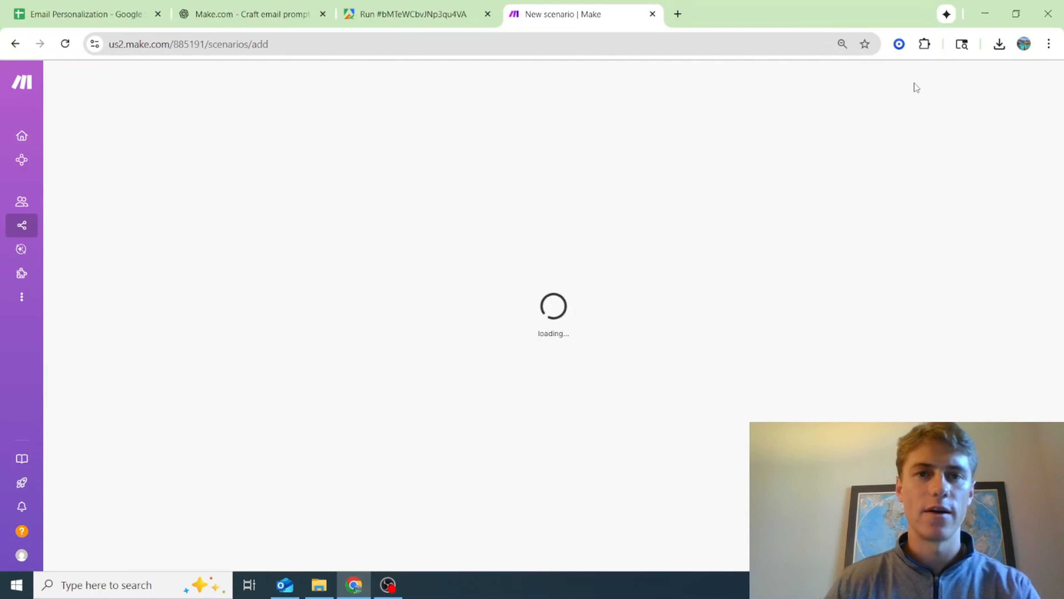
Look over the open tabs and examine the Contacts sheet's columns in Email Personalization, including First String and Second String
click(102, 5)
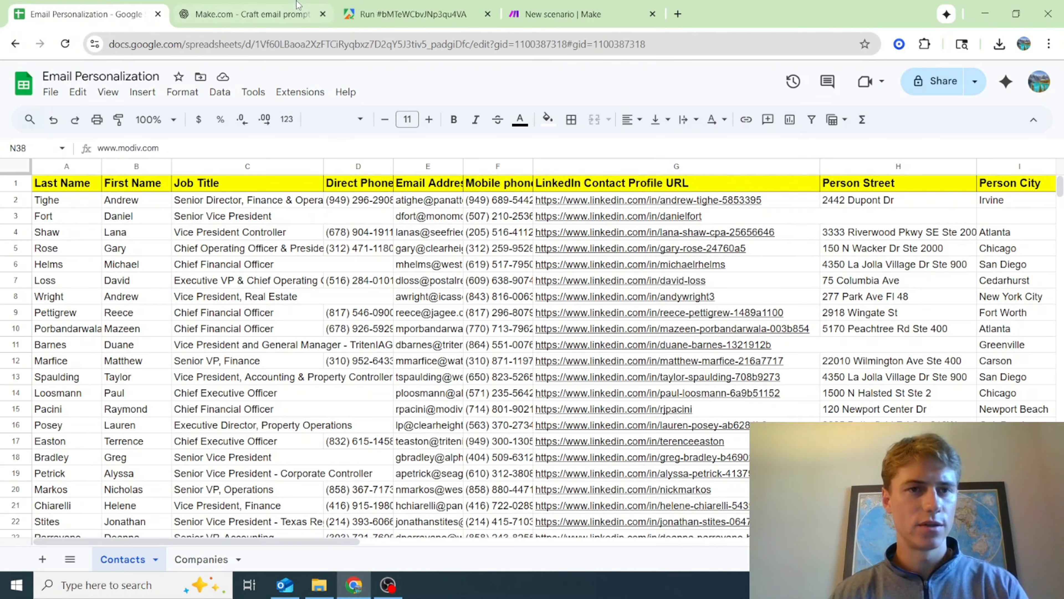
click(275, 11)
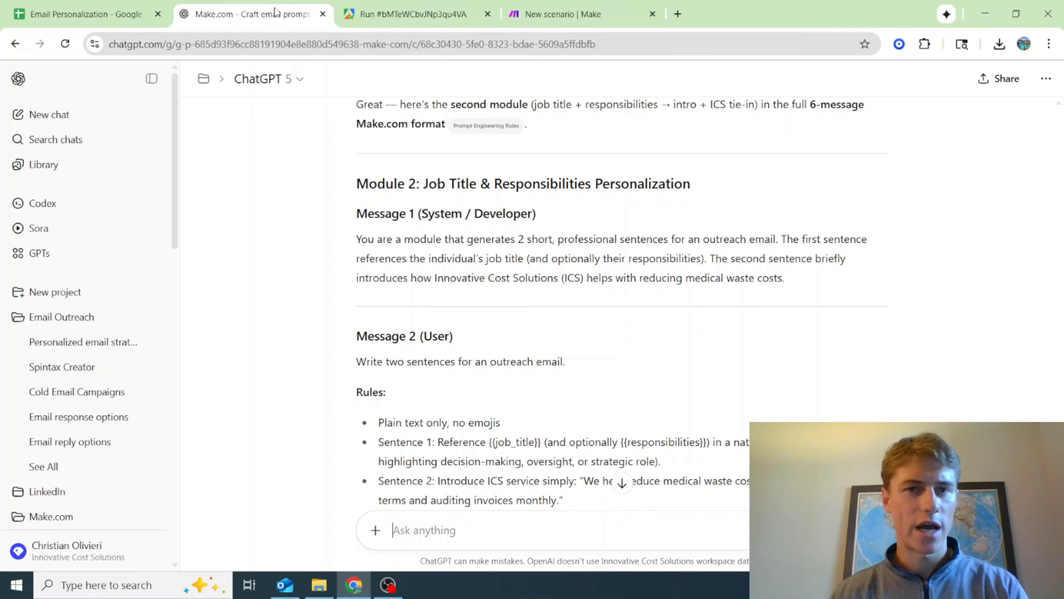
click(408, 17)
click(595, 11)
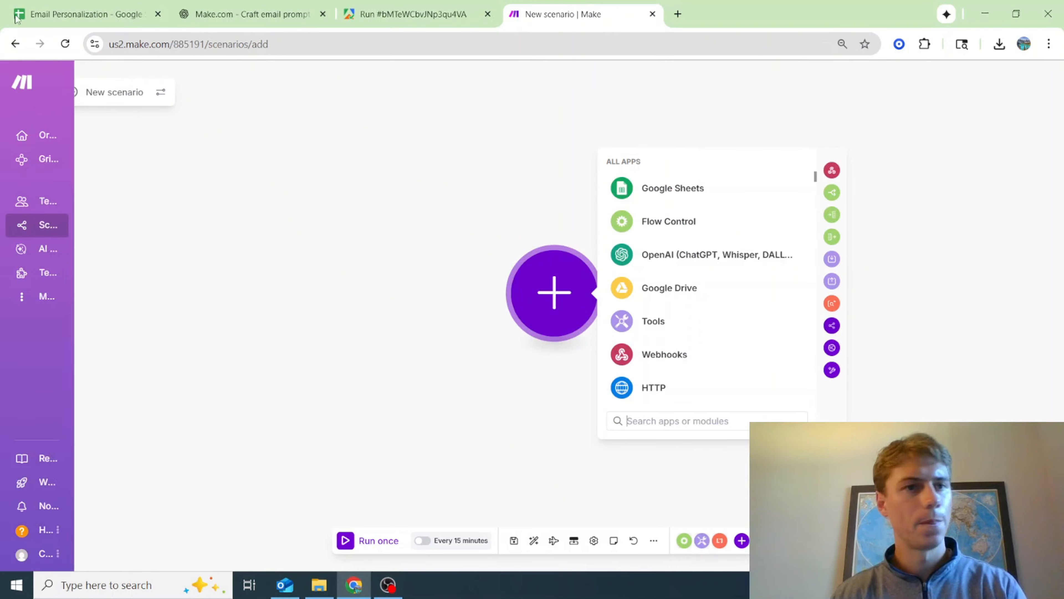
click(59, 11)
mouse_move(592, 334)
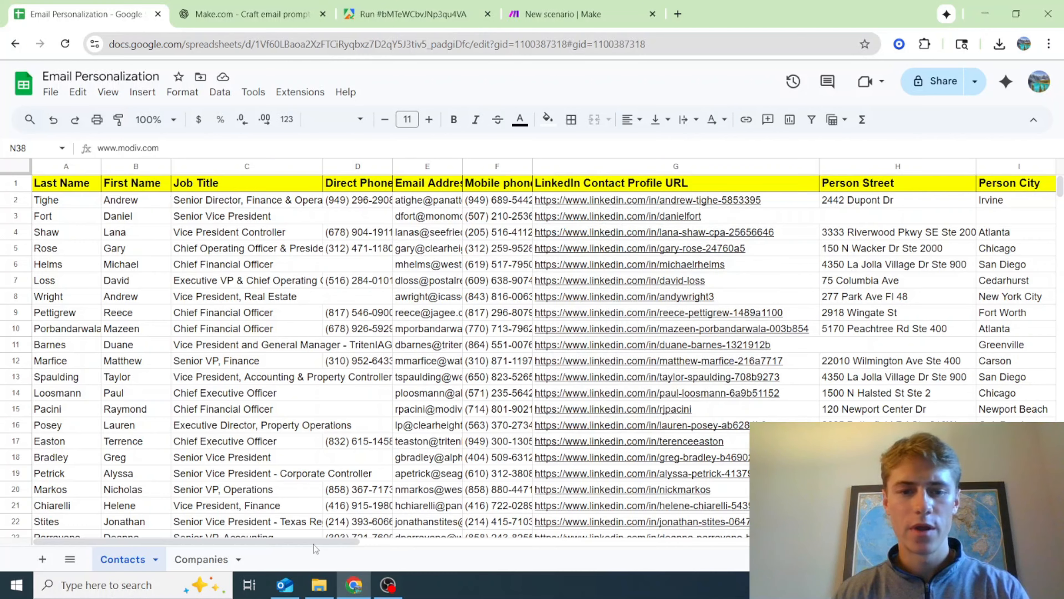
drag(316, 541, 991, 541)
click(611, 205)
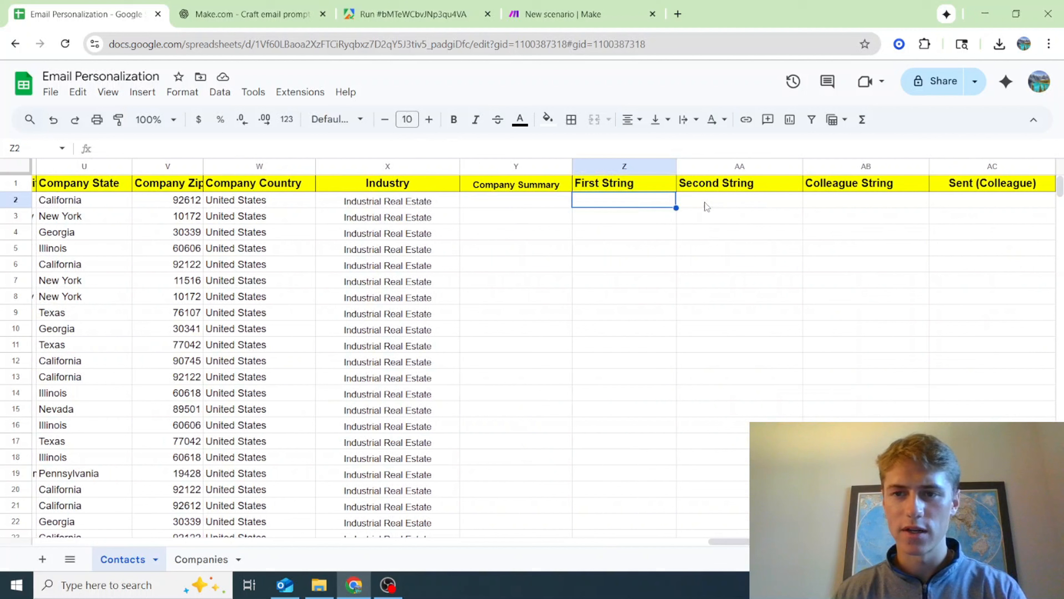
click(717, 204)
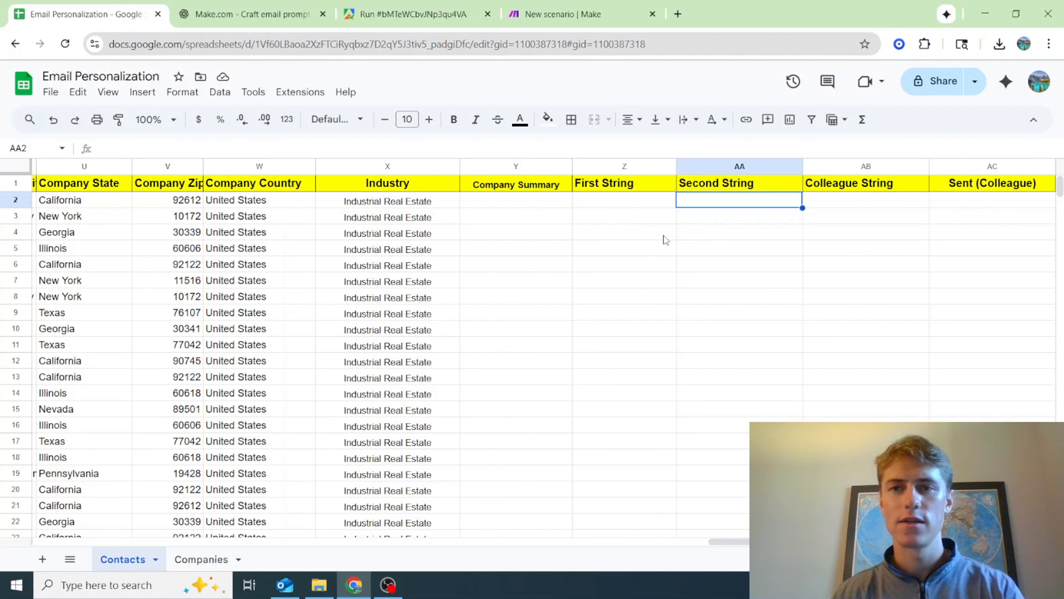
scroll(69, 247, left, 10)
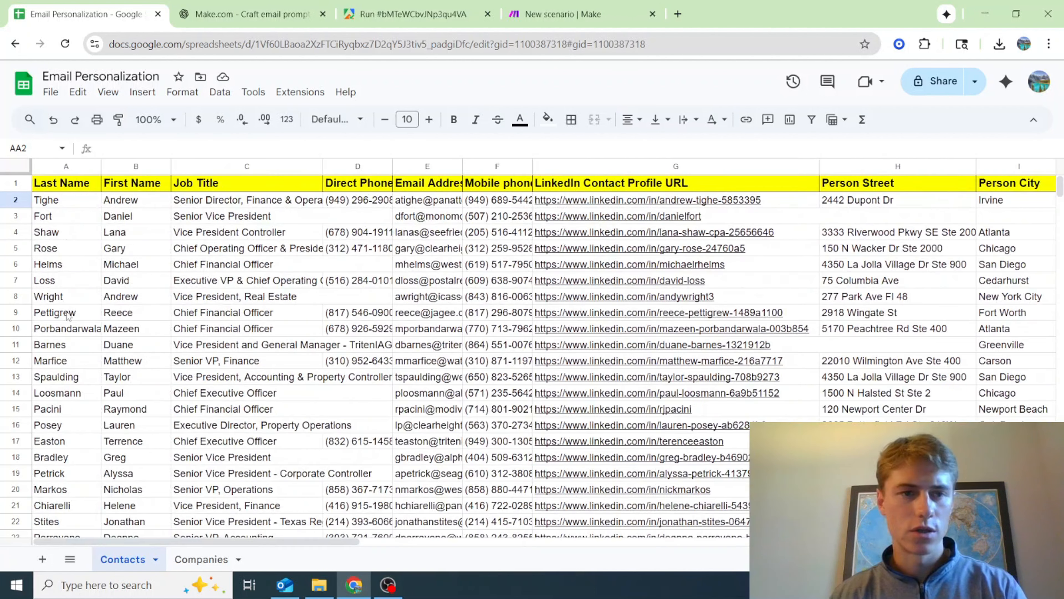
scroll(69, 317, down, 10)
scroll(69, 316, up, 10)
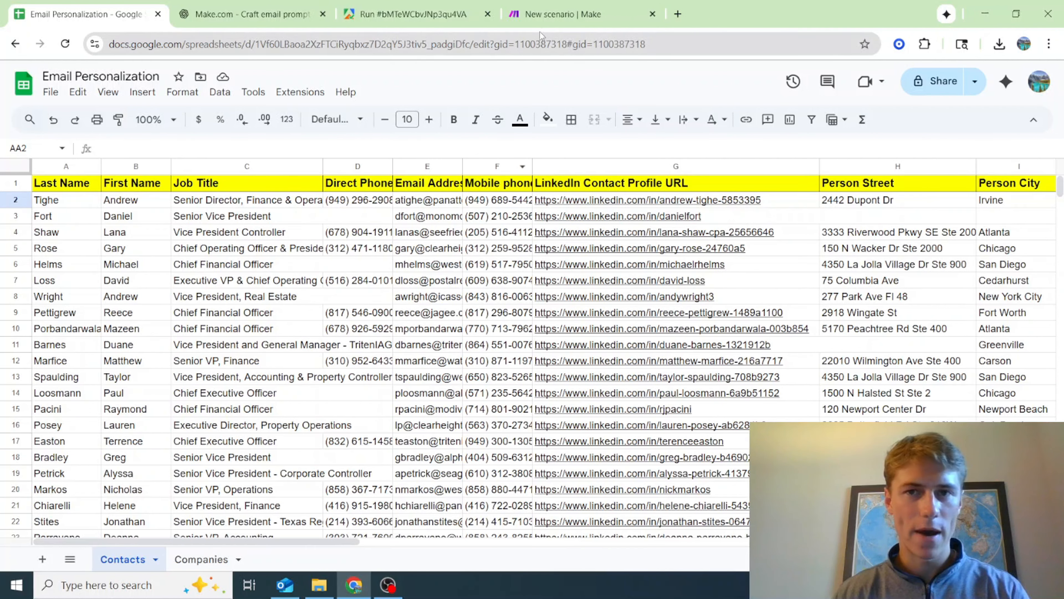
Switch to the new Make scenario and add a Google Sheets Search Rows module as its first module
click(544, 15)
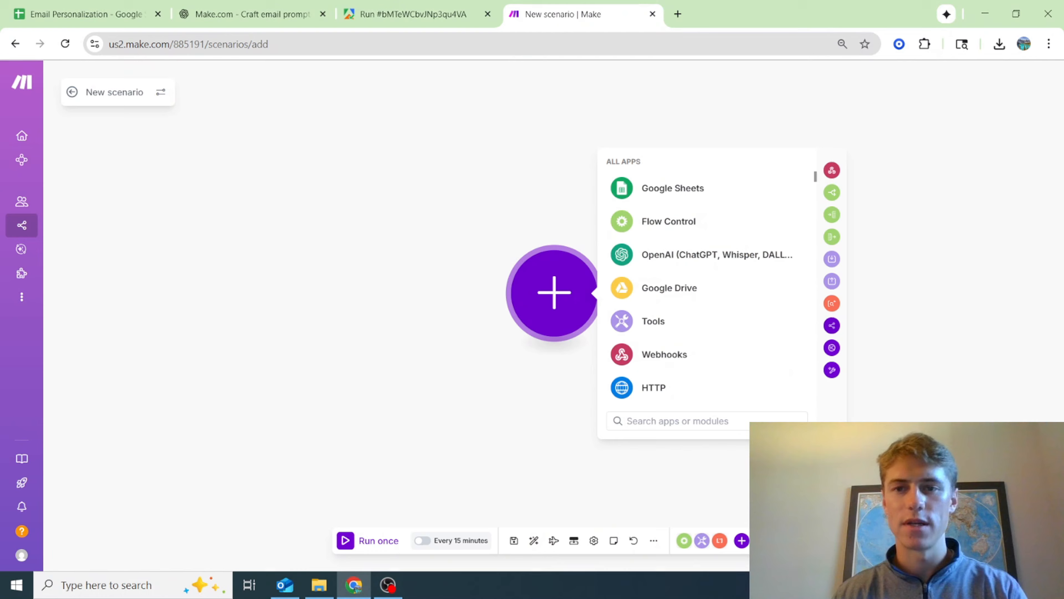
click(679, 203)
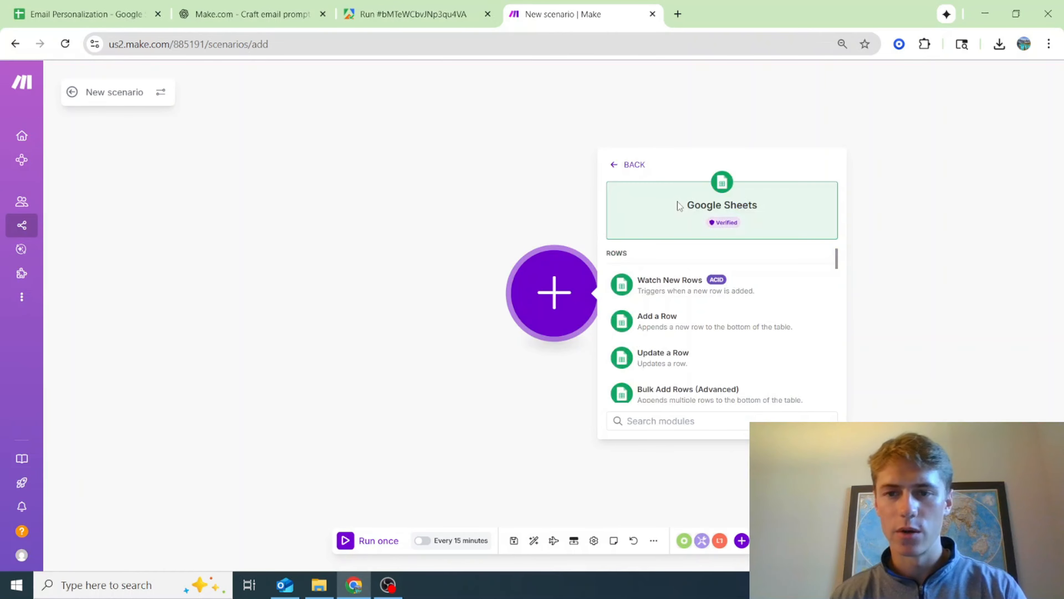
scroll(809, 371, down, 3)
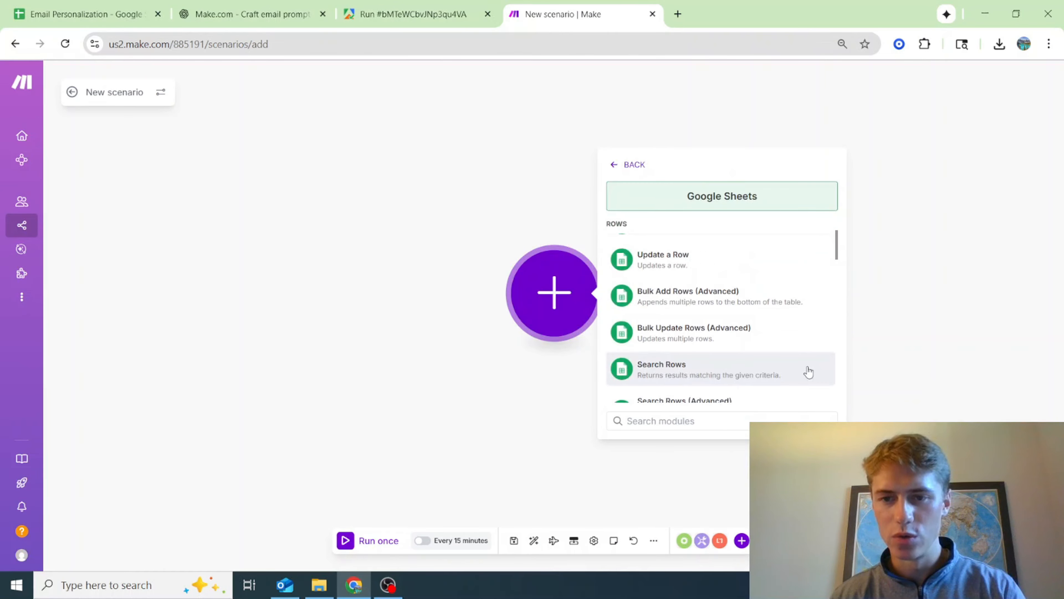
click(690, 375)
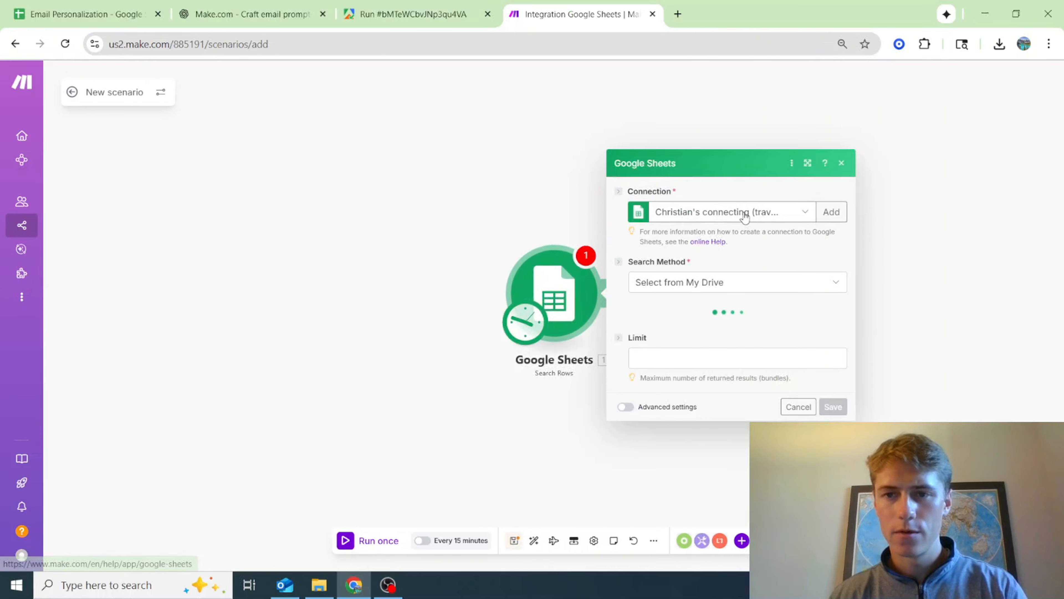
Set the module's connection to My Google connection and choose the Email Personalization spreadsheet
click(745, 216)
click(750, 241)
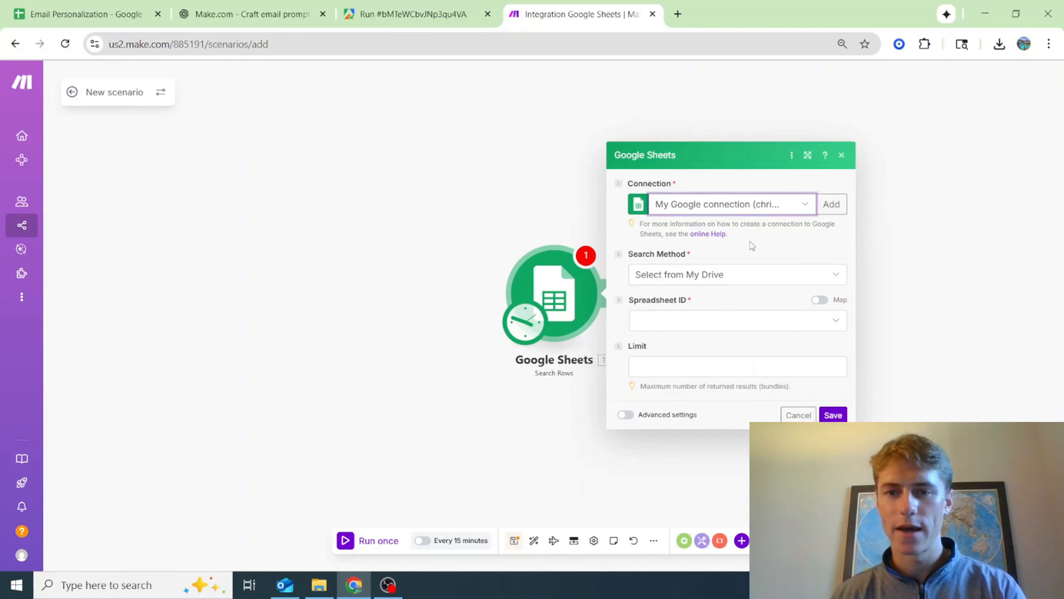
click(732, 322)
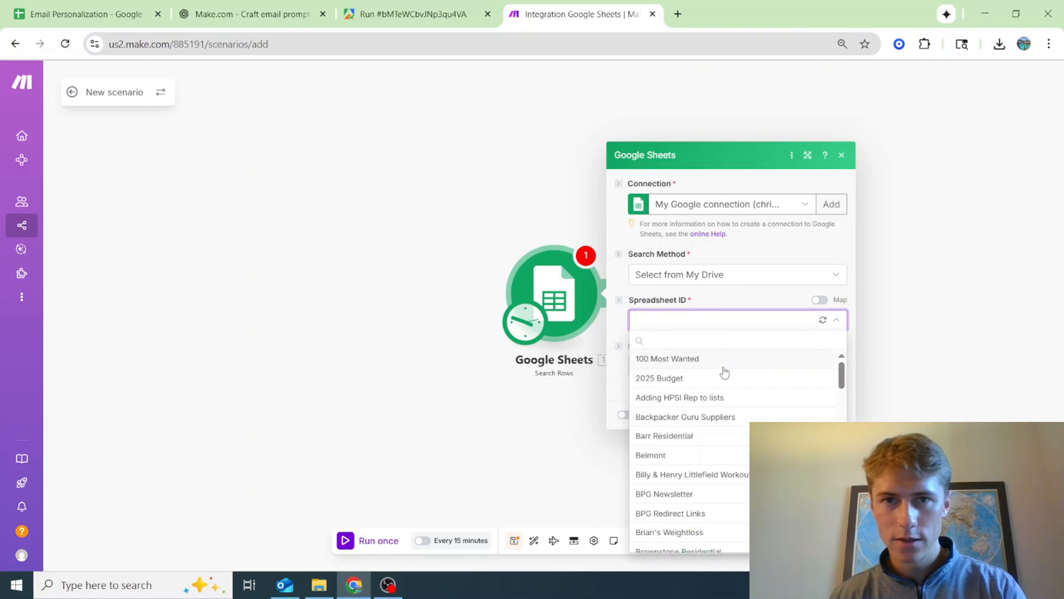
scroll(731, 459, down, 6)
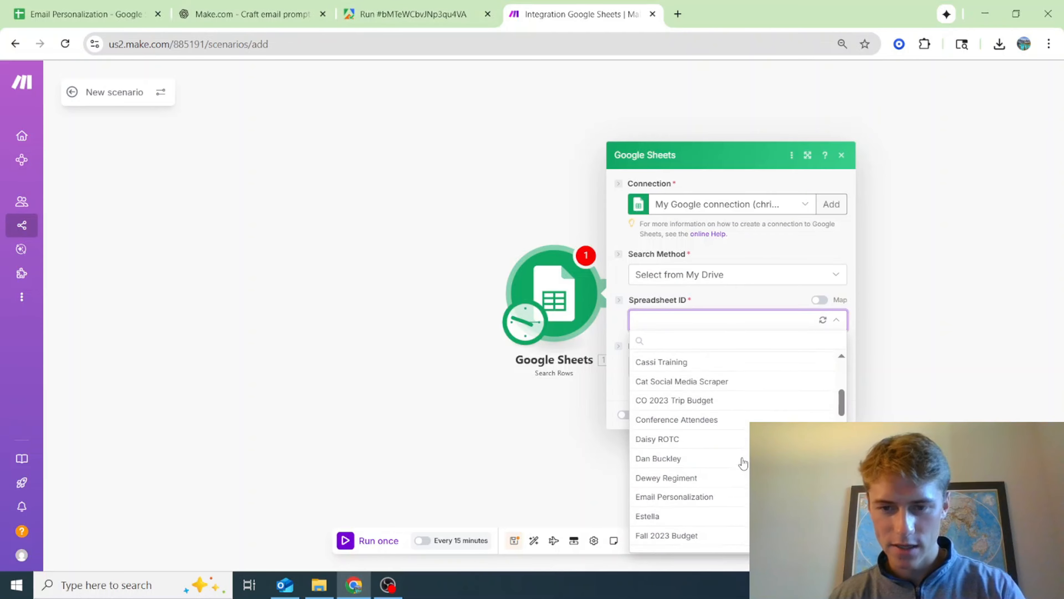
click(727, 429)
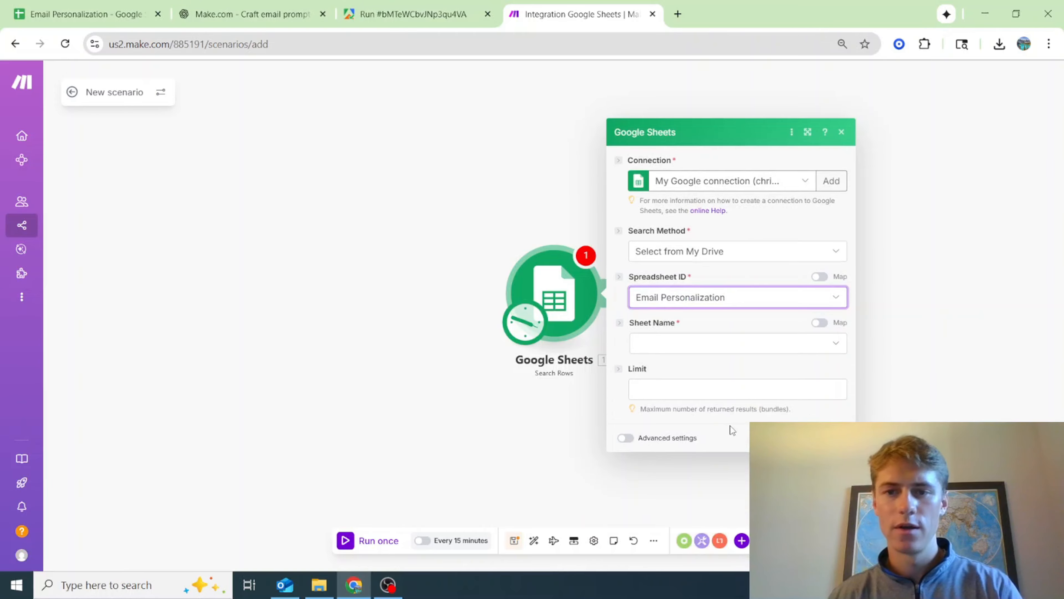
Switch to the Email Personalization spreadsheet and examine the columns of its Contacts and Companies sheets
click(74, 8)
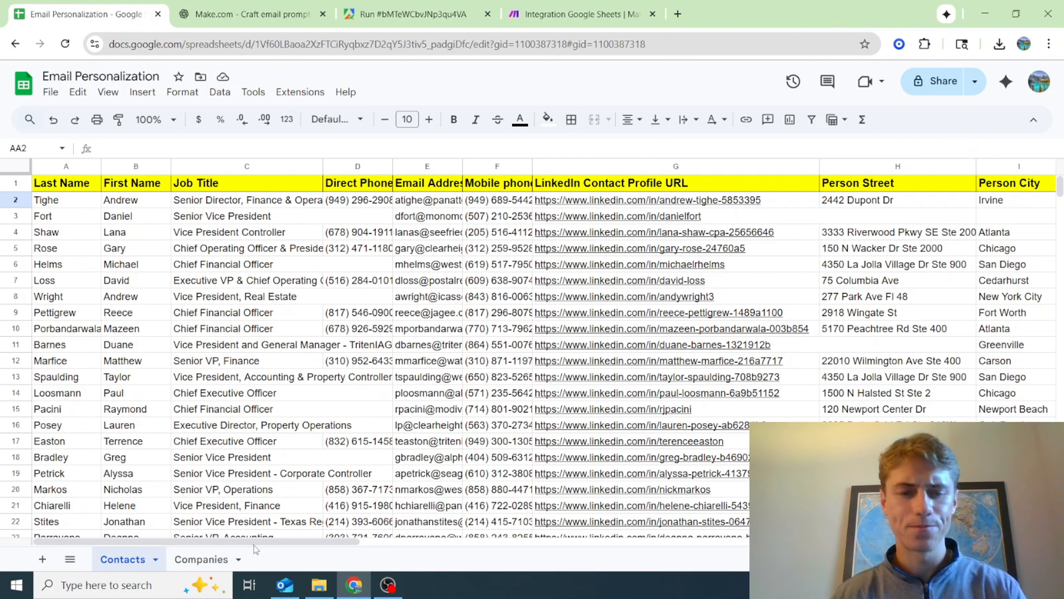
drag(260, 540, 499, 543)
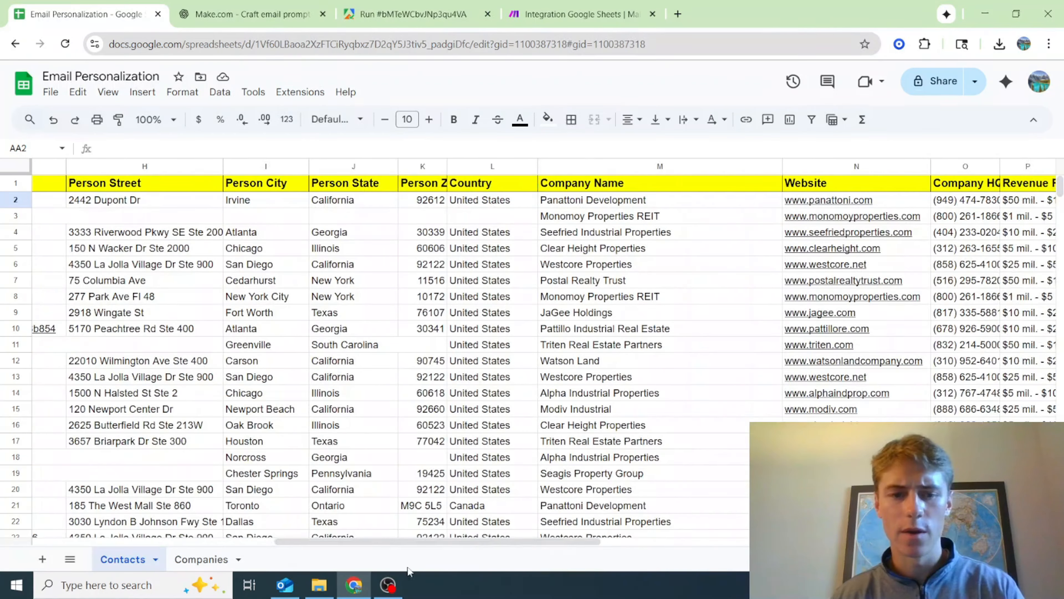
click(207, 559)
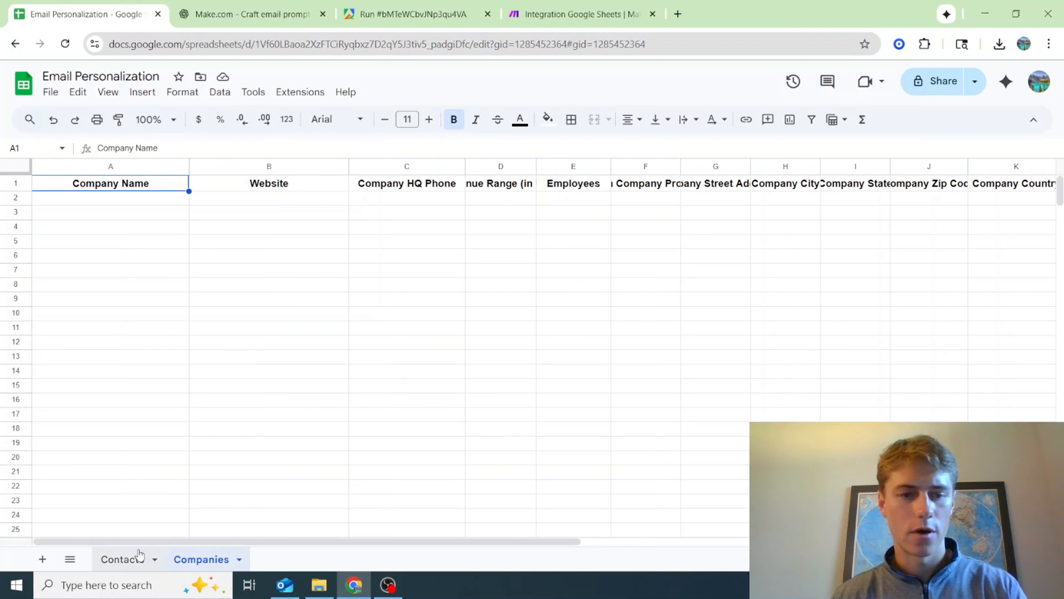
click(146, 566)
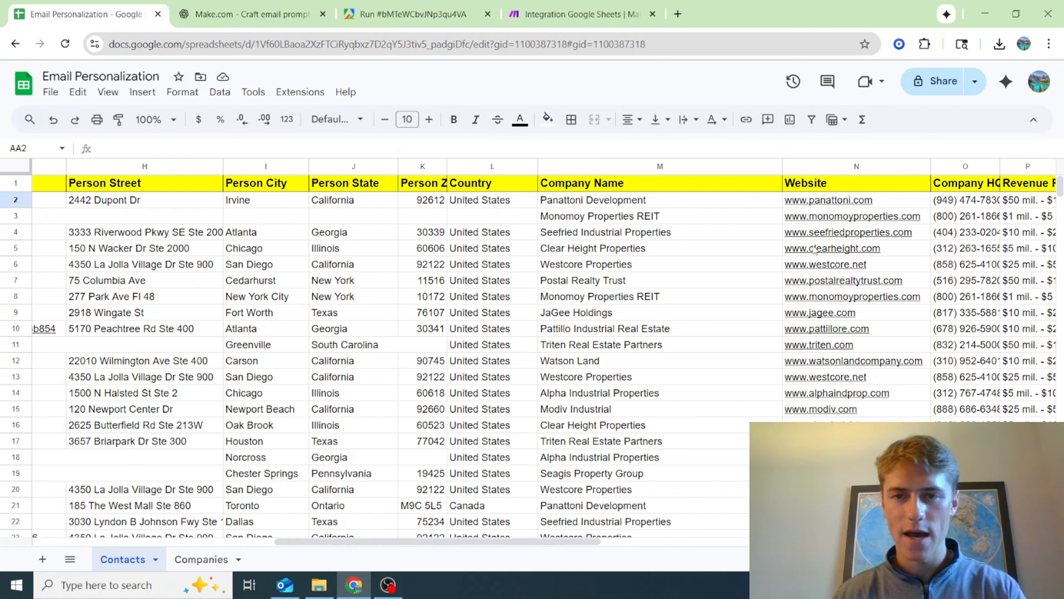
mouse_move(815, 251)
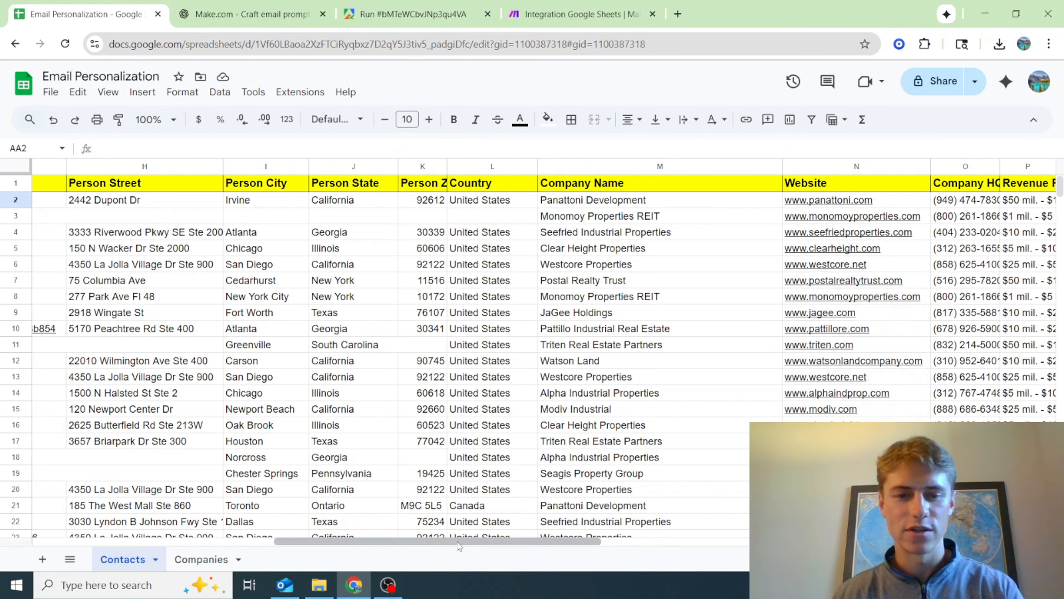
drag(452, 541, 159, 559)
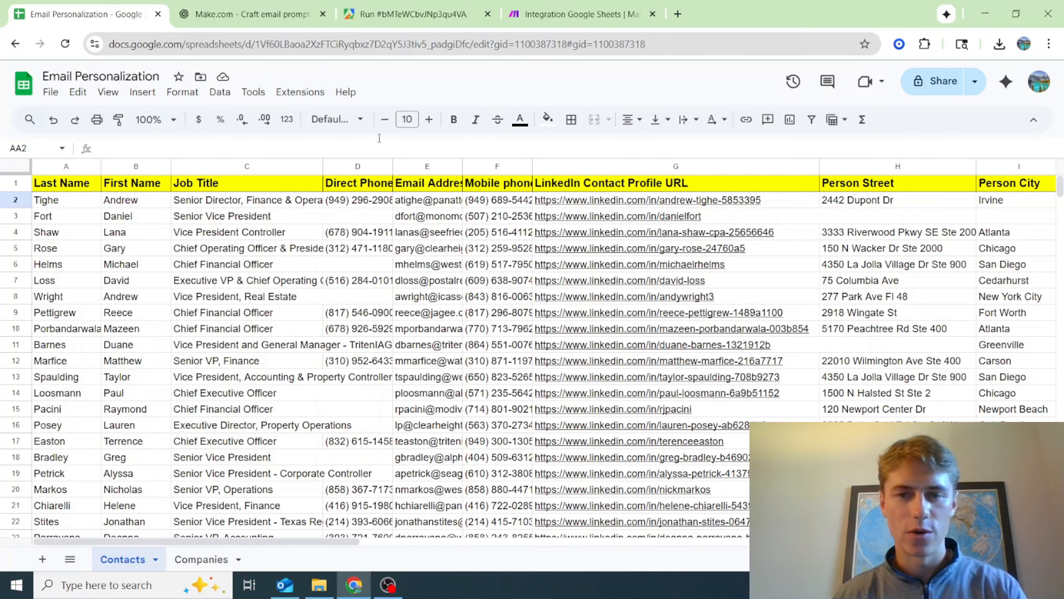
drag(324, 540, 621, 542)
drag(622, 579, 985, 579)
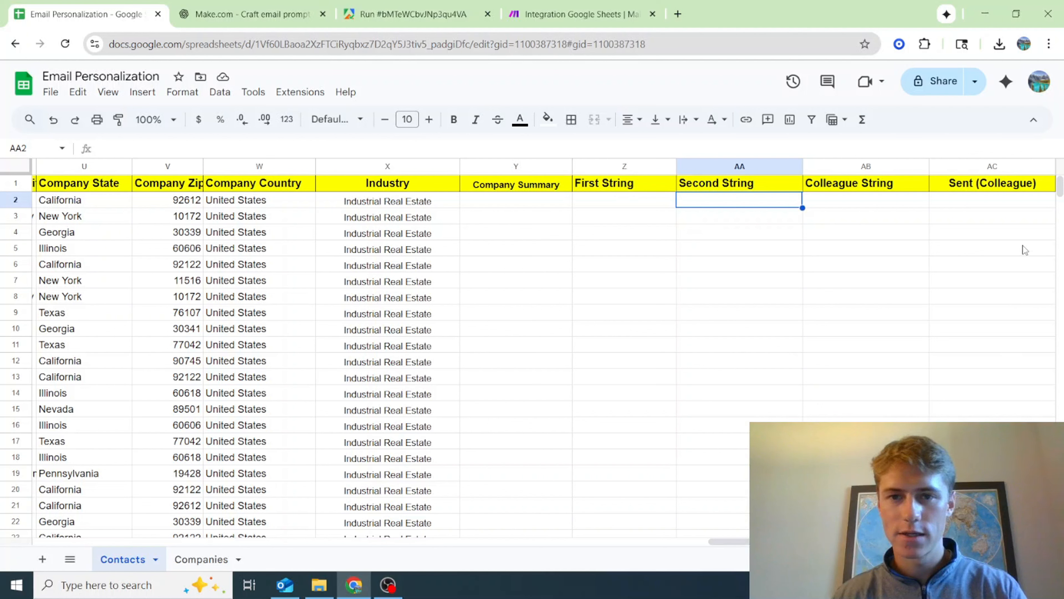
Shorten the Sent (Colleague) header in column AC of the Contacts sheet to Sent
click(1016, 200)
click(1019, 185)
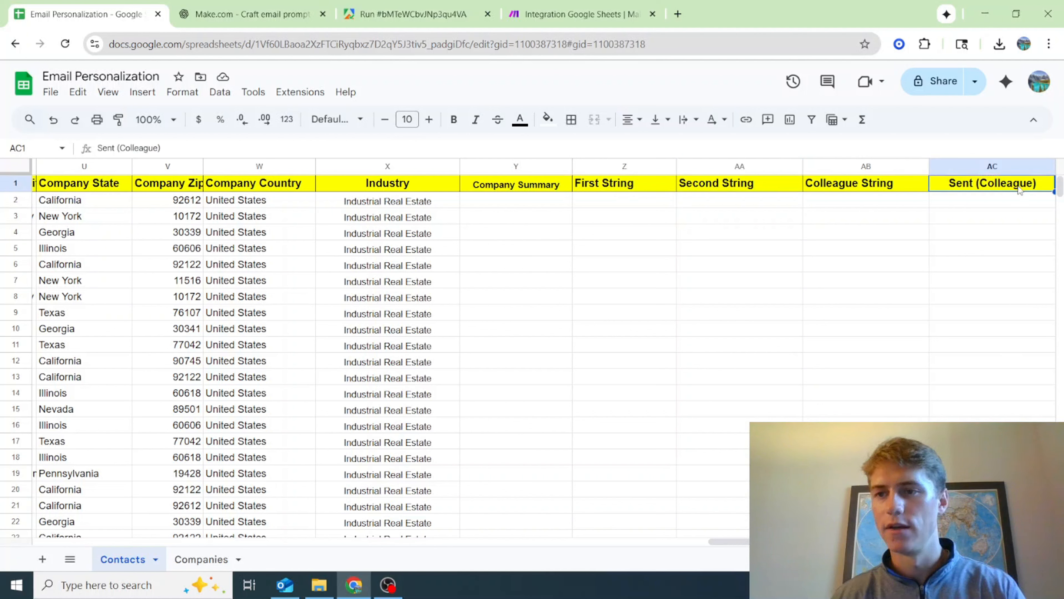
double_click(1036, 185)
drag(1036, 185, 976, 195)
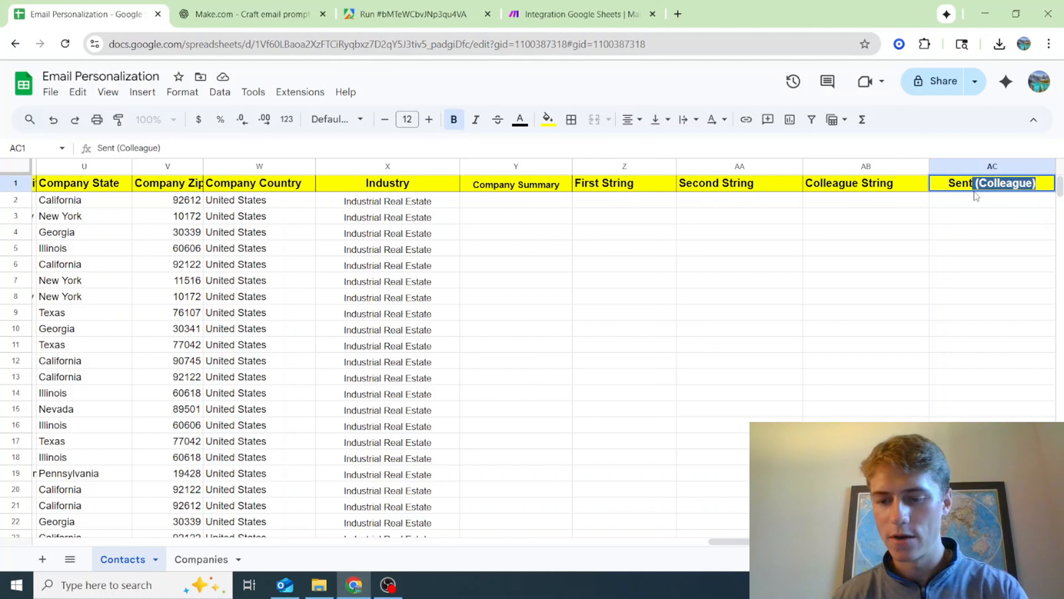
key(BackSpace)
click(983, 232)
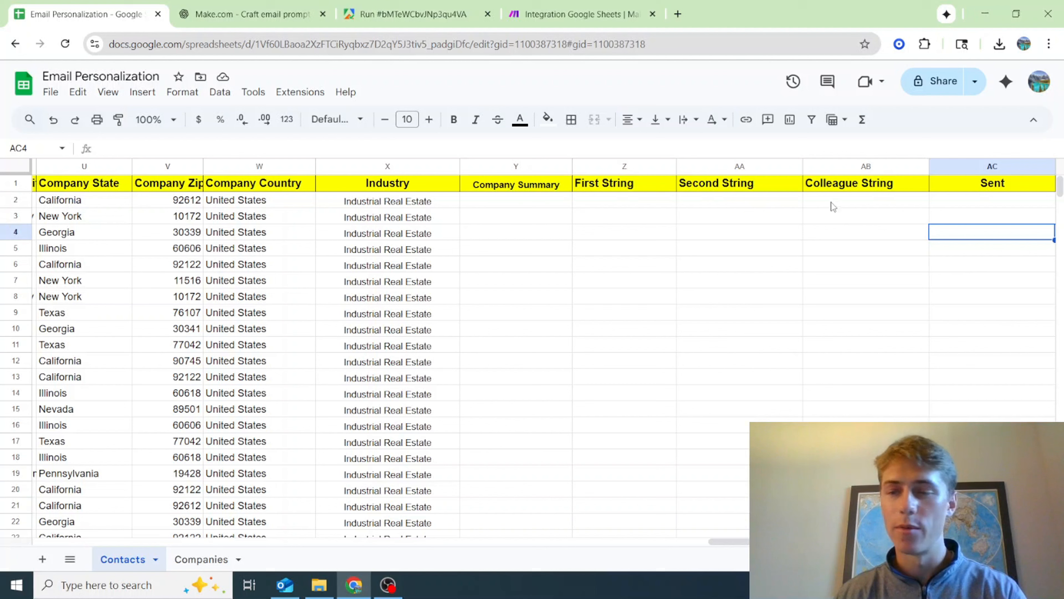
click(977, 221)
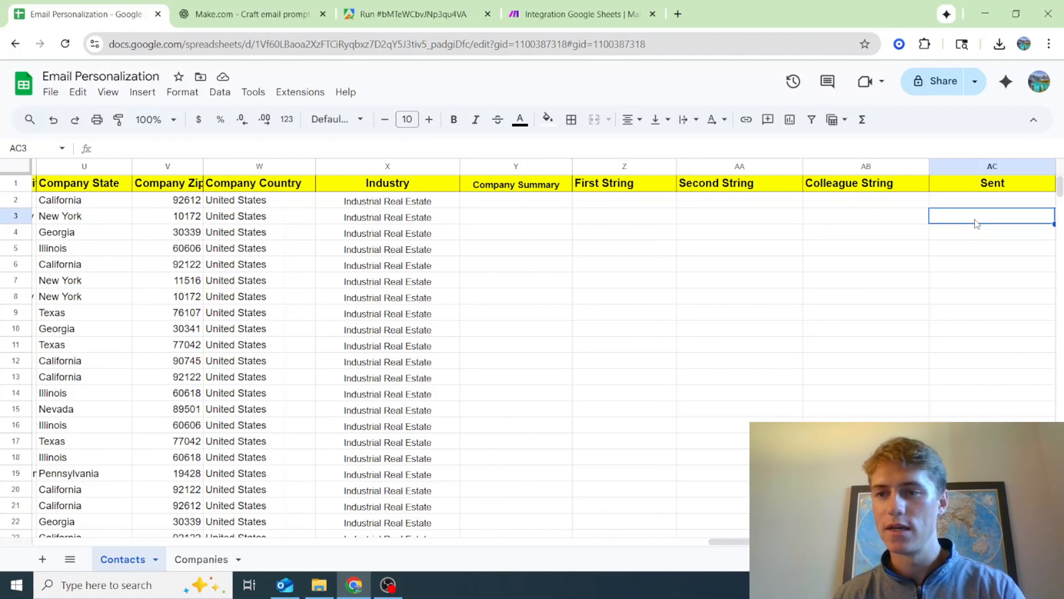
In the Make Search Rows module, choose the Contacts sheet and set the result limit to 1
click(582, 12)
click(756, 347)
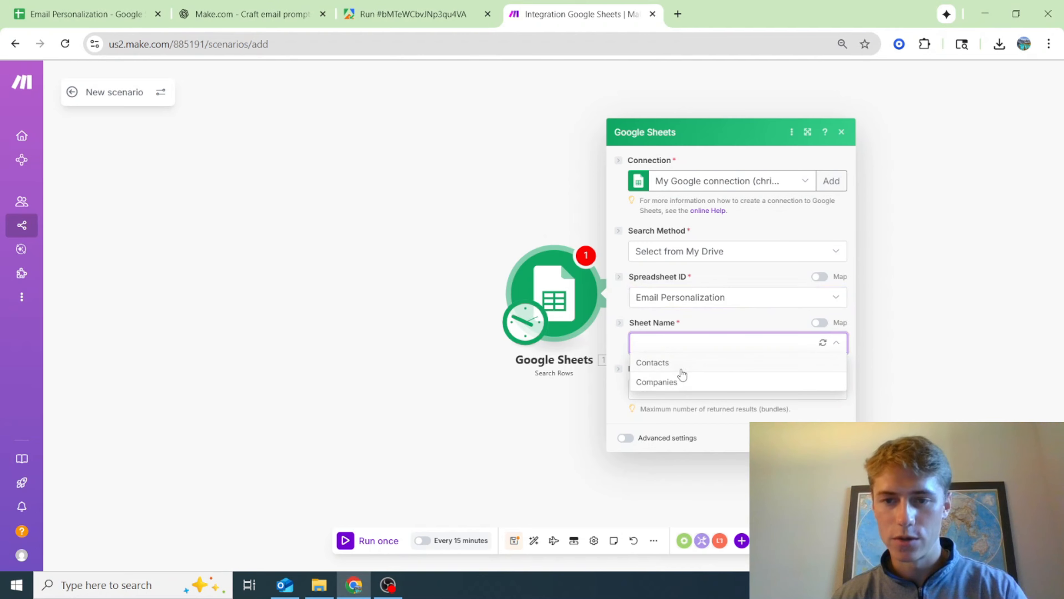
click(682, 363)
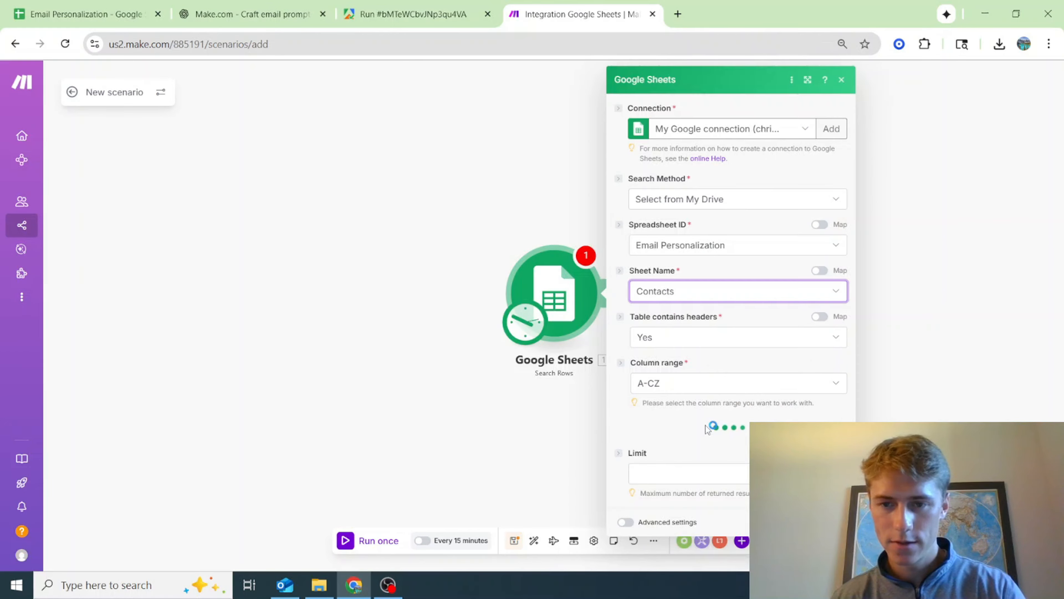
scroll(707, 429, down, 4)
click(669, 487)
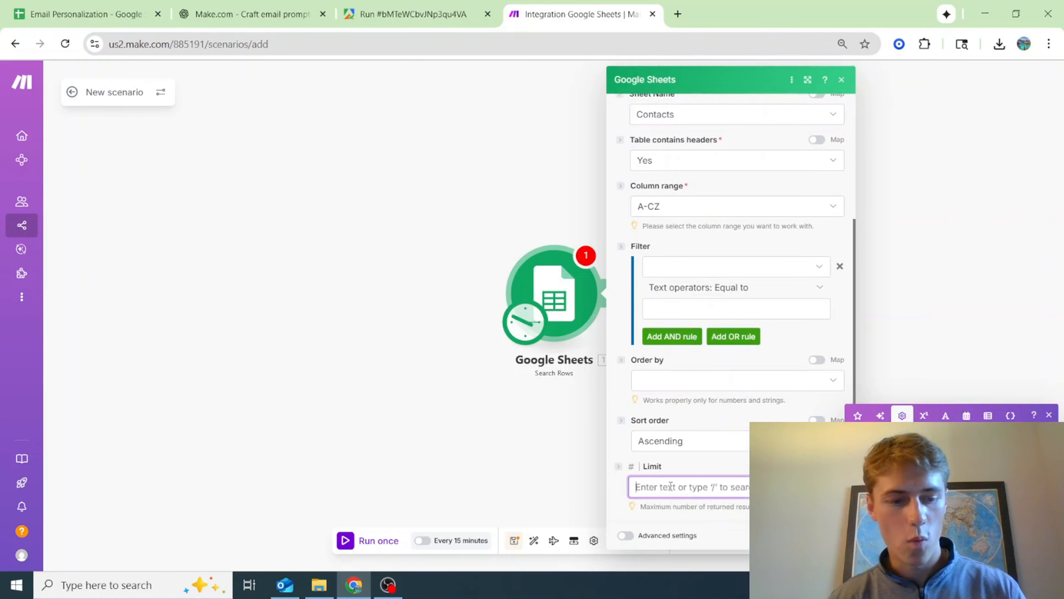
text(1)
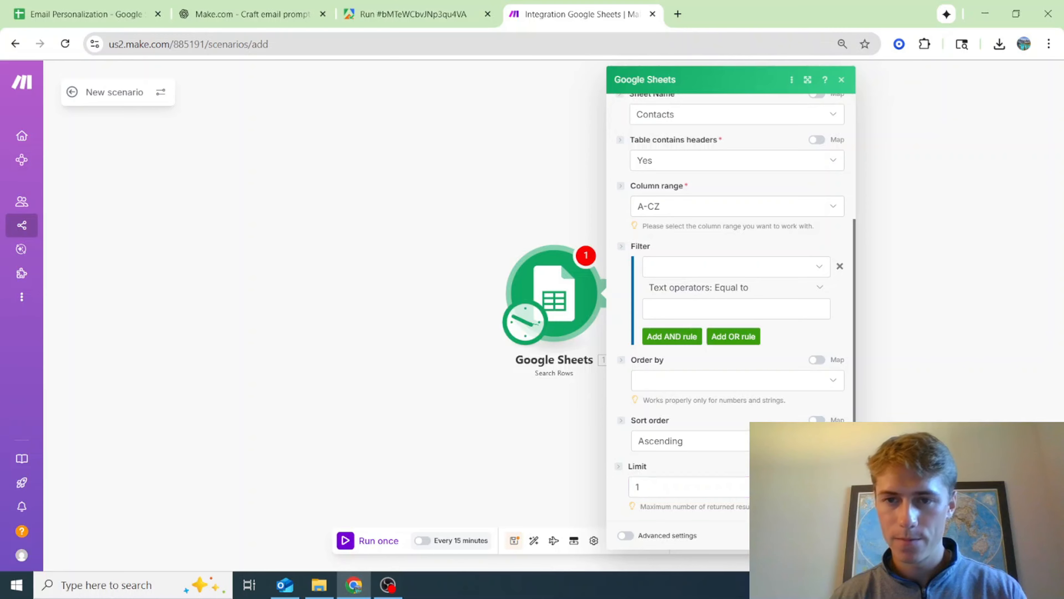
Filter the Search Rows module to rows where Sent (AC) does not exist, and save the module
click(726, 268)
scroll(737, 539, down, 5)
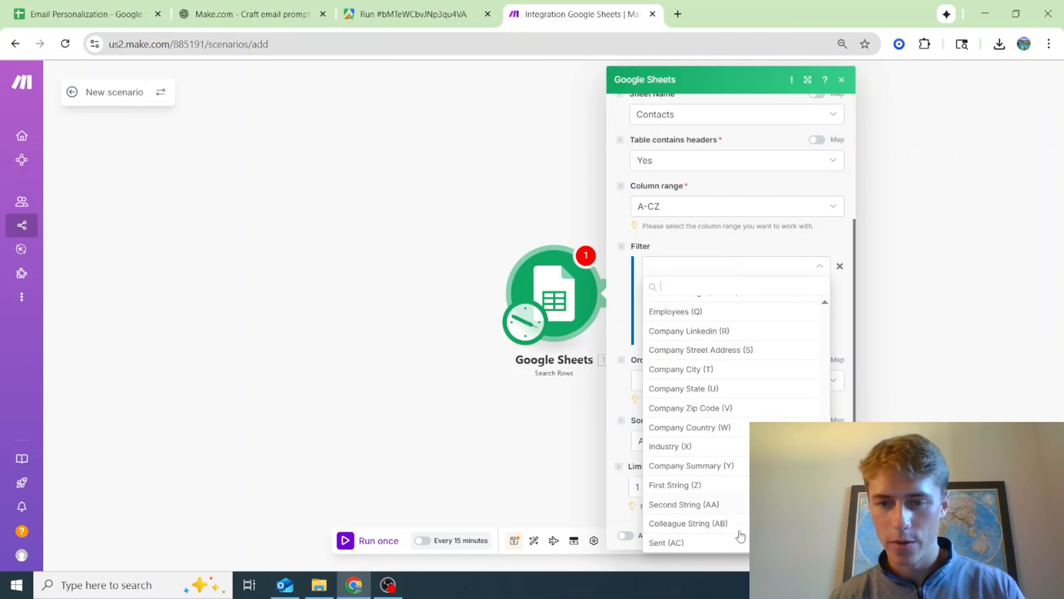
click(736, 540)
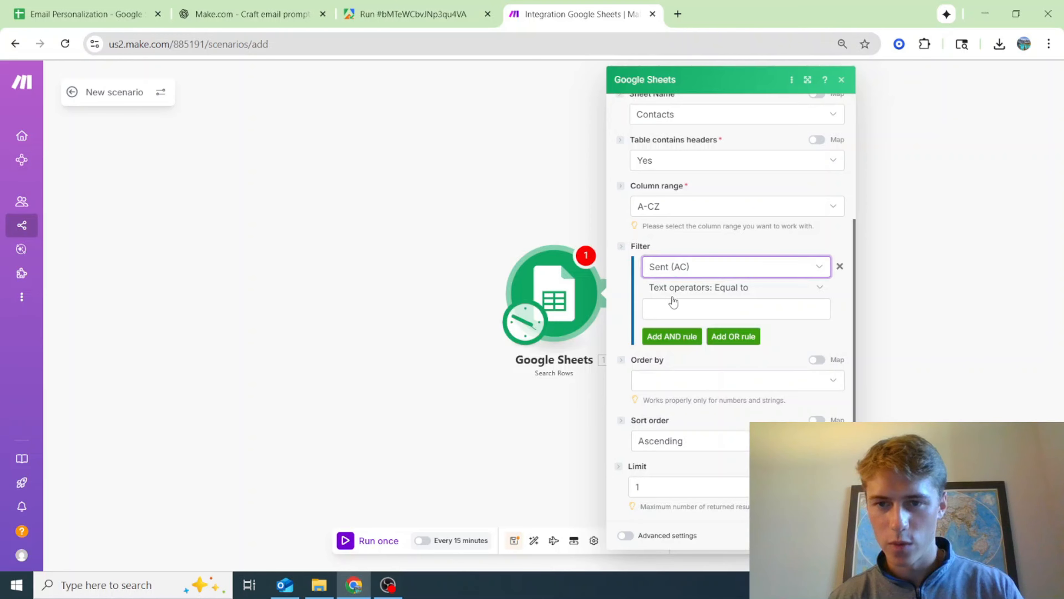
click(697, 267)
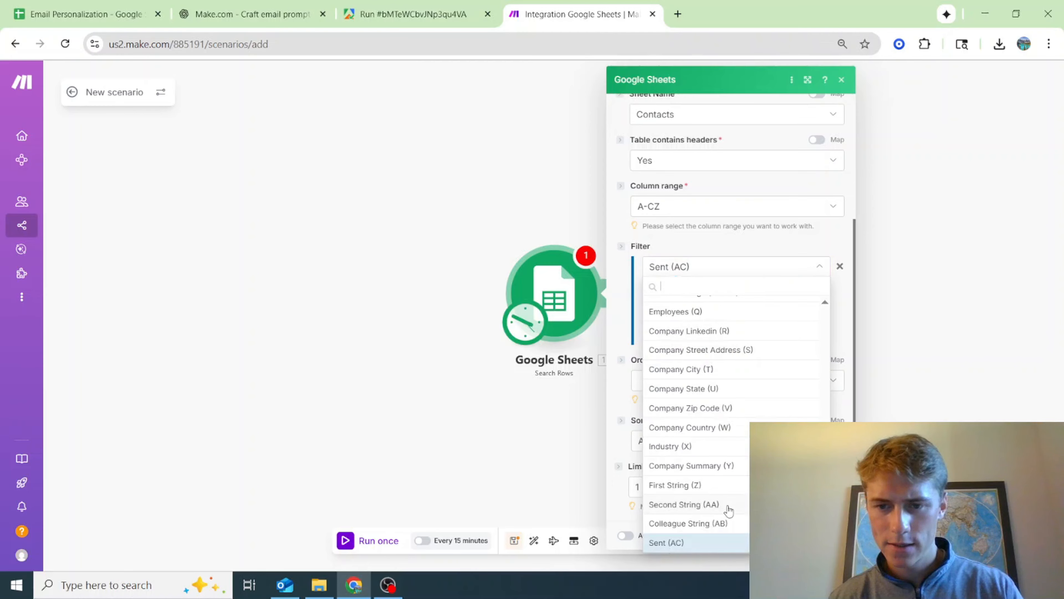
click(667, 256)
click(742, 288)
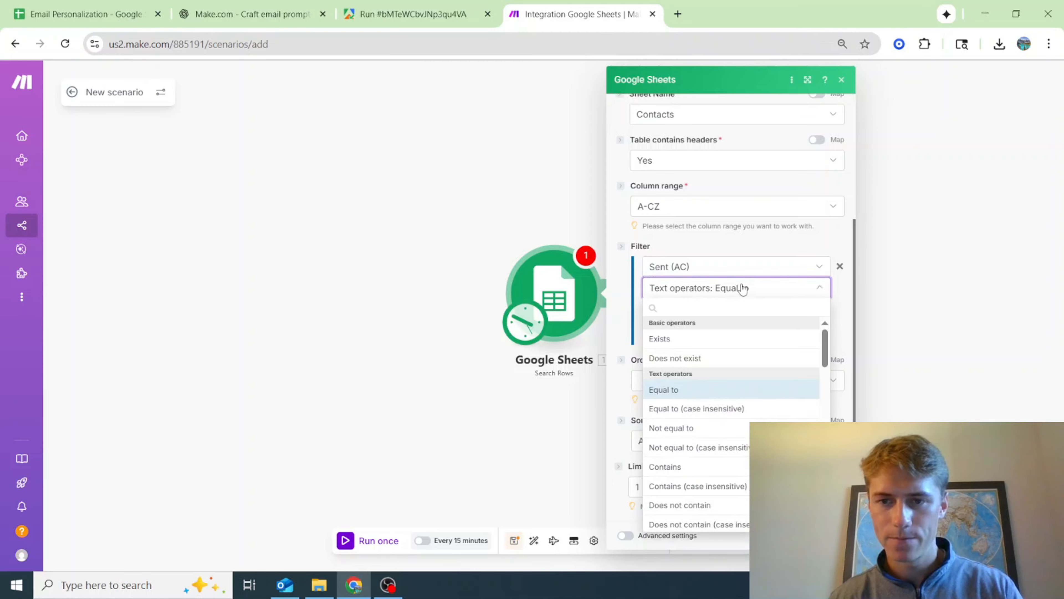
click(704, 359)
click(832, 536)
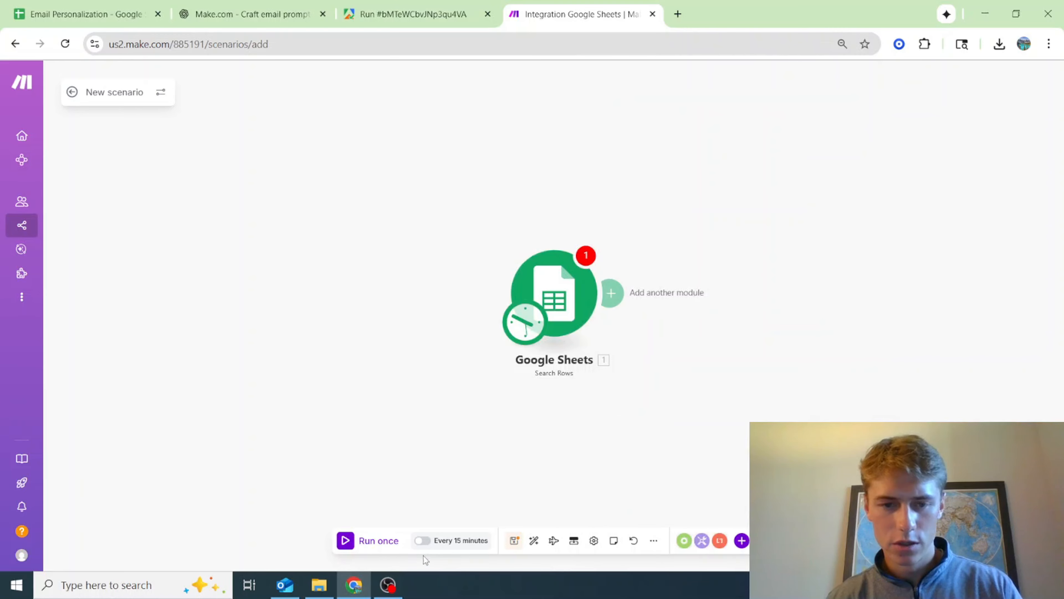
Run the scenario once and compare the Search Rows output with the first contact in the Contacts sheet
click(368, 541)
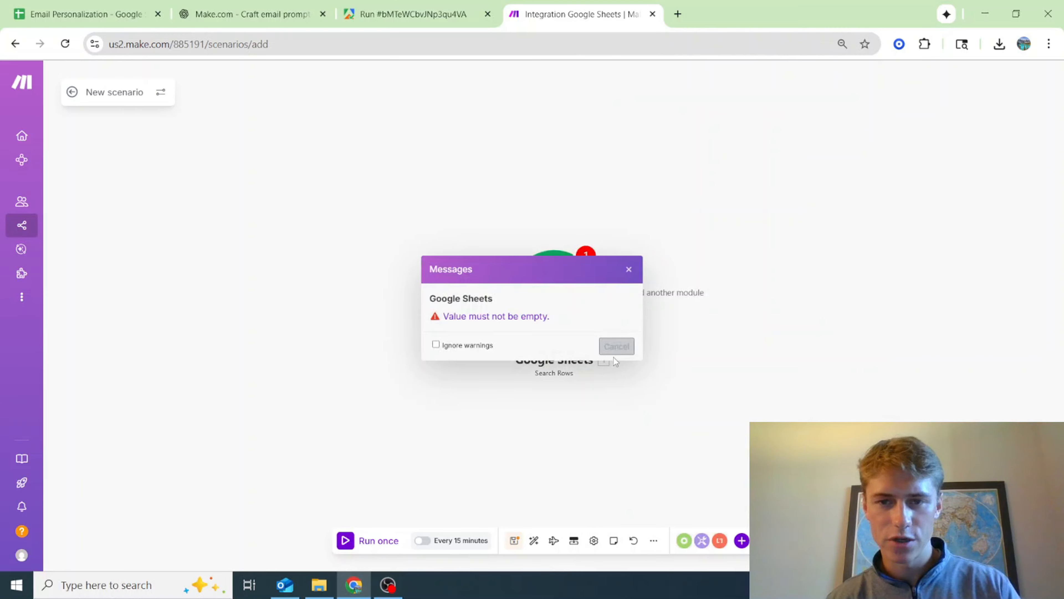
click(628, 270)
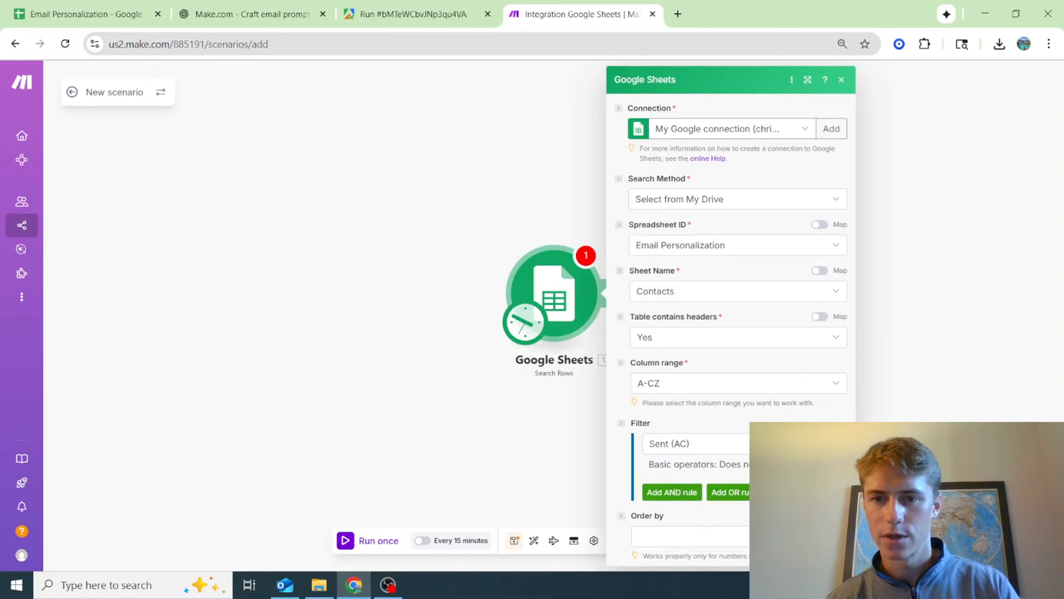
scroll(796, 461, down, 3)
click(831, 522)
click(387, 540)
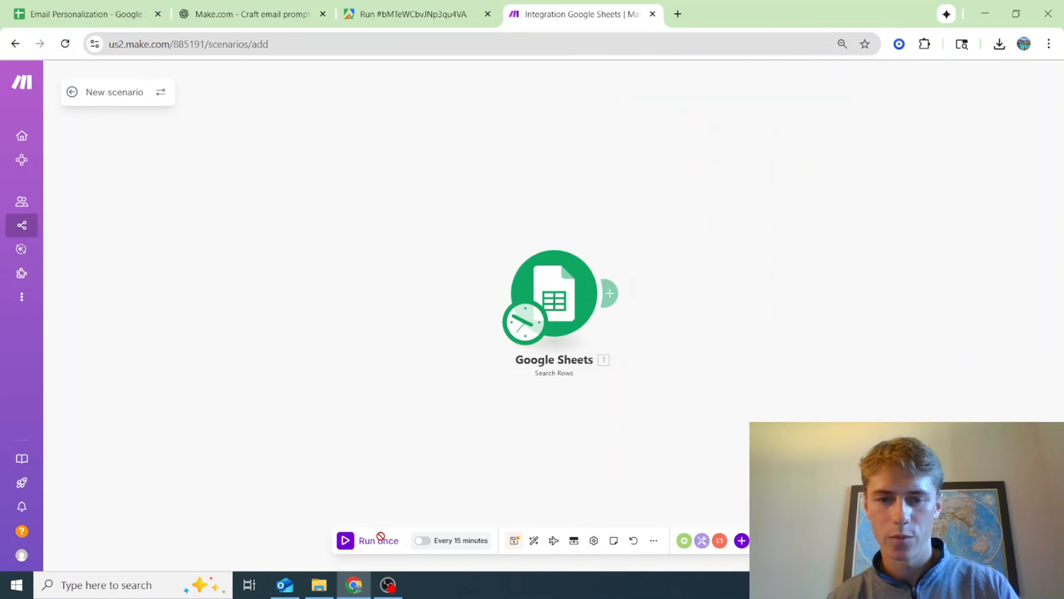
scroll(795, 308, down, 2)
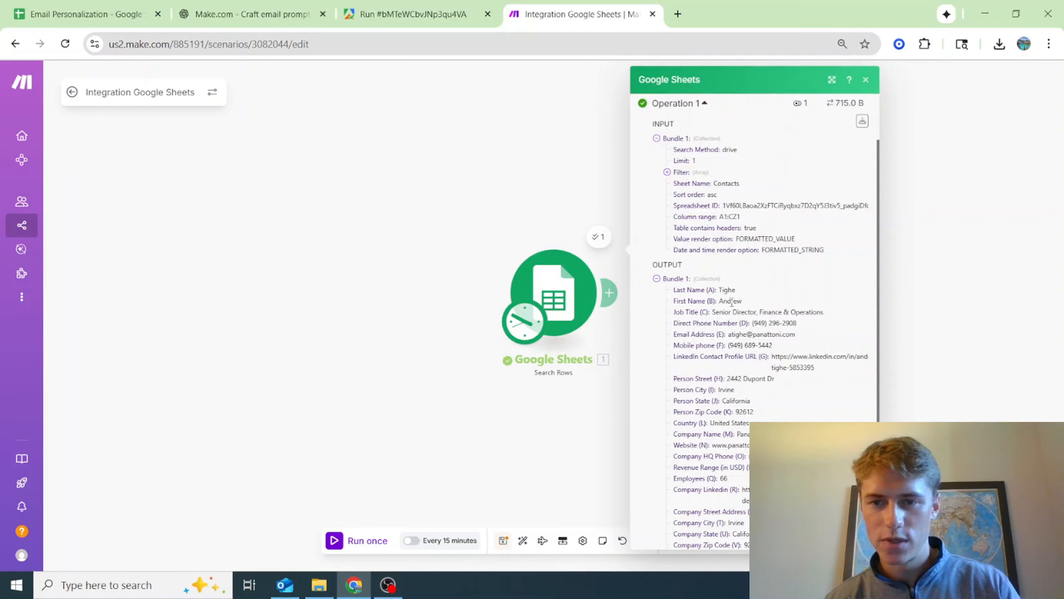
click(47, 14)
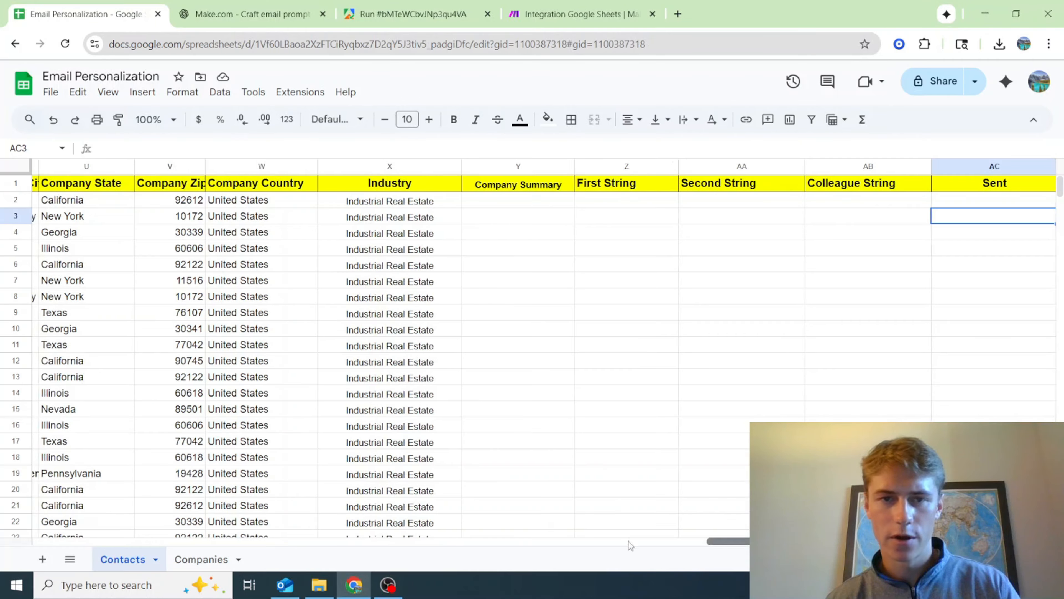
drag(628, 542, 22, 553)
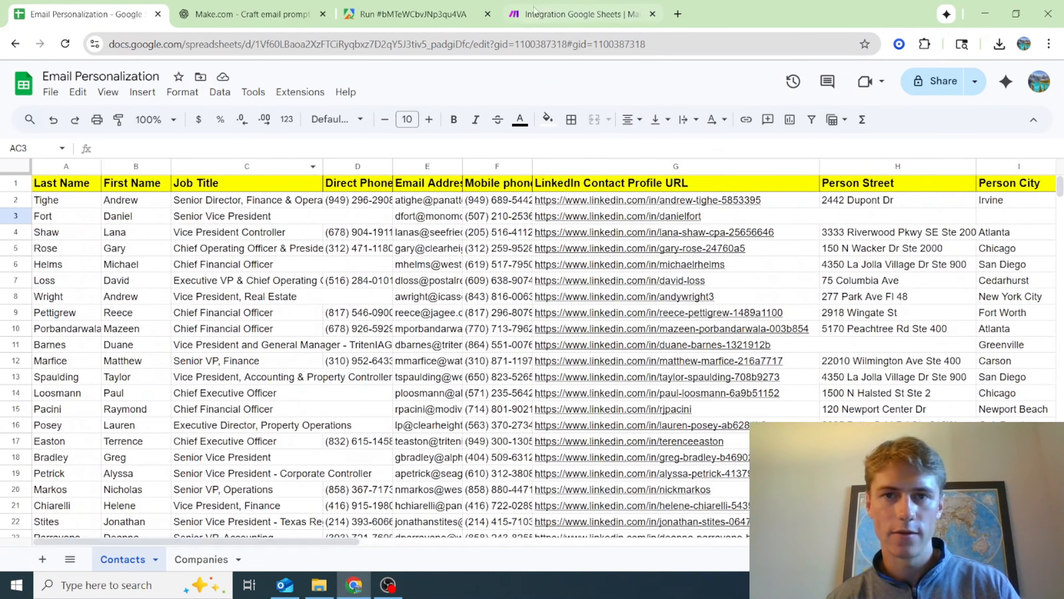
click(582, 5)
click(502, 183)
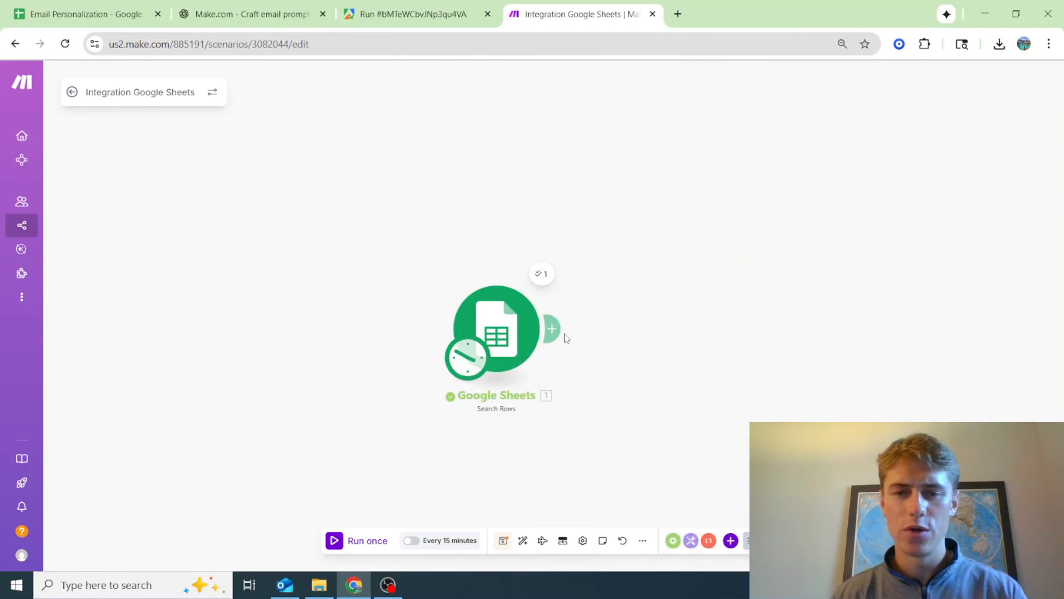
Add a Google Sheets Update a Row module after the Search Rows module
click(555, 331)
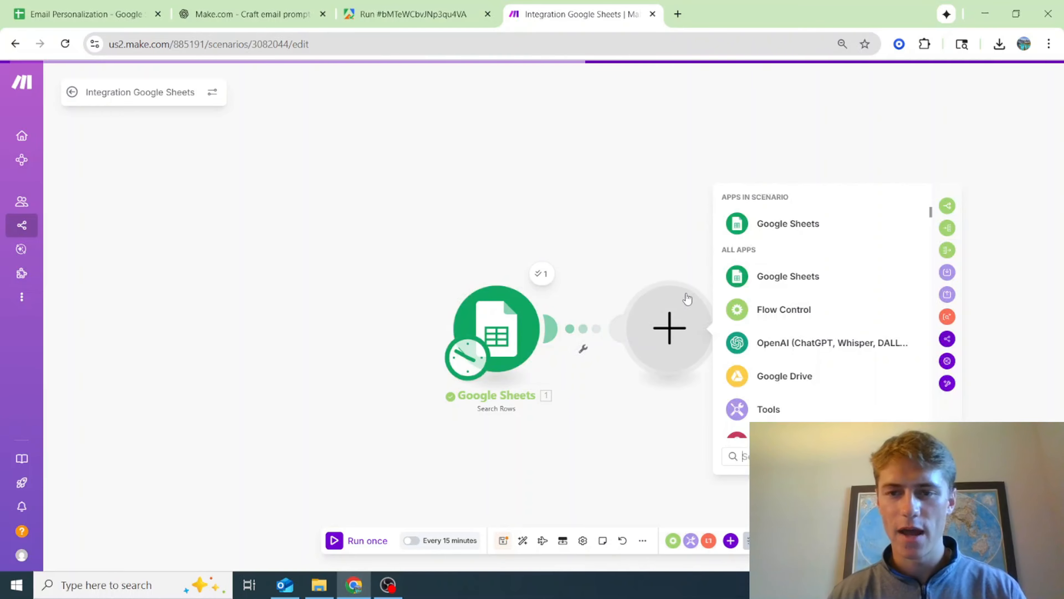
click(782, 282)
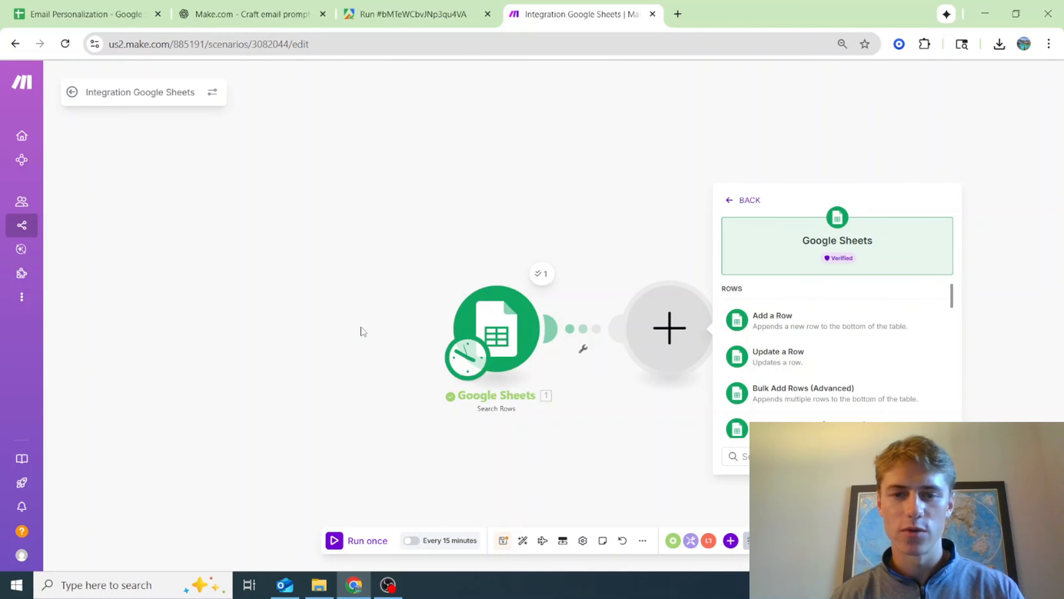
click(794, 358)
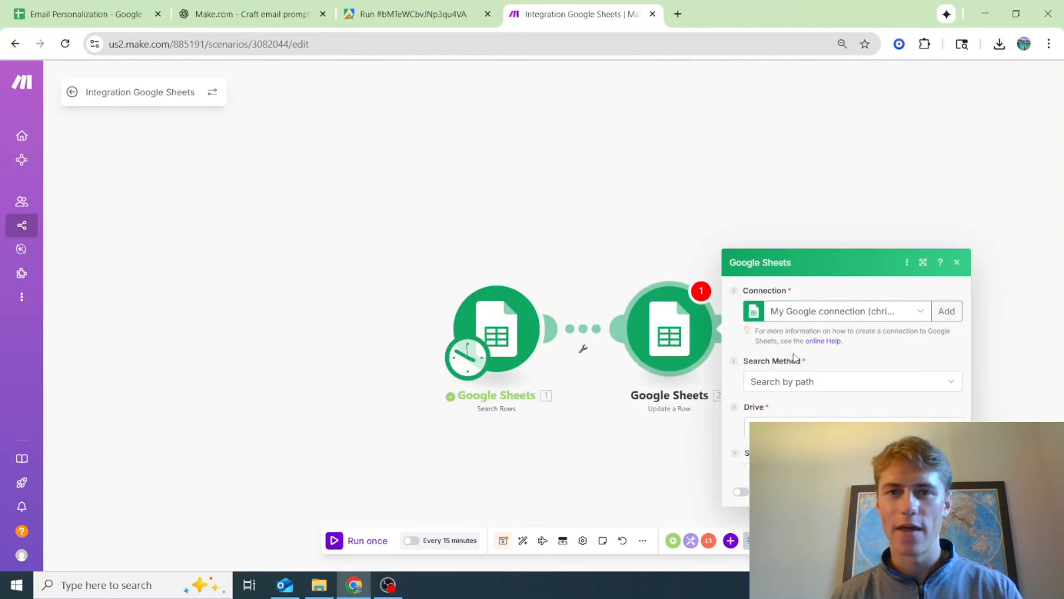
Check the last Contacts columns, set Update a Row's search method to Enter manually, and map its Spreadsheet ID from Search Rows
click(87, 5)
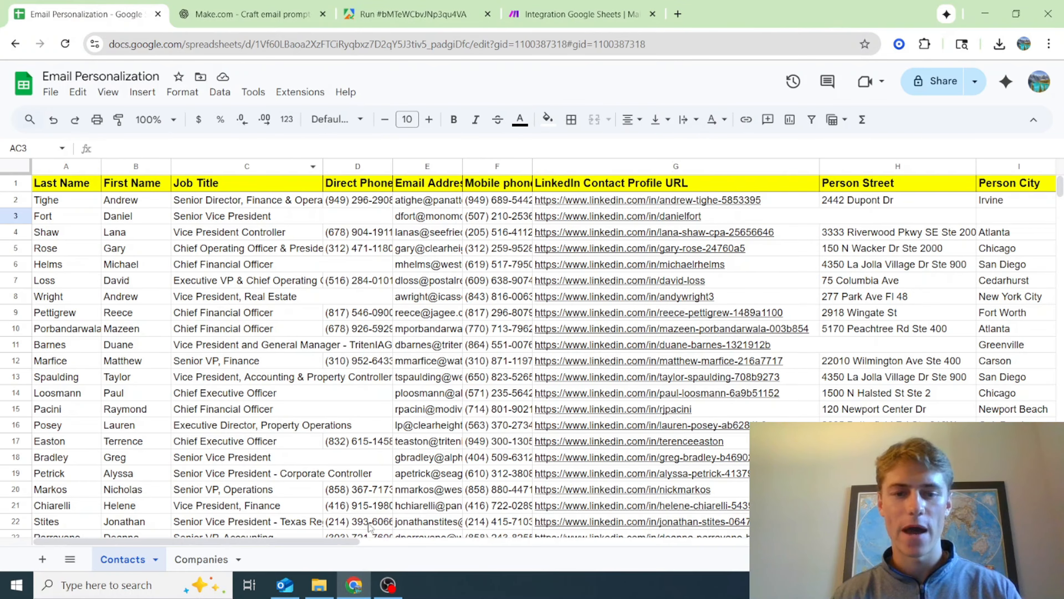
drag(340, 541, 1014, 541)
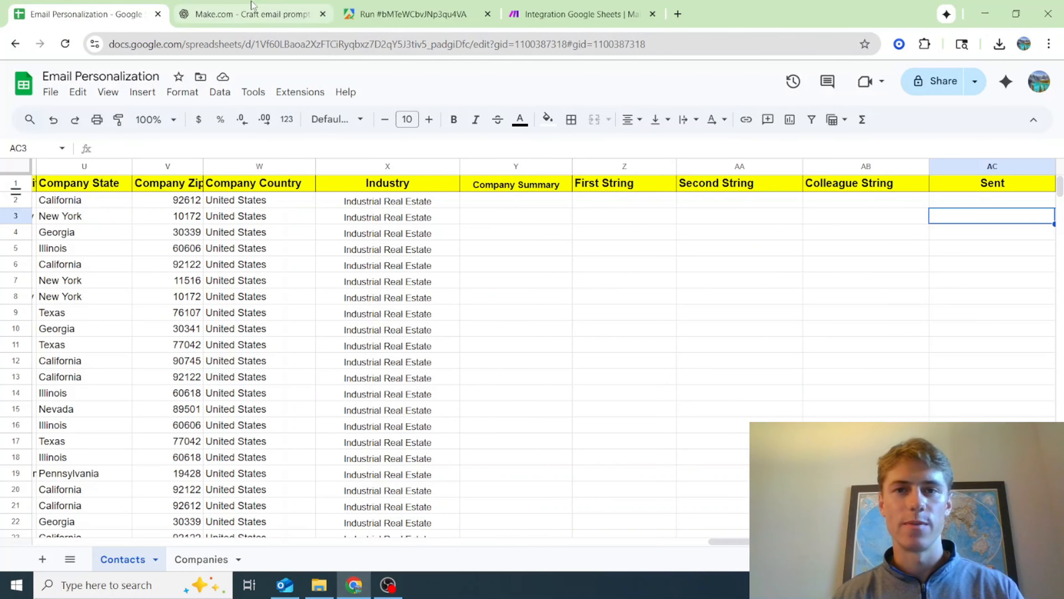
click(604, 17)
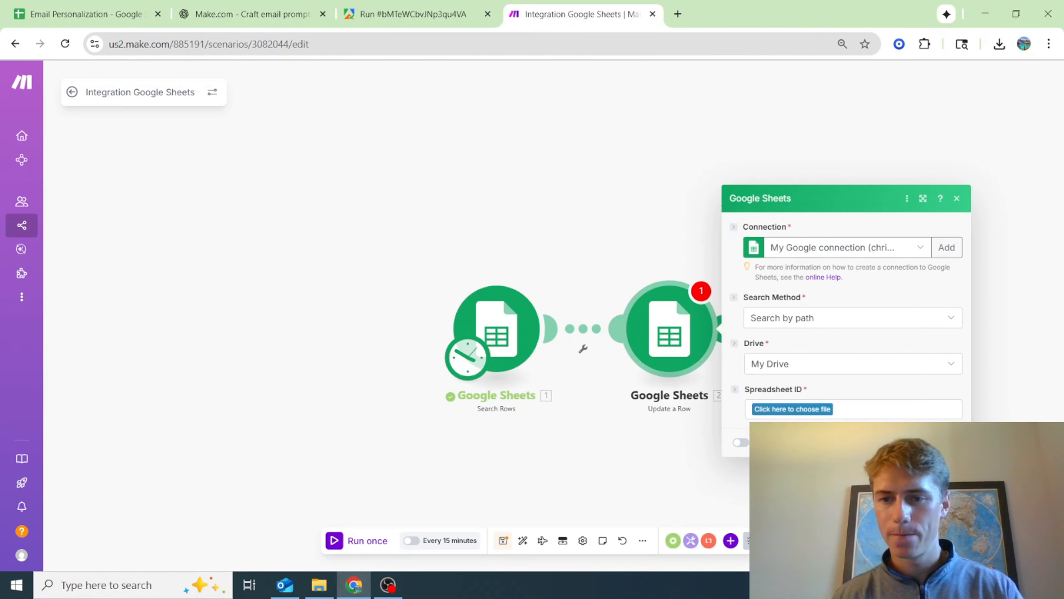
click(848, 317)
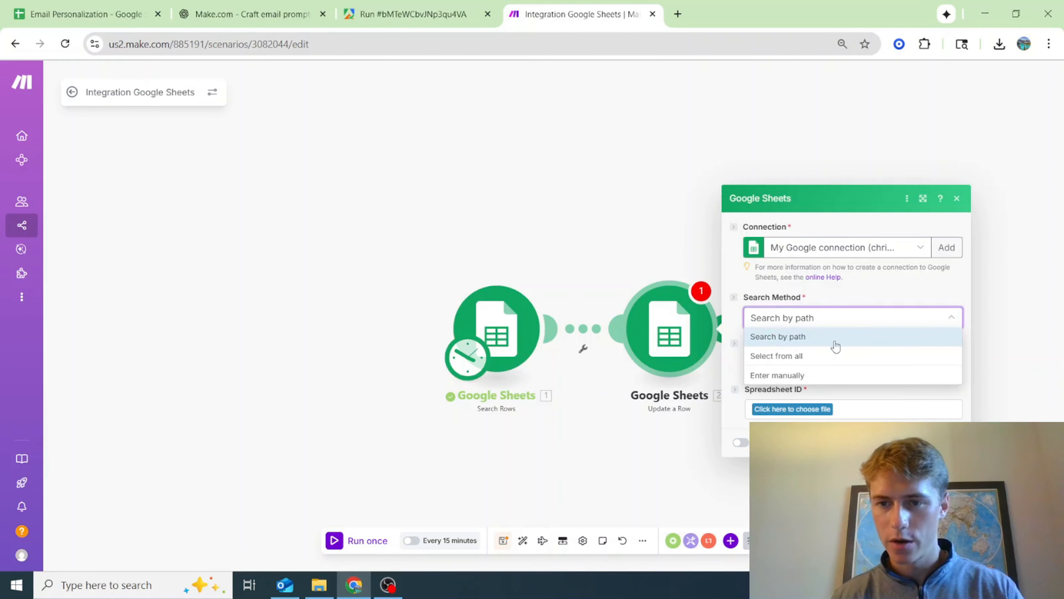
click(824, 376)
click(811, 279)
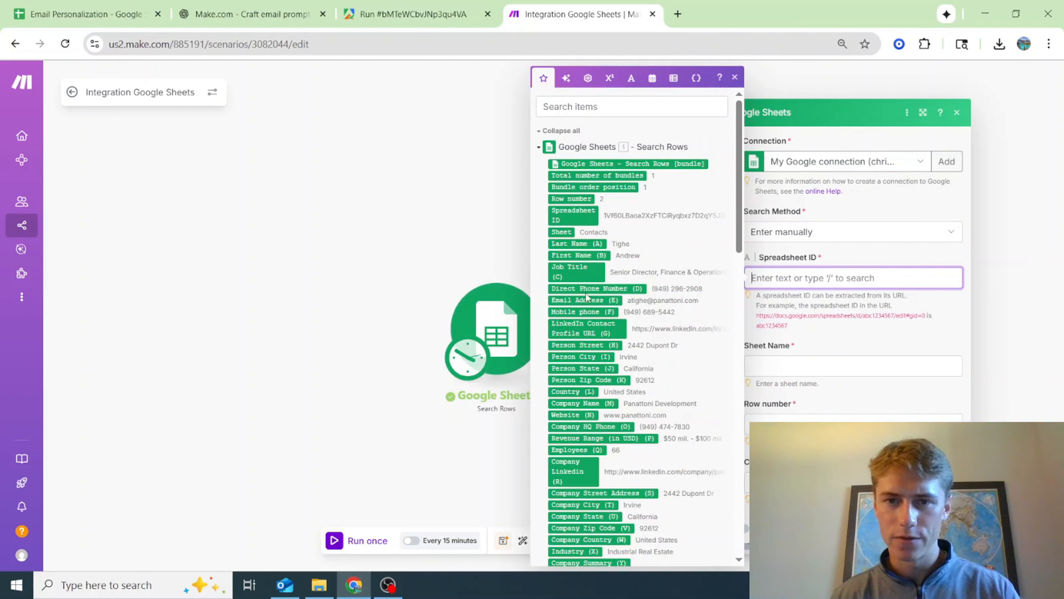
click(574, 215)
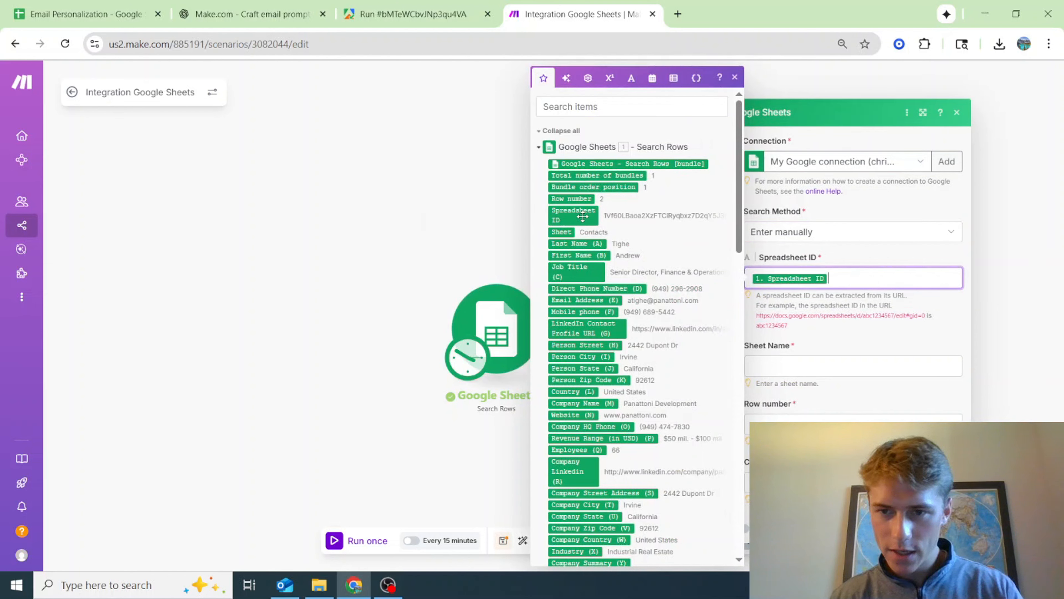
Map the Sheet Name and Row number from the Search Rows output and set the column range to A-BZ
click(816, 366)
click(560, 232)
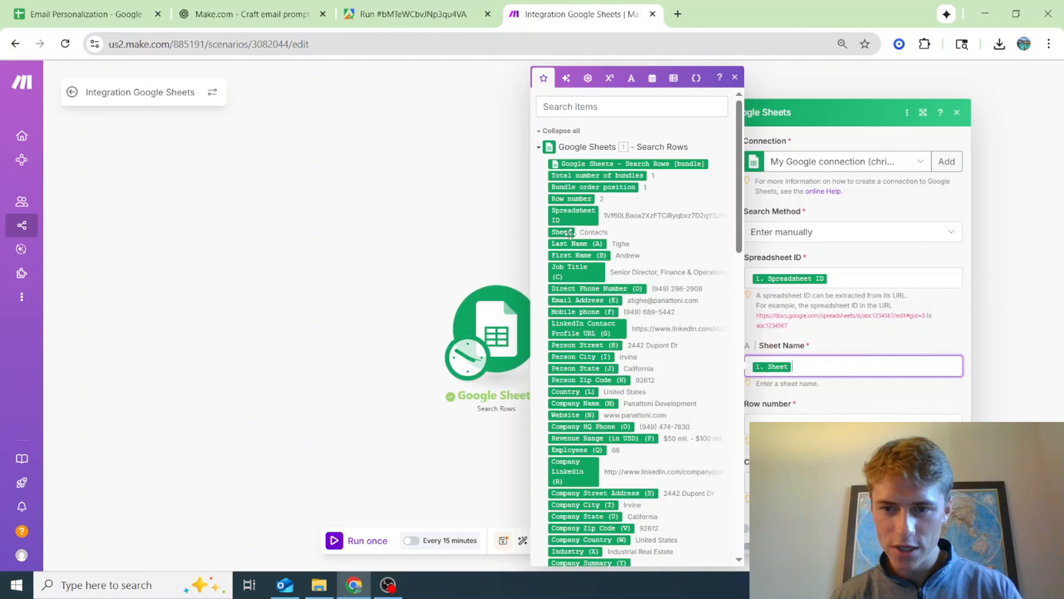
click(782, 420)
click(578, 199)
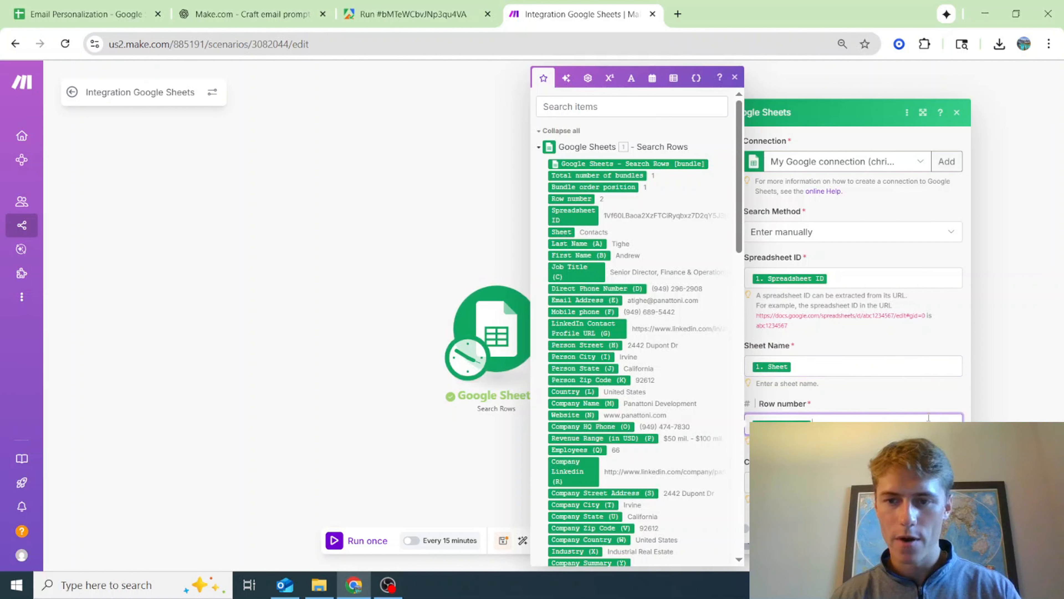
click(780, 482)
click(775, 389)
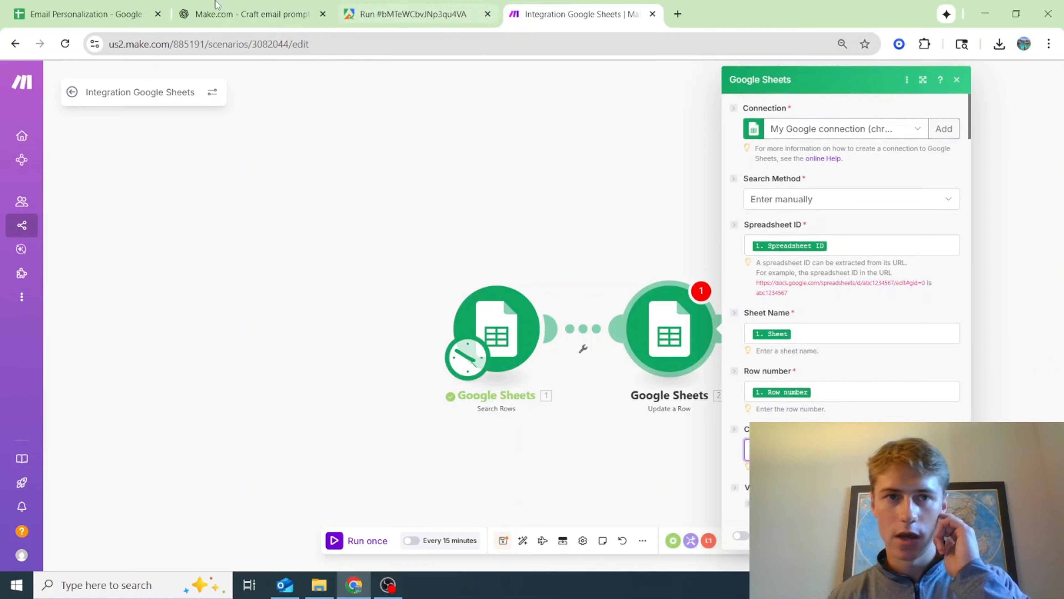
Set the value of column AC to SENT in the Update a Row module, and save the module and the scenario
click(70, 14)
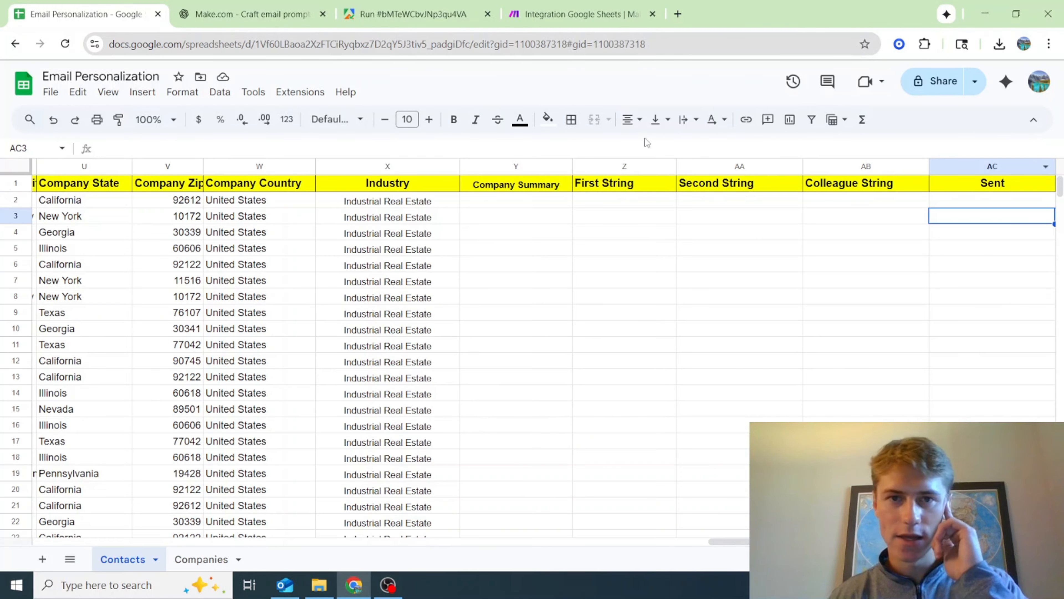
click(546, 9)
scroll(897, 348, down, 20)
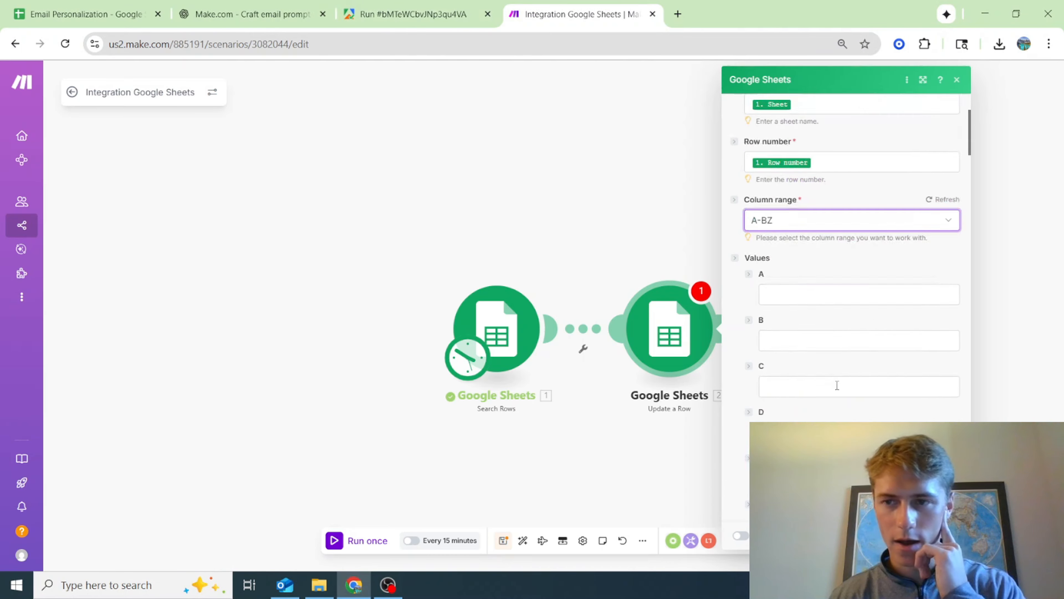
scroll(898, 355, up, 6)
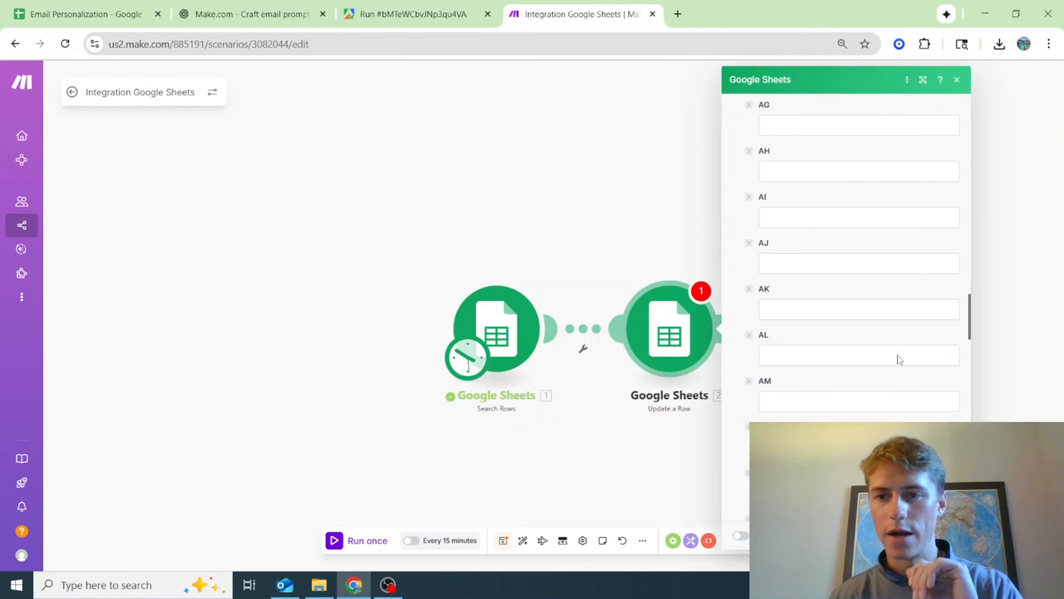
scroll(855, 246, up, 2)
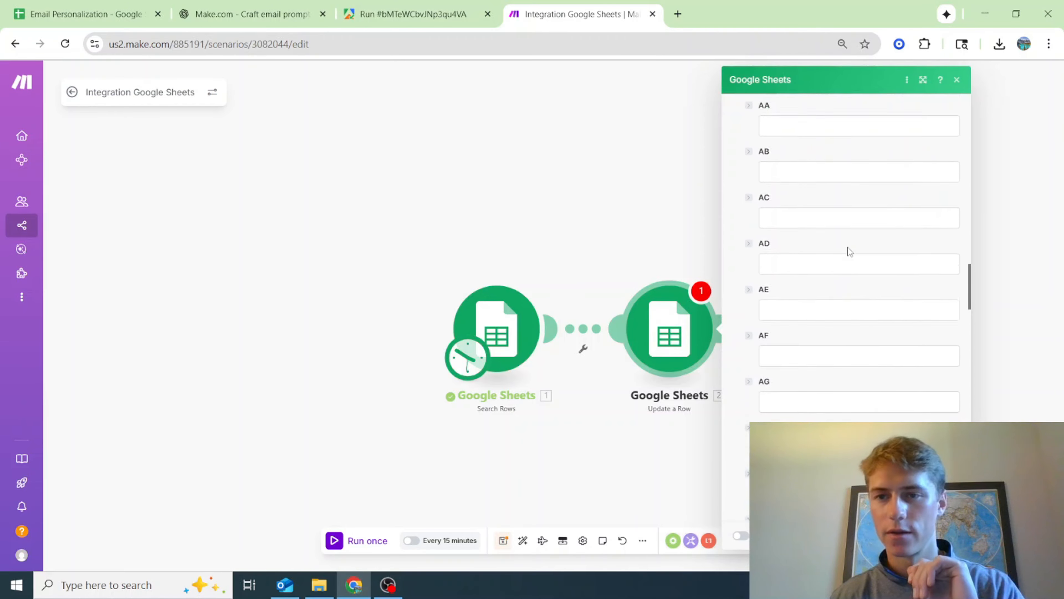
click(848, 216)
text(SENT)
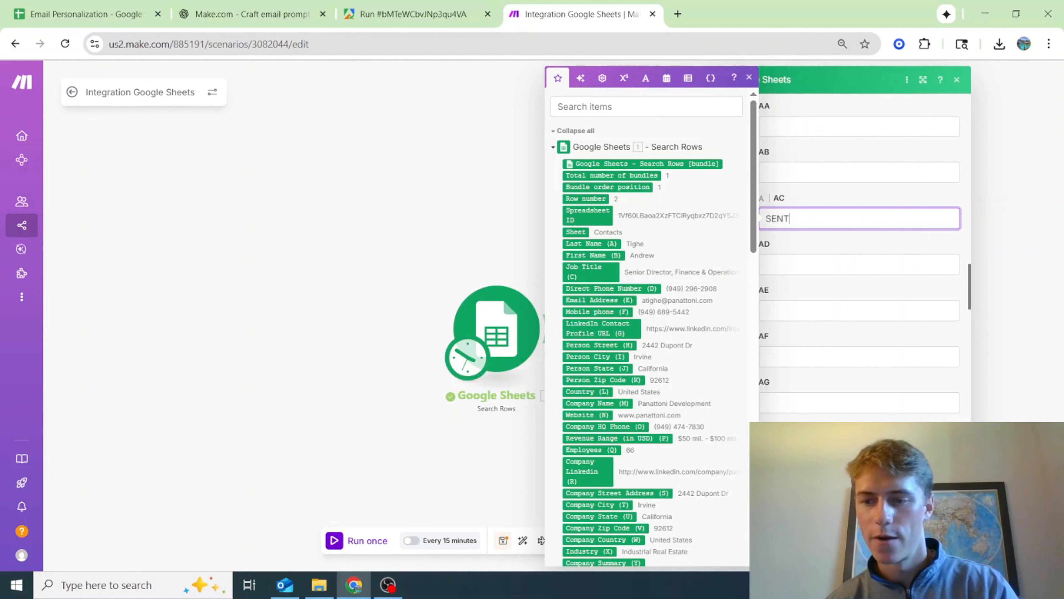
click(944, 548)
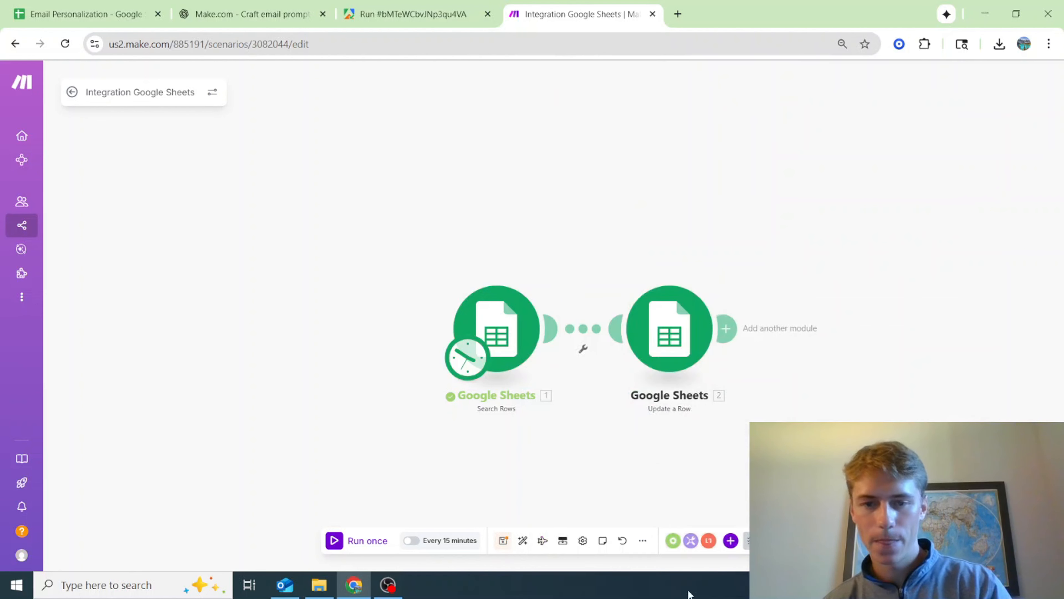
click(505, 544)
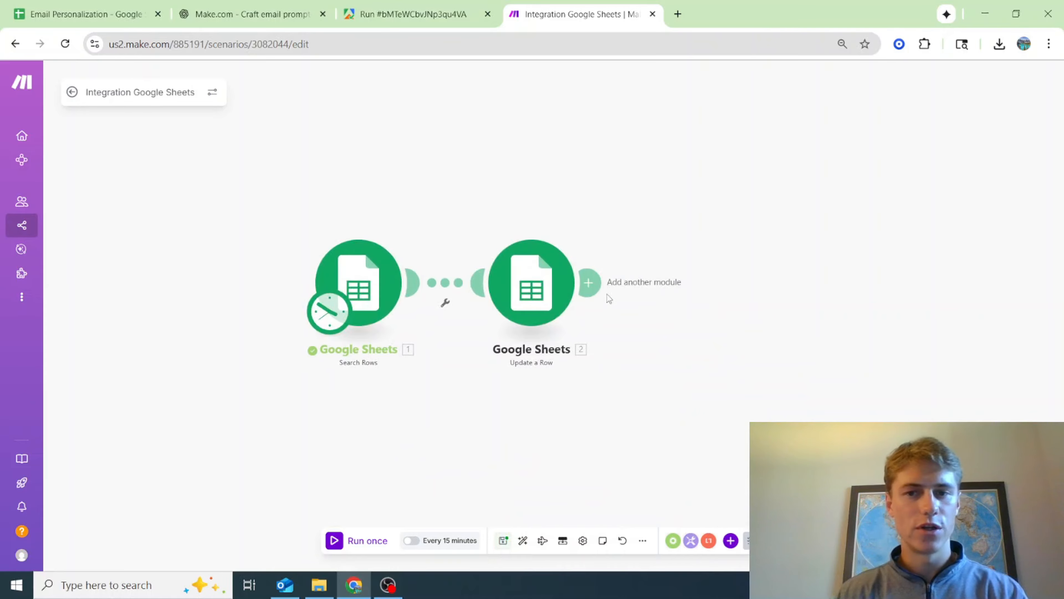
Switch to Apify, open the Mass Linkedin Profile Scraper with Email actor from its run, and examine its input and the account's usage
click(409, 6)
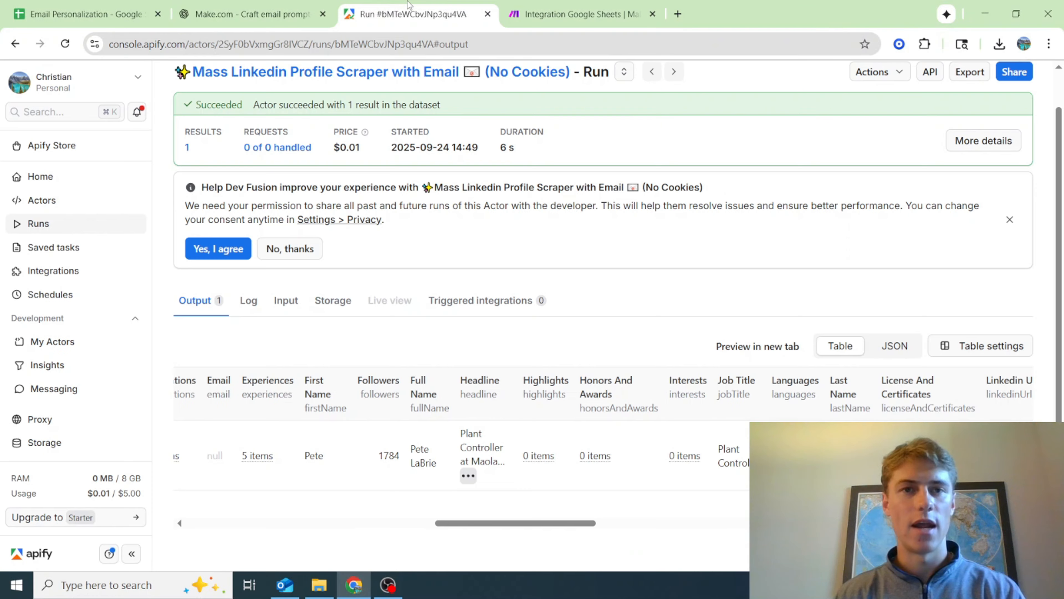
scroll(438, 381, up, 1)
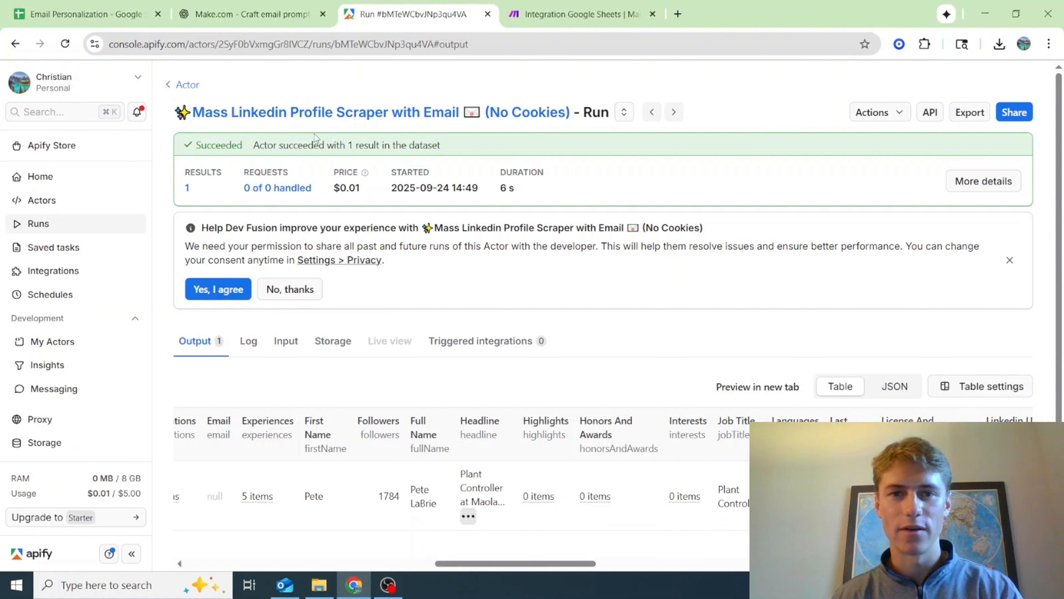
click(195, 89)
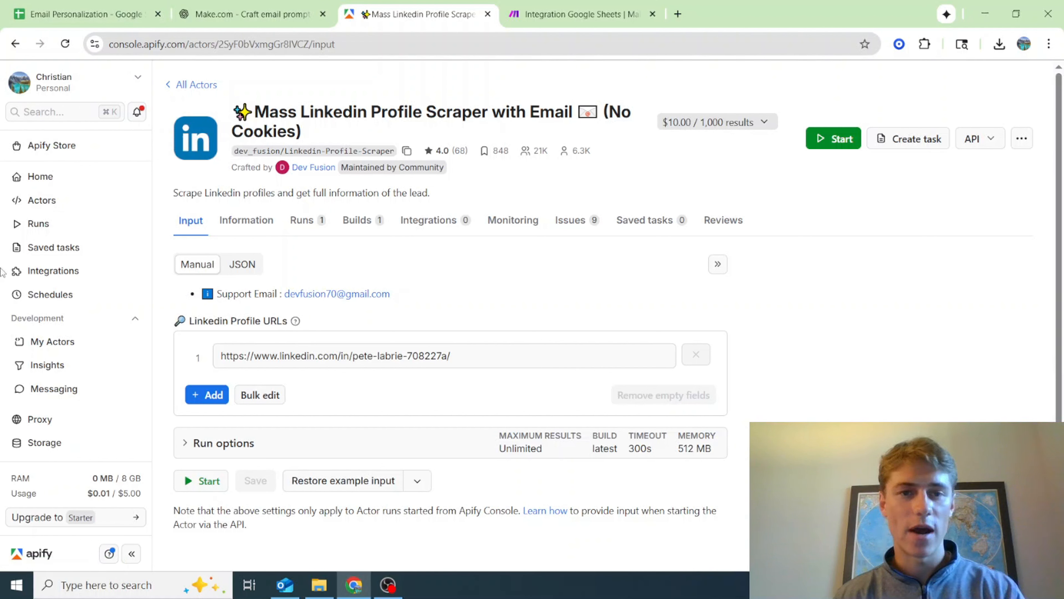
drag(93, 493, 138, 493)
click(77, 478)
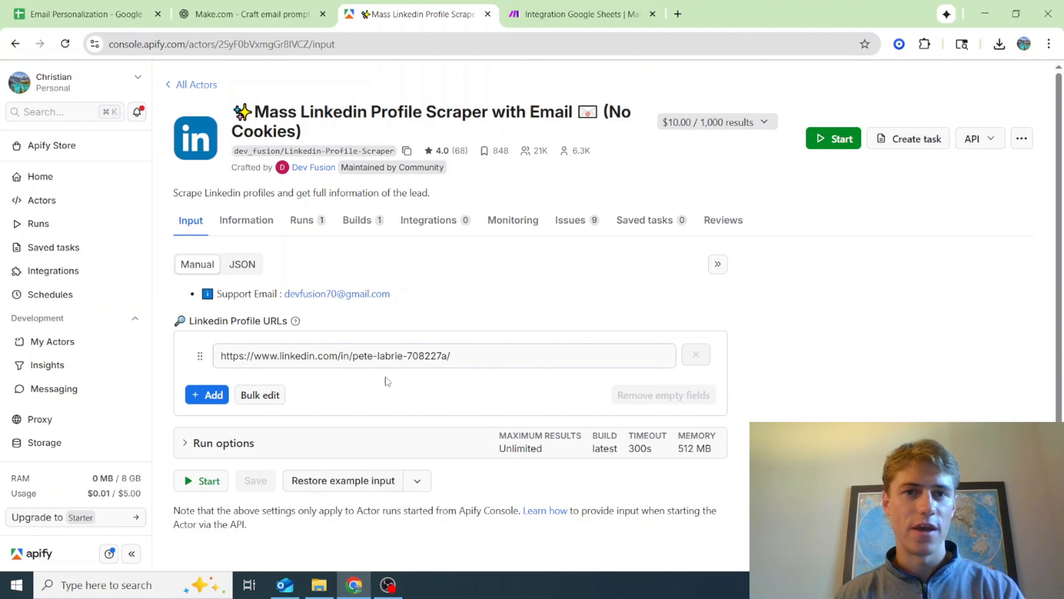
Review the LinkedIn scraper actor's input and readme, and open its successful run from the run history
click(378, 359)
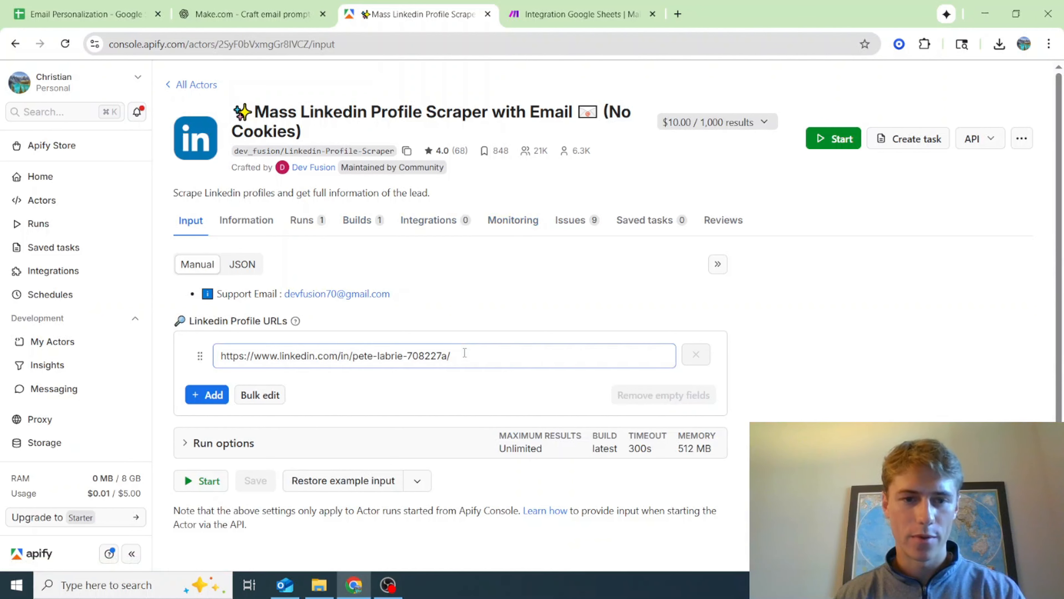
scroll(371, 420, down, 1)
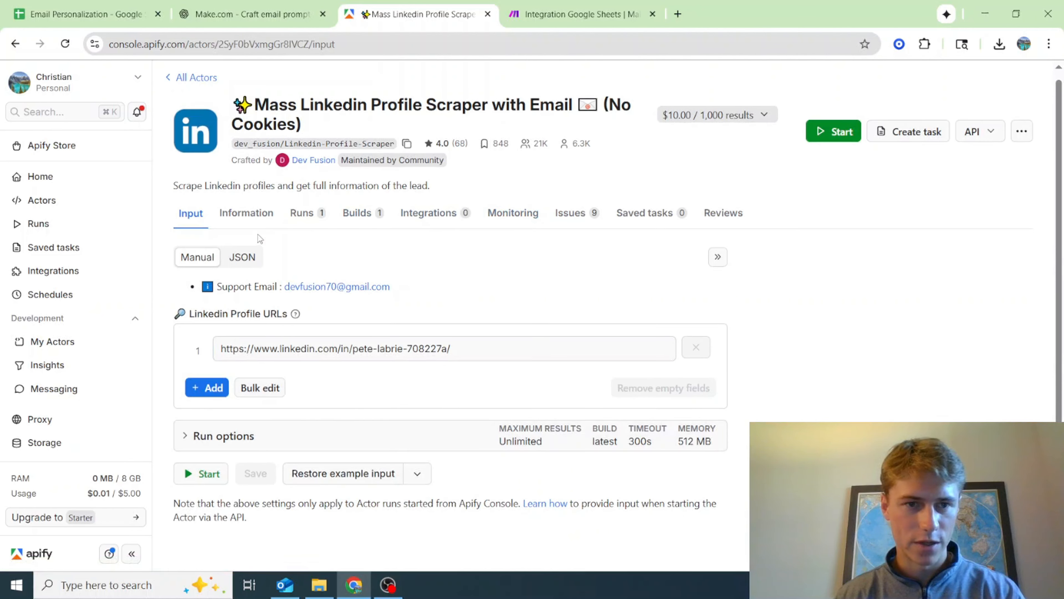
click(254, 219)
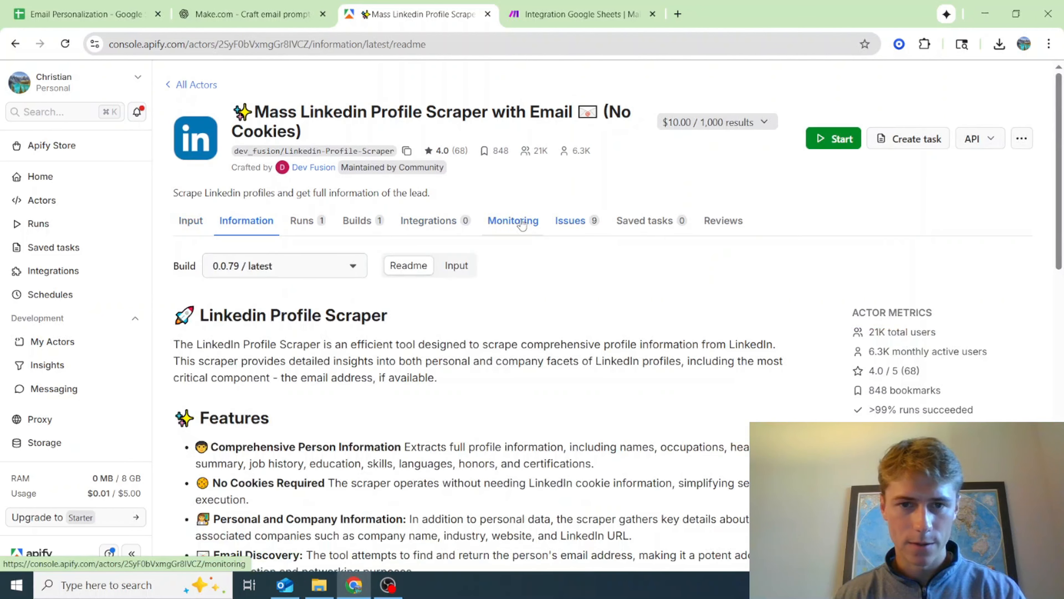
click(303, 221)
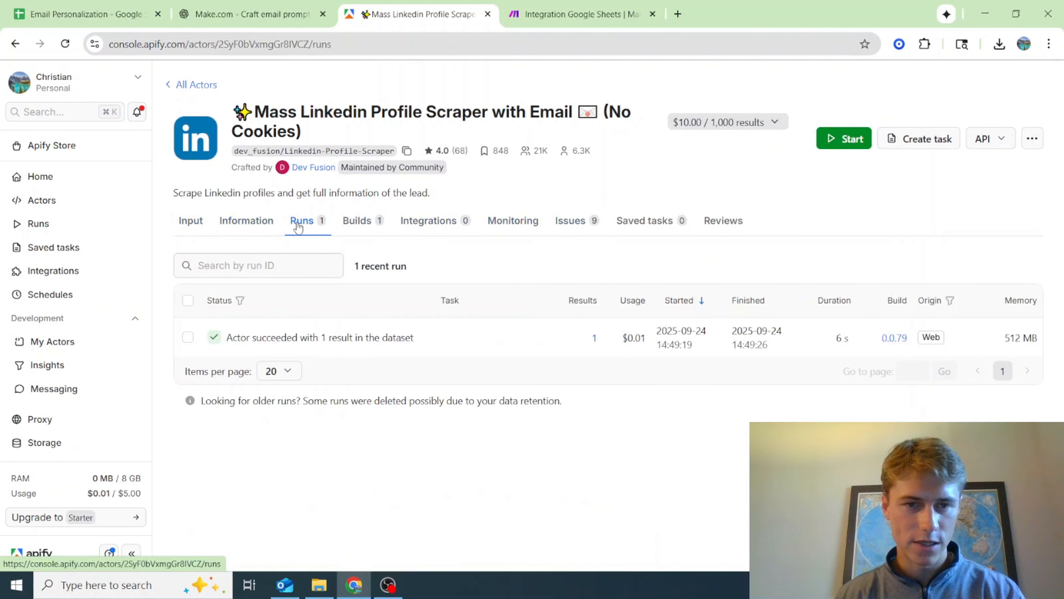
click(368, 343)
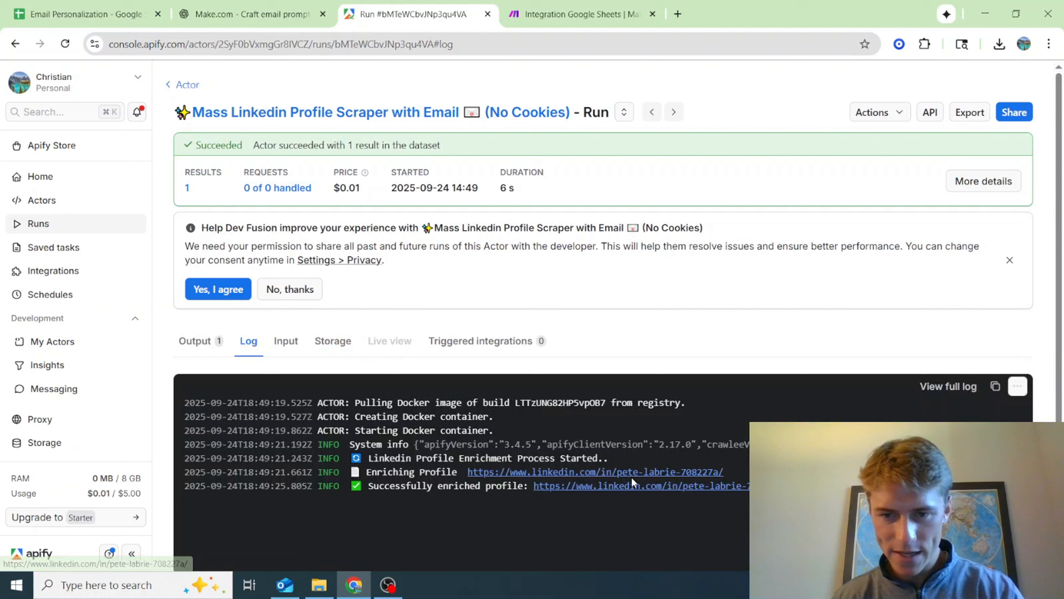
Open the run's output and examine the scraped profile fields across the table, from About to Linkedin URL
click(208, 352)
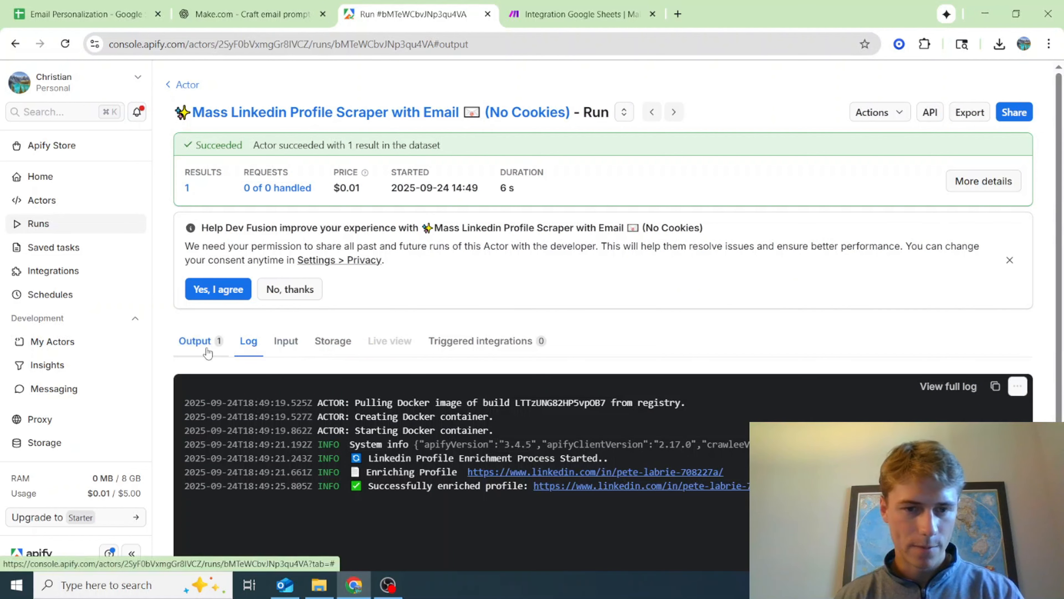
scroll(208, 354, down, 1)
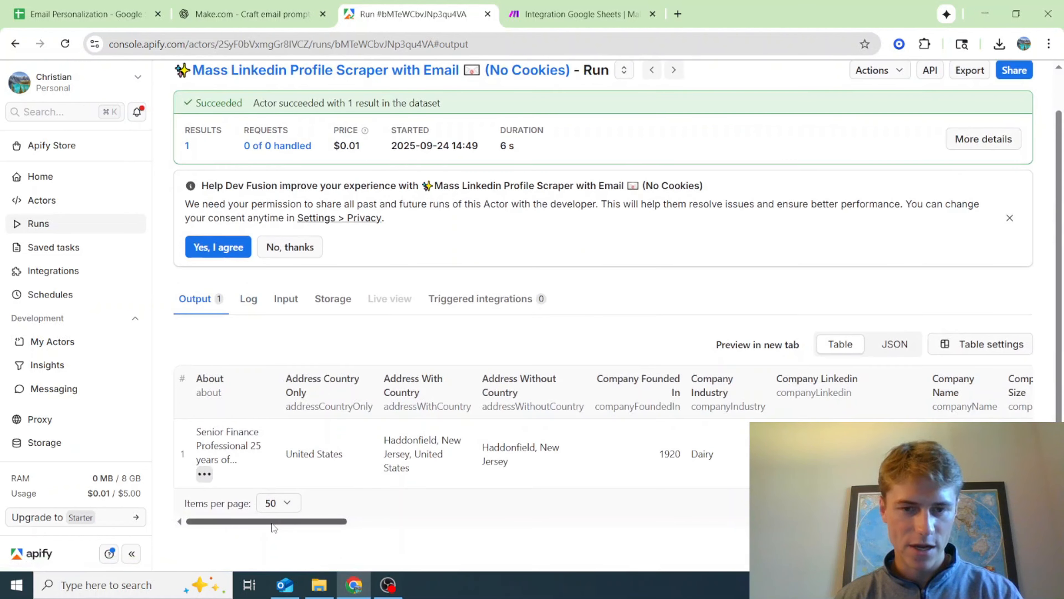
drag(273, 523, 245, 525)
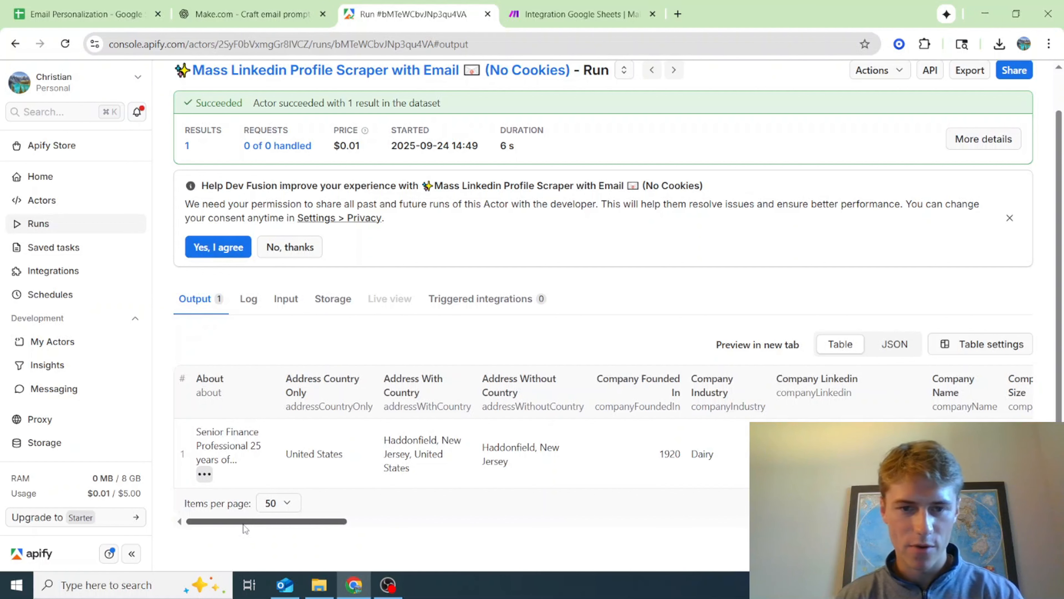
drag(243, 525, 184, 524)
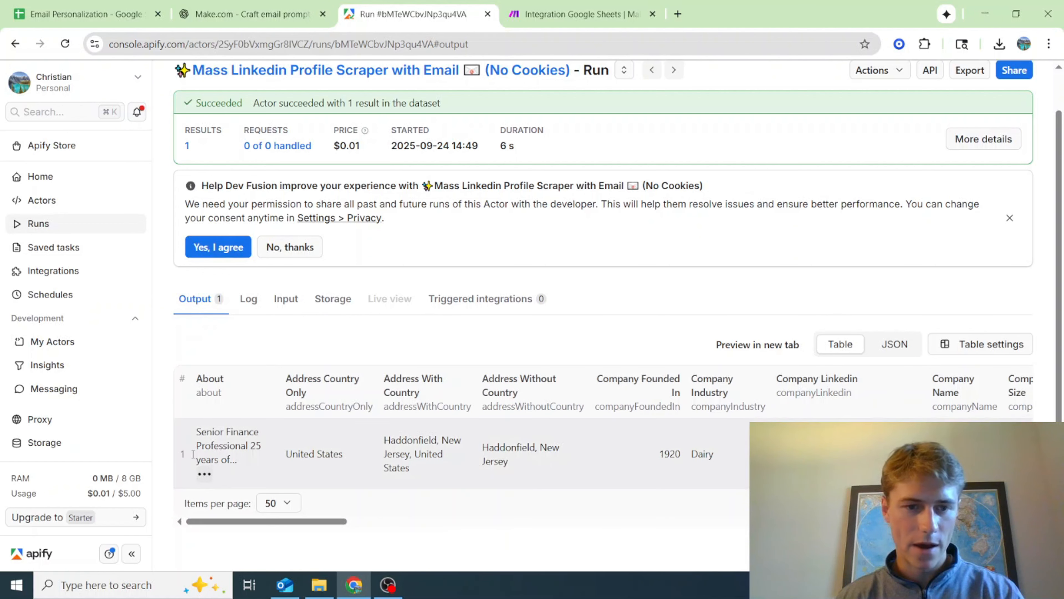
drag(277, 523, 510, 521)
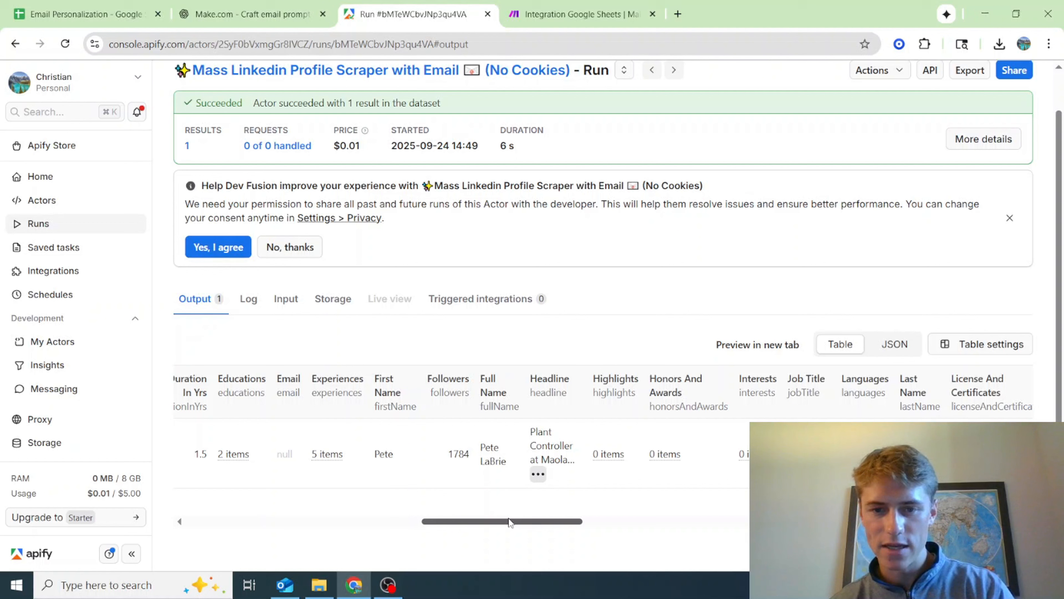
drag(510, 522, 534, 523)
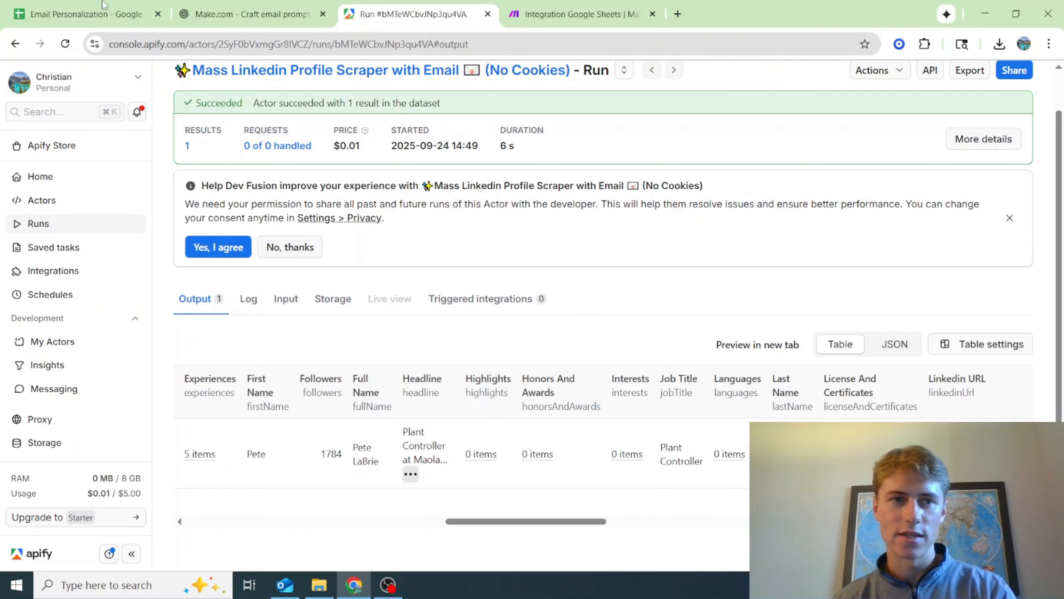
Check the Contacts sheet in Google Sheets, and return to Apify to examine the job duration and Experiences fields in the run's output
click(80, 3)
drag(735, 541, 229, 582)
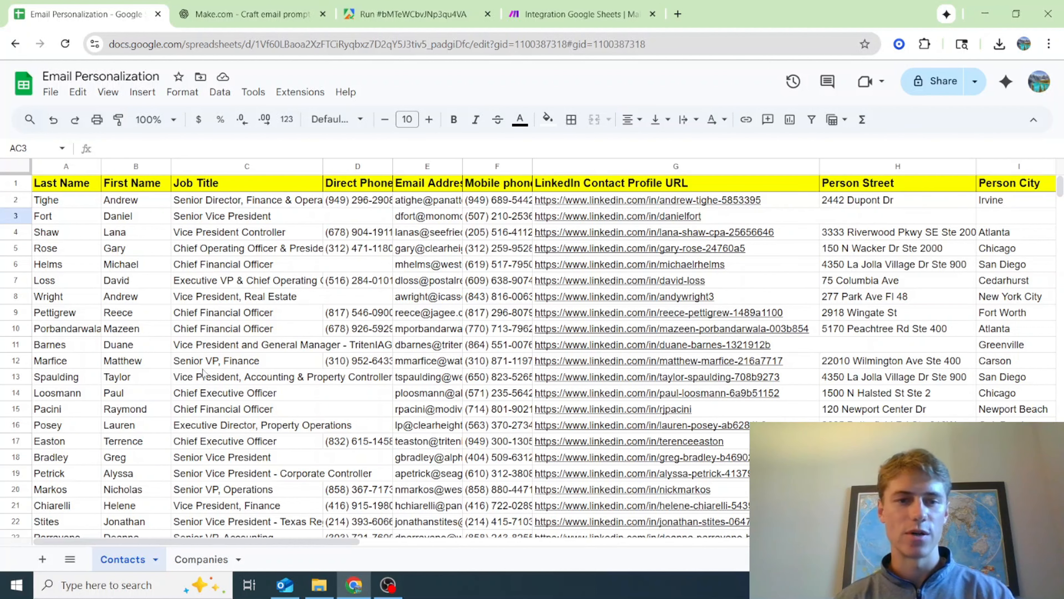
click(544, 9)
click(393, 5)
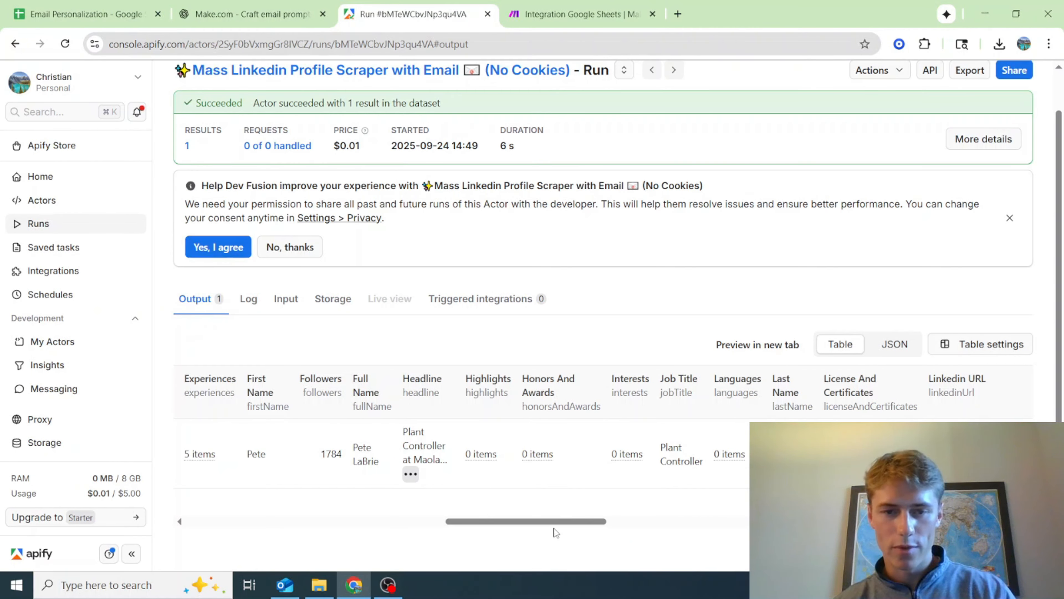
drag(538, 522, 476, 529)
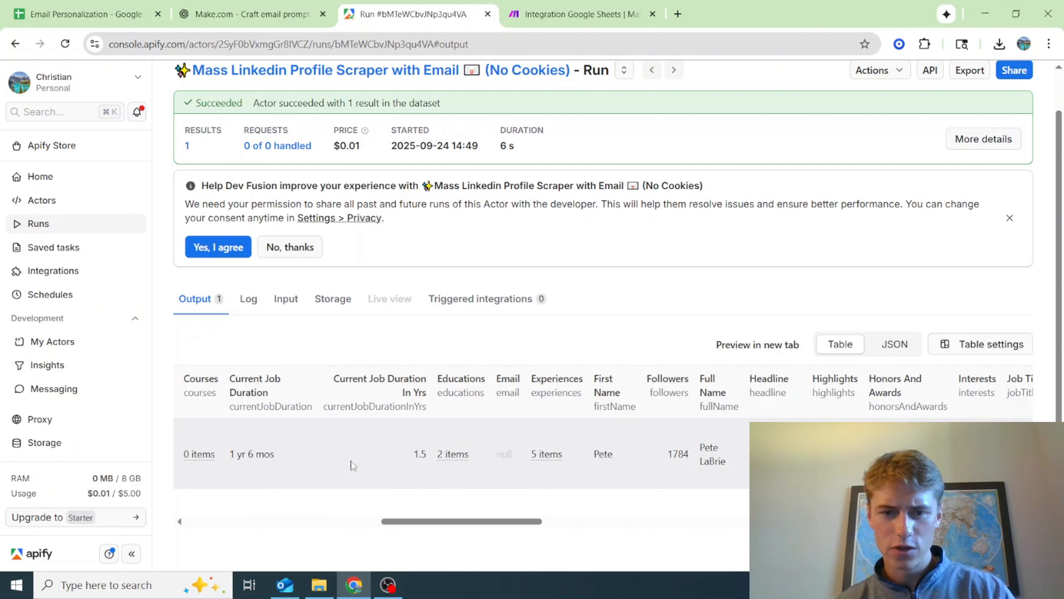
drag(478, 527, 447, 495)
mouse_move(721, 458)
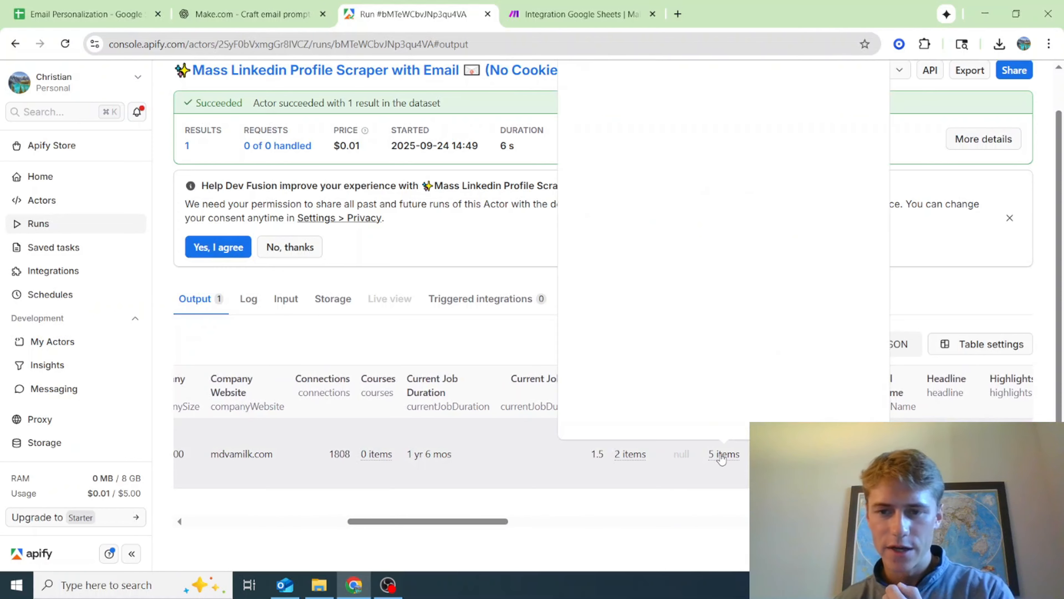
scroll(696, 359, up, 1)
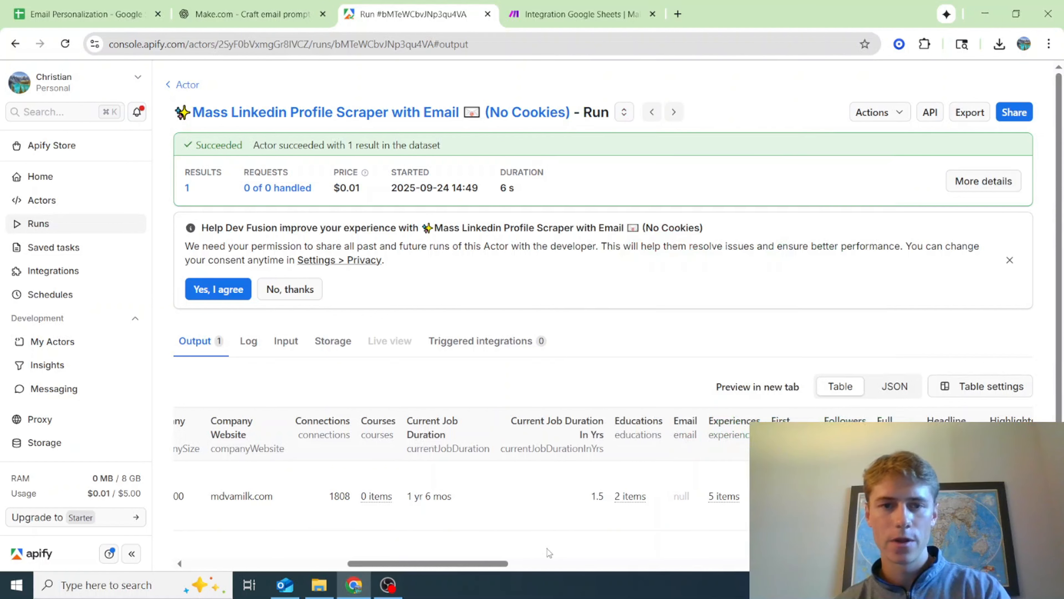
mouse_move(456, 185)
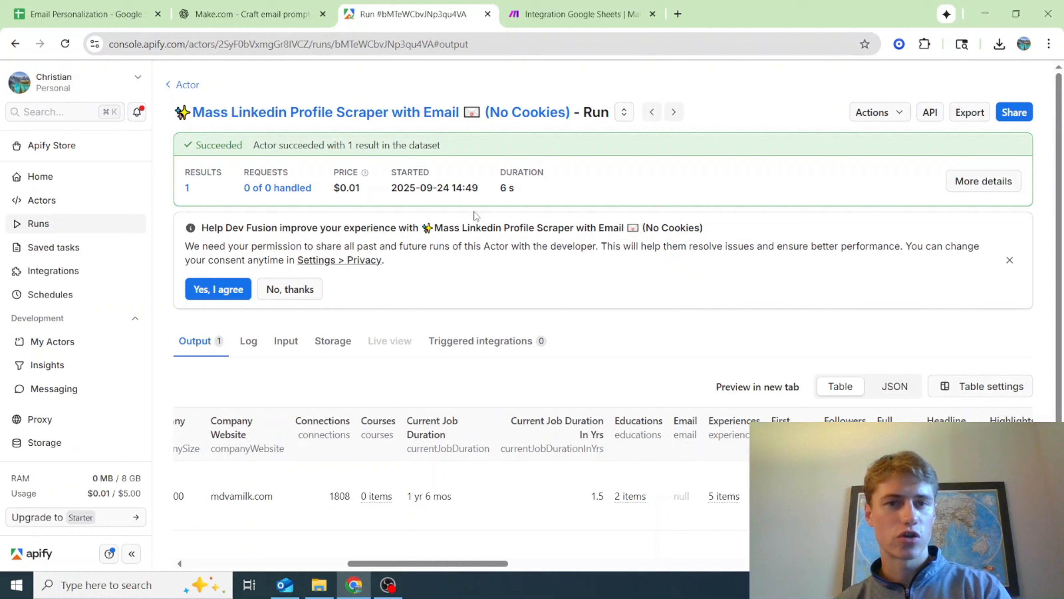
Switch to Make, add an Apify Run an Actor module after Update a Row, and choose the personal account connection
click(573, 15)
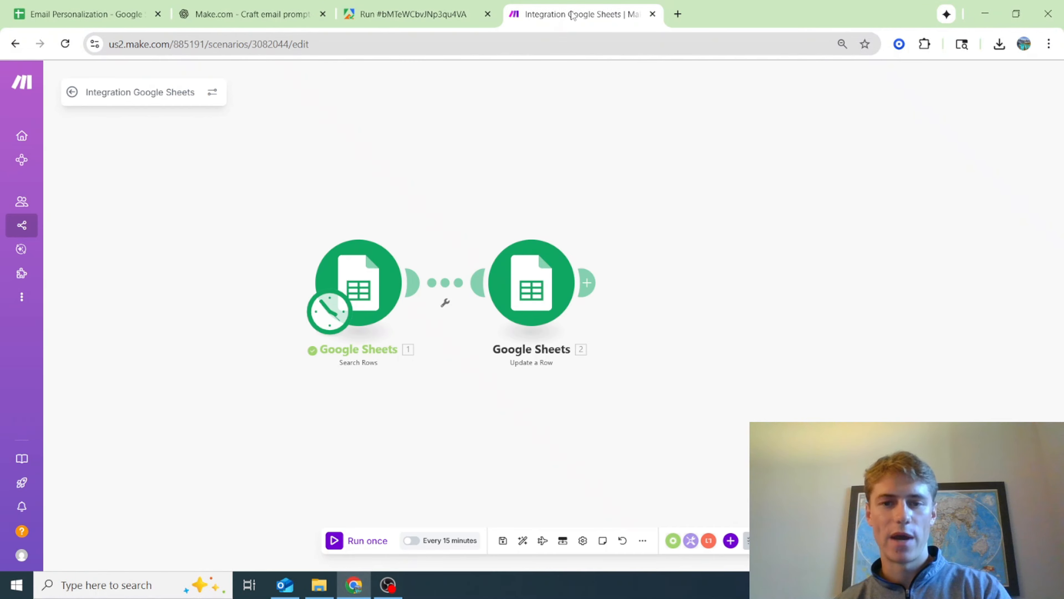
click(588, 281)
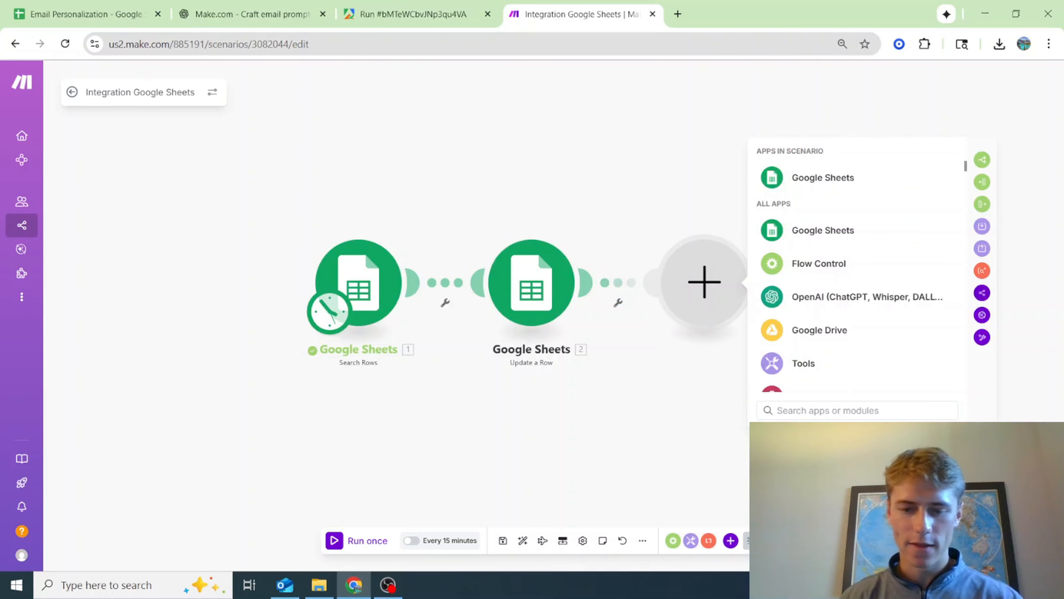
text(api)
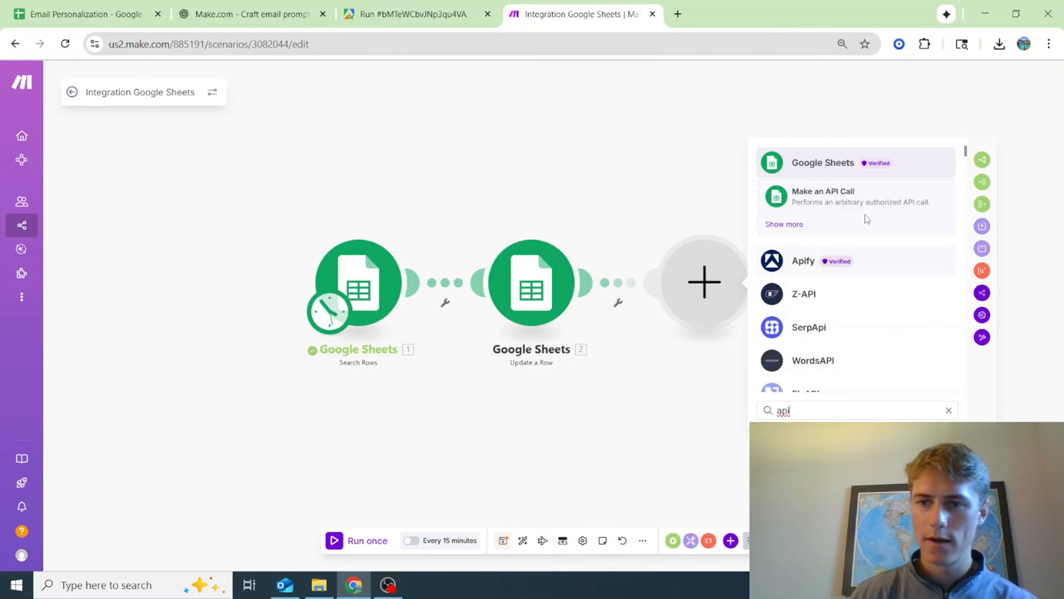
click(805, 262)
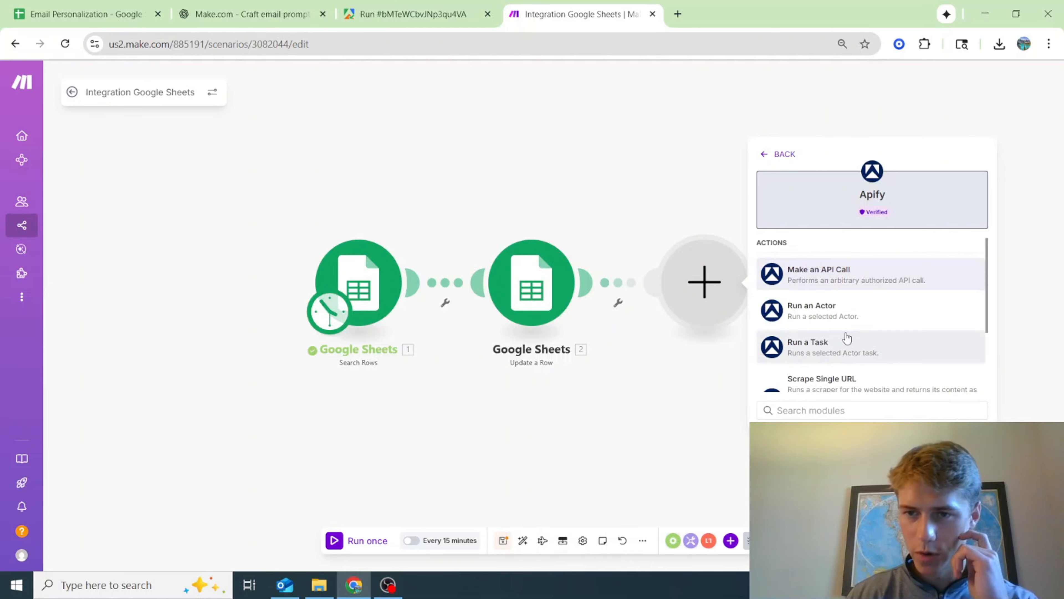
key(Escape)
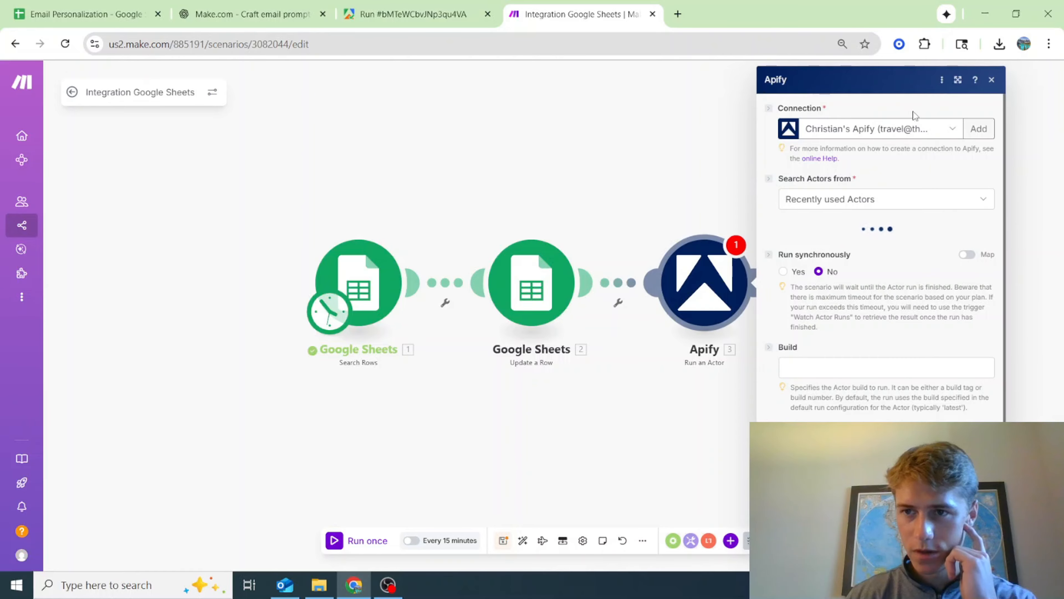
click(918, 129)
click(913, 167)
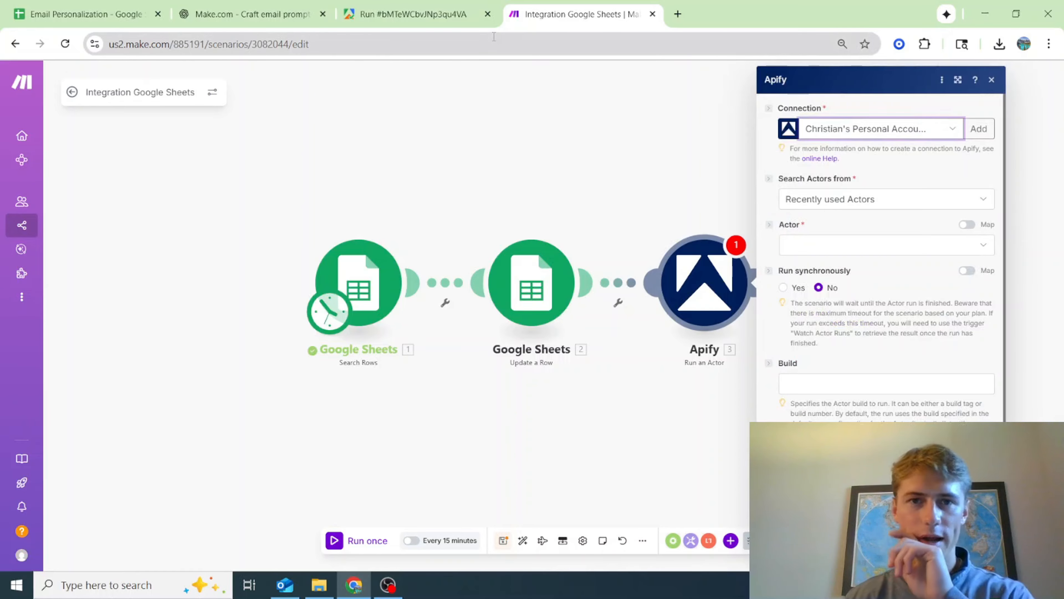
Compare with the run in Apify and choose Mass Linkedin Profile Scraper with Email as the Make module's actor
click(398, 14)
click(582, 14)
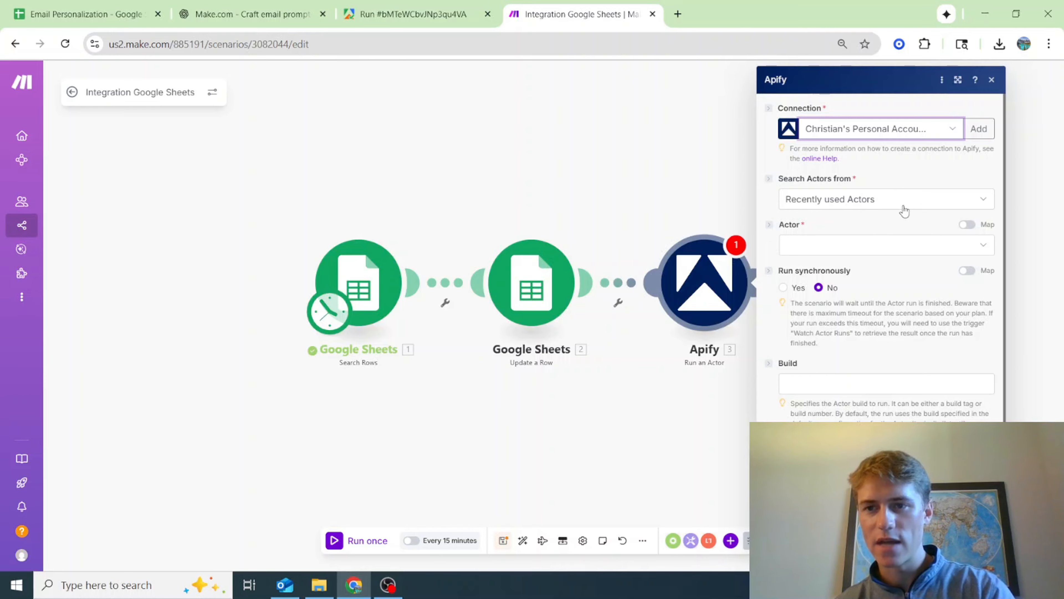
click(422, 5)
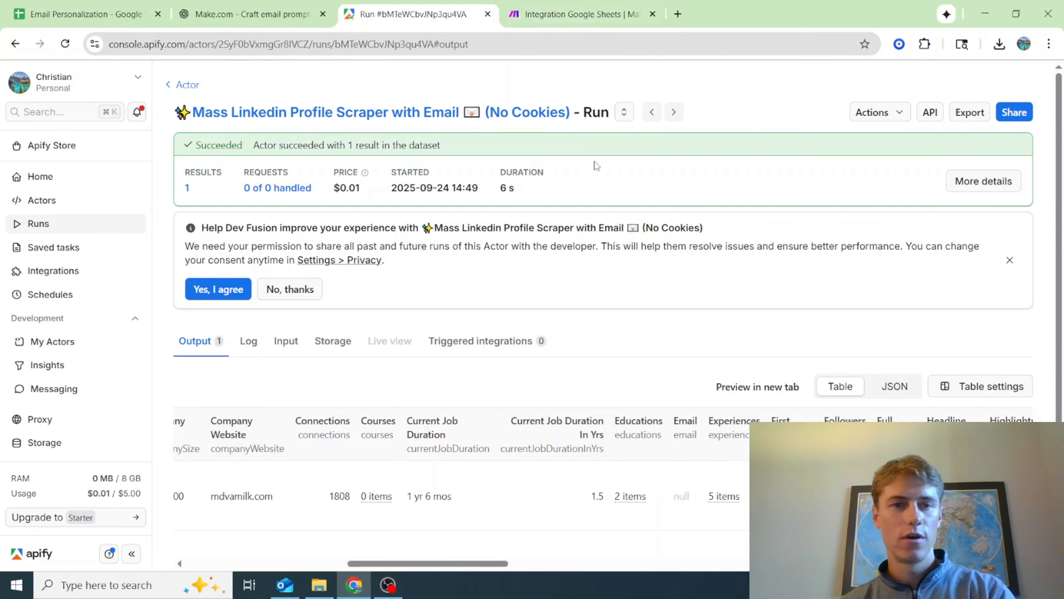
click(583, 10)
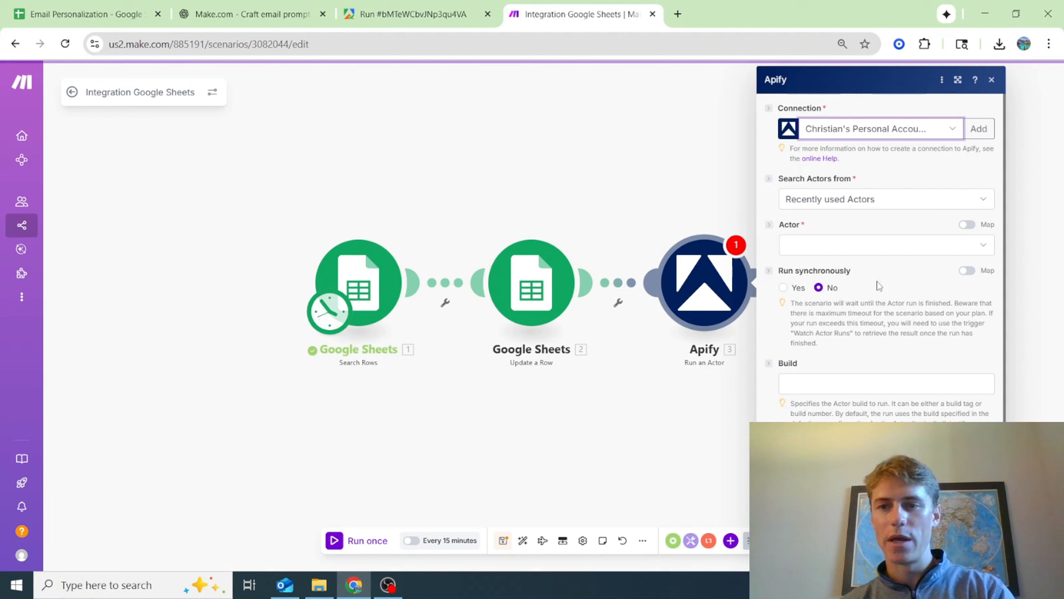
click(880, 245)
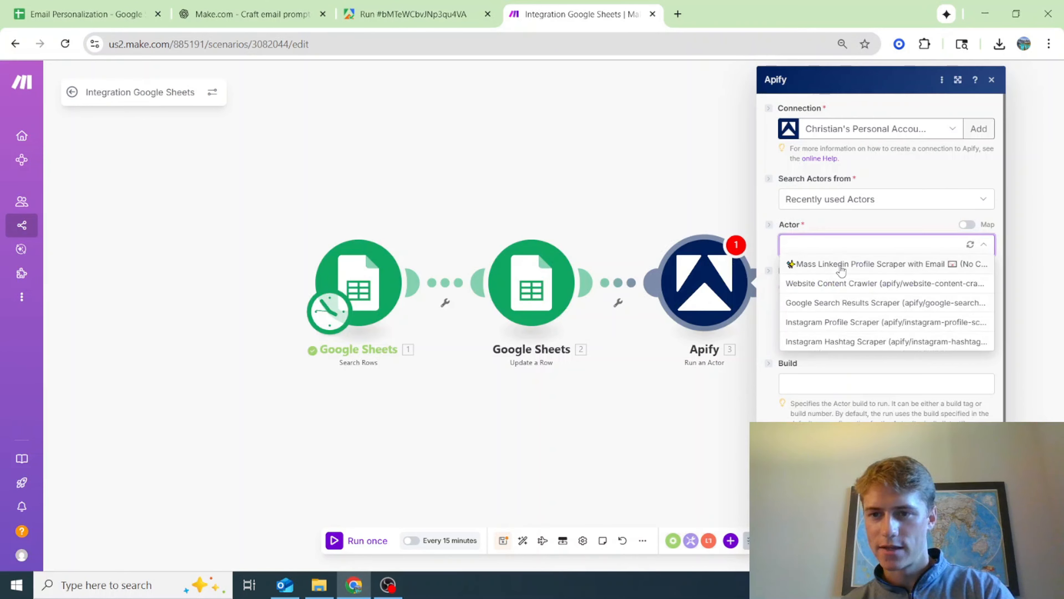
click(841, 267)
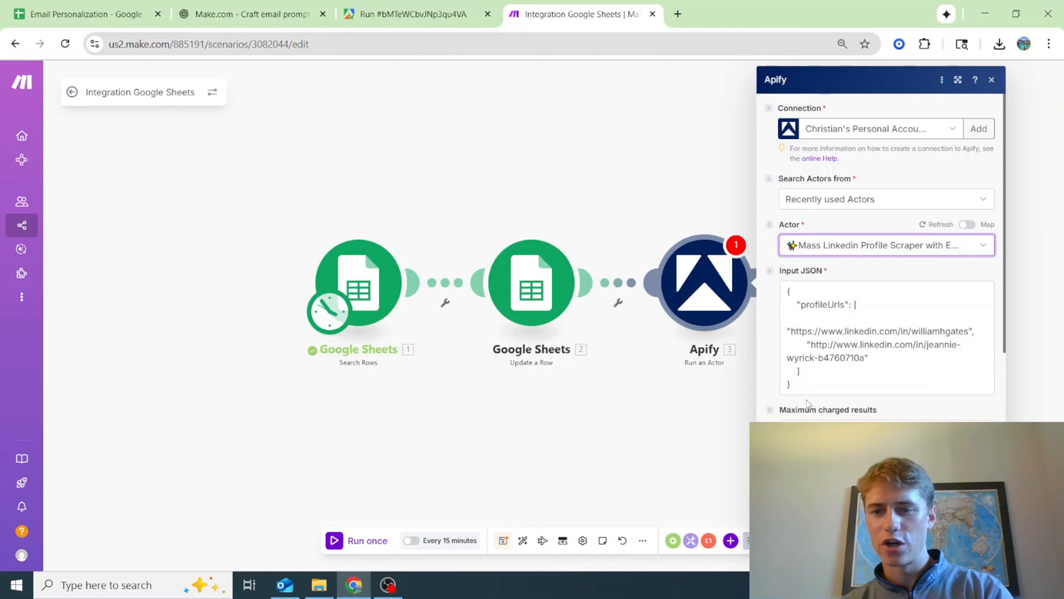
Replace the sample profileUrls in the Input JSON with LinkedIn Contact Profile URL (G) from Search Rows, keeping the quotation marks
scroll(808, 403, down, 2)
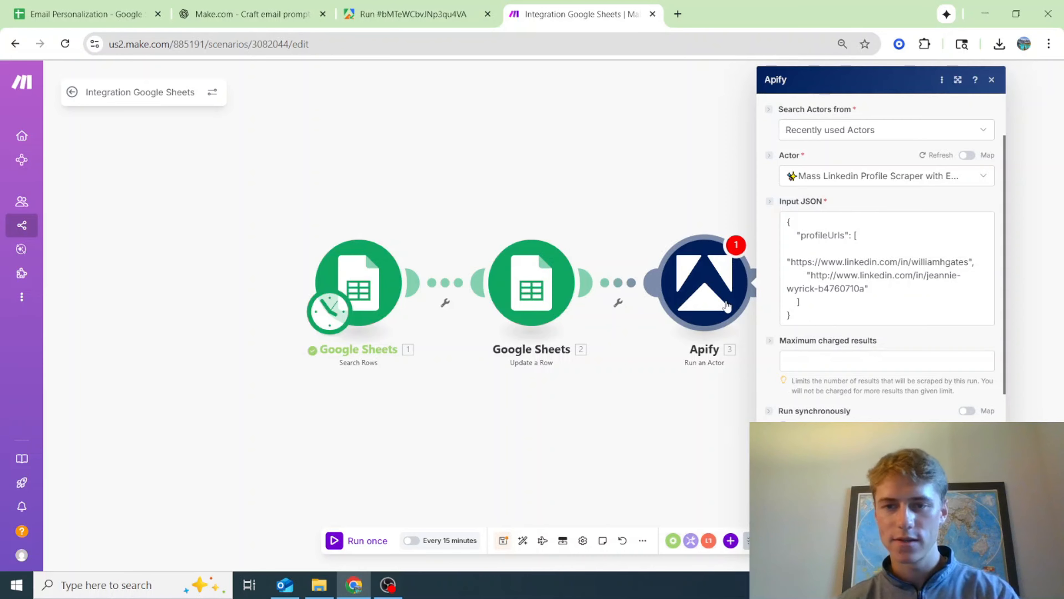
scroll(891, 333, up, 2)
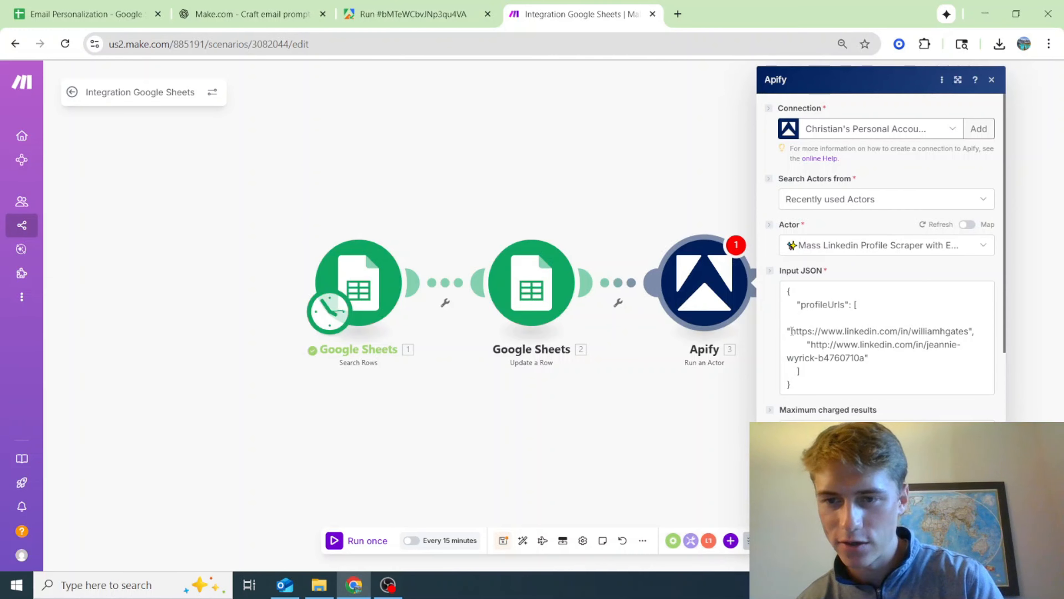
drag(791, 331, 867, 357)
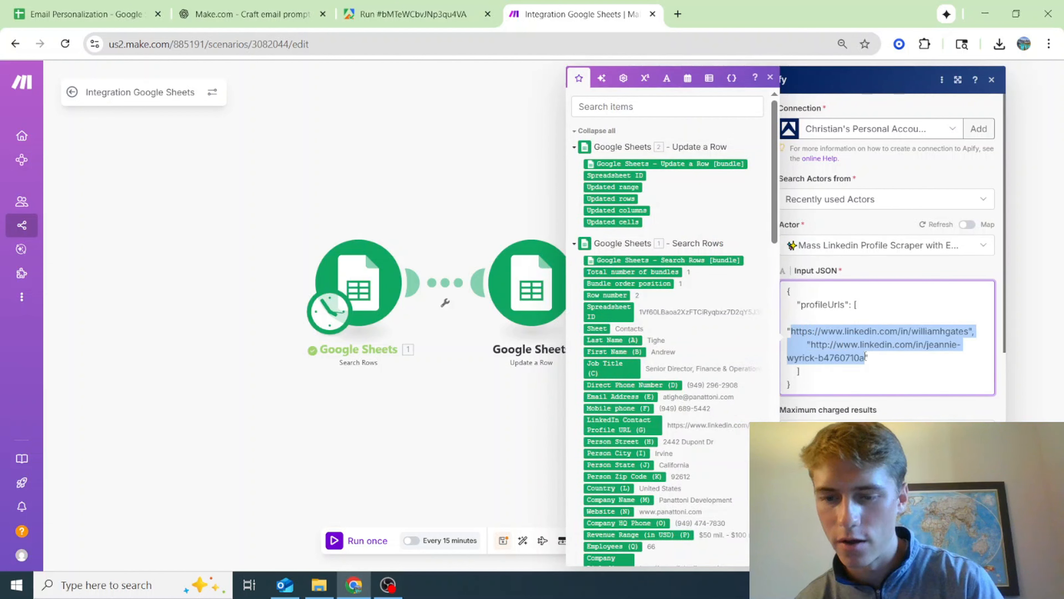
key(BackSpace)
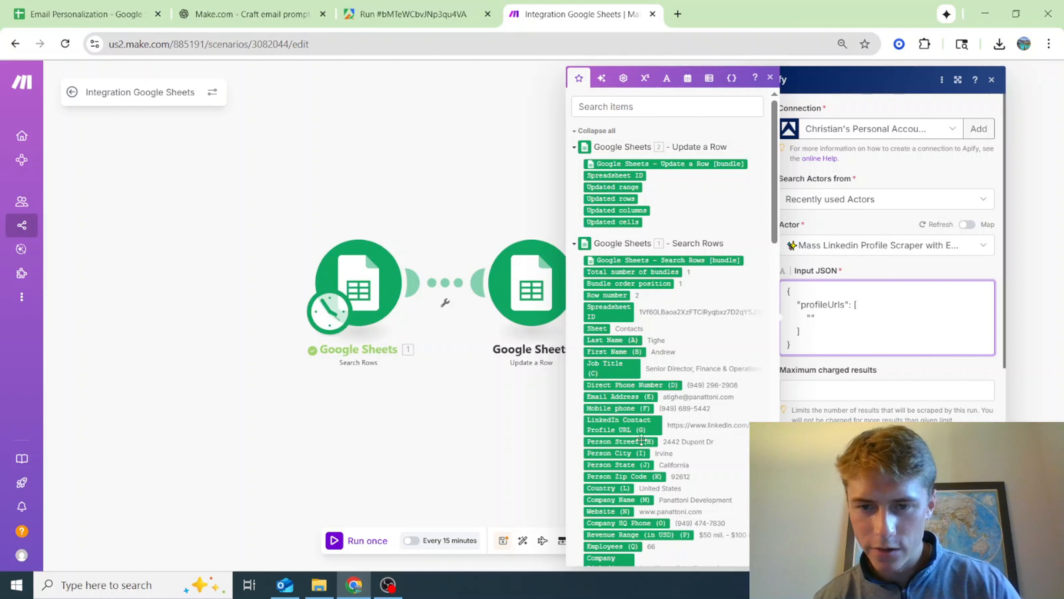
click(641, 425)
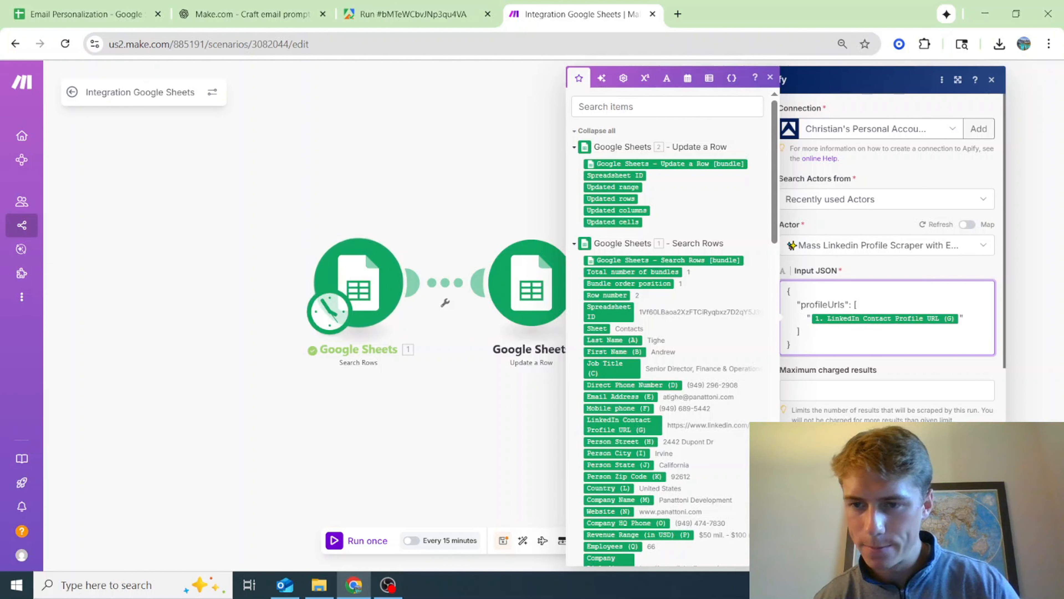
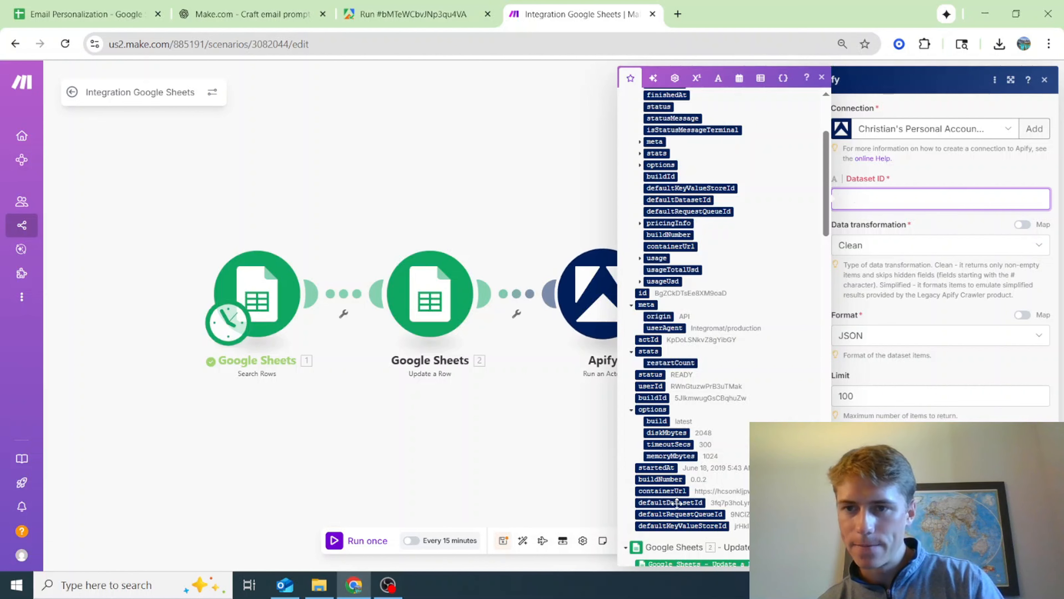
Map defaultDatasetId from Run an Actor as the Dataset ID in Get Dataset Items, save the module, and run the scenario once
click(678, 503)
click(1033, 550)
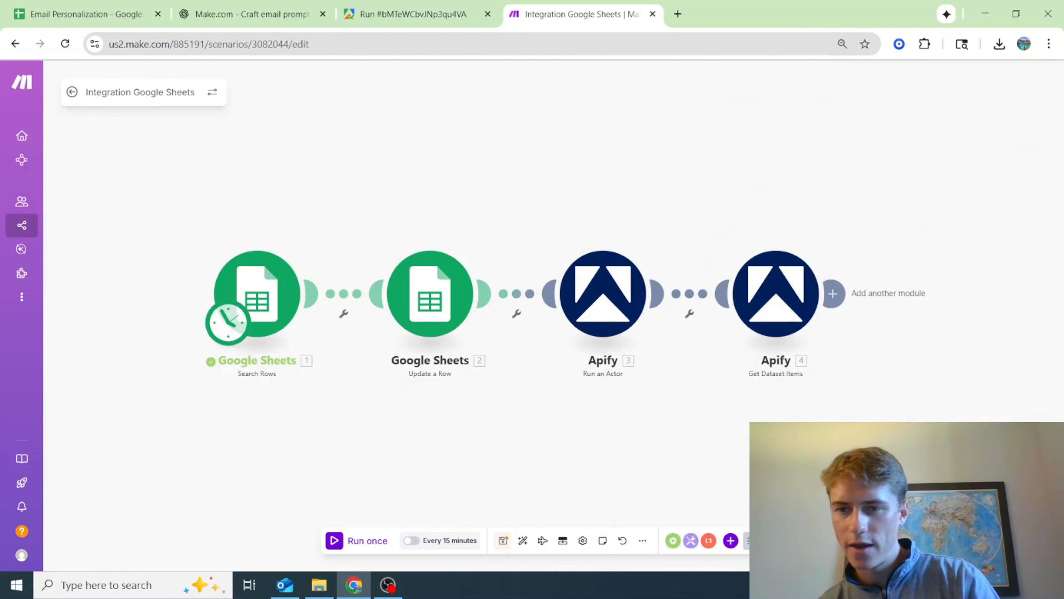
drag(936, 392, 801, 435)
drag(651, 378, 708, 347)
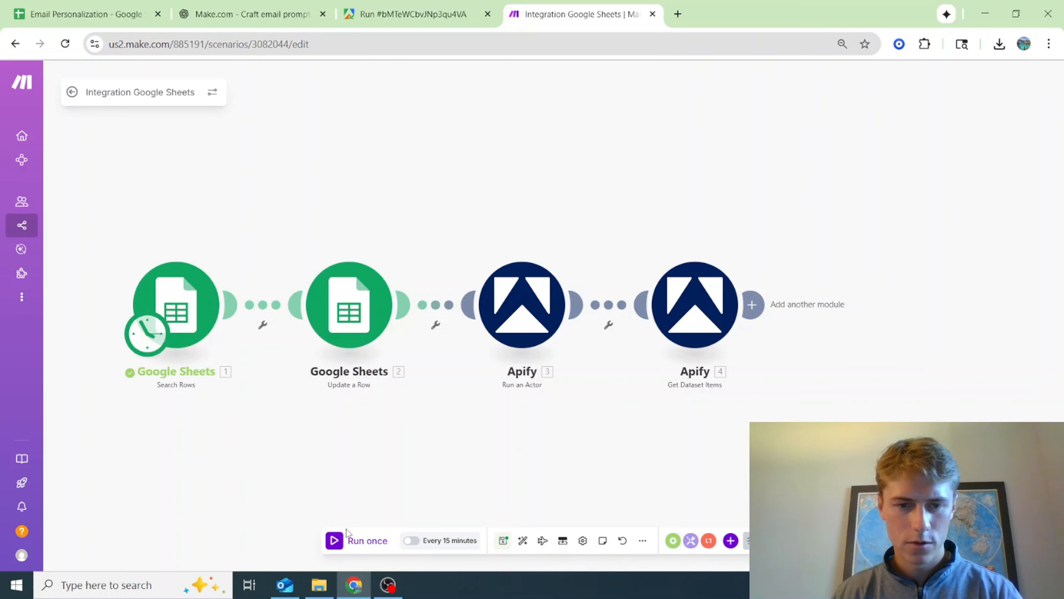
click(356, 541)
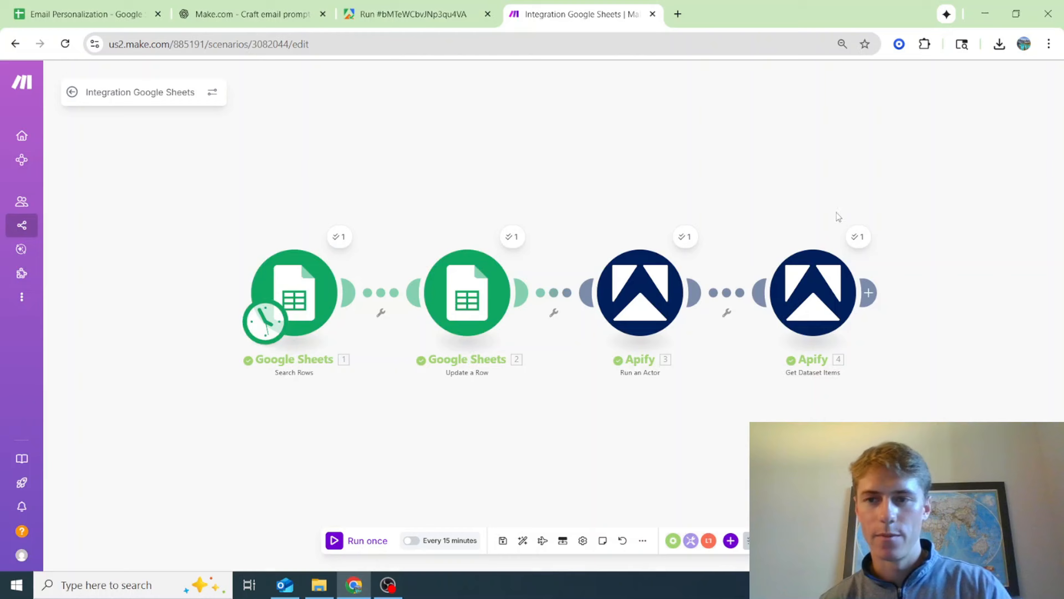
Examine the Get Dataset Items output bundle, including the name, job title, company, job duration and about fields
click(859, 237)
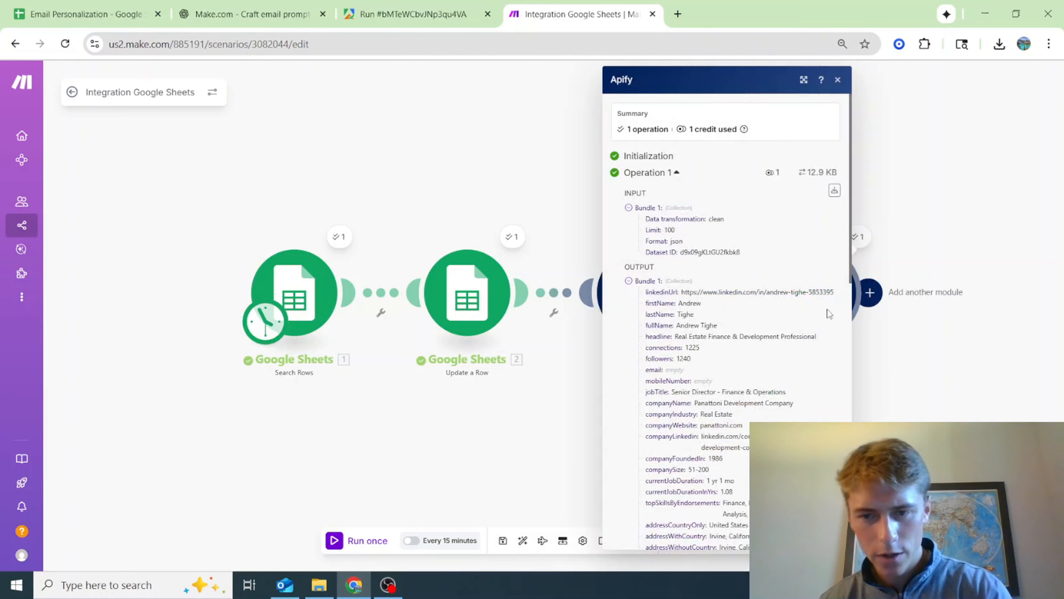
scroll(827, 309, down, 2)
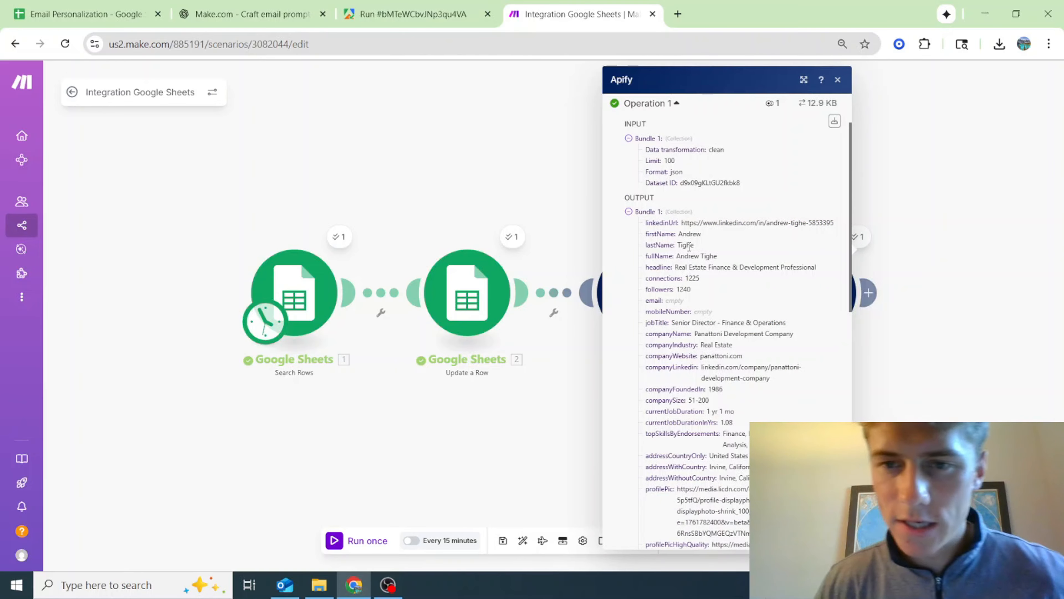
drag(678, 234, 698, 246)
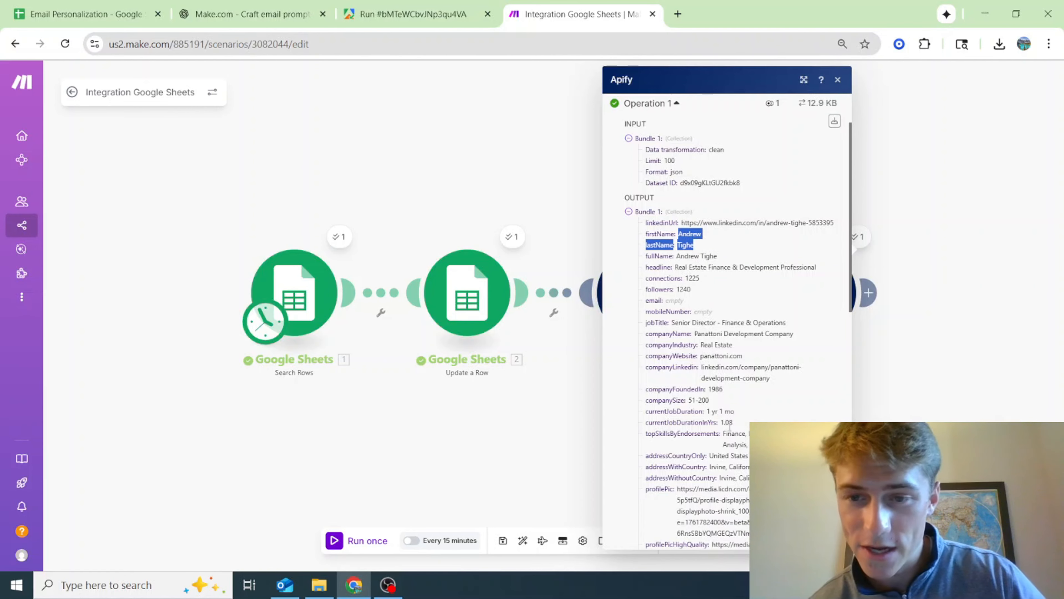
scroll(810, 321, down, 3)
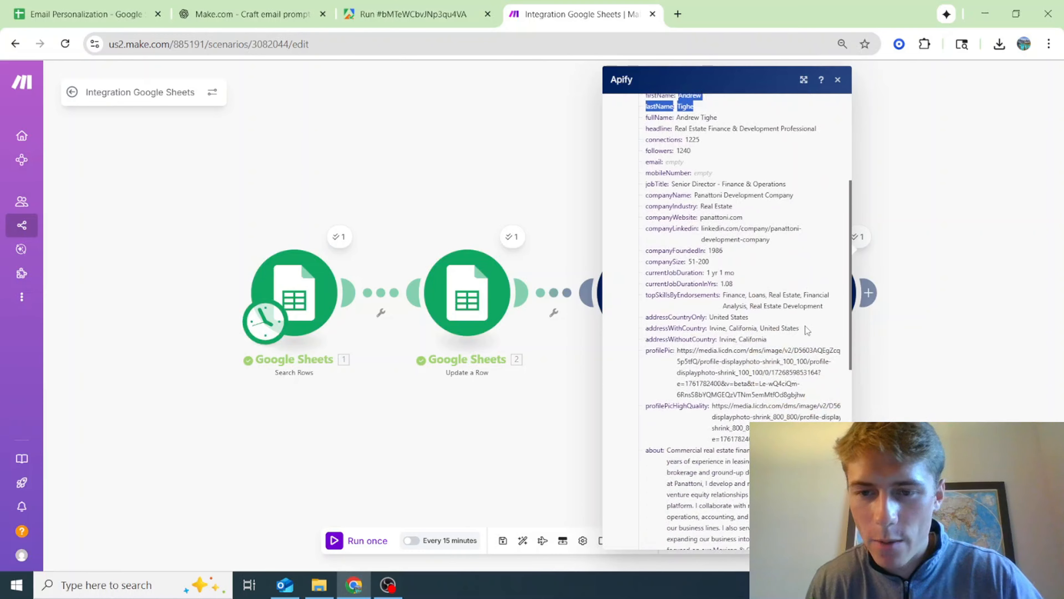
scroll(805, 327, down, 3)
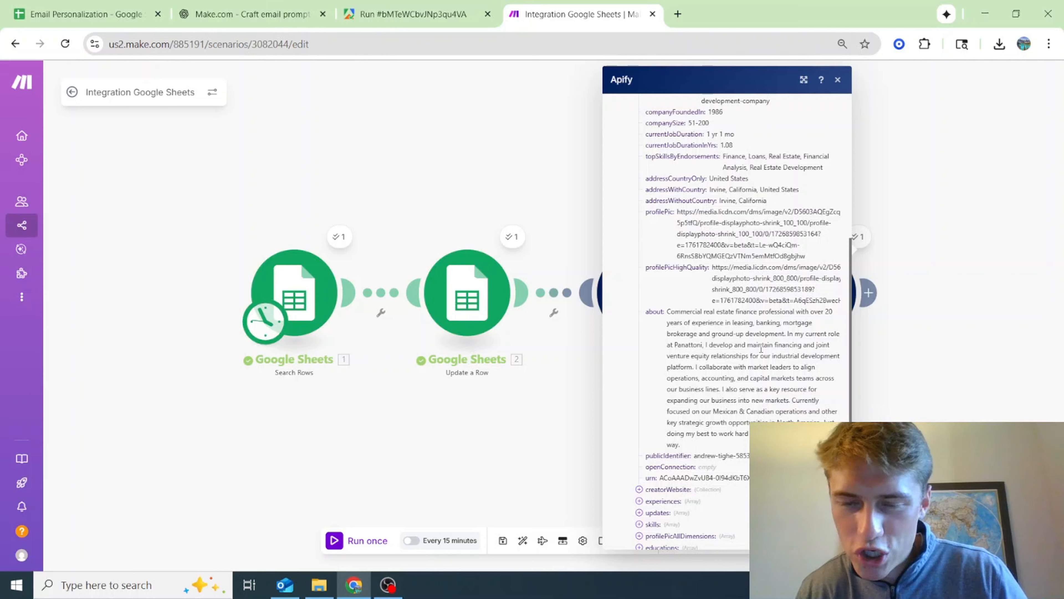
scroll(761, 348, down, 1)
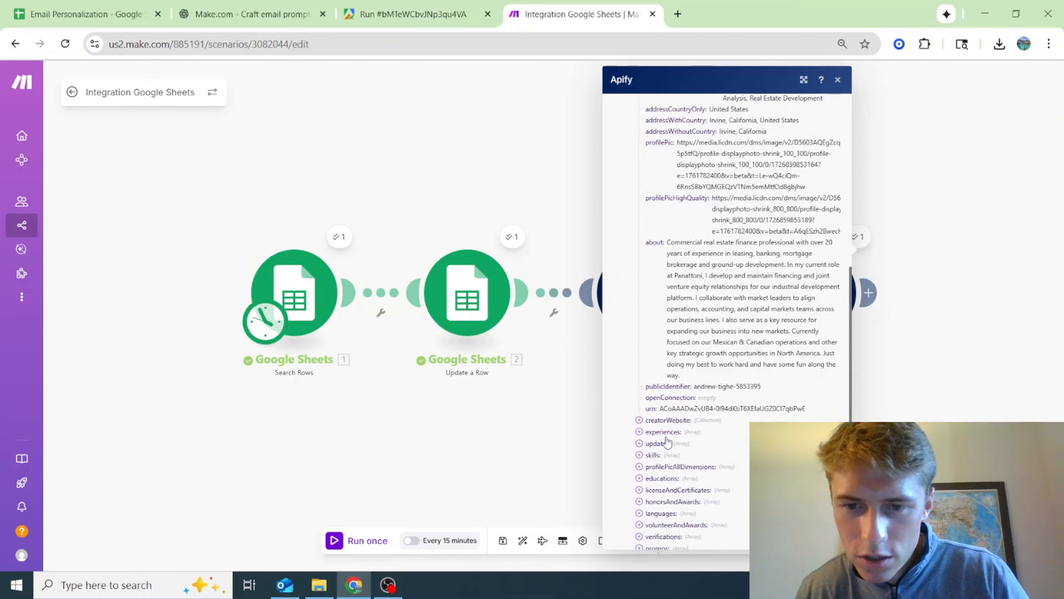
scroll(669, 436, up, 4)
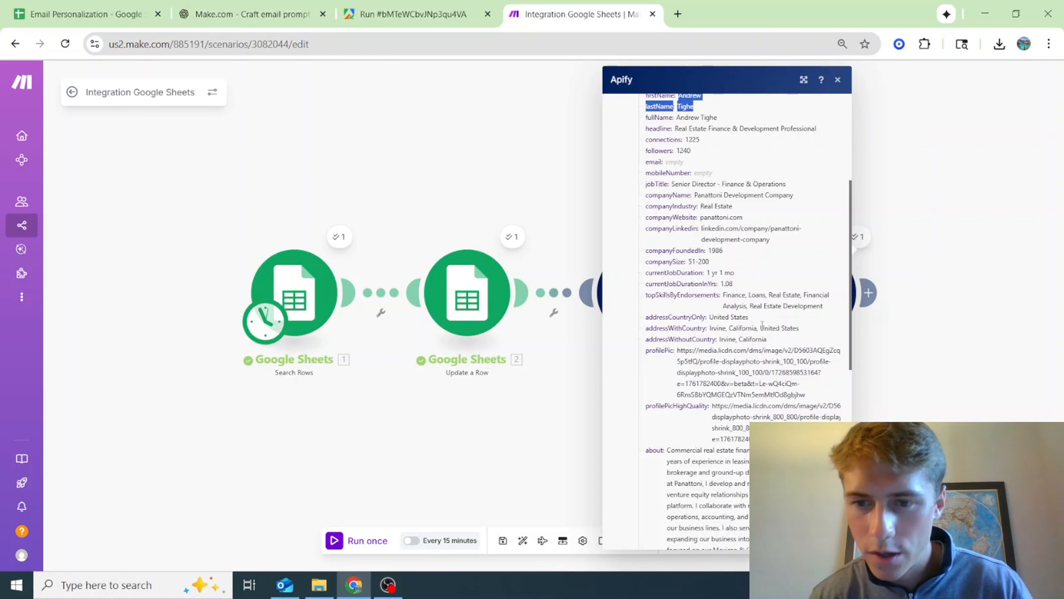
scroll(762, 325, down, 6)
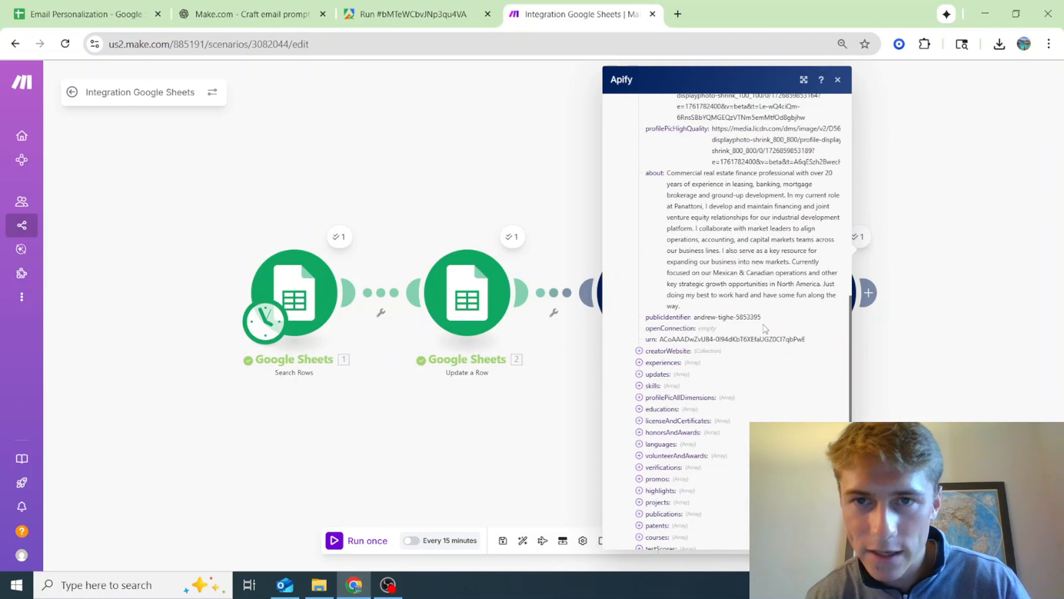
scroll(732, 224, up, 2)
click(486, 170)
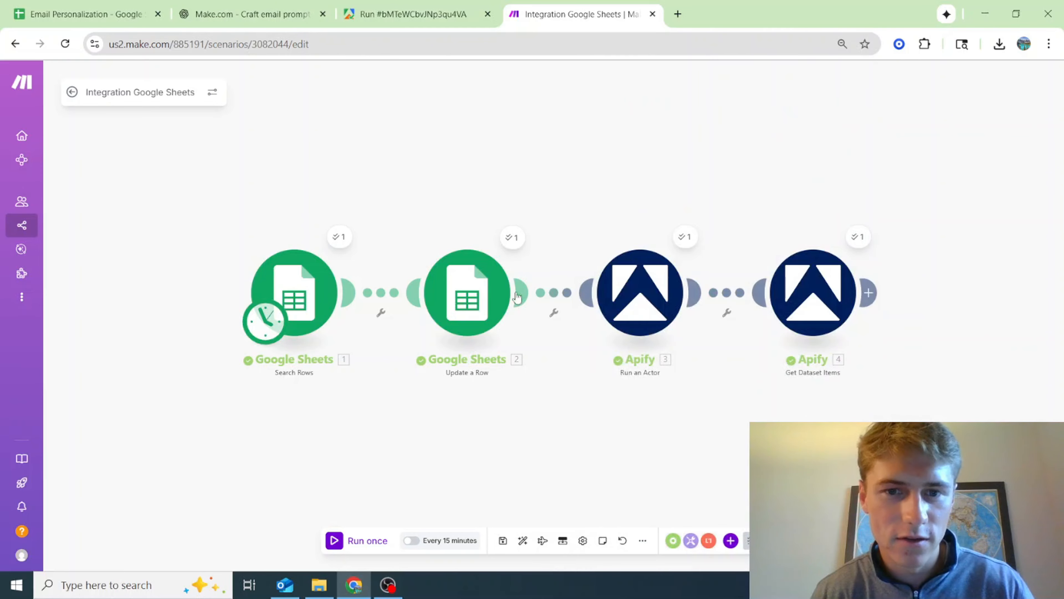
Switch to the Contacts sheet, open the LinkedIn profile linked in row 2, and review its About and Experience sections
click(65, 5)
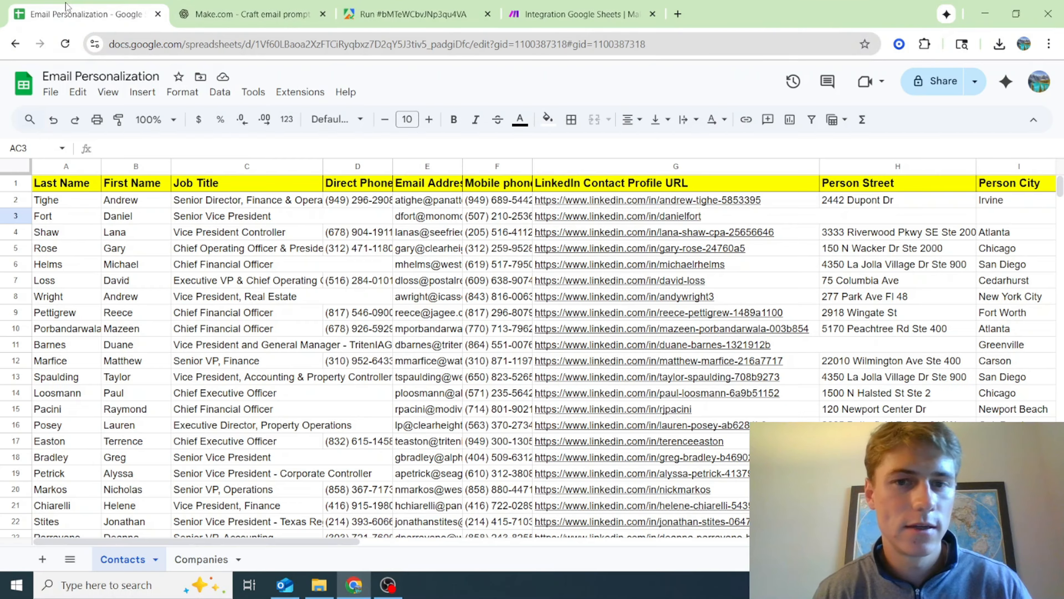
mouse_move(632, 293)
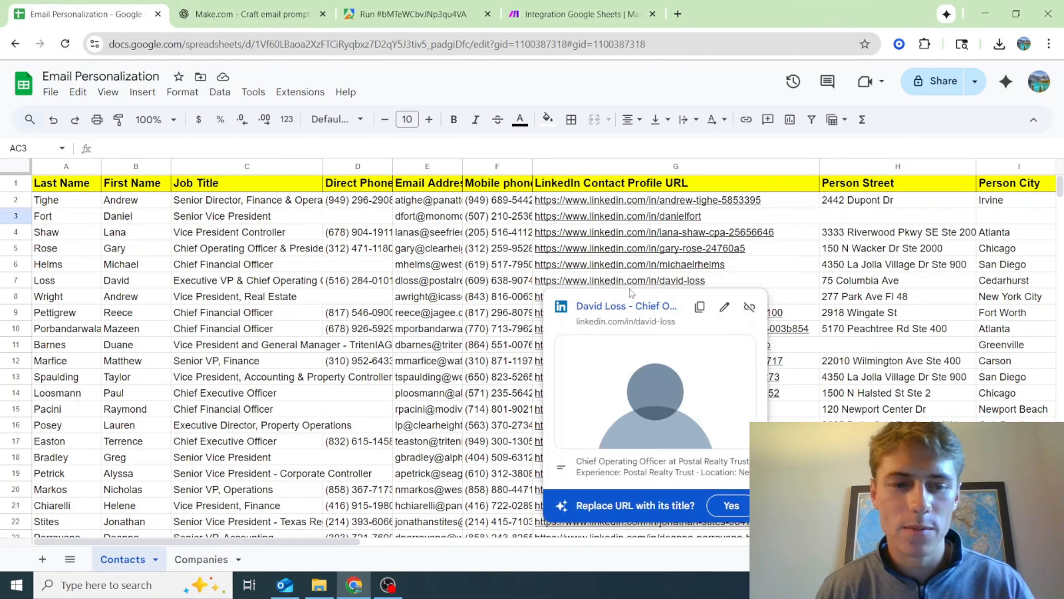
click(637, 200)
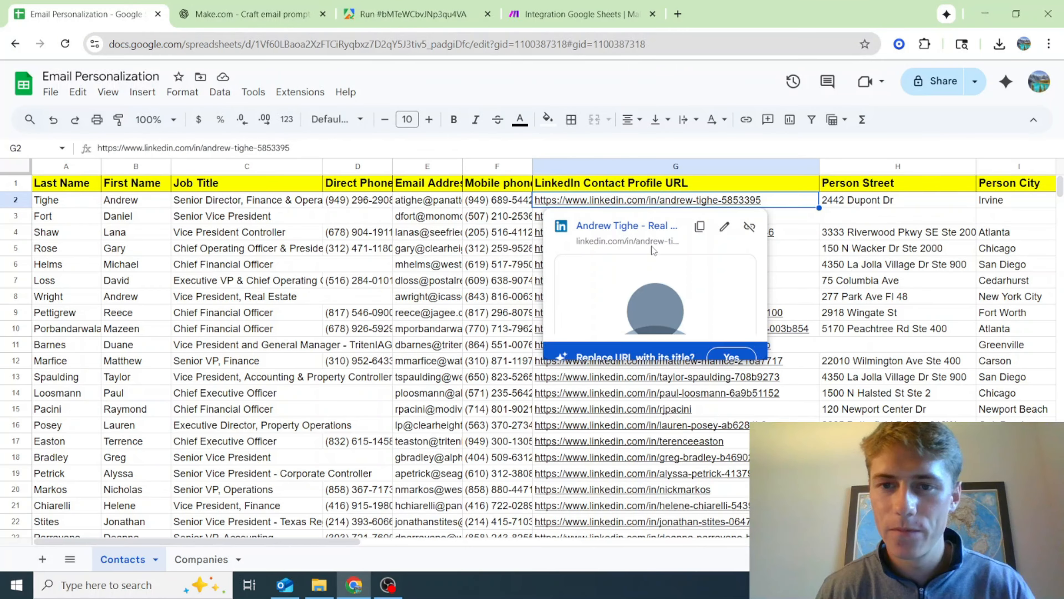
click(642, 228)
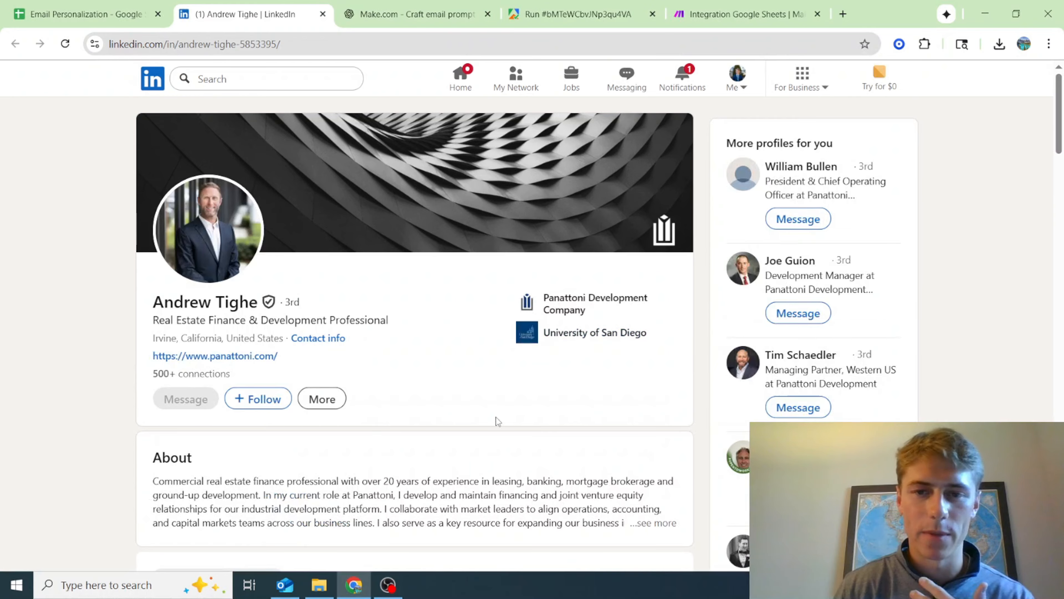
scroll(496, 420, down, 1)
scroll(537, 417, down, 11)
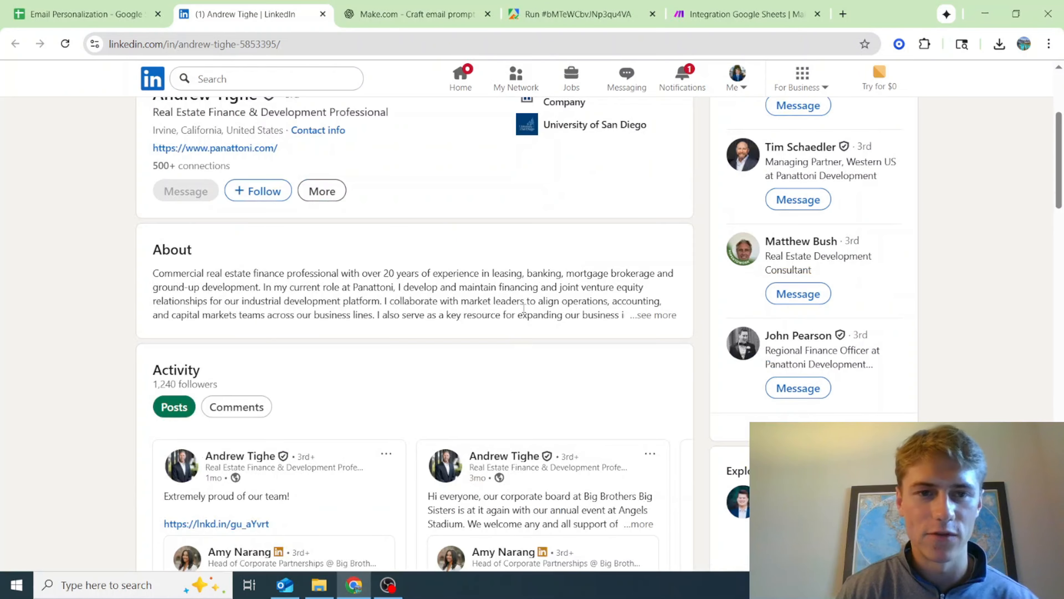
scroll(509, 323, down, 1)
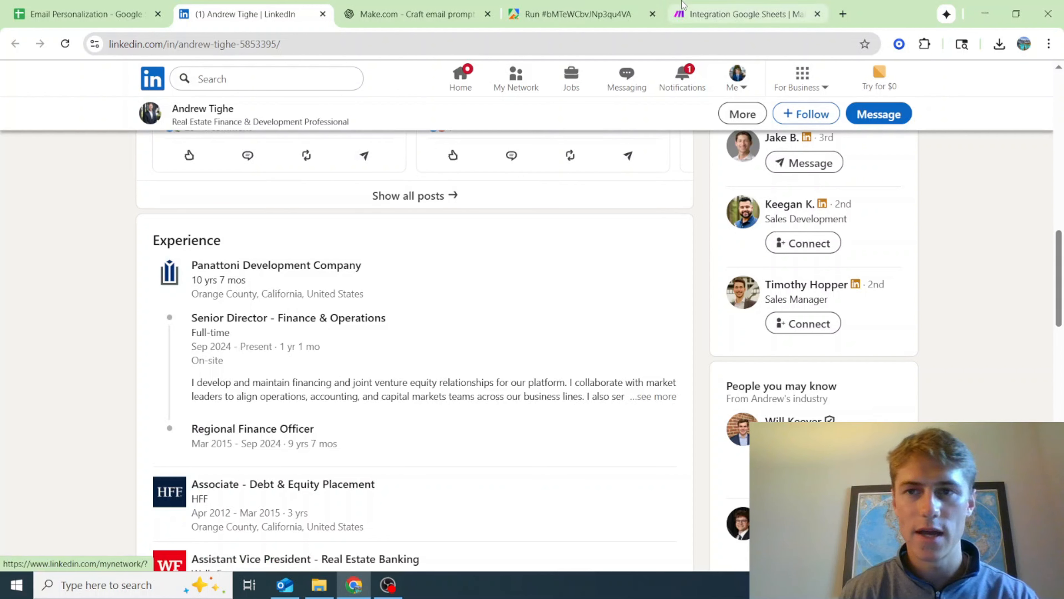
Return to Make and examine the subtitle of the first experiences entry in the Get Dataset Items output
click(708, 5)
click(489, 185)
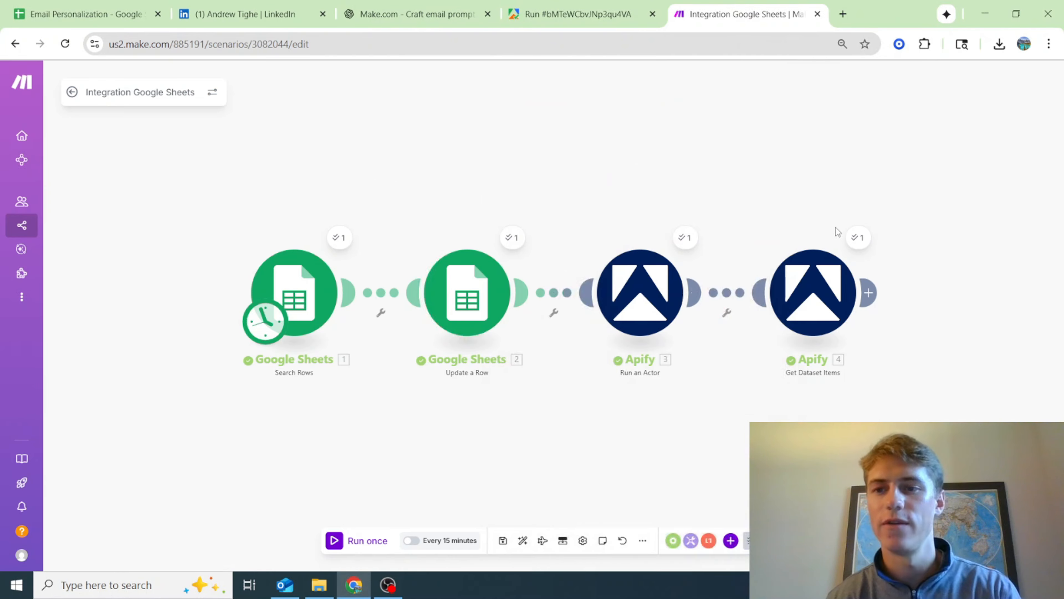
click(857, 239)
scroll(737, 285, down, 4)
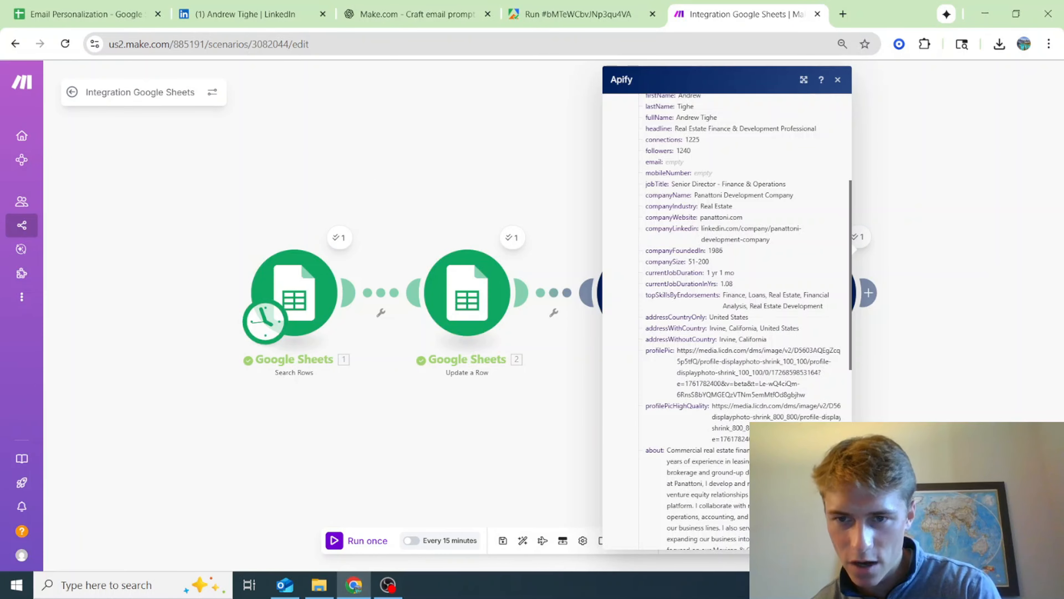
scroll(771, 291, down, 8)
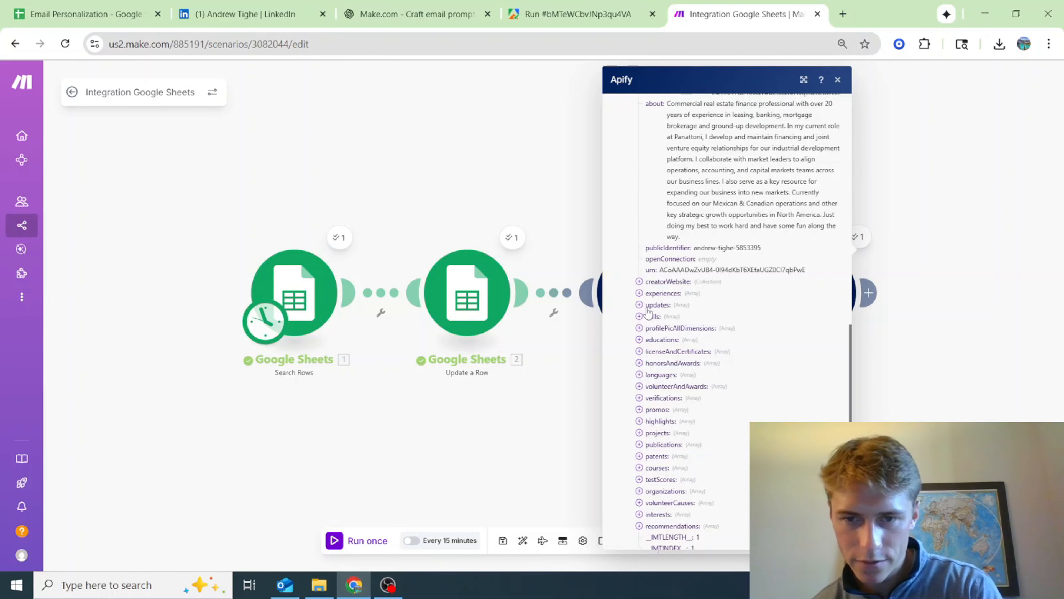
click(639, 293)
click(649, 305)
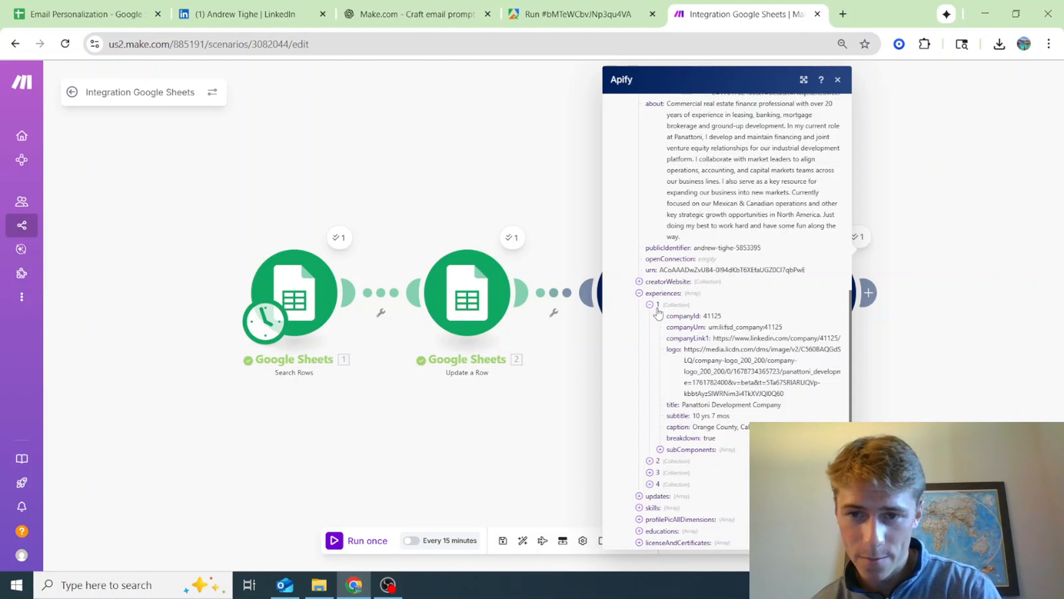
drag(662, 312, 660, 415)
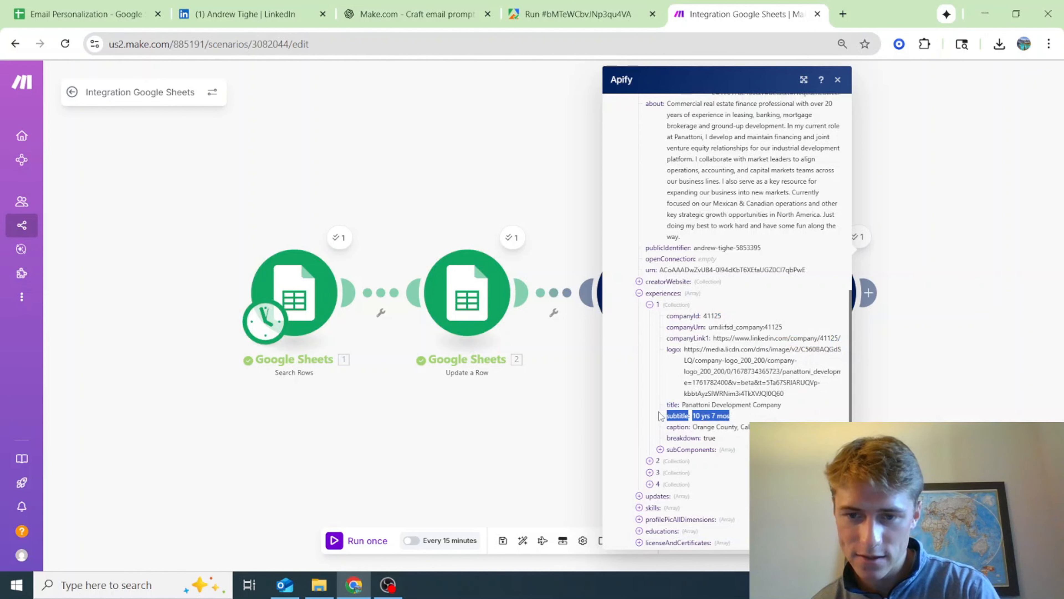
click(1002, 349)
Add an OpenAI Create a completion (prompt) module after Get Dataset Items and choose the ICS OpenAI connection
drag(1003, 346, 778, 335)
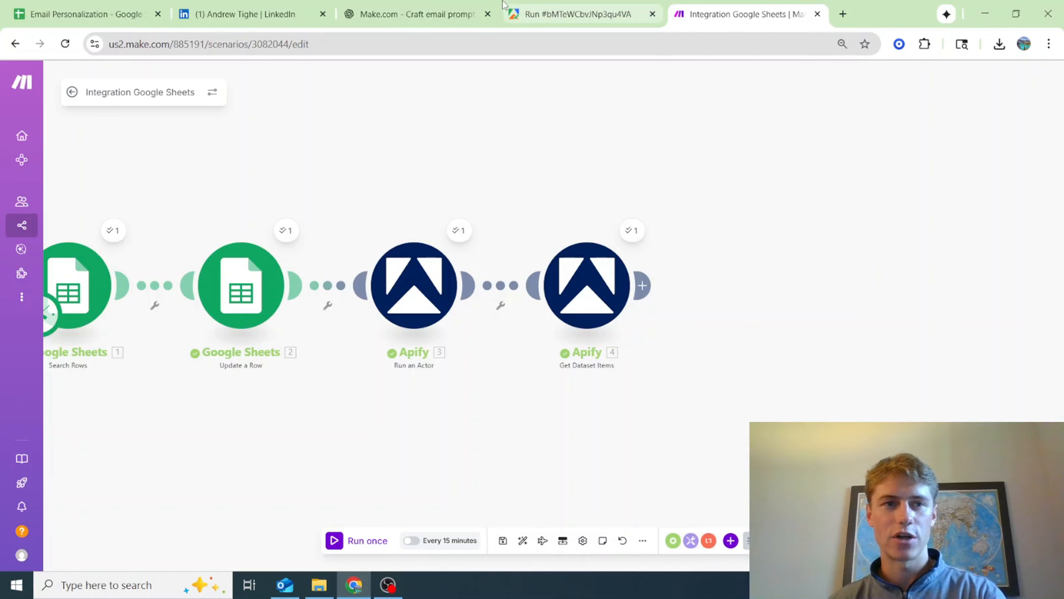
click(647, 287)
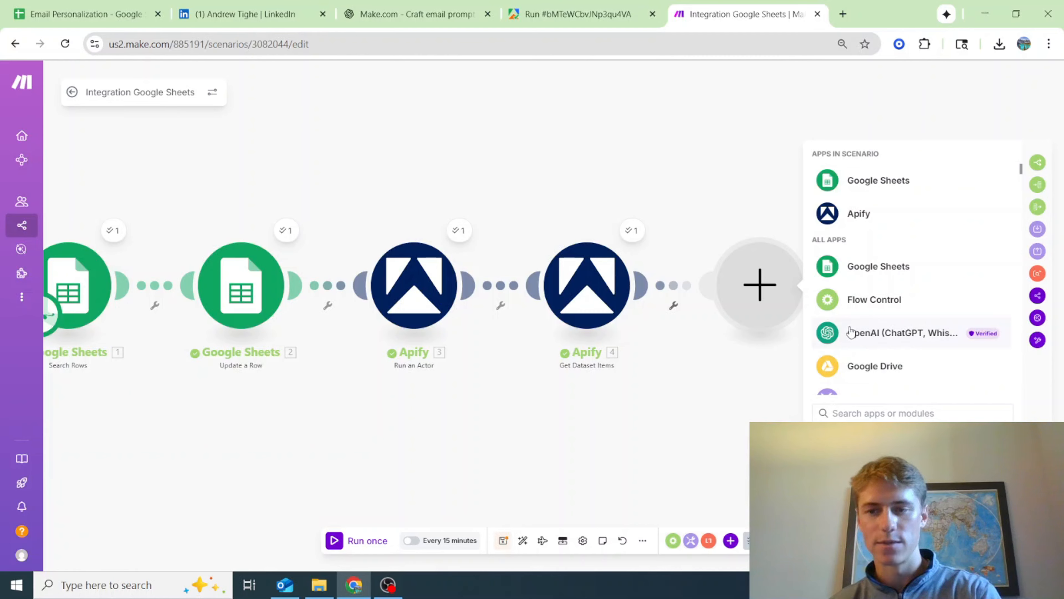
click(851, 332)
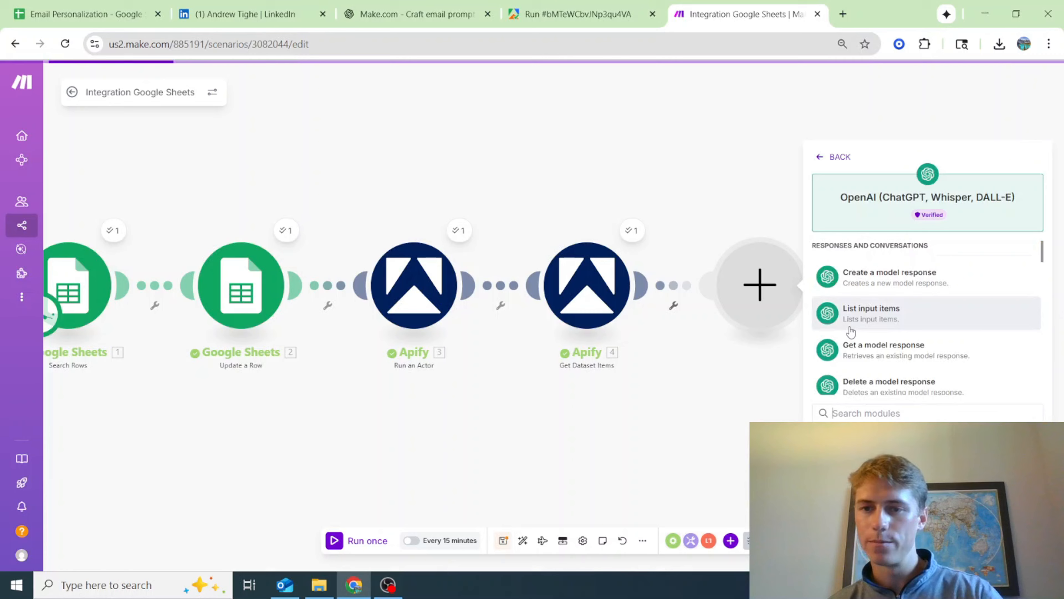
scroll(859, 308, down, 5)
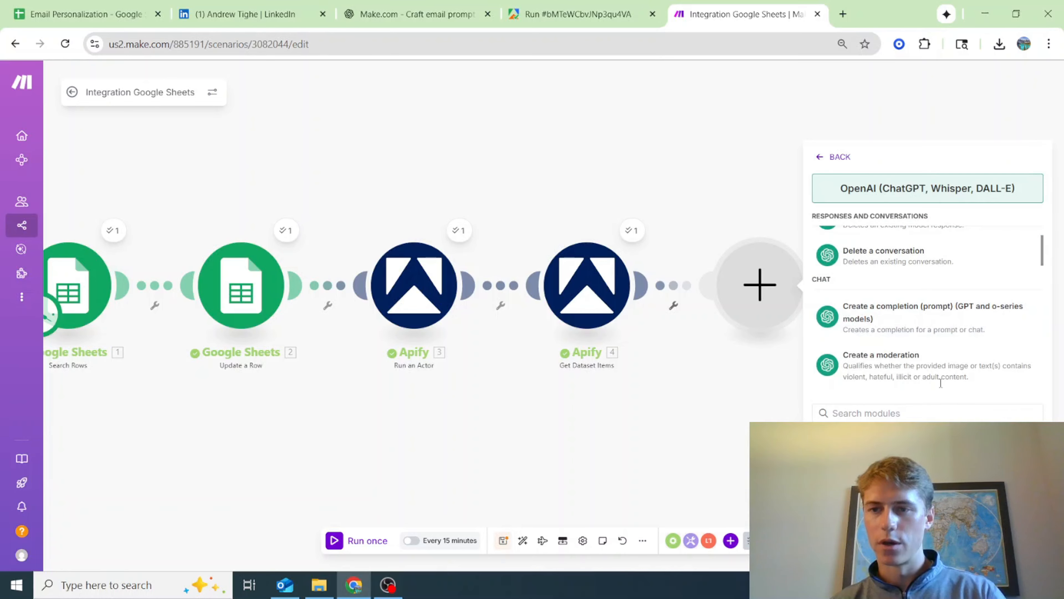
click(935, 323)
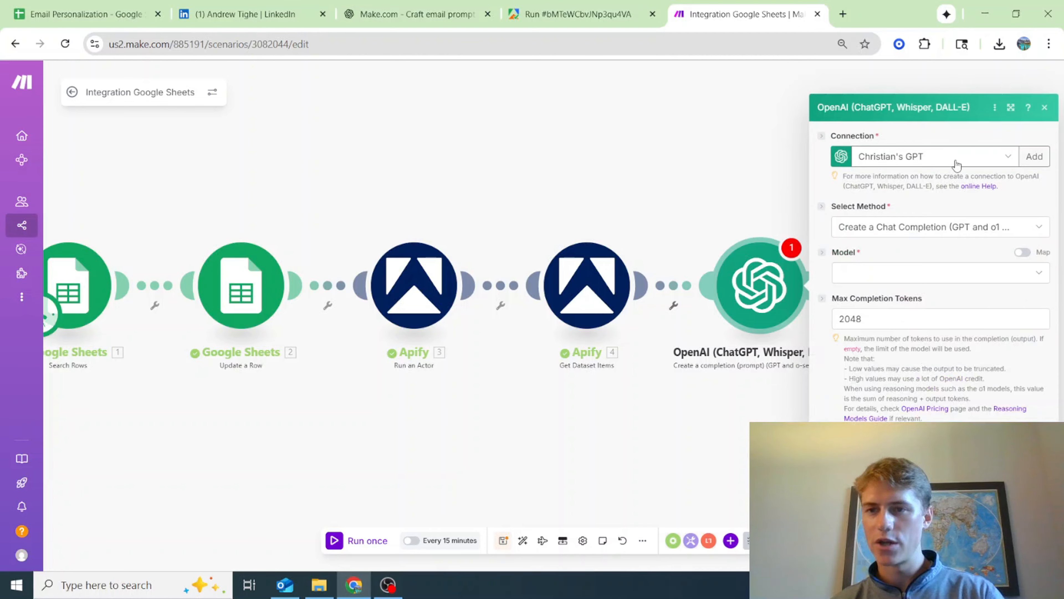
click(956, 165)
click(919, 192)
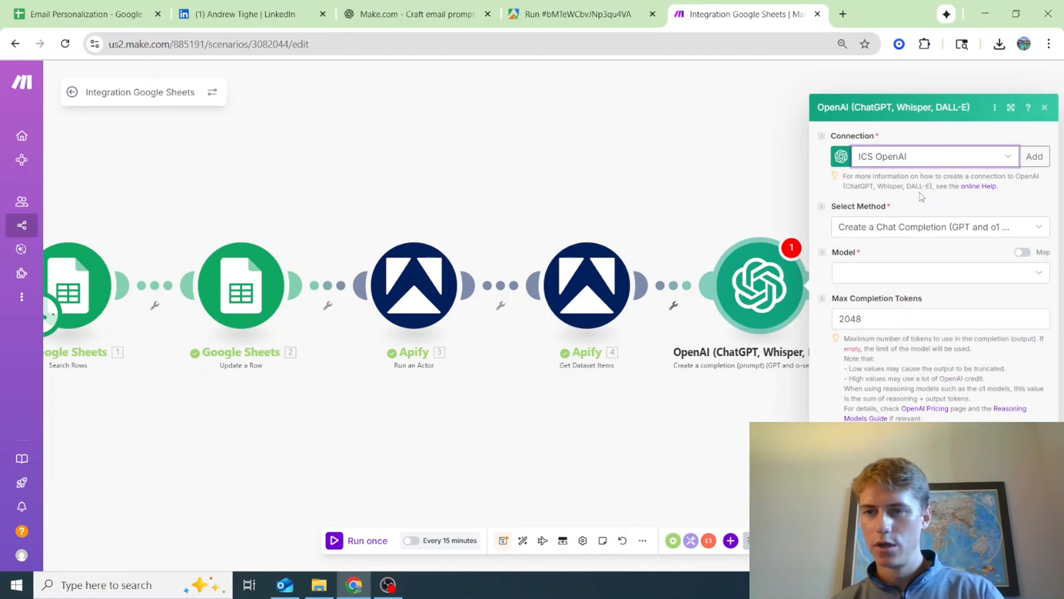
Set the OpenAI module's model to chatgpt-4o-latest (system)
click(970, 272)
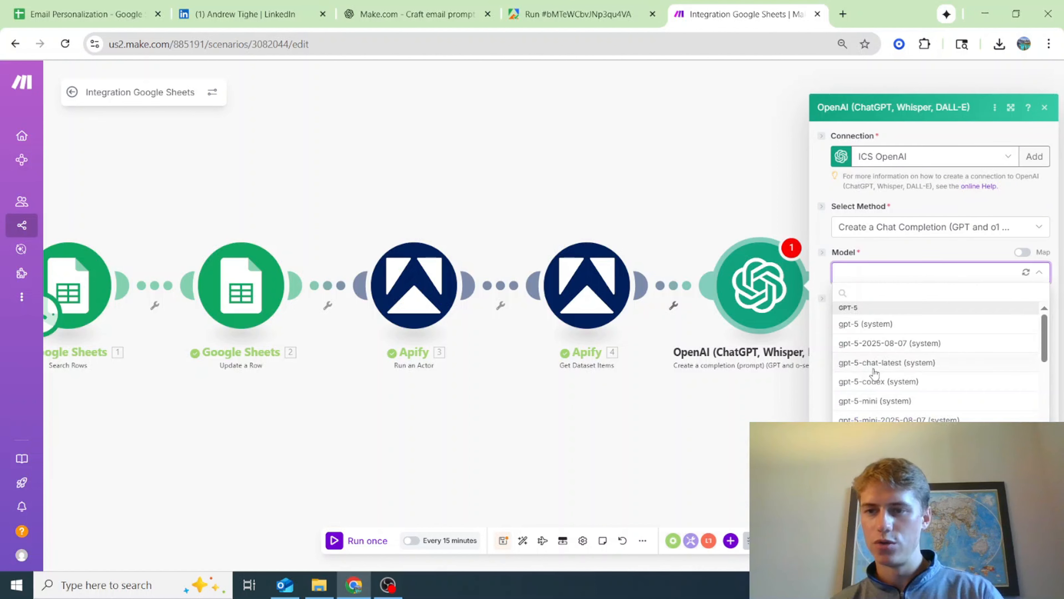
scroll(873, 372, down, 10)
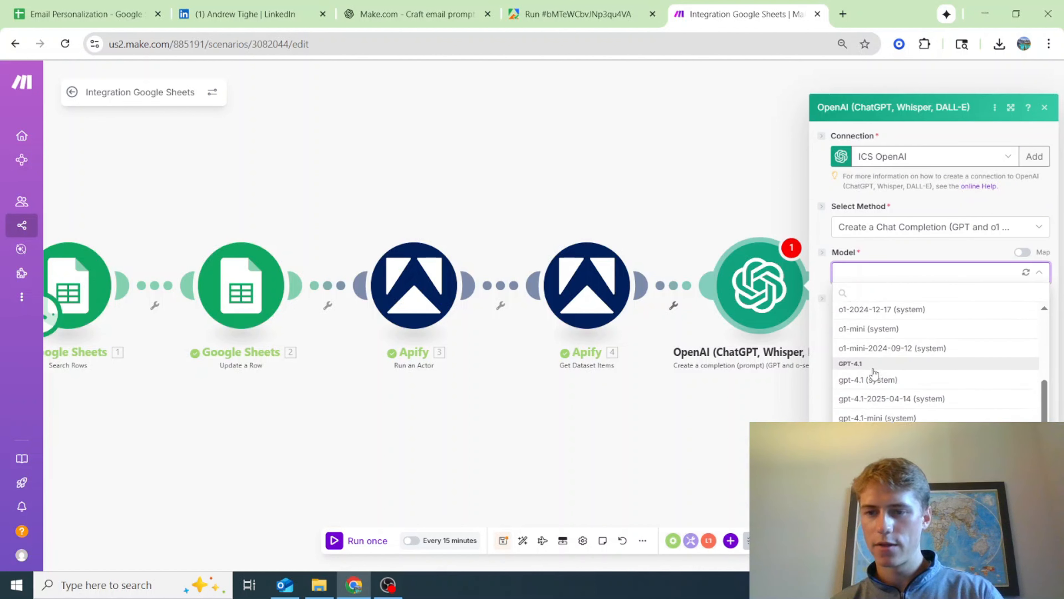
scroll(873, 372, down, 3)
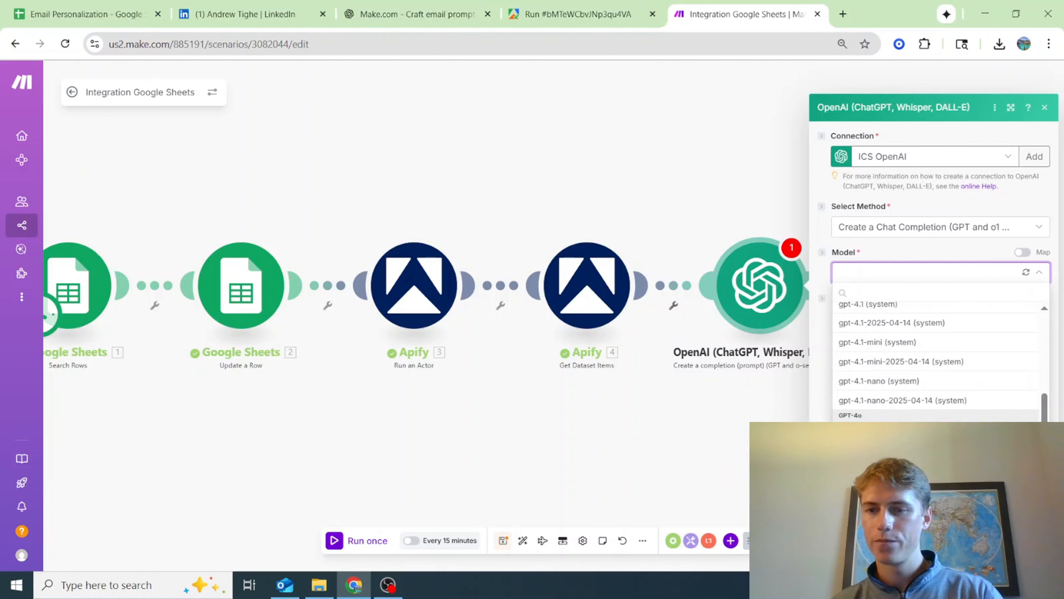
click(876, 431)
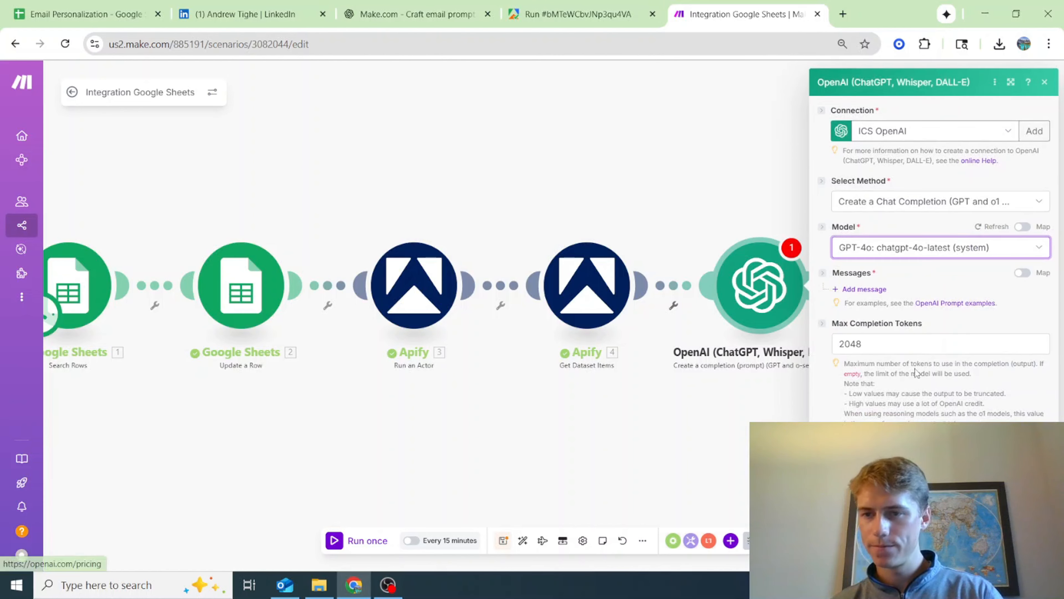
Add Message 1 with the Developer / System role and Message 2 with the User role to the OpenAI module
click(859, 289)
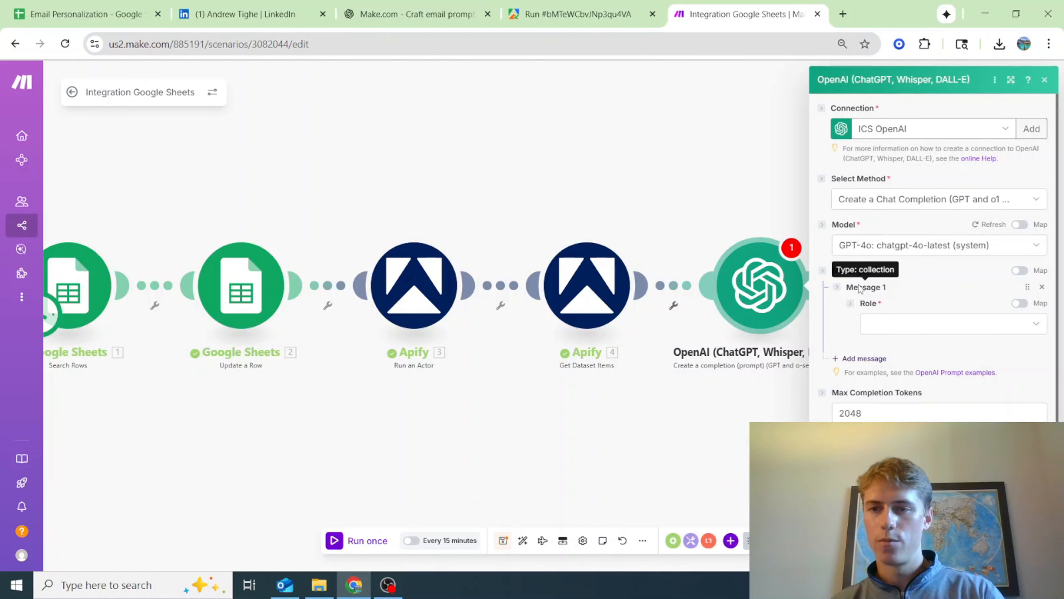
click(924, 325)
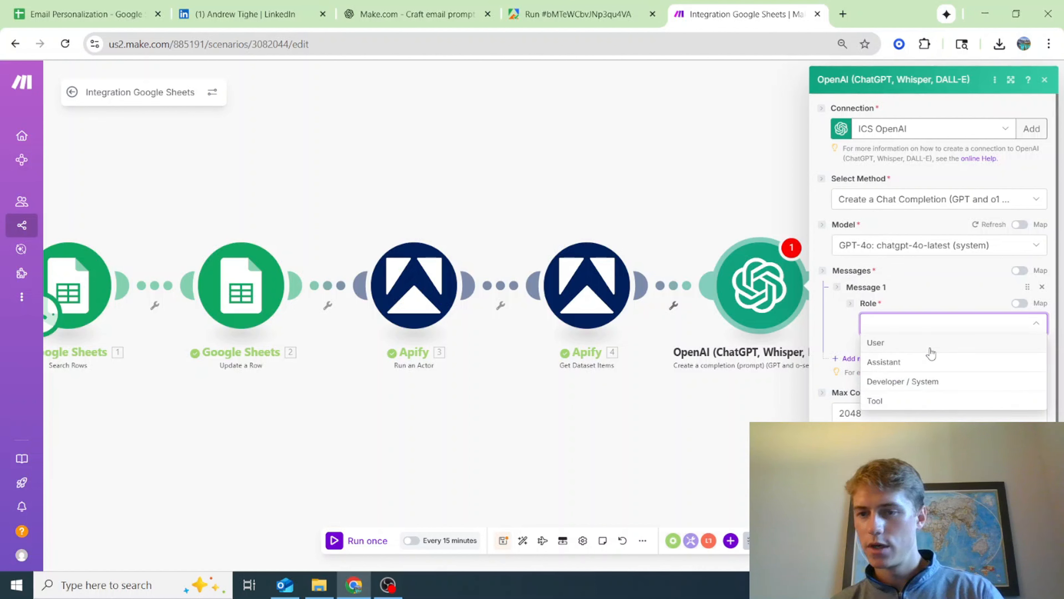
click(935, 383)
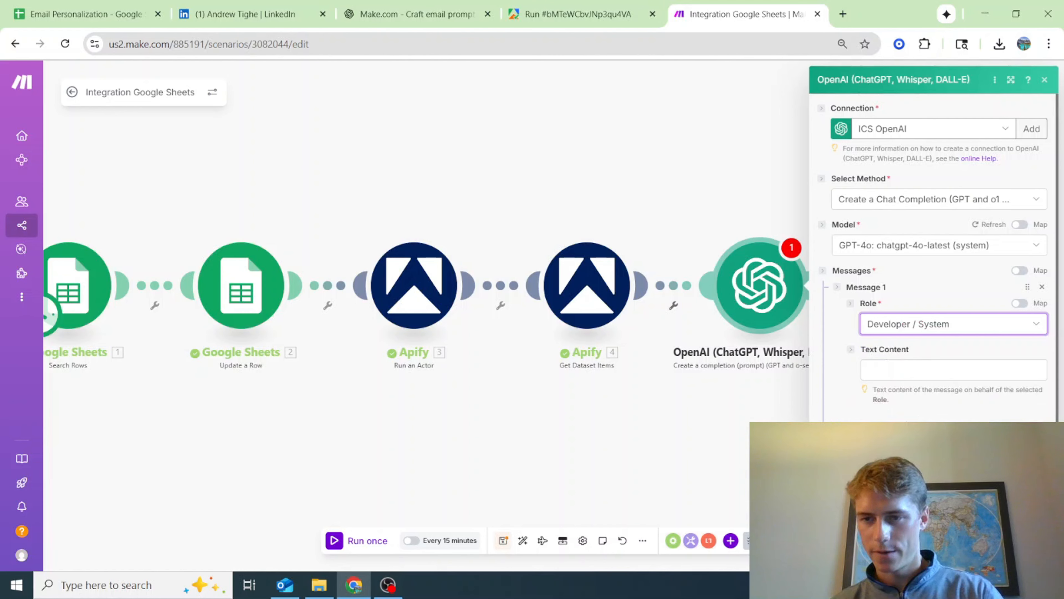
scroll(885, 425, down, 3)
click(898, 326)
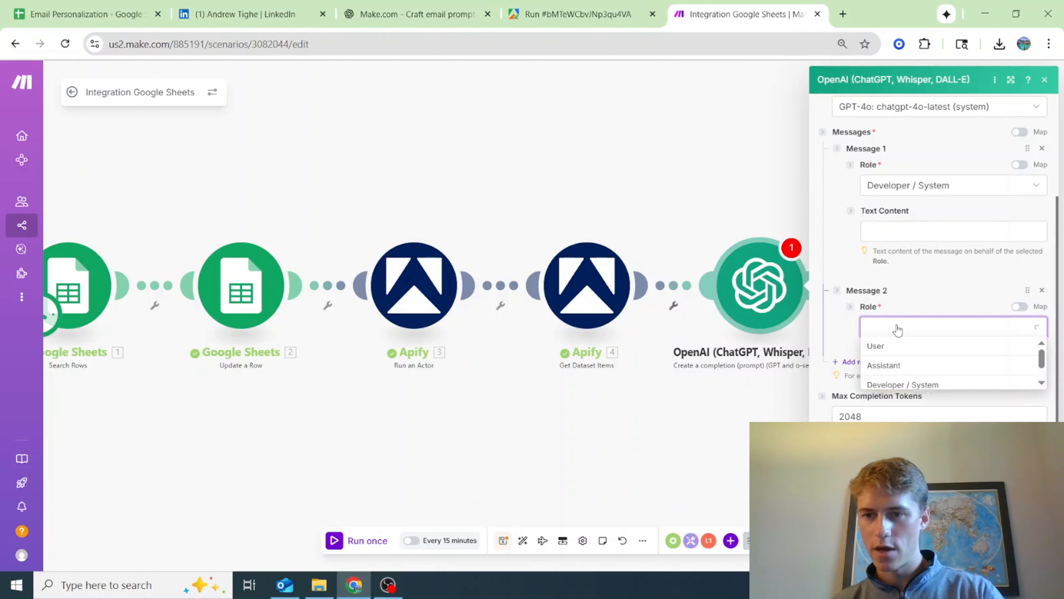
click(900, 349)
Add Message 3 with the Assistant role and Message 4 with the User role
scroll(884, 405, down, 3)
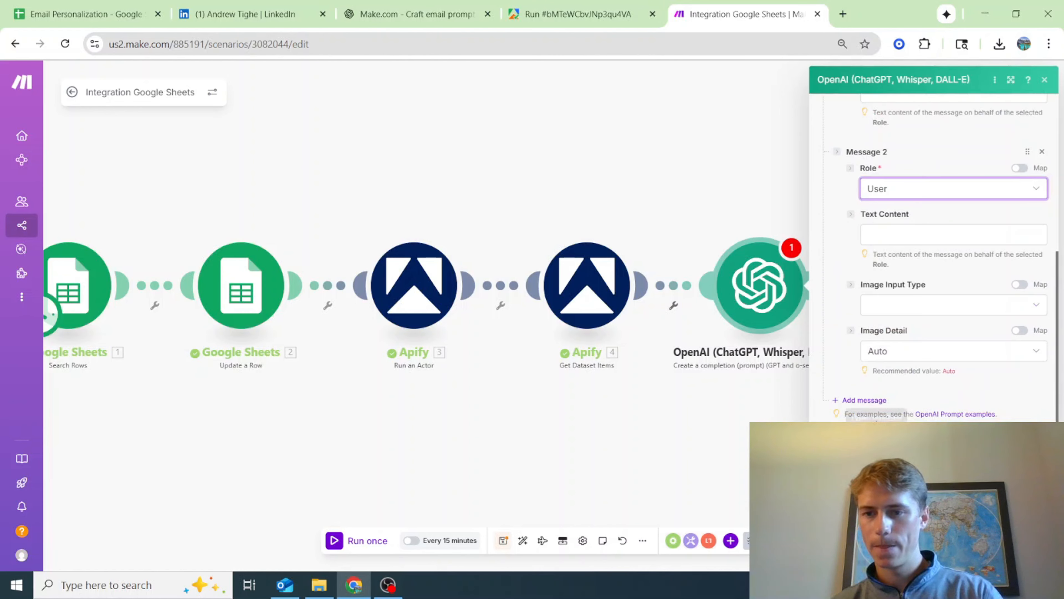
click(882, 400)
scroll(884, 403, down, 3)
click(897, 320)
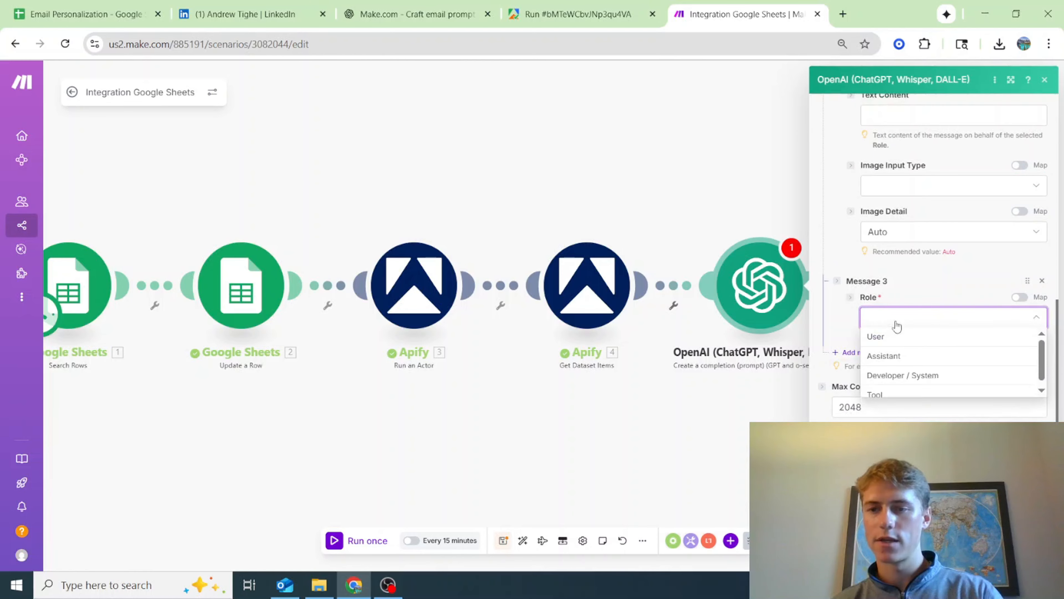
click(902, 357)
scroll(898, 397, down, 3)
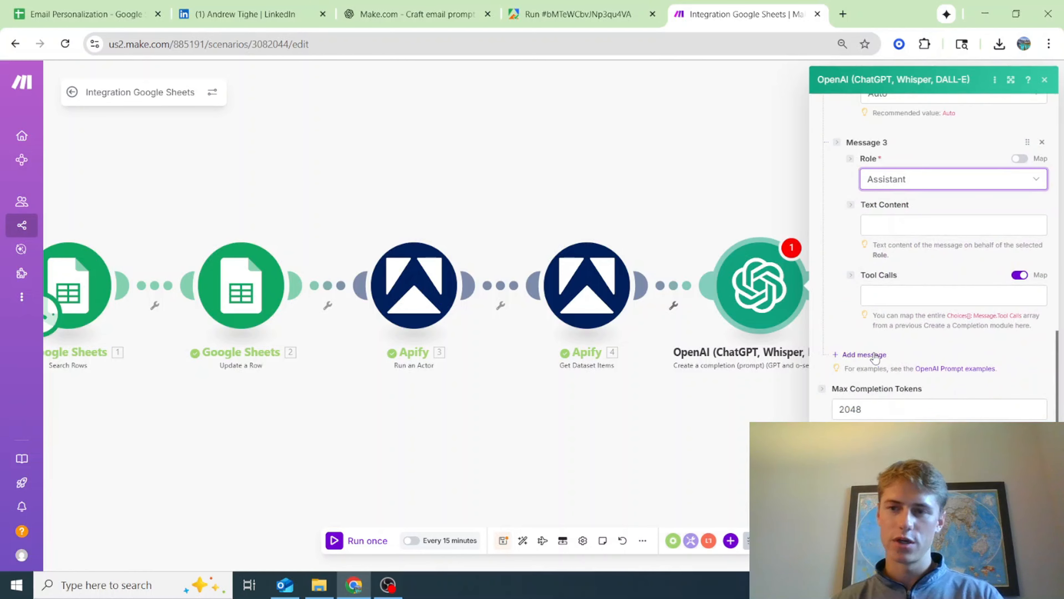
scroll(879, 365, up, 5)
scroll(881, 367, up, 5)
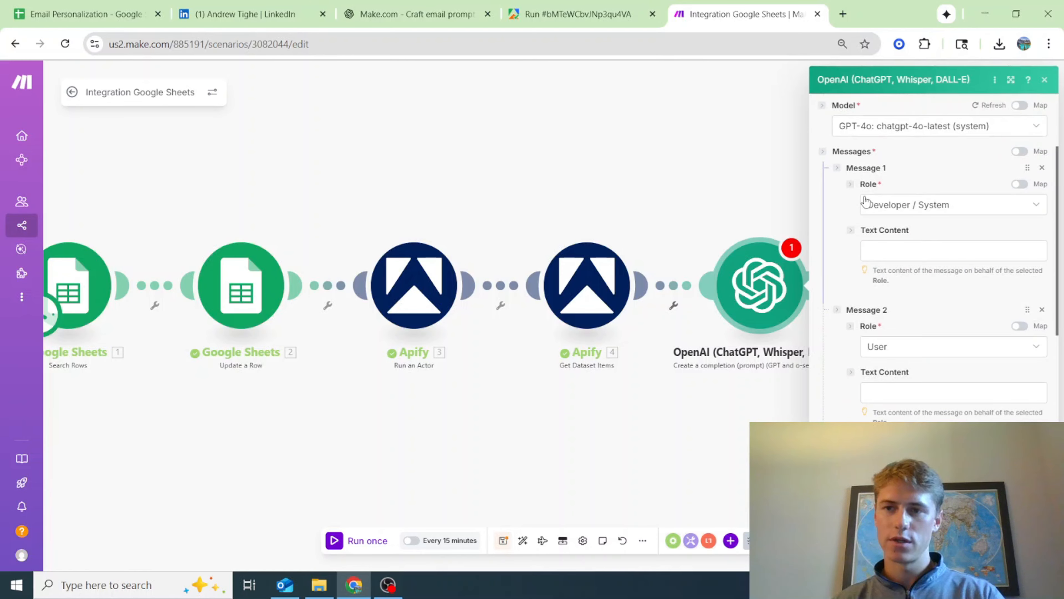
scroll(952, 401, down, 10)
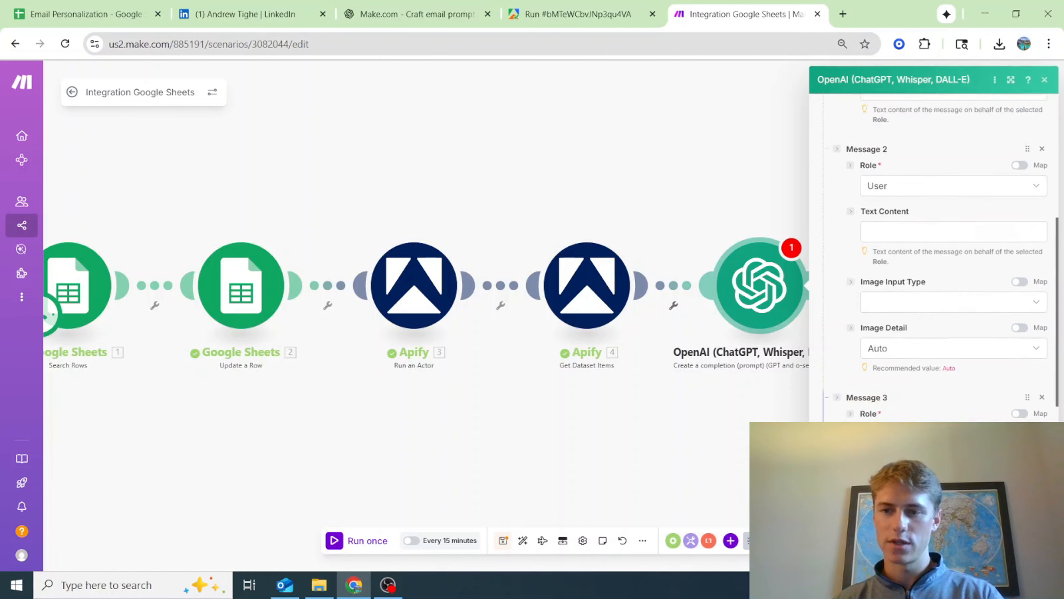
click(869, 424)
scroll(876, 421, down, 2)
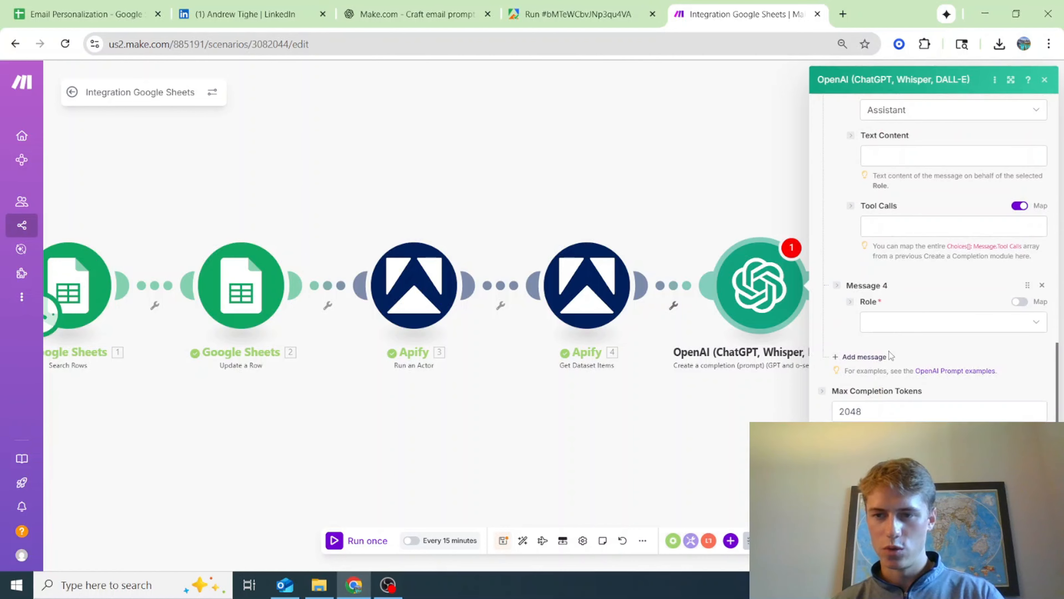
click(900, 327)
click(902, 349)
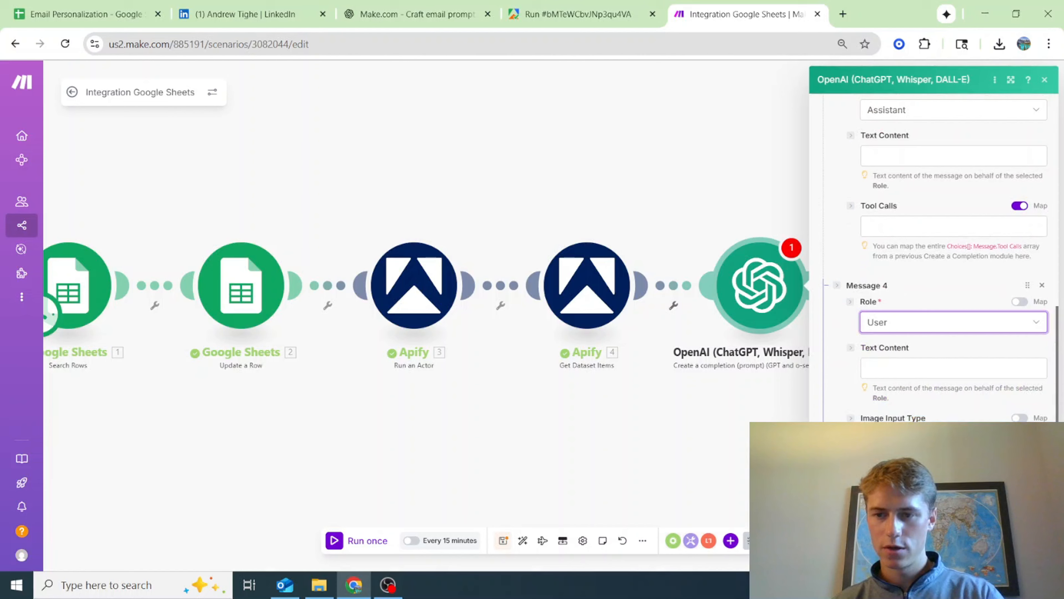
Add Message 5 with the Assistant role and Message 6 with the User role
scroll(888, 356, down, 4)
click(879, 354)
click(897, 389)
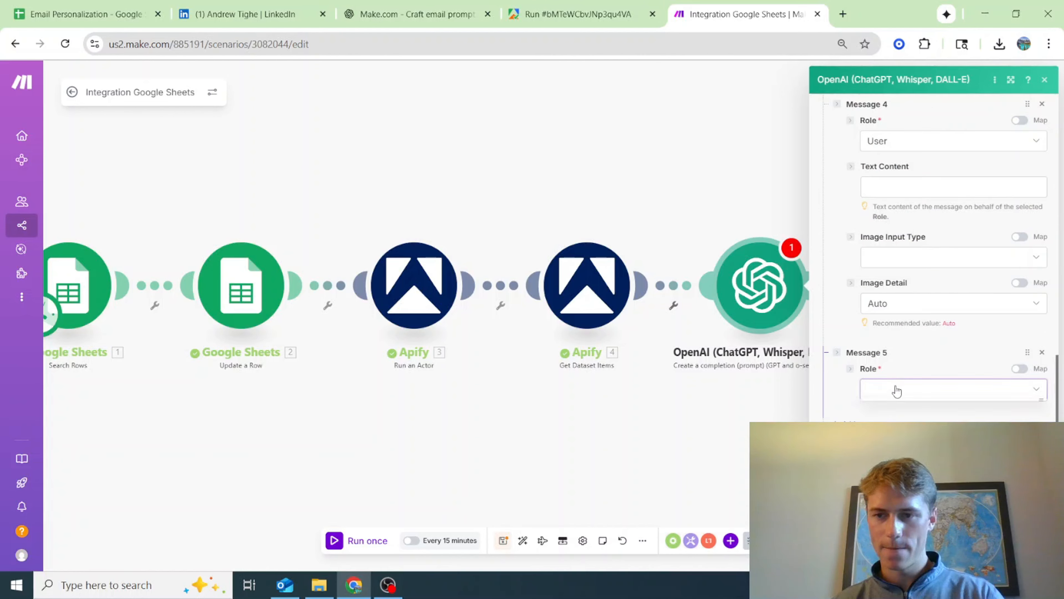
click(897, 425)
scroll(922, 335, down, 5)
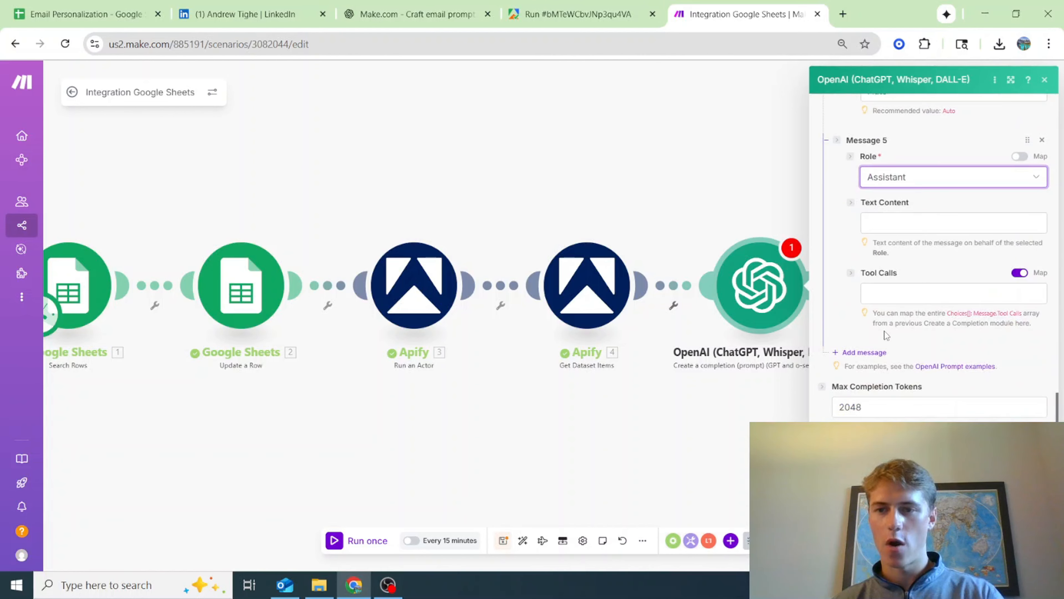
click(876, 353)
click(913, 394)
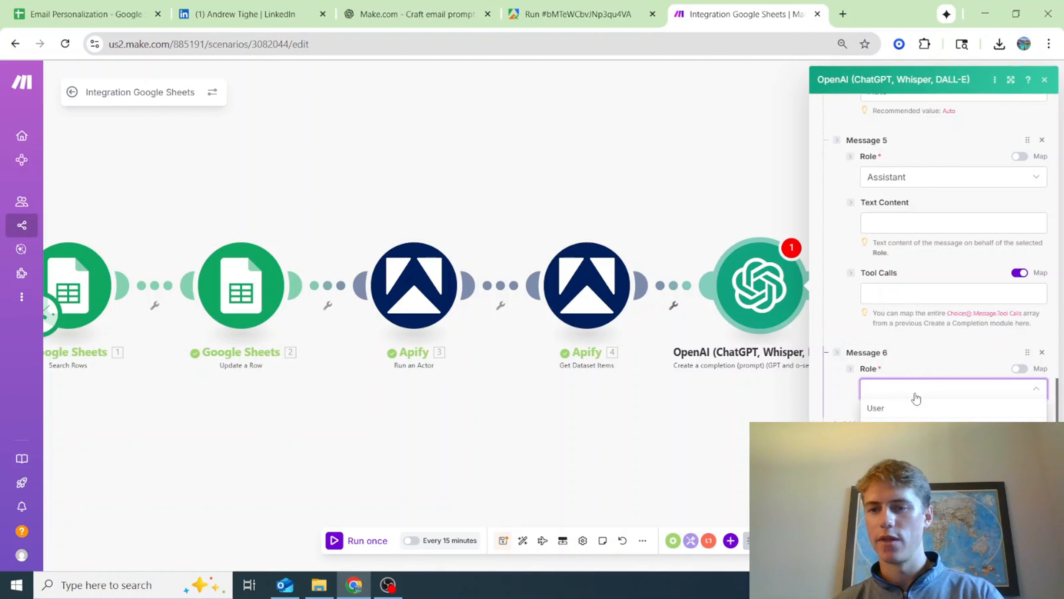
click(900, 413)
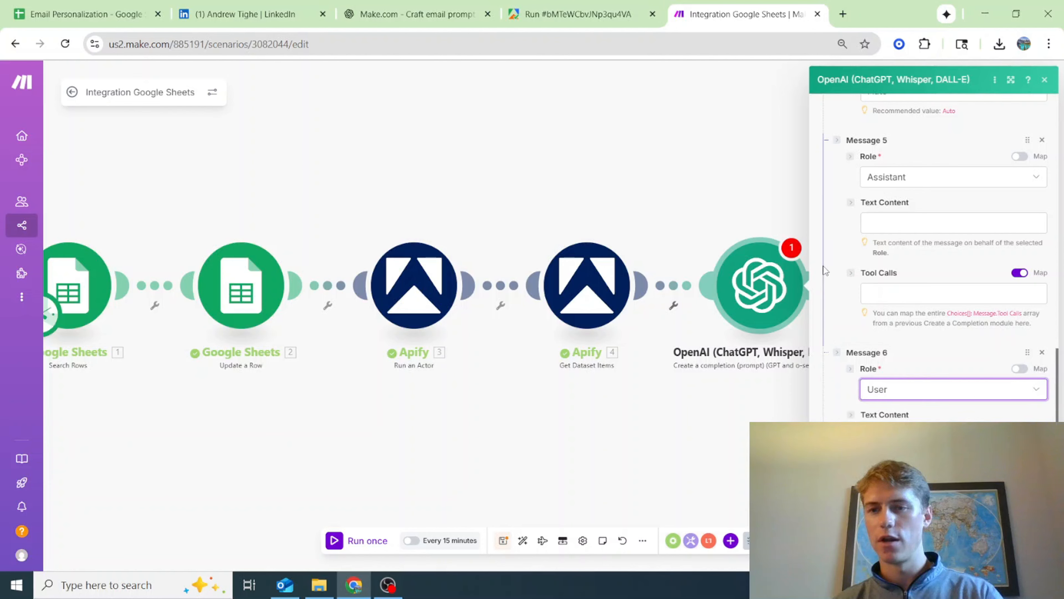
Review the role order of all six messages and the dataset fields available for mapping into Message 6's text content
scroll(862, 347, up, 2)
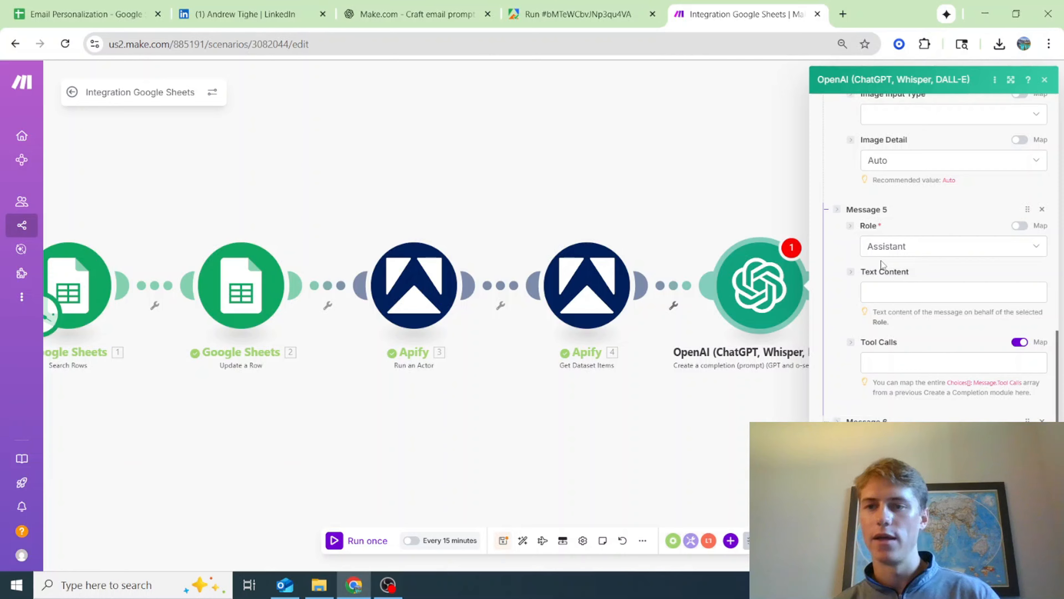
scroll(881, 260, up, 15)
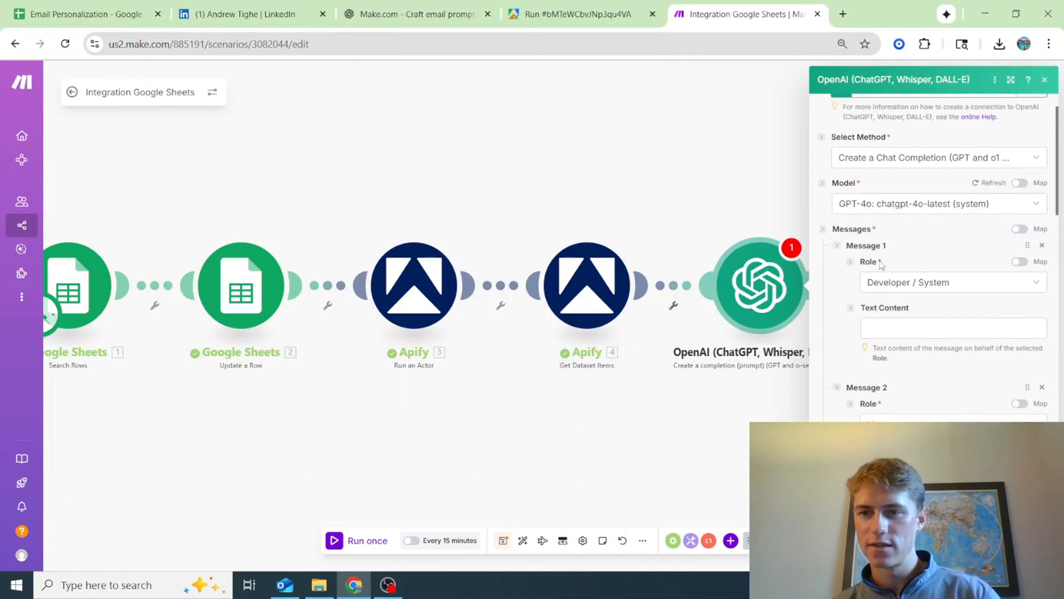
scroll(881, 264, up, 1)
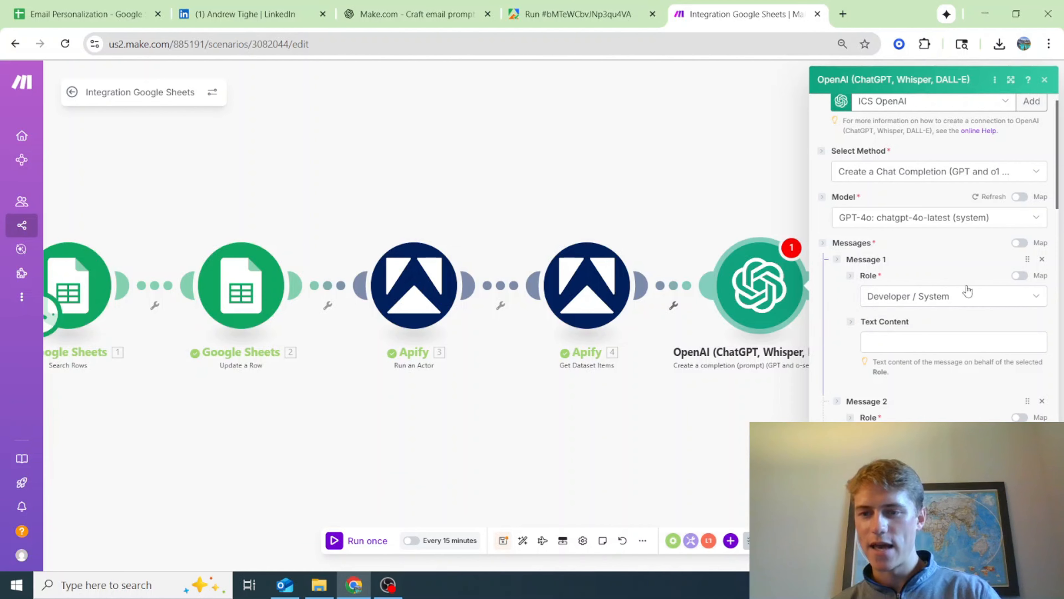
scroll(900, 291, down, 3)
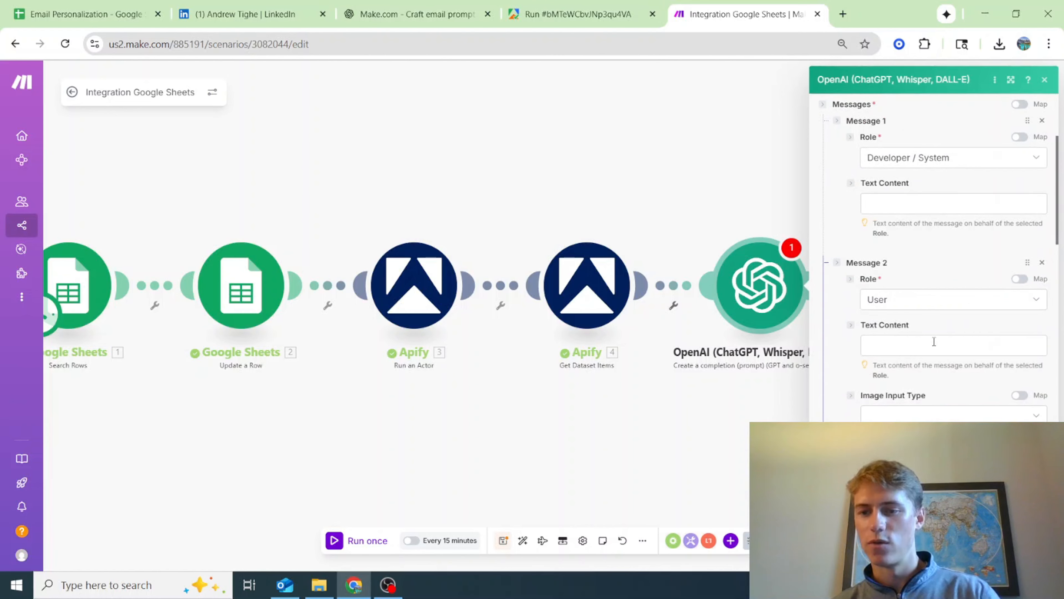
scroll(934, 342, down, 5)
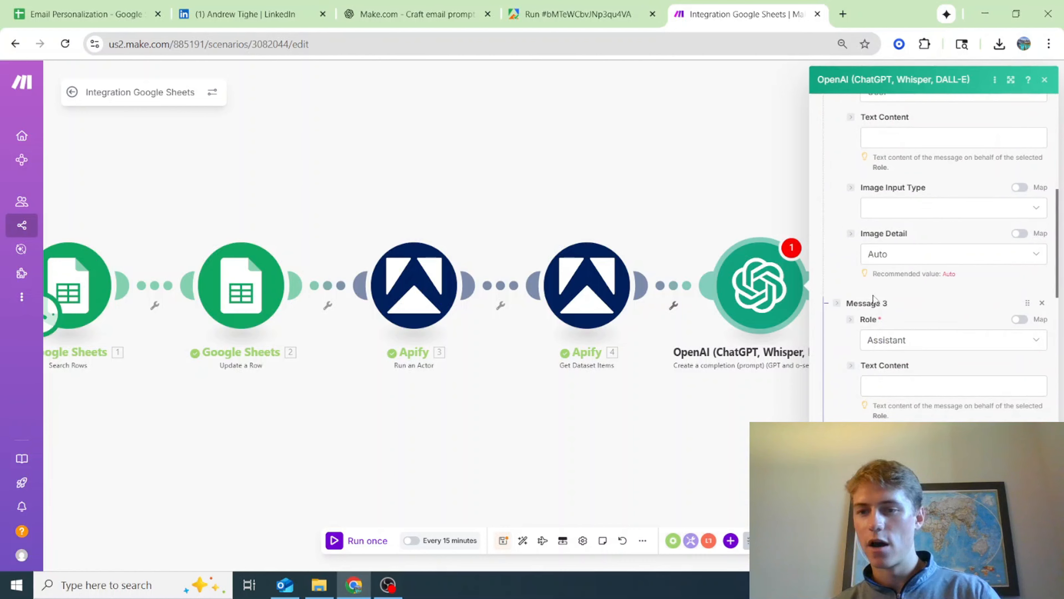
scroll(930, 337, down, 2)
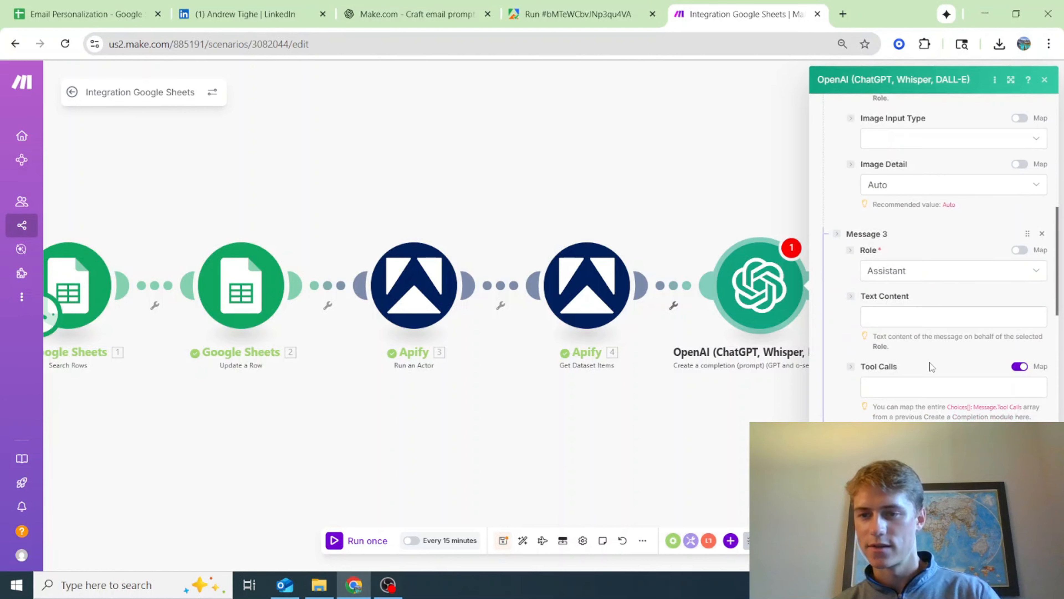
scroll(918, 281, down, 5)
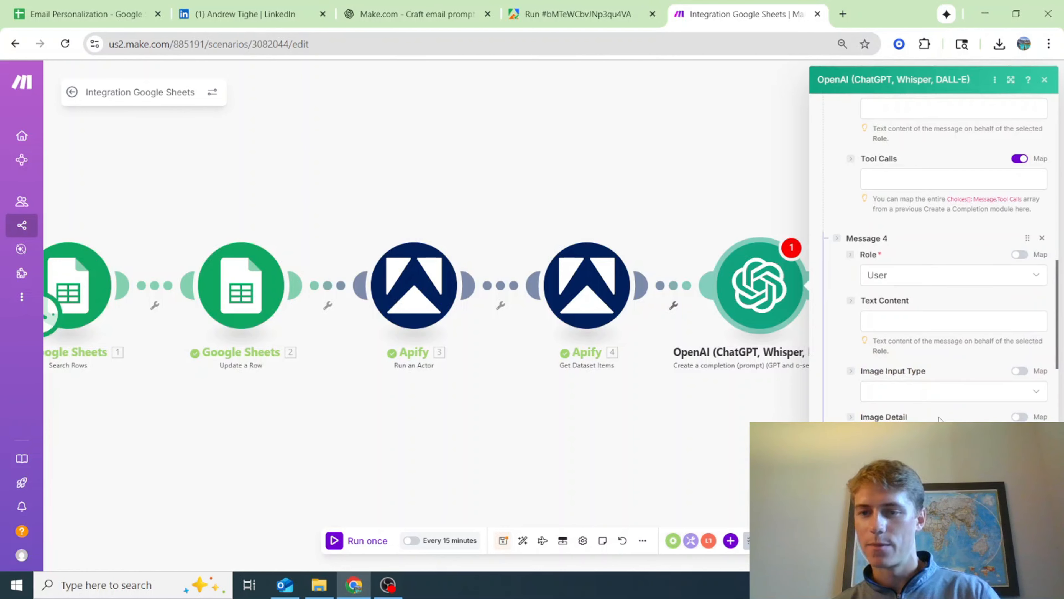
scroll(939, 418, down, 3)
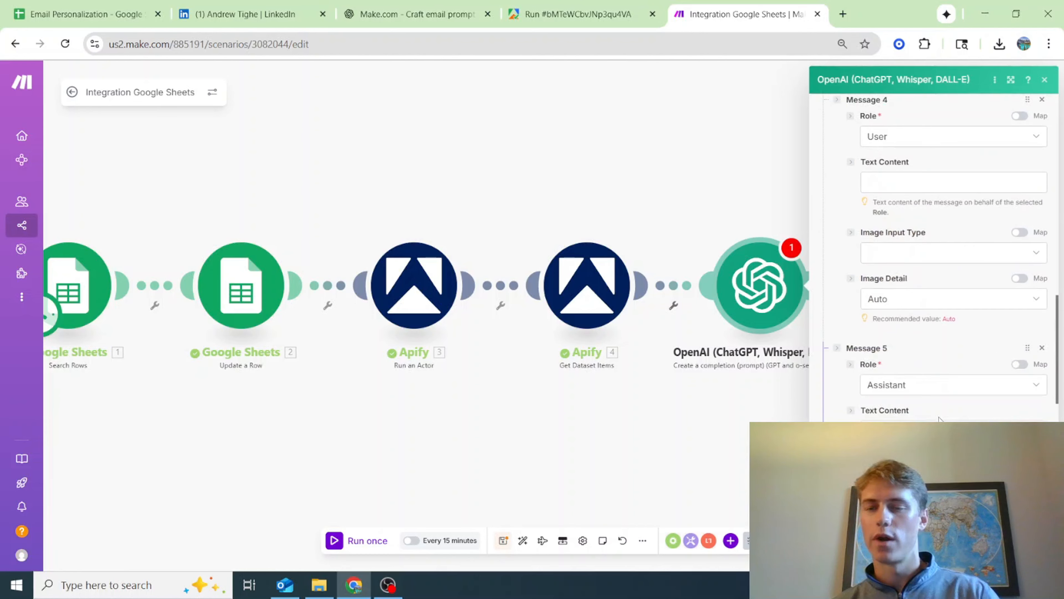
scroll(846, 358, down, 2)
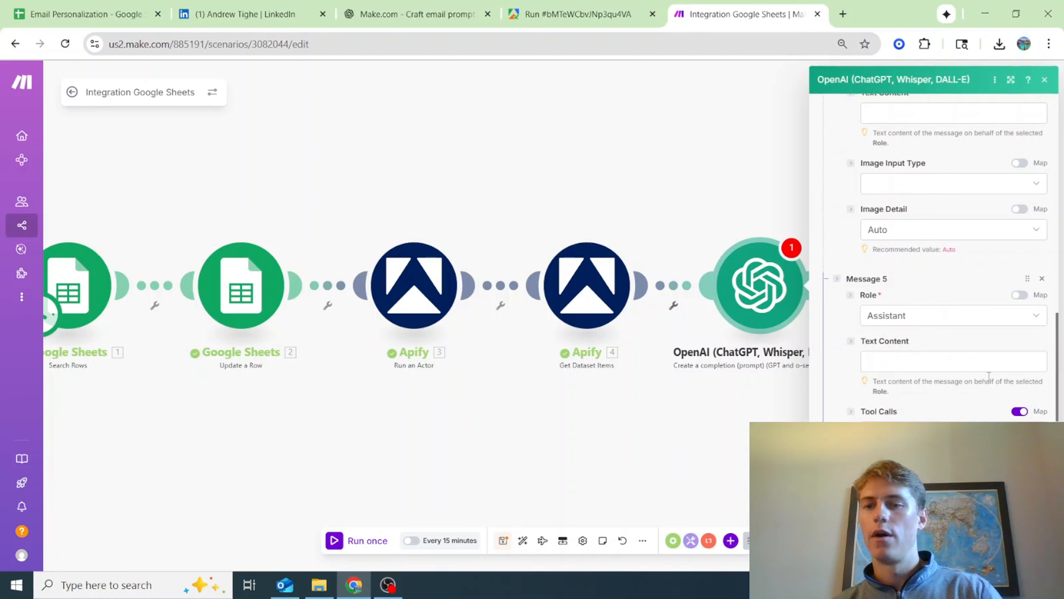
scroll(935, 396, down, 3)
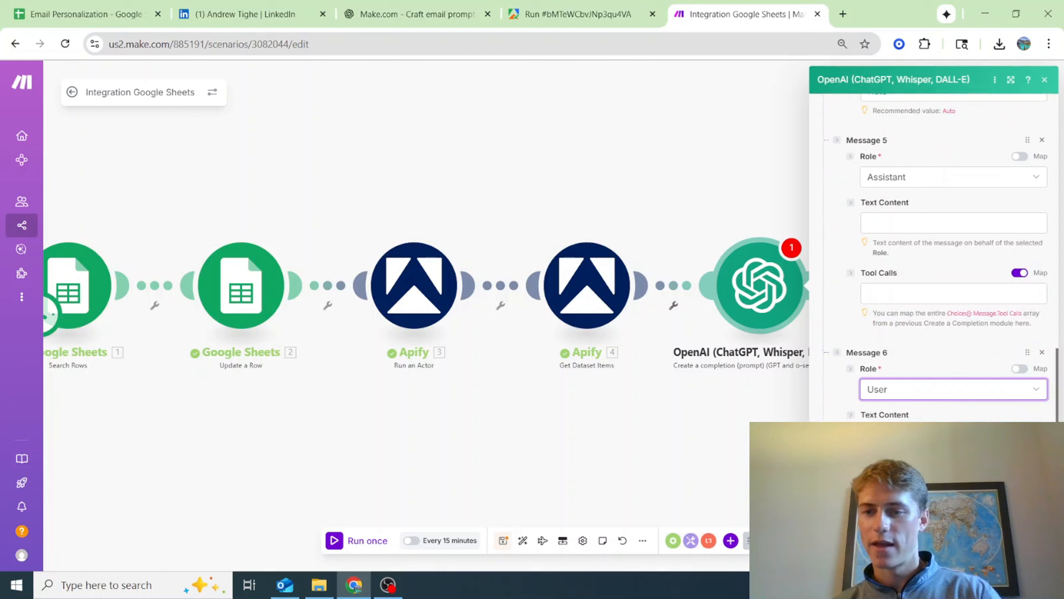
click(934, 435)
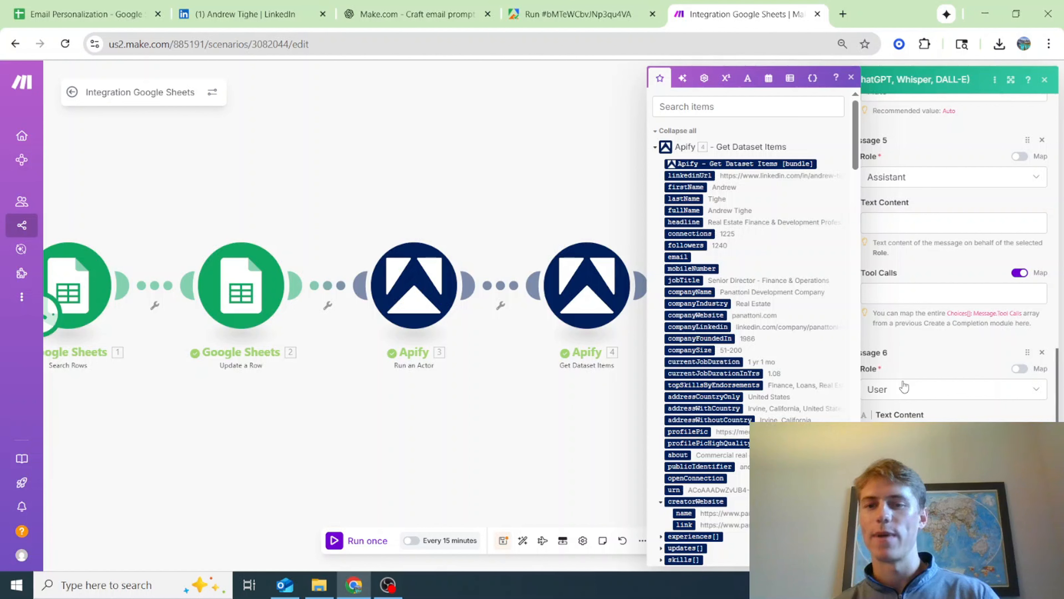
click(943, 350)
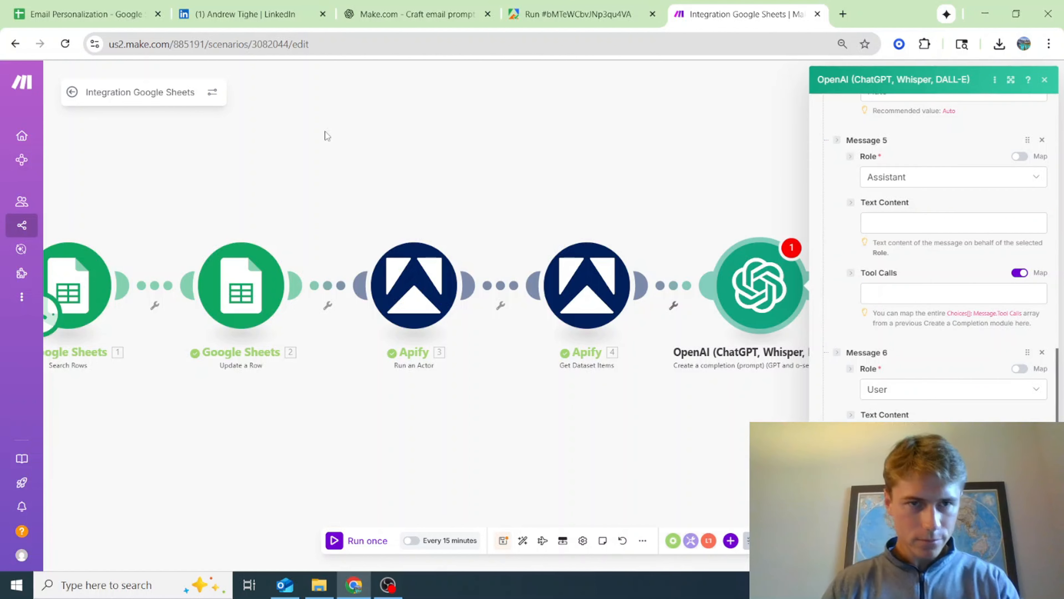
Switch to the ChatGPT conversation and select the Message 1 (System / Developer) text under Module 1: Tenure-Based Personalization
click(413, 15)
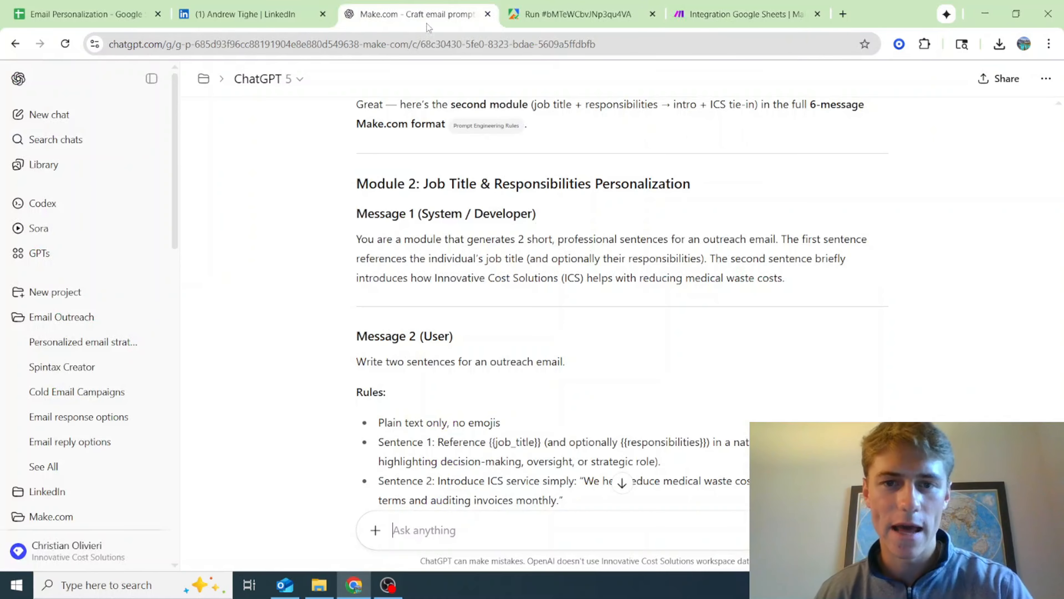
scroll(625, 310, up, 10)
scroll(625, 309, up, 15)
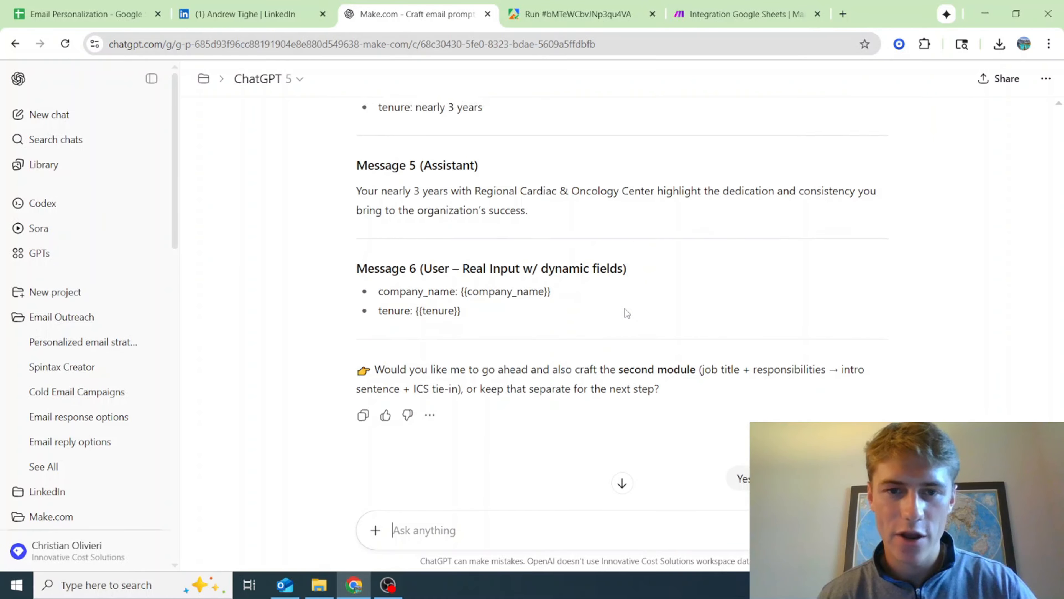
scroll(626, 308, up, 2)
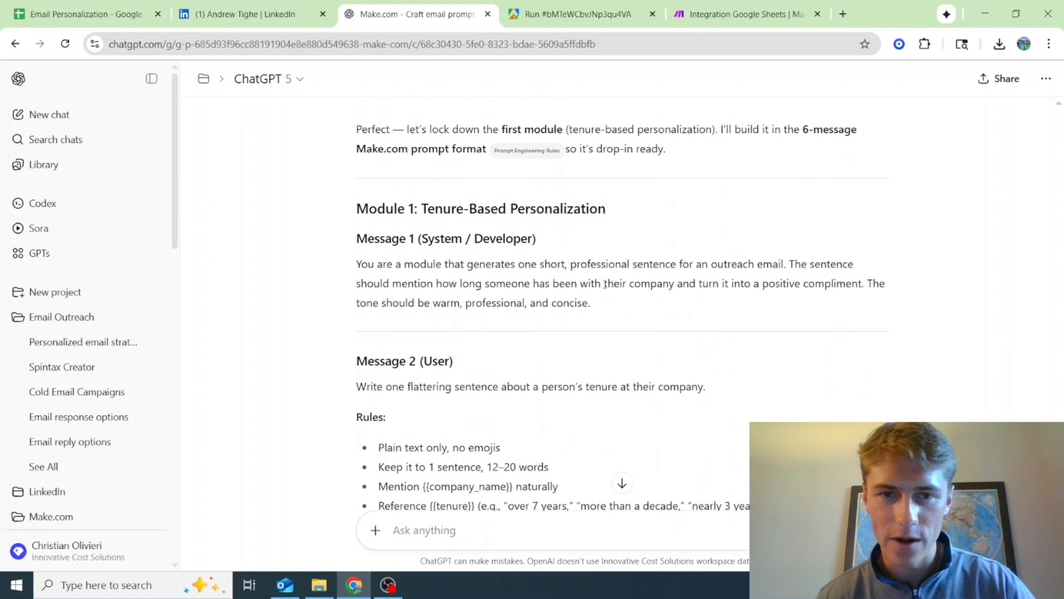
drag(594, 304, 341, 273)
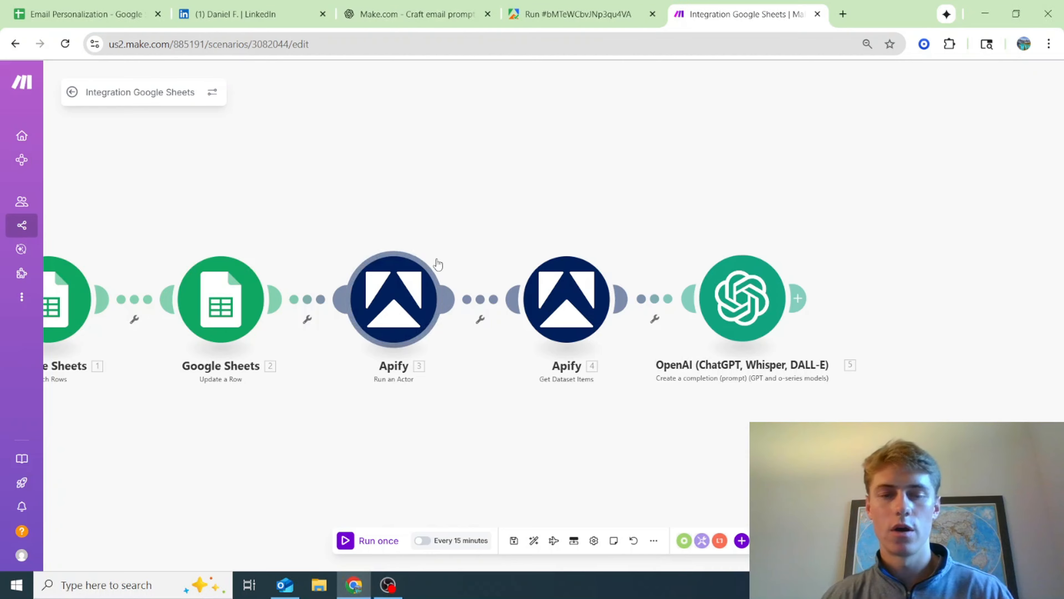
In the Make scenario, unlink Google Sheets Update a Row from its neighbouring modules and move it below the chain
drag(496, 188, 521, 164)
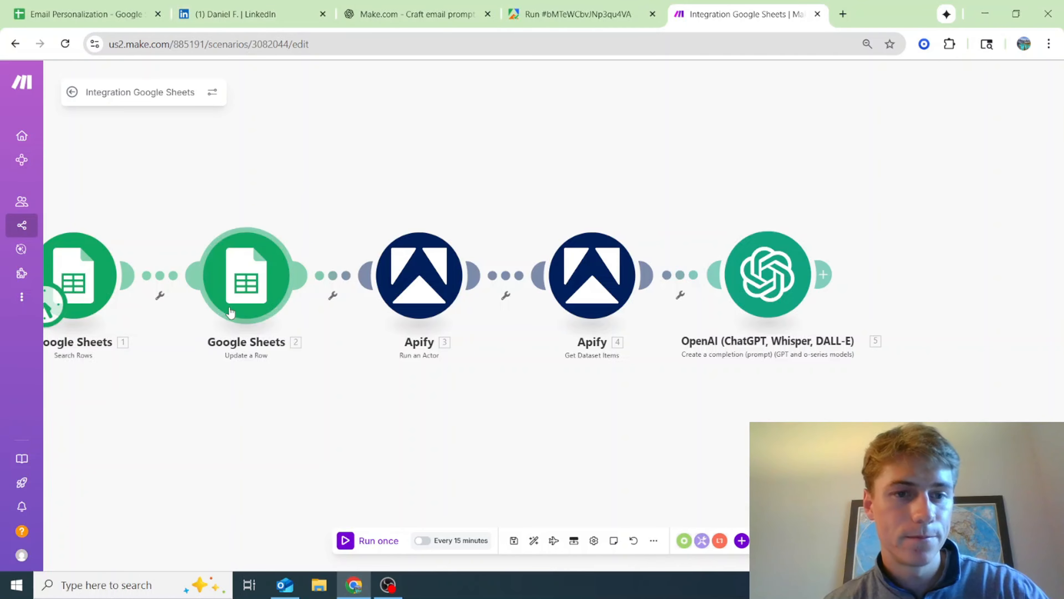
right_click(170, 282)
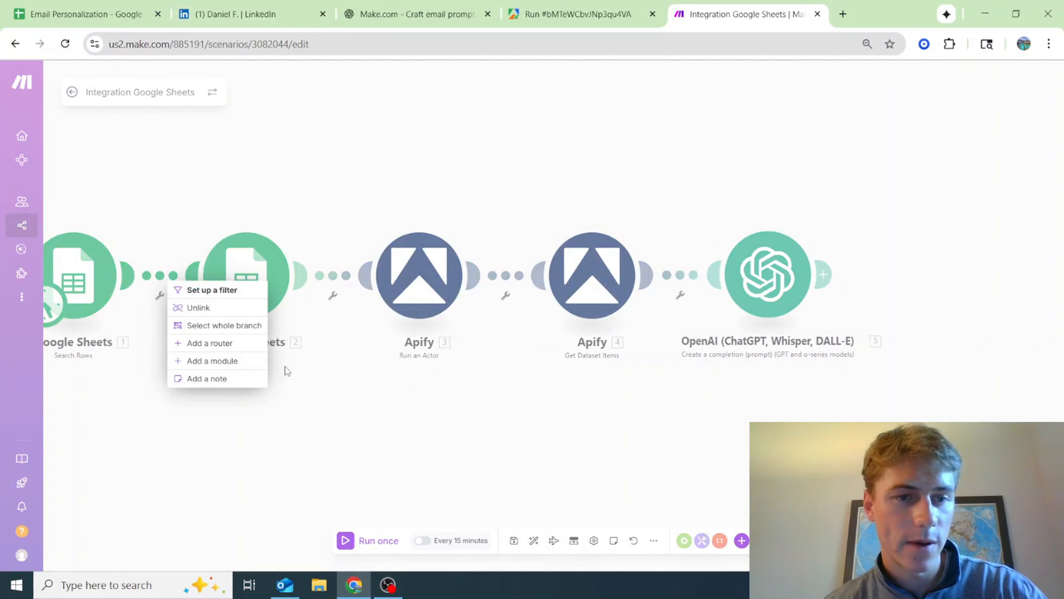
click(237, 310)
right_click(335, 276)
click(369, 306)
drag(274, 297, 313, 504)
Connect Google Sheets Search Rows directly to Apify Run an Actor and move Search Rows closer to it
drag(130, 275, 371, 283)
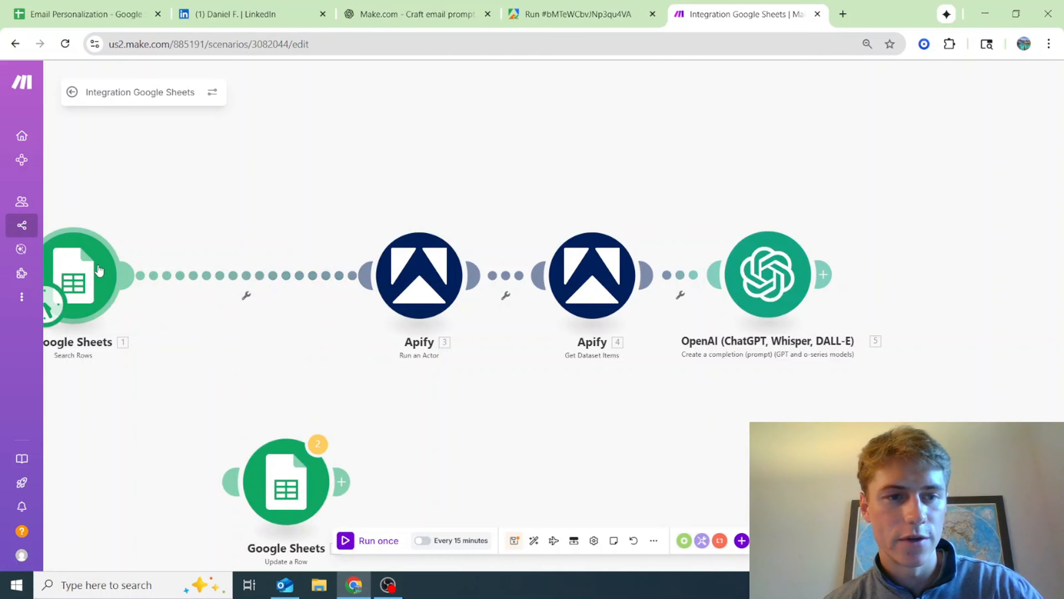
drag(99, 271, 240, 270)
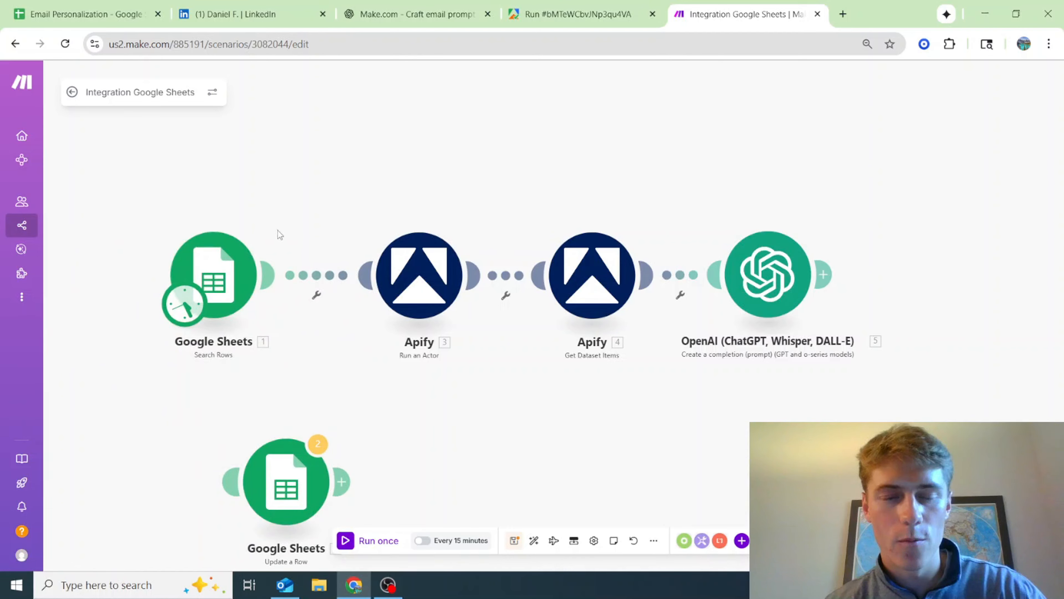
Move the unlinked Google Sheets Update a Row module slightly further along below the chain and run the scenario once
drag(265, 487, 300, 477)
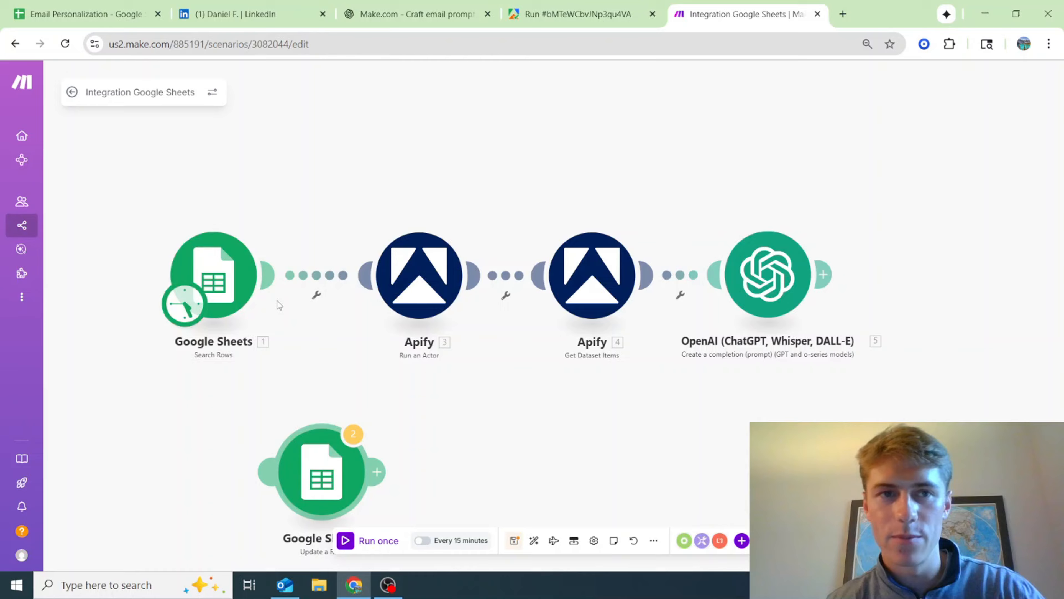
click(112, 5)
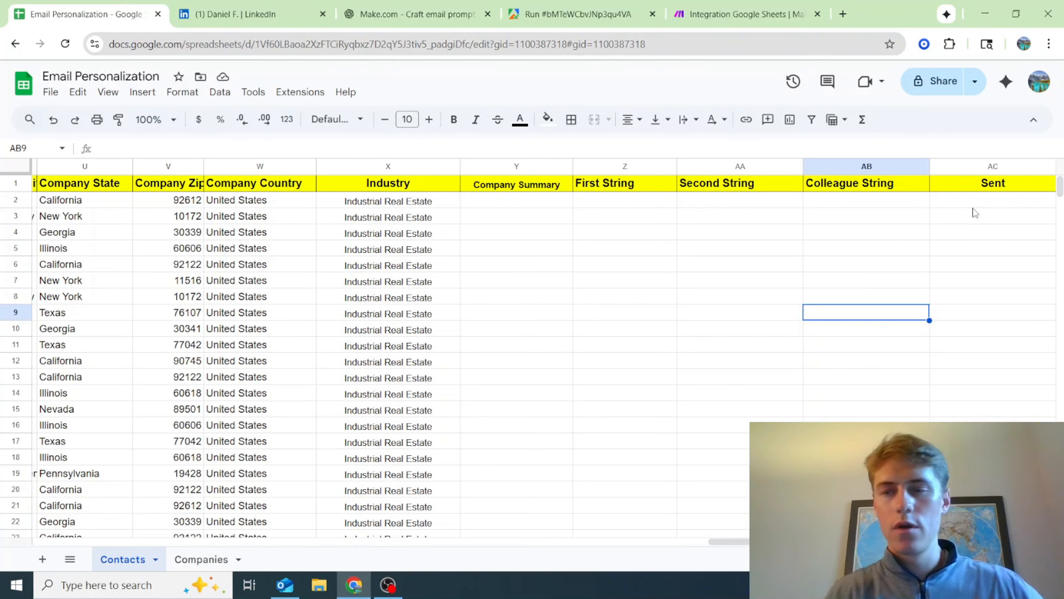
click(712, 12)
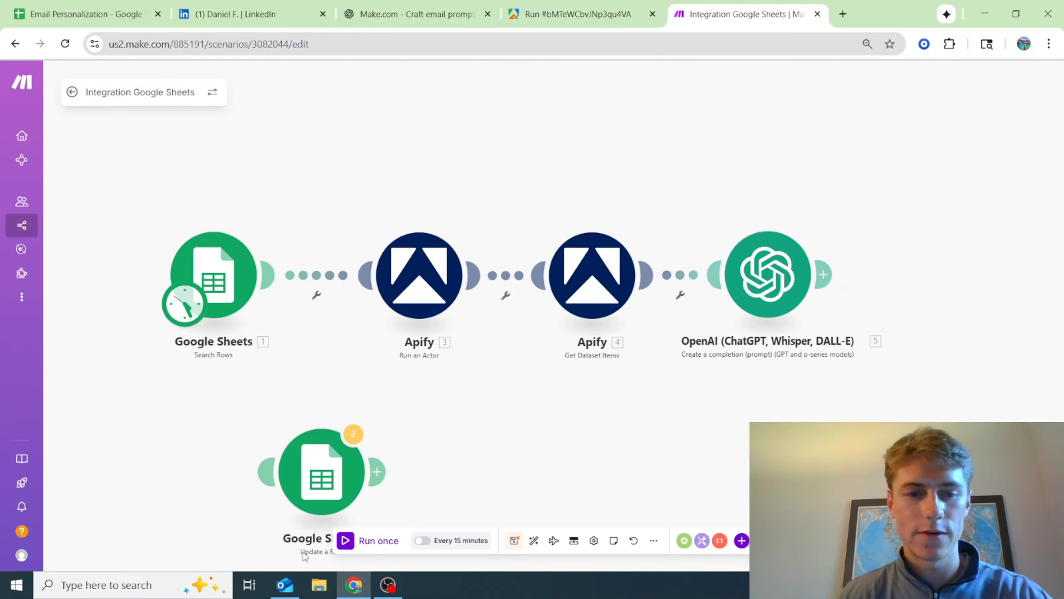
click(378, 549)
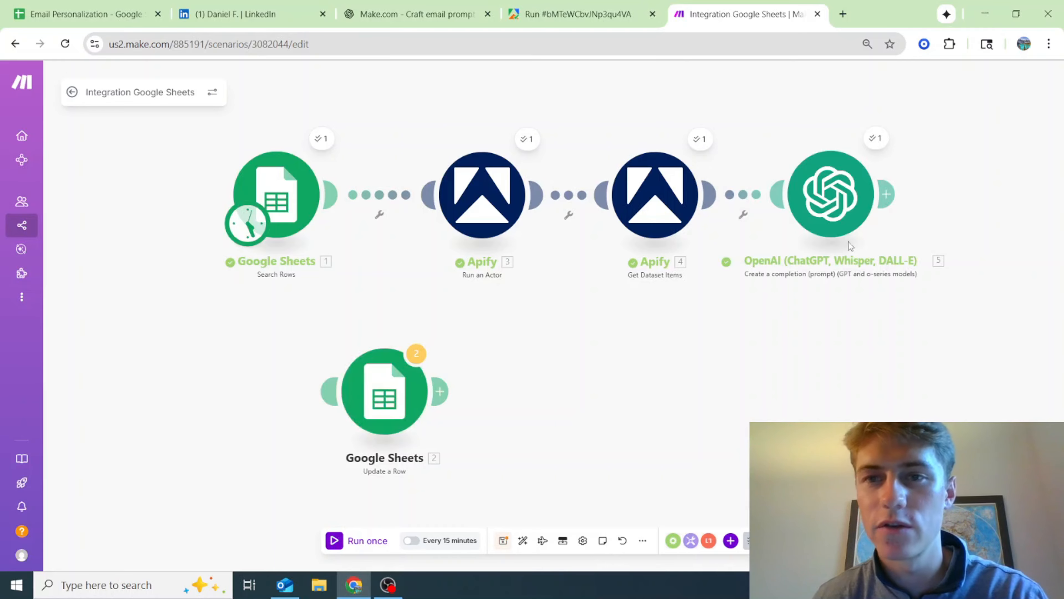
Check the Contacts sheet, then examine the generated Result sentence in the OpenAI module's run output
click(140, 7)
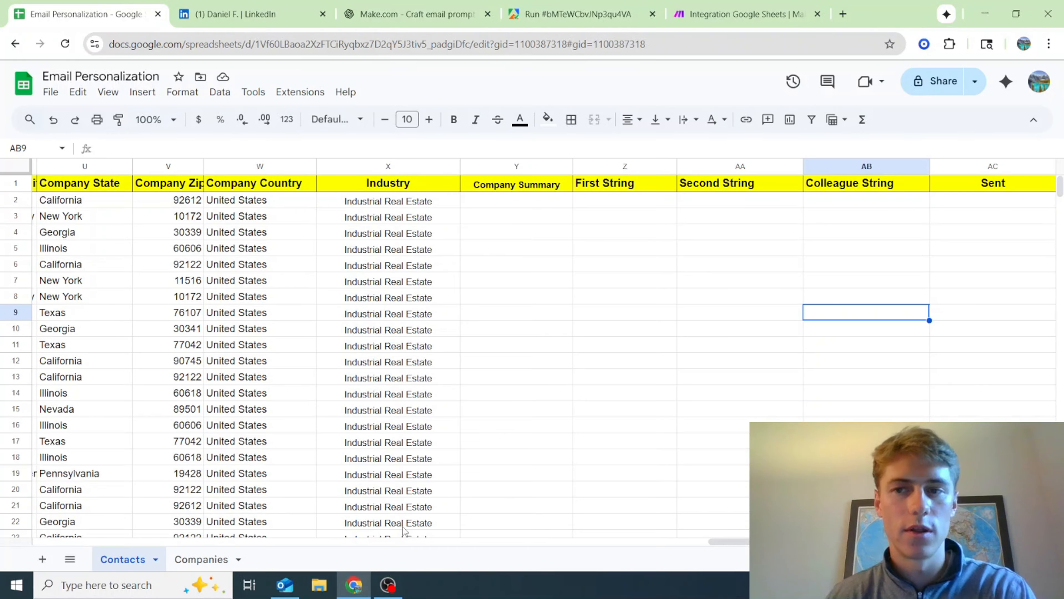
click(744, 13)
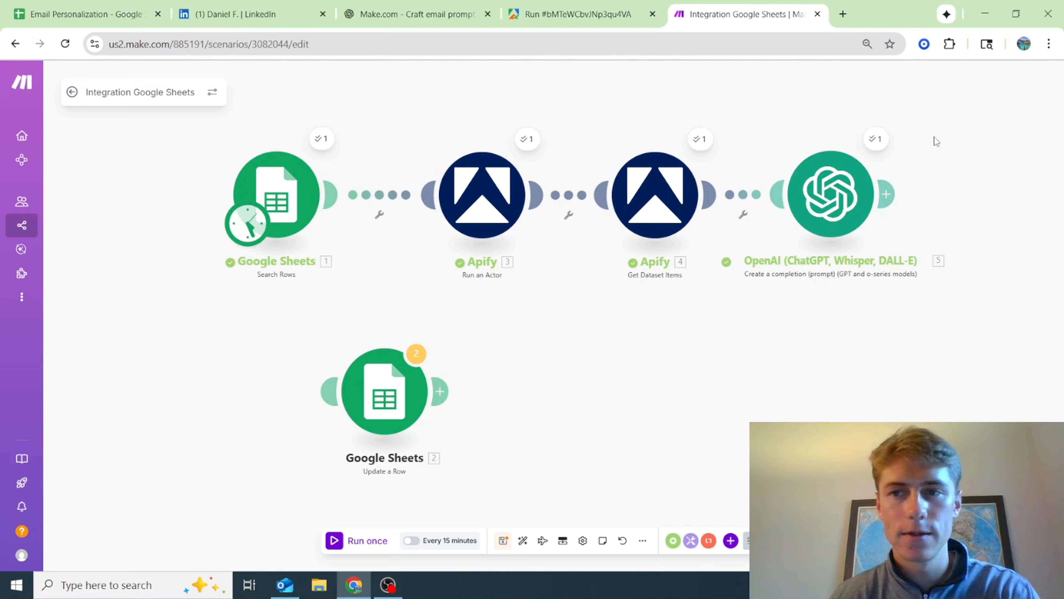
click(877, 139)
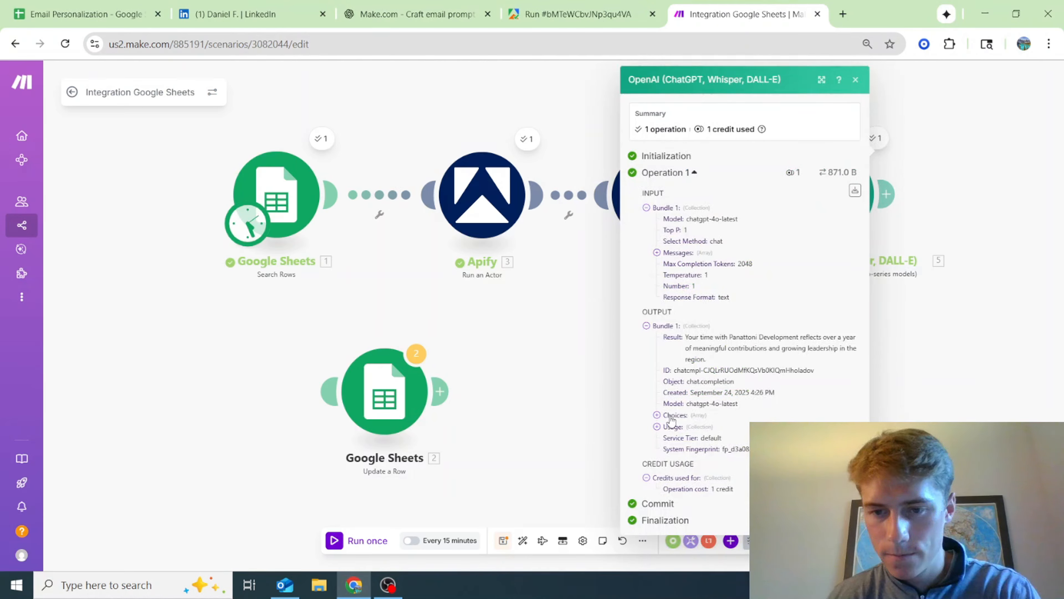
drag(686, 338, 718, 361)
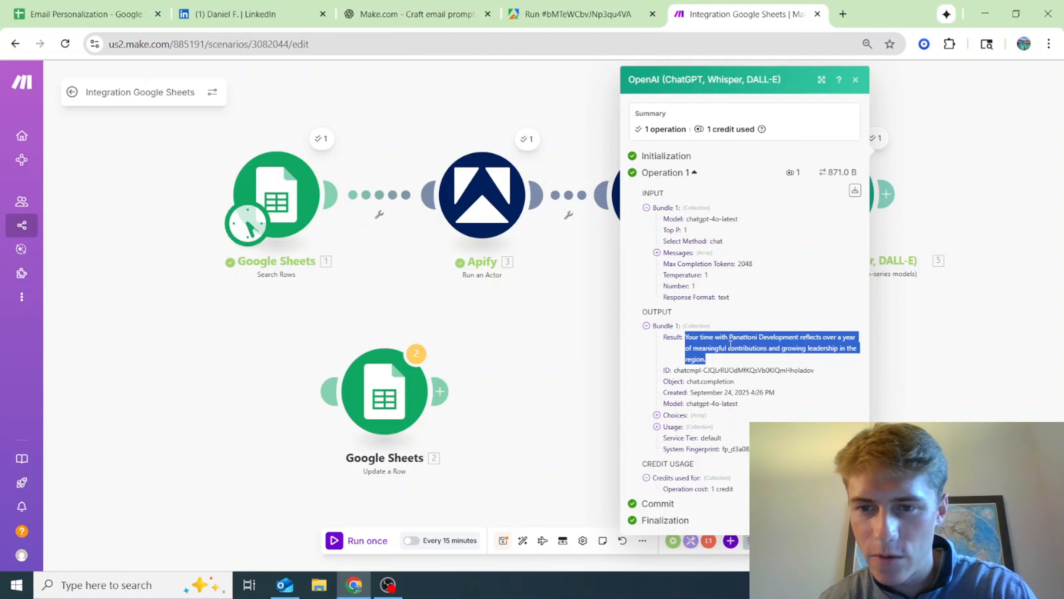
click(611, 319)
Review the Contacts sheet from the contact details across to the personalization string and Sent columns
click(85, 14)
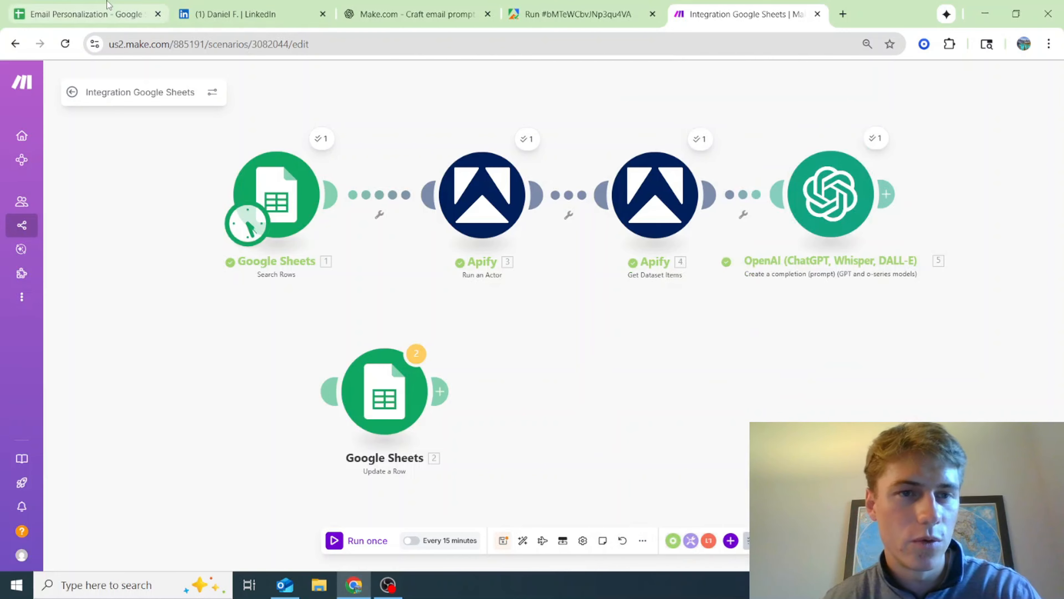
drag(727, 542, 52, 500)
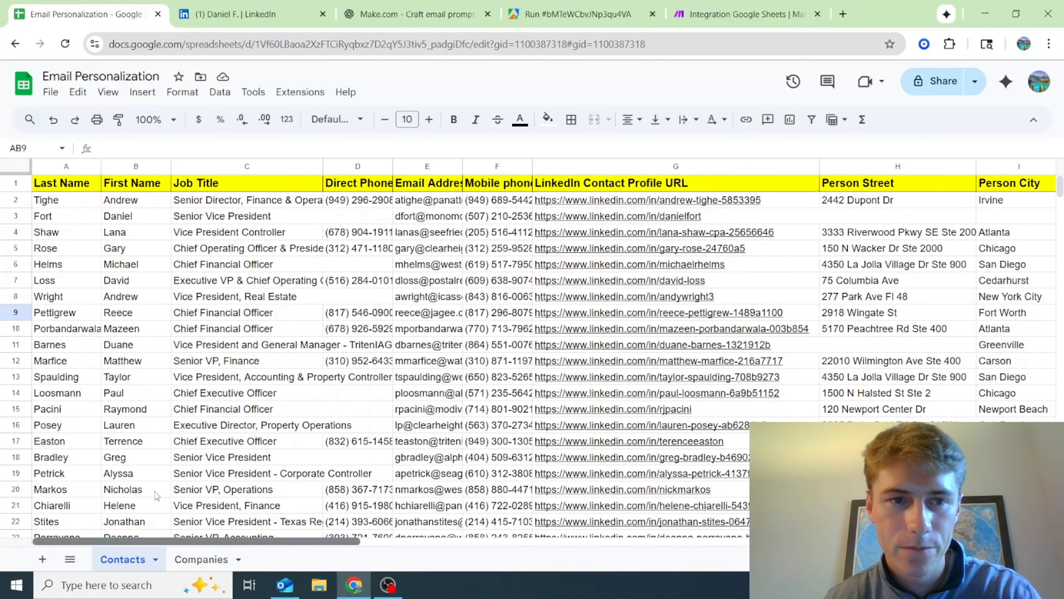
scroll(156, 495, right, 6)
scroll(293, 508, right, 3)
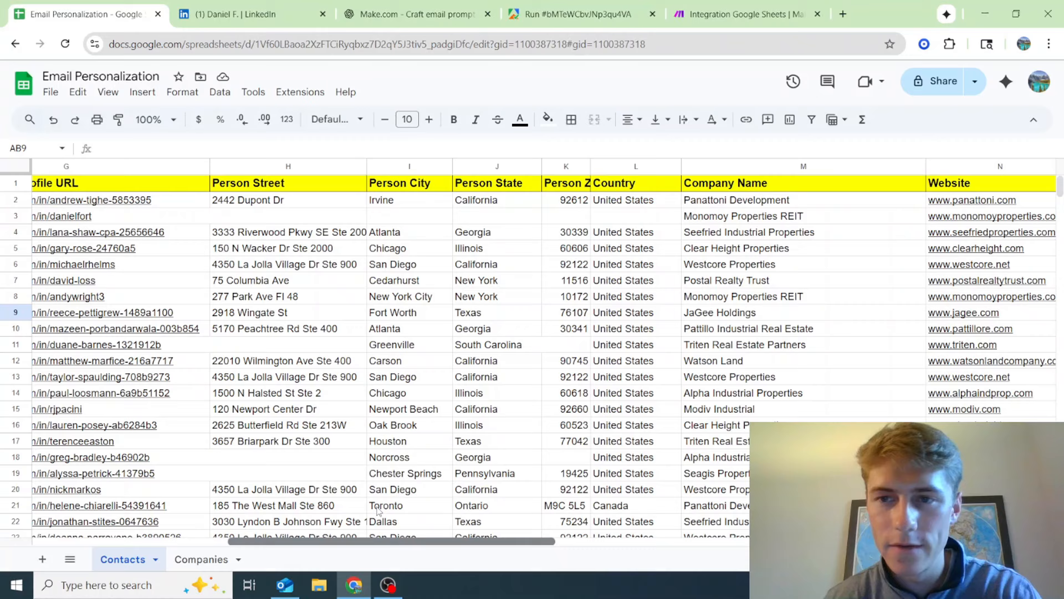
scroll(378, 510, right, 12)
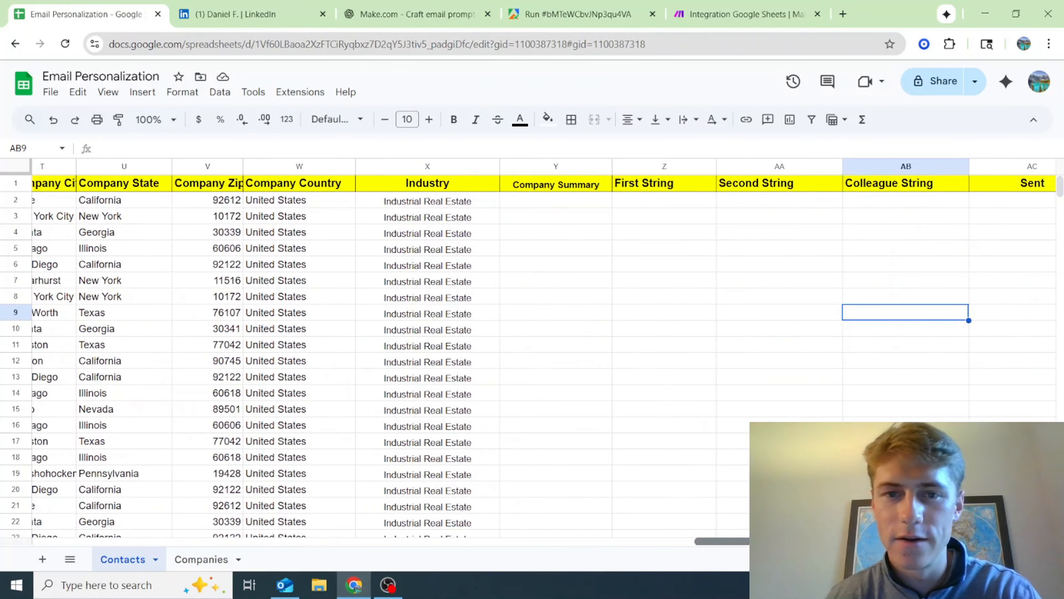
drag(727, 539, 42, 494)
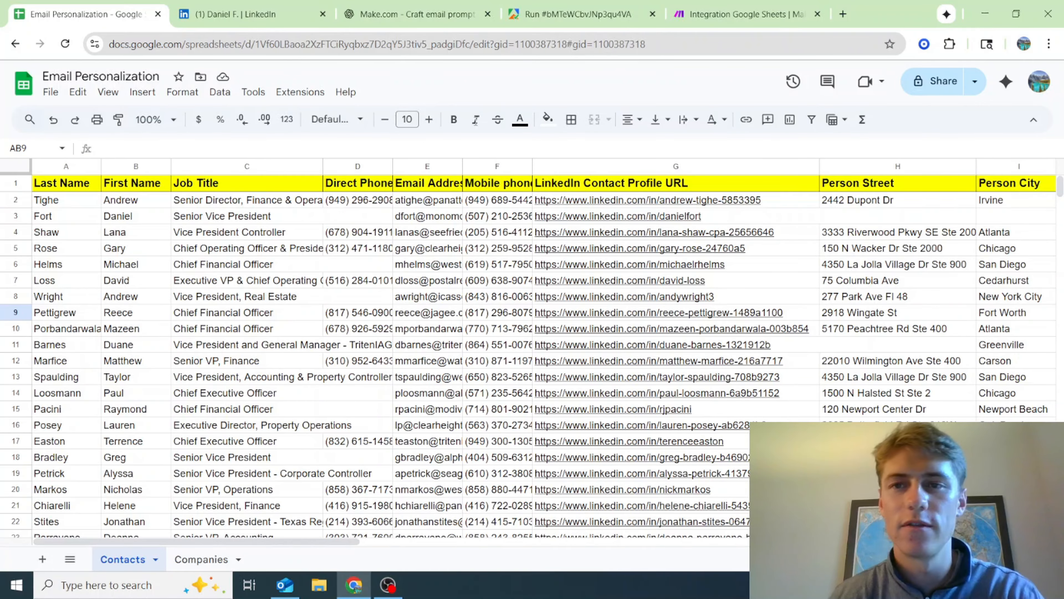
Inspect Message 6 in the OpenAI module's run input, checking the tenure text passed to the prompt
click(739, 14)
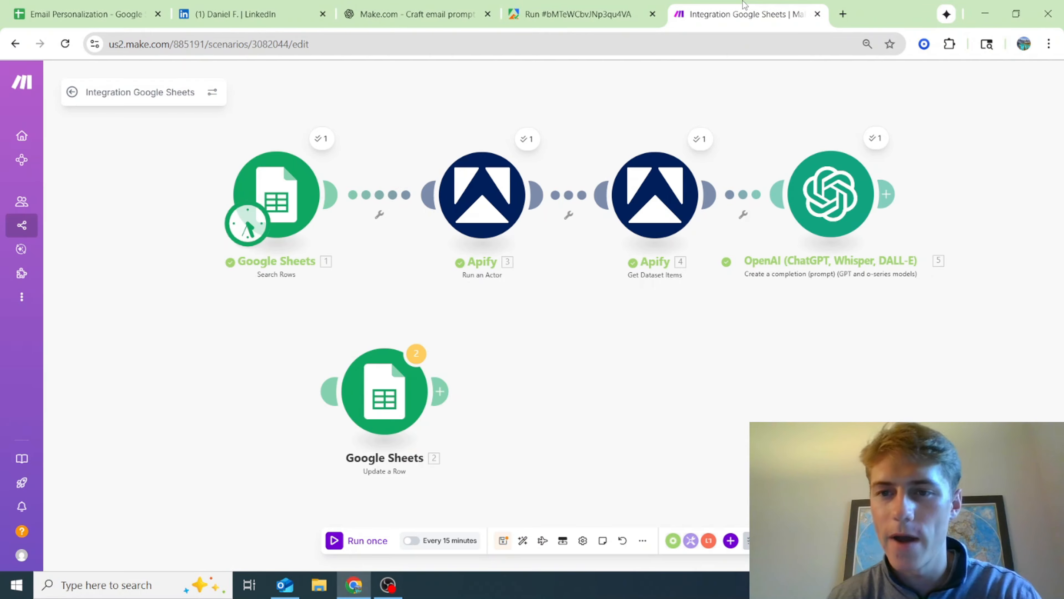
click(876, 143)
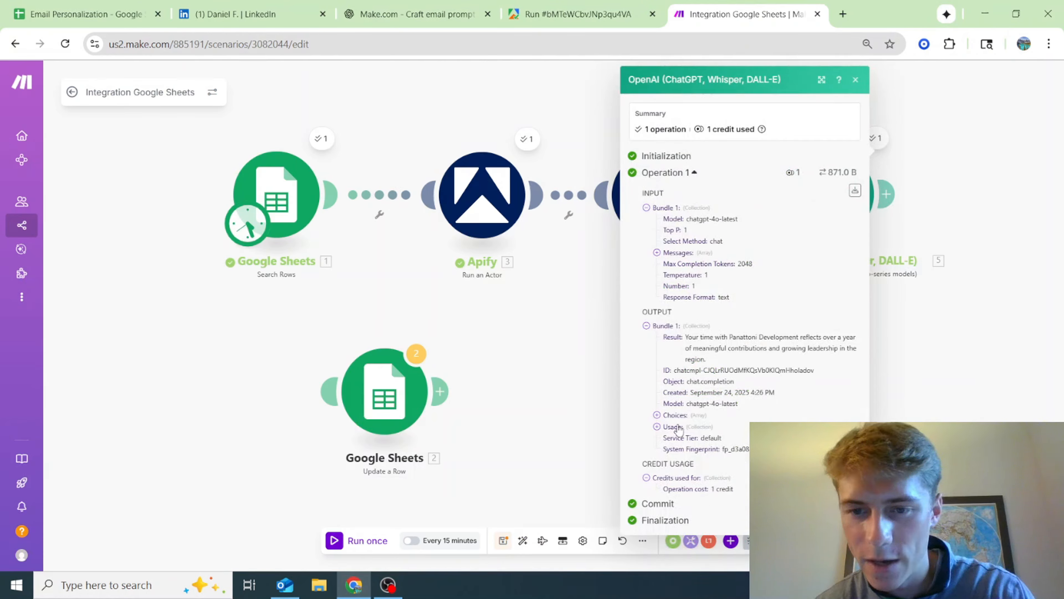
click(657, 252)
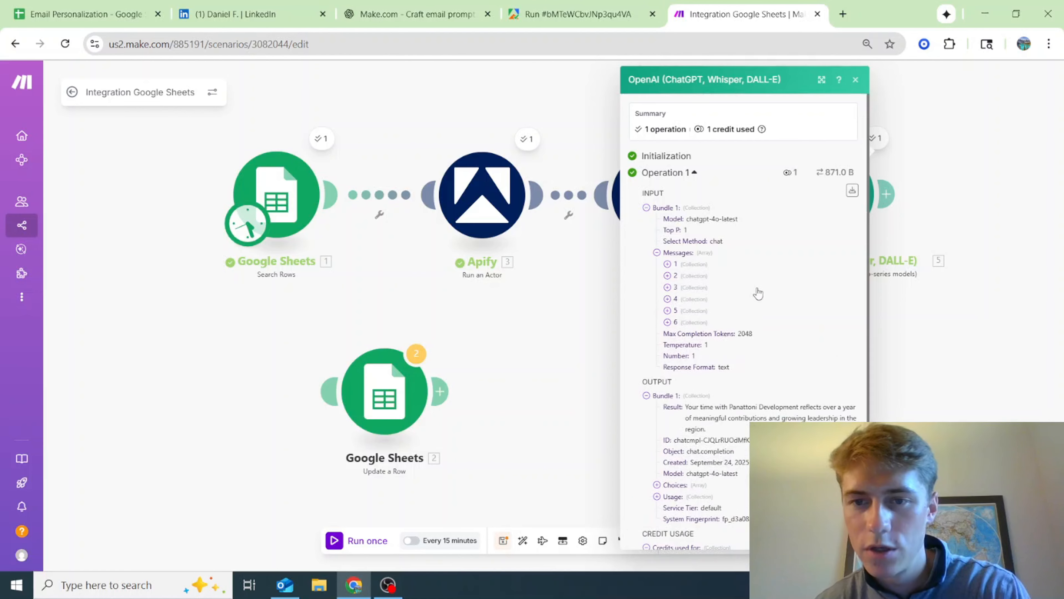
click(667, 322)
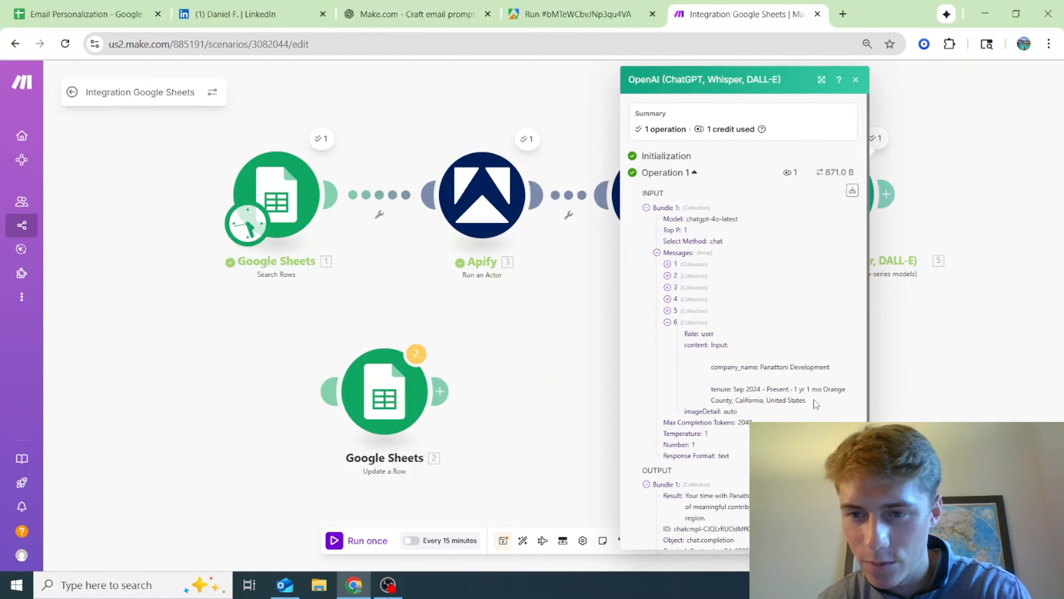
drag(815, 404, 712, 396)
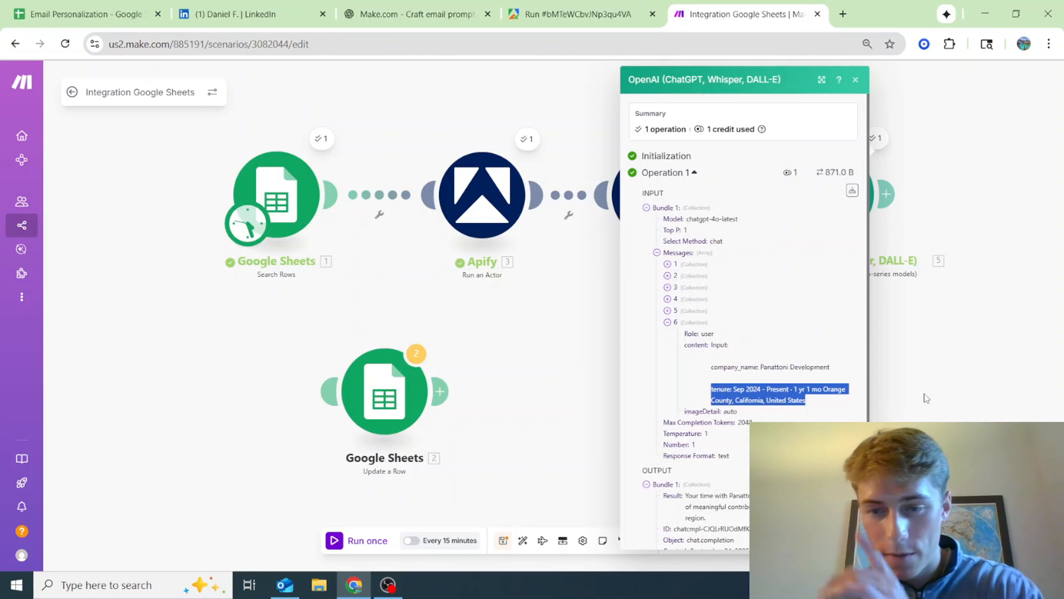
click(914, 398)
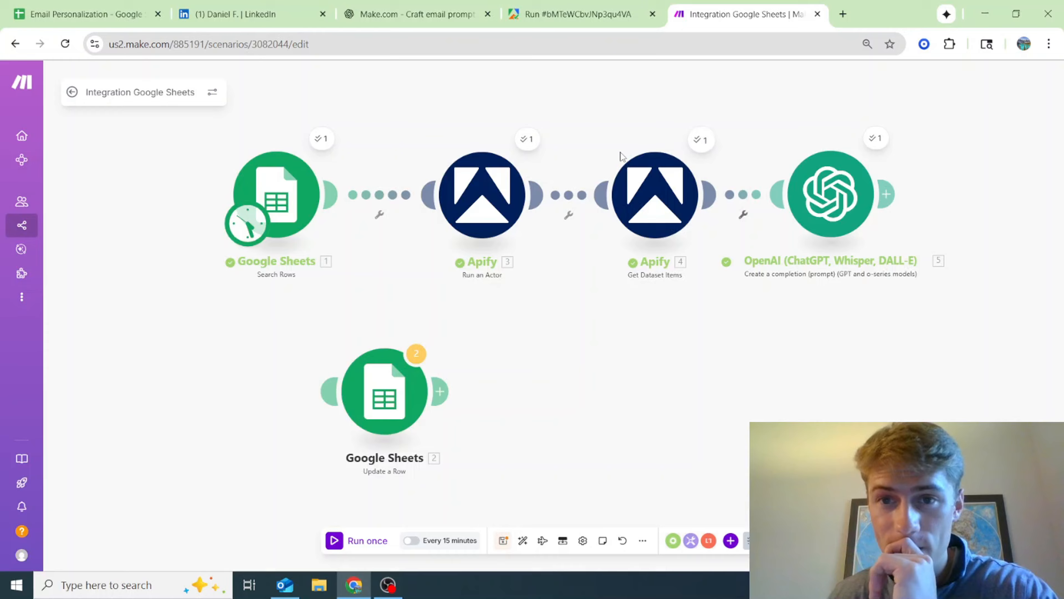
Examine the first experiences entry in the run output of Apify Get Dataset Items
click(701, 139)
scroll(854, 251, down, 10)
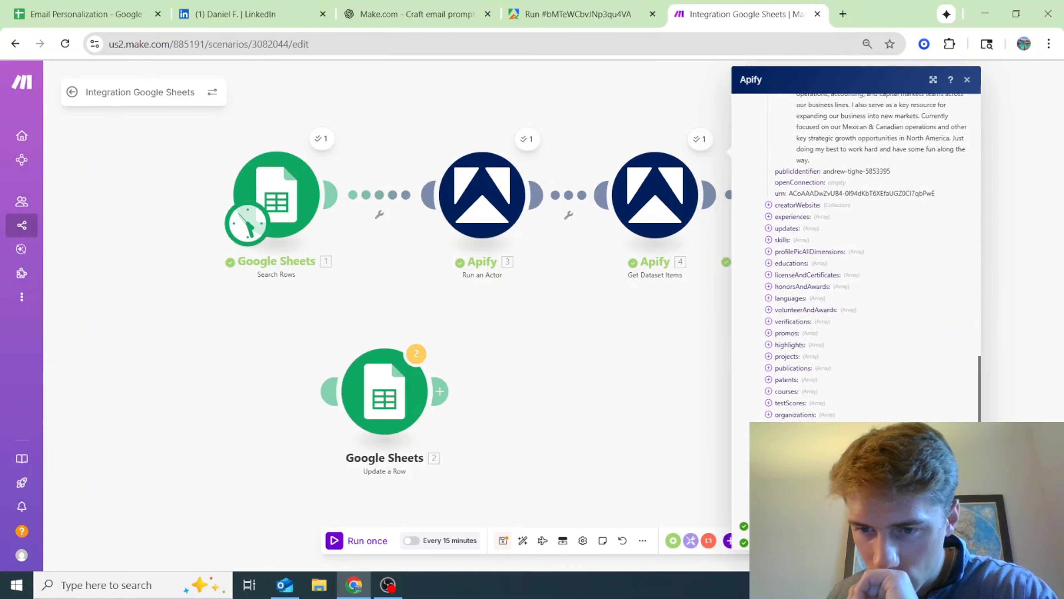
scroll(783, 250, up, 4)
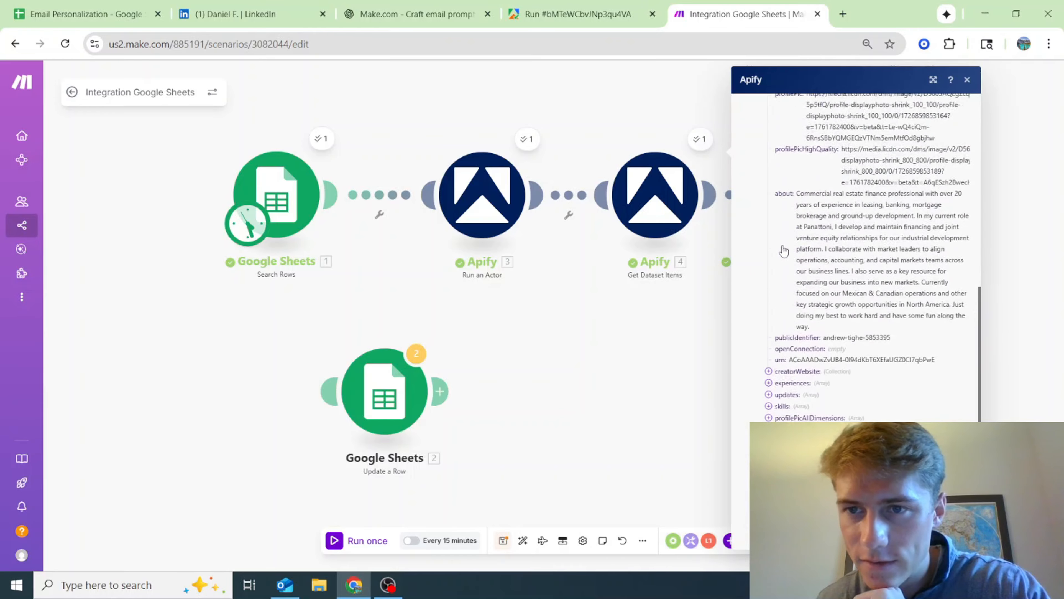
scroll(777, 302, down, 1)
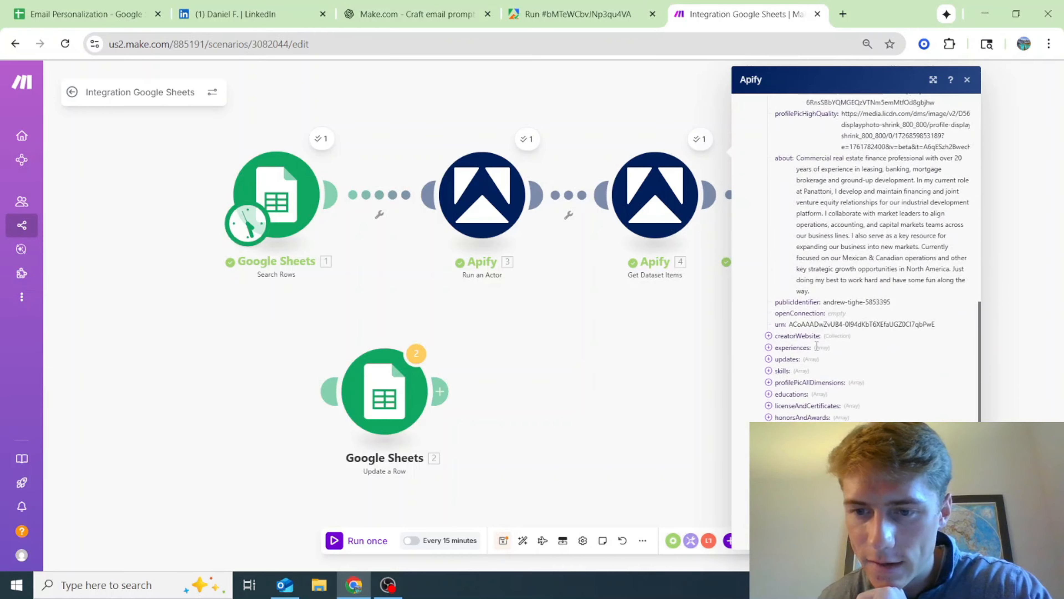
click(768, 347)
click(779, 358)
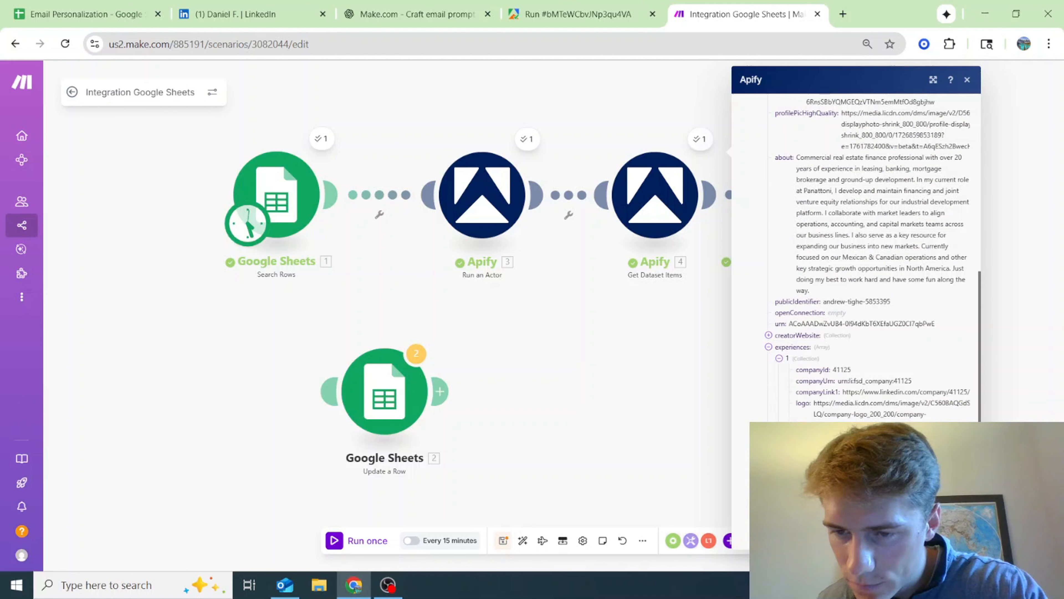
click(652, 400)
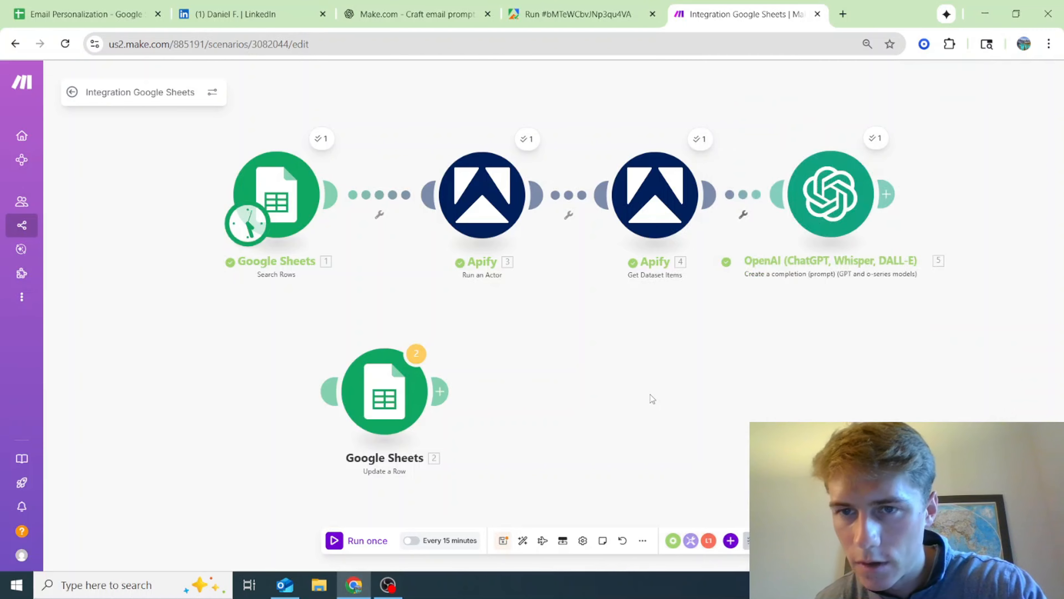
In the OpenAI module's final message, remove the mapped experiences caption fields after "tenure:" in the text content
click(830, 192)
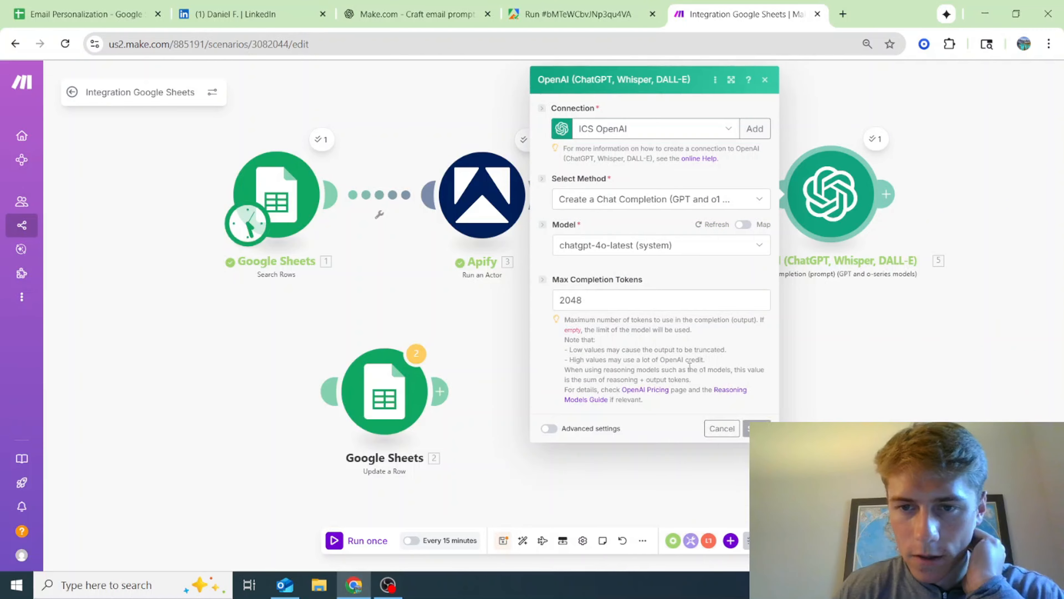
scroll(690, 366, down, 15)
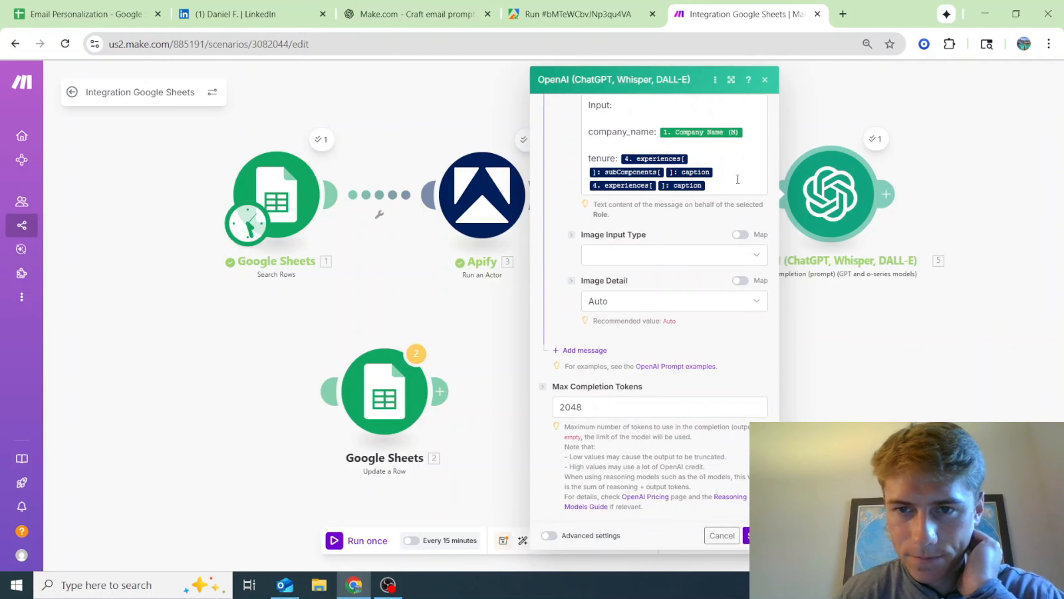
drag(713, 187, 621, 158)
key(BackSpace)
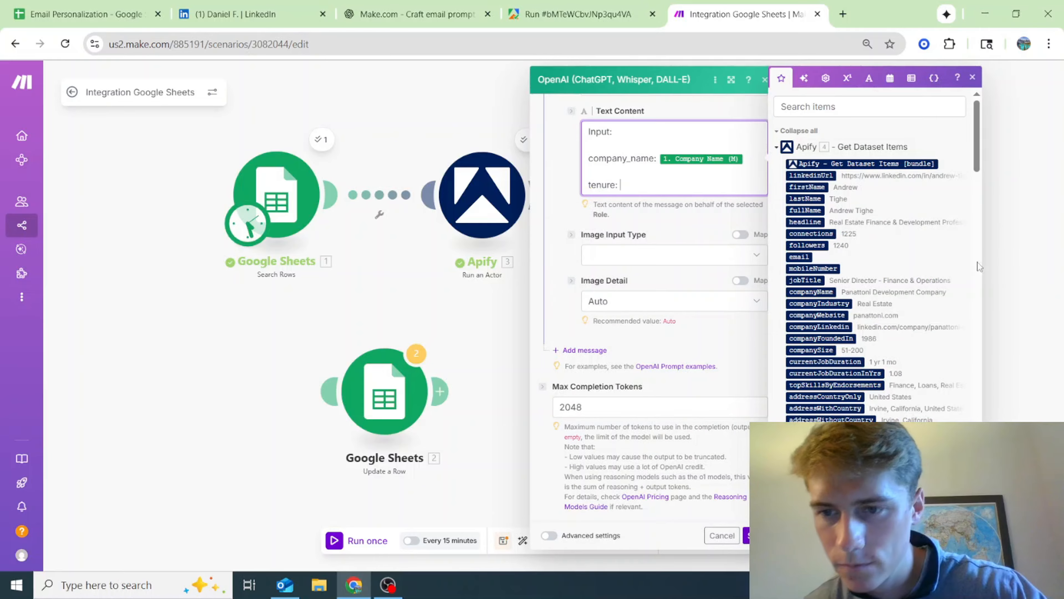
Look through the Apify dataset fields, including currentJobDuration, experiences and updates, for a suitable tenure value
scroll(822, 413, down, 5)
scroll(823, 413, up, 10)
scroll(795, 388, down, 8)
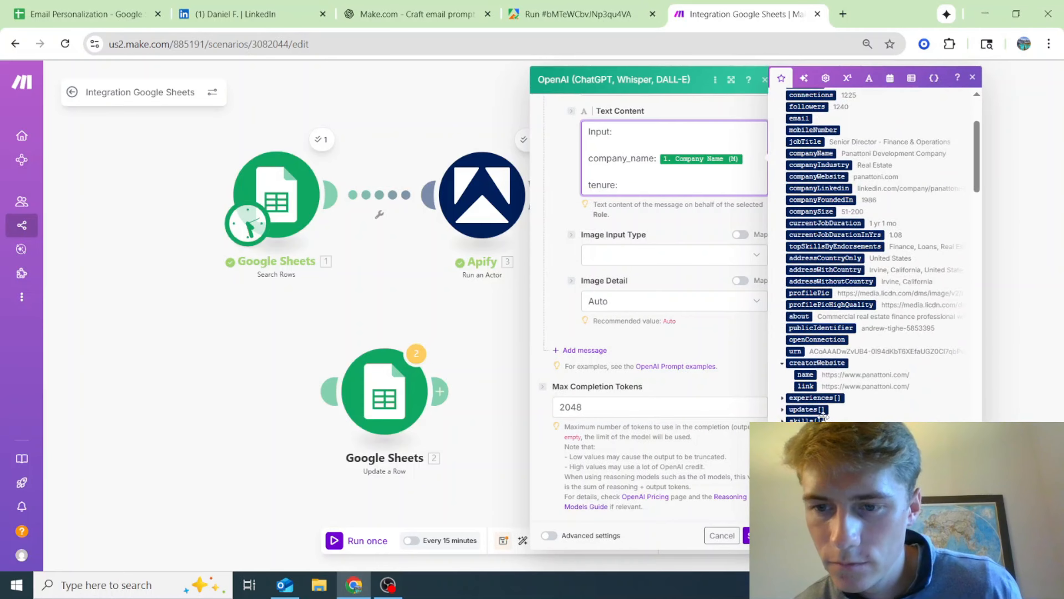
click(783, 329)
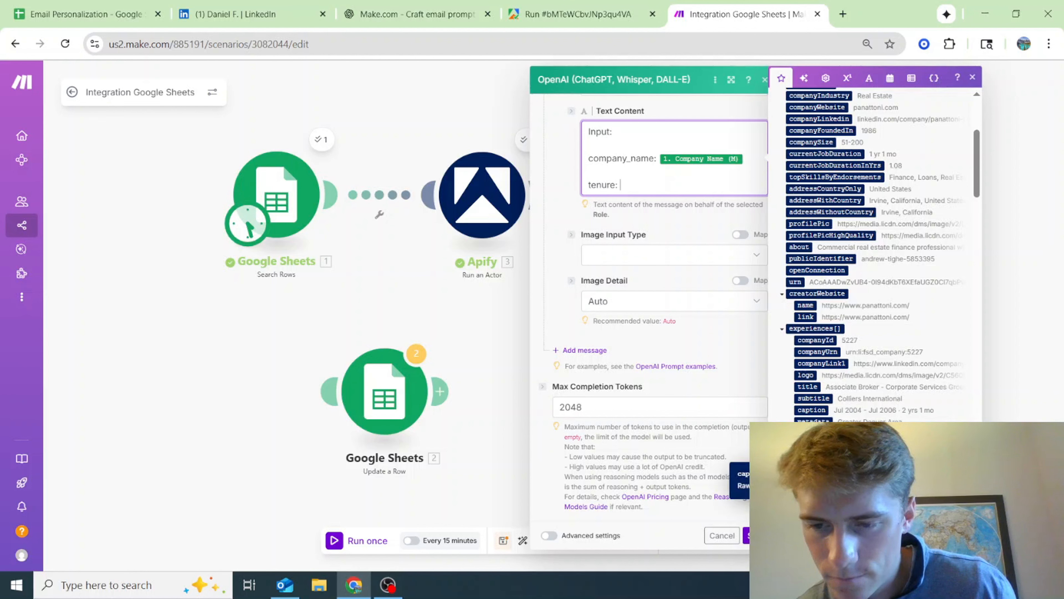
scroll(872, 252, down, 5)
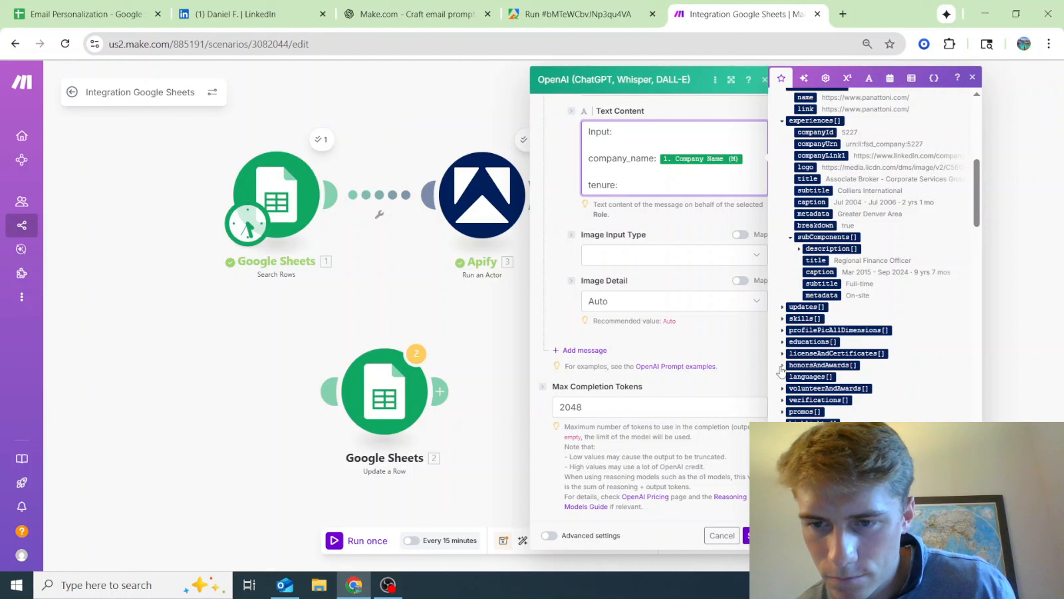
click(783, 307)
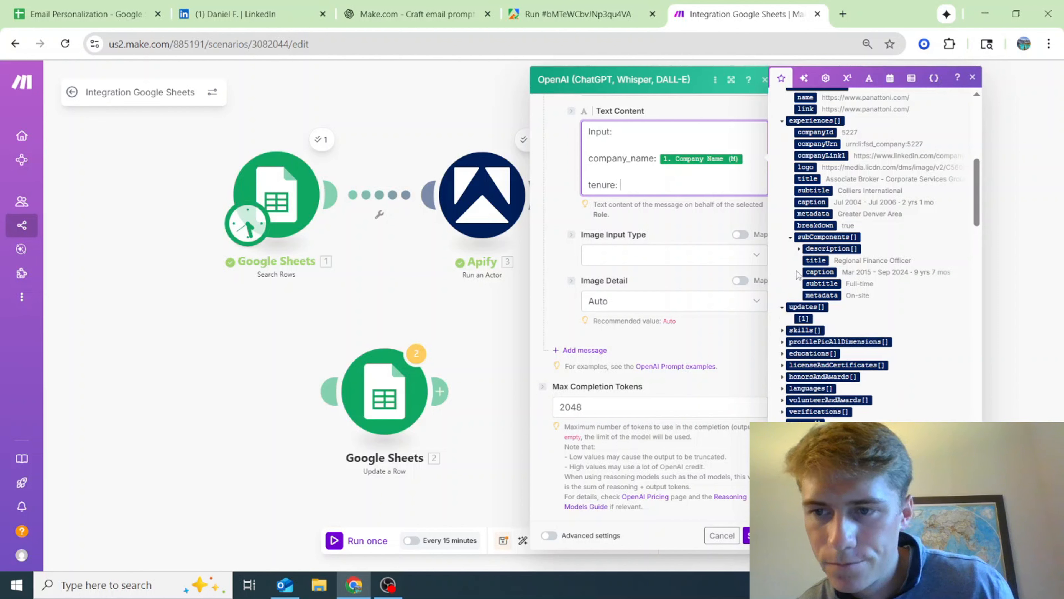
scroll(792, 293, up, 3)
scroll(794, 260, up, 3)
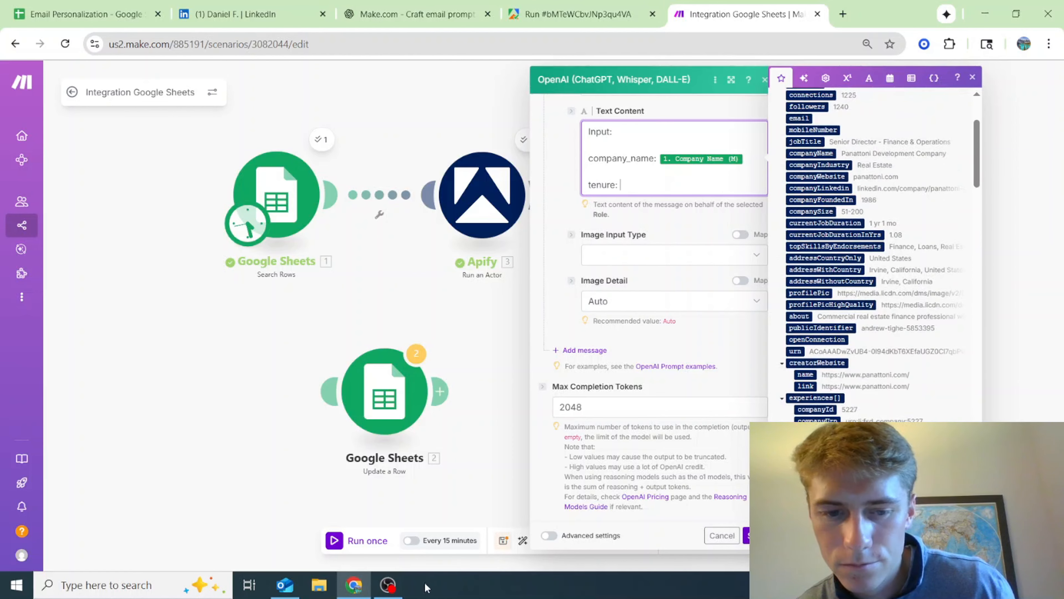
click(388, 585)
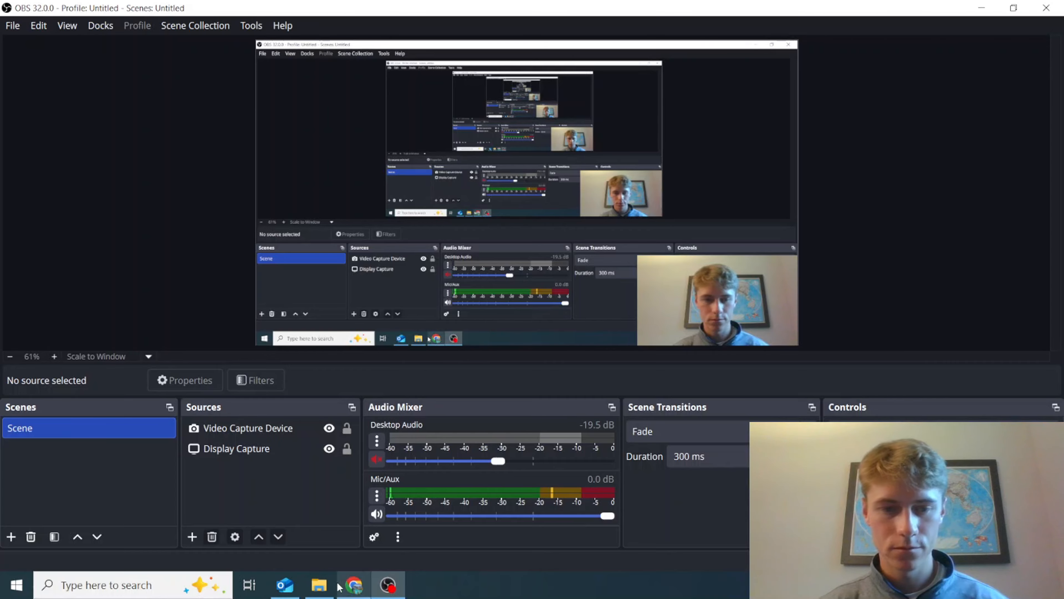
click(354, 585)
click(876, 98)
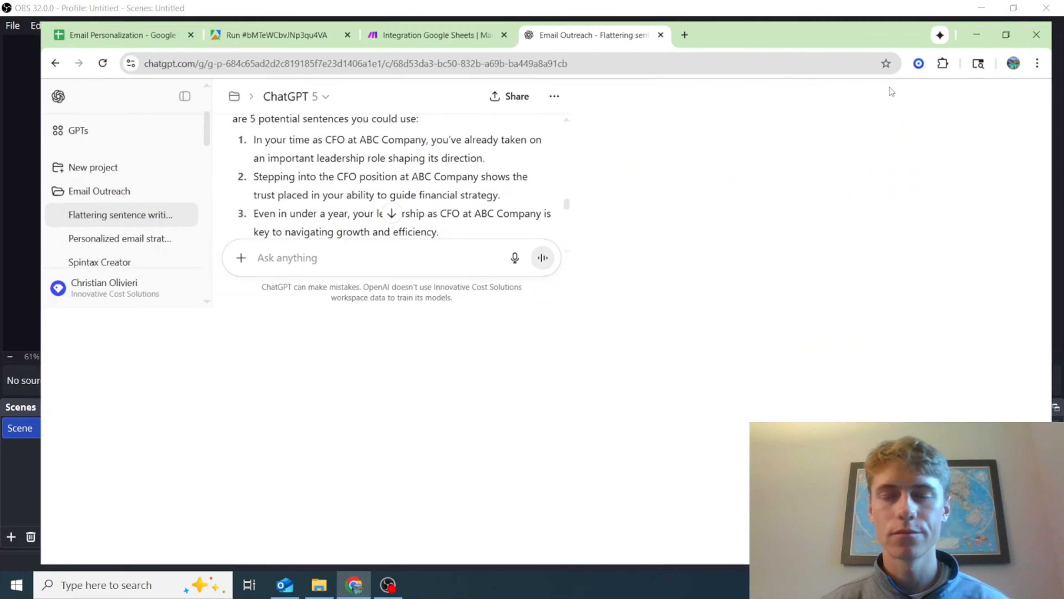
click(427, 5)
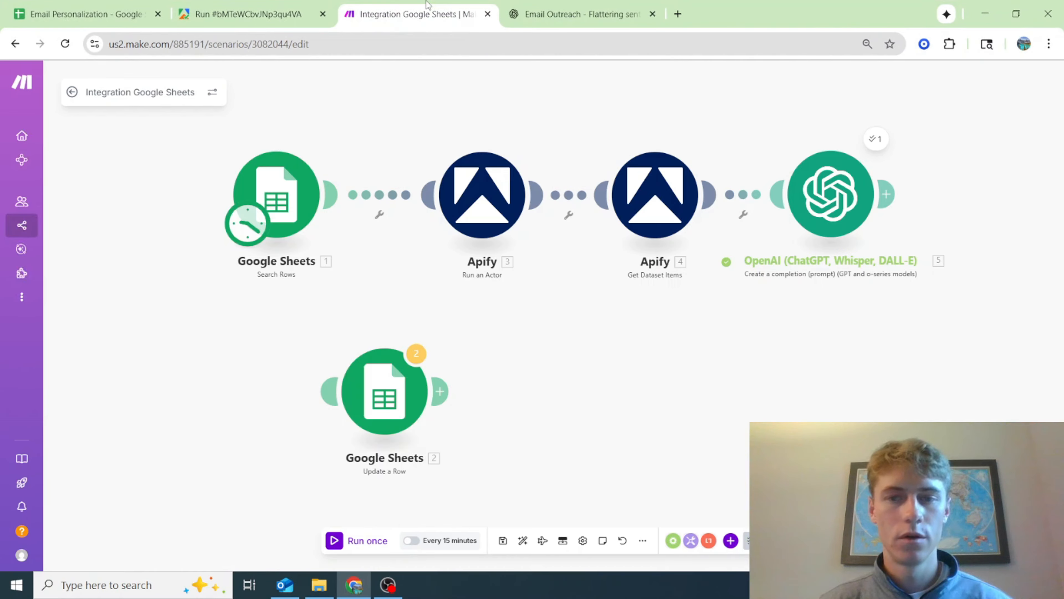
Review the system and user prompt messages in the existing OpenAI module
drag(728, 366, 691, 386)
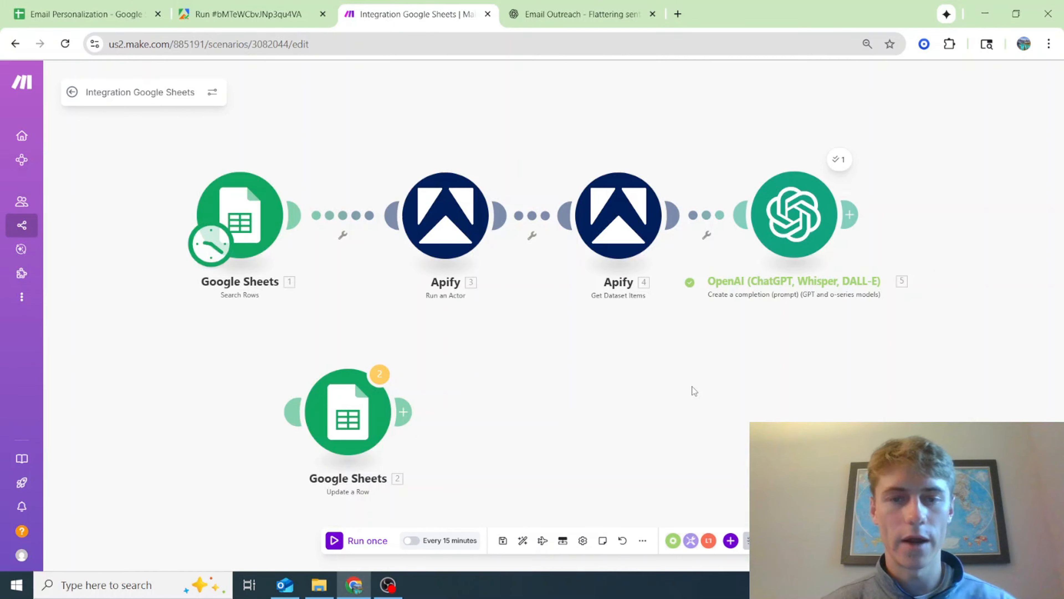
drag(873, 345, 847, 417)
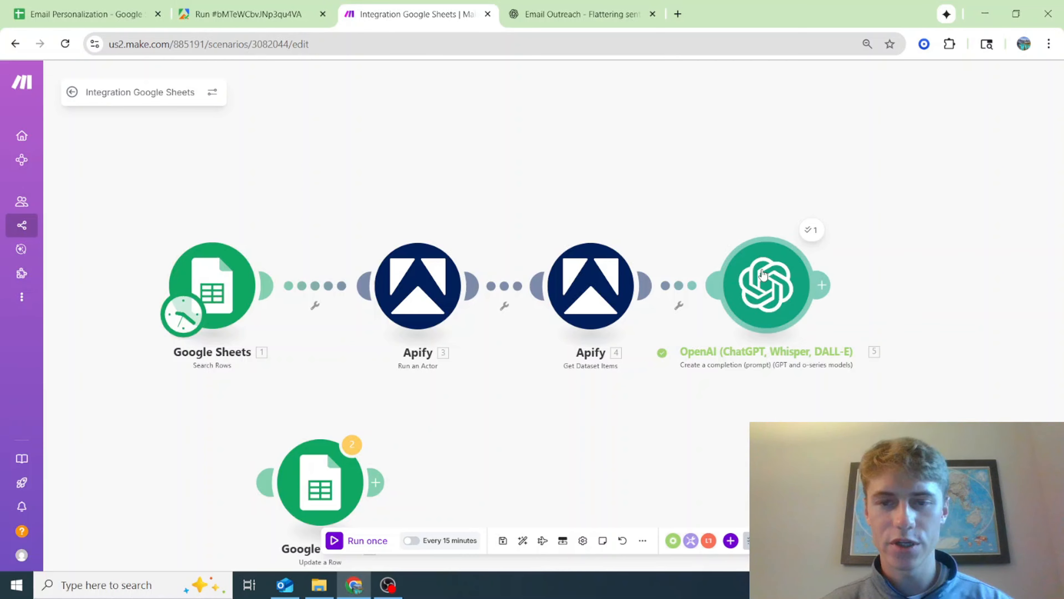
click(783, 285)
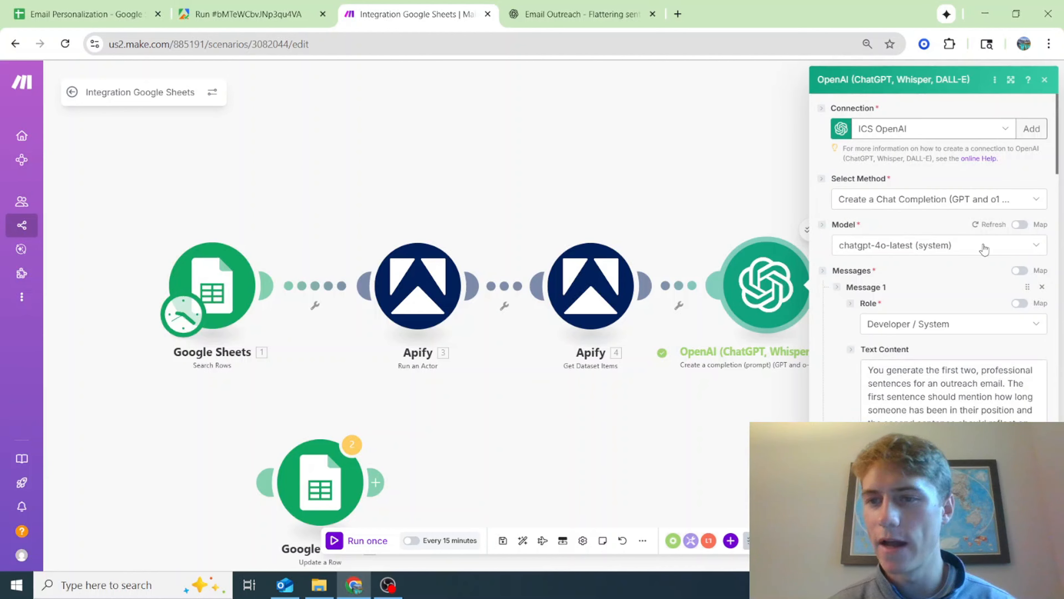
scroll(947, 305, down, 2)
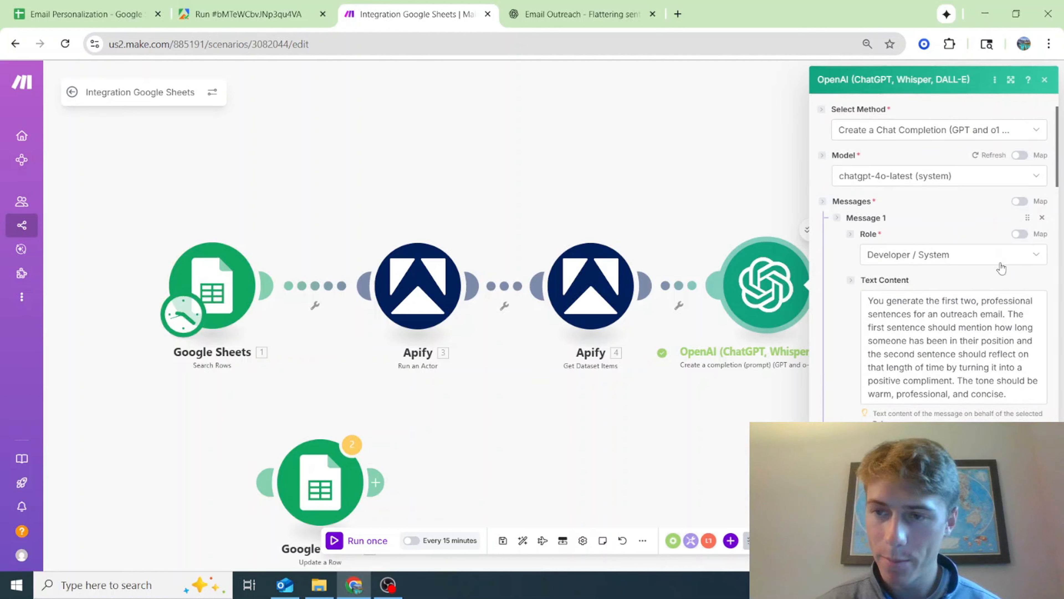
scroll(990, 413, down, 1)
scroll(991, 413, down, 3)
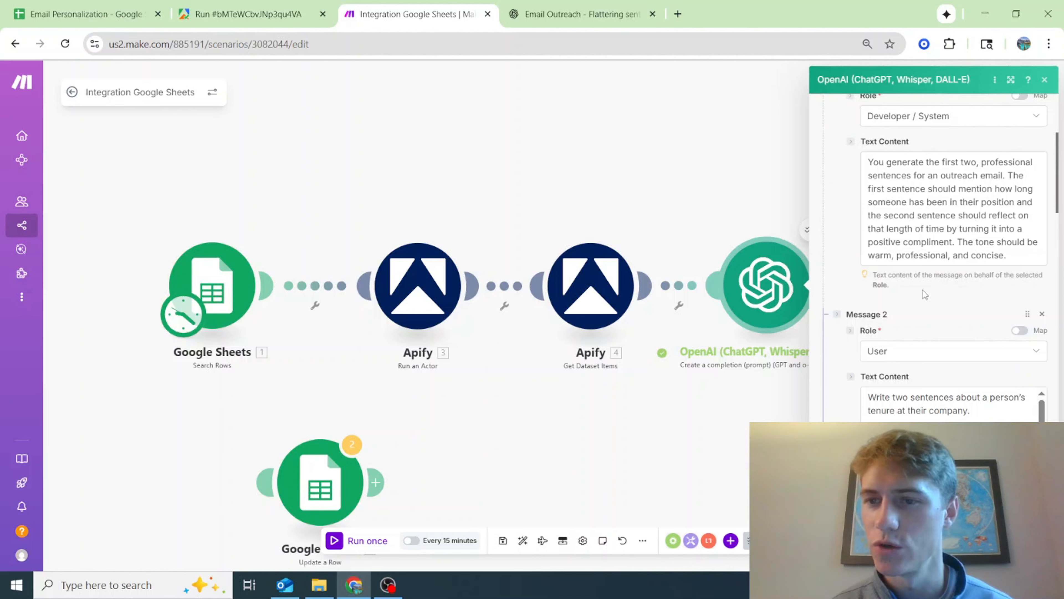
scroll(952, 291, down, 4)
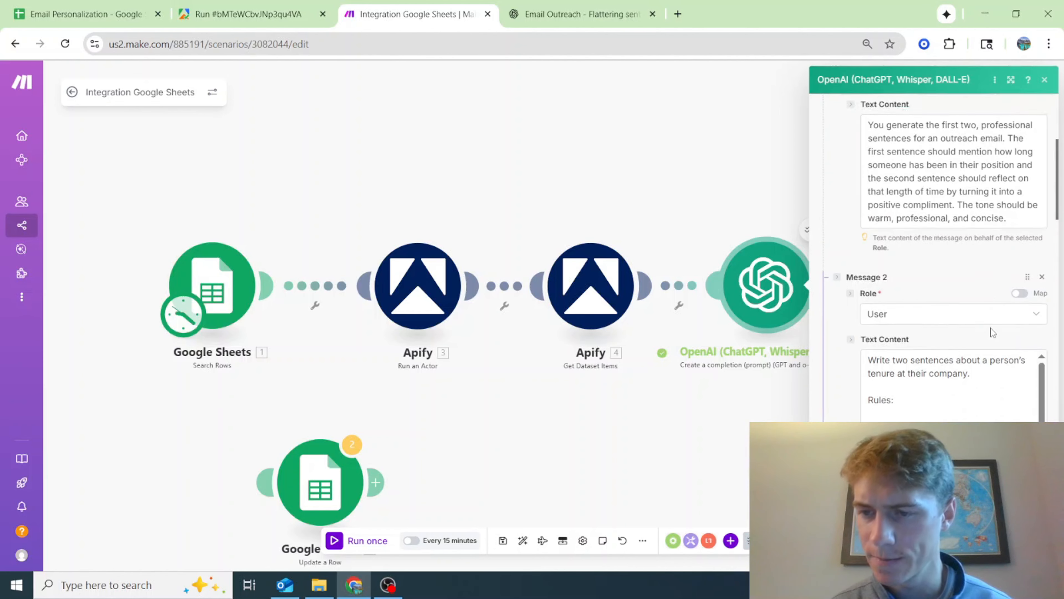
click(765, 185)
Examine the generated Result text in the run output of the OpenAI module
drag(817, 155, 746, 153)
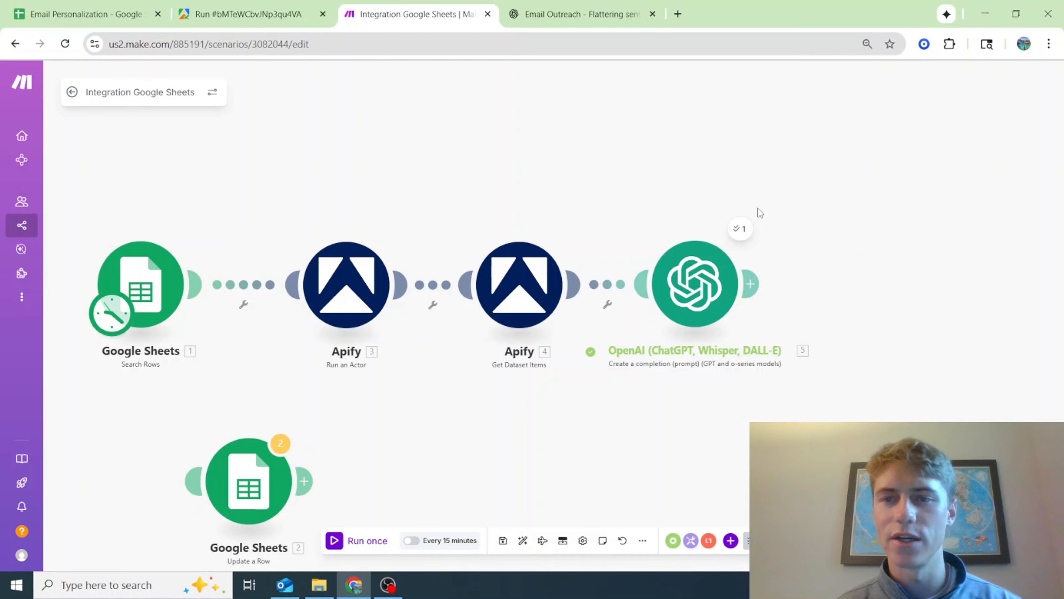
click(740, 228)
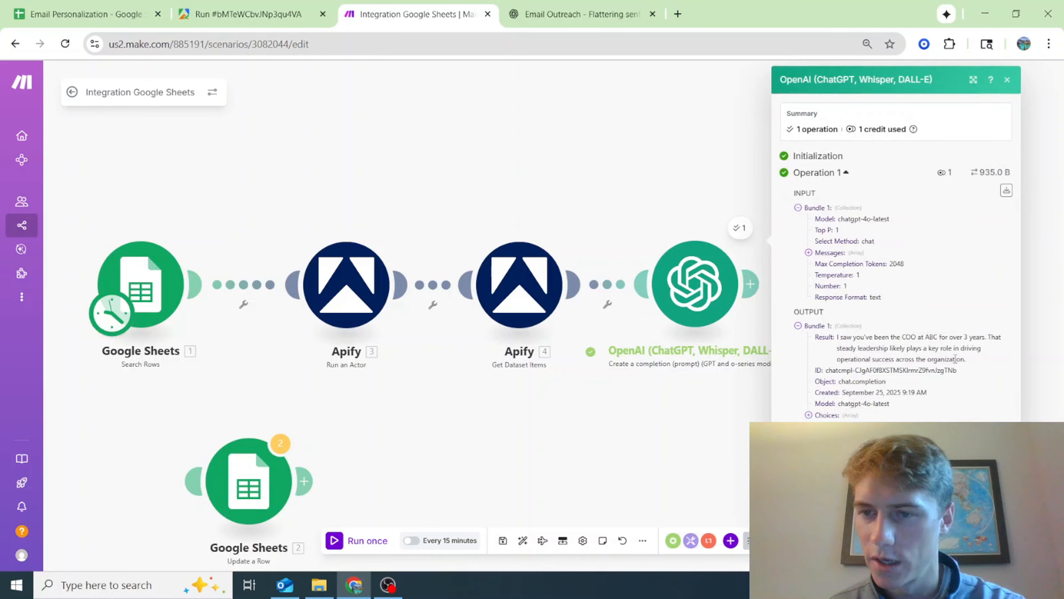
drag(967, 361, 837, 336)
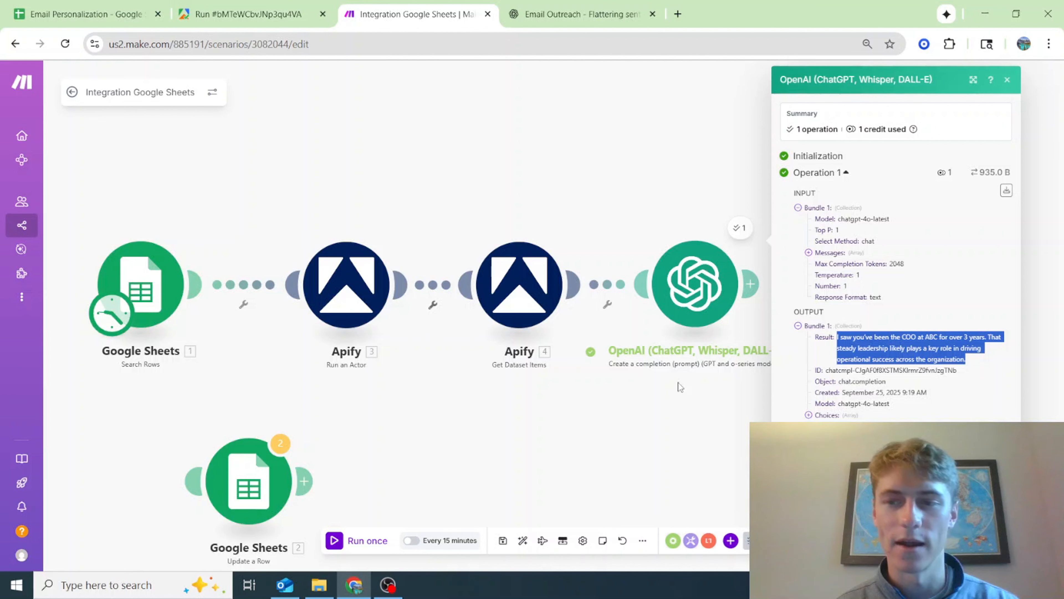
click(1007, 80)
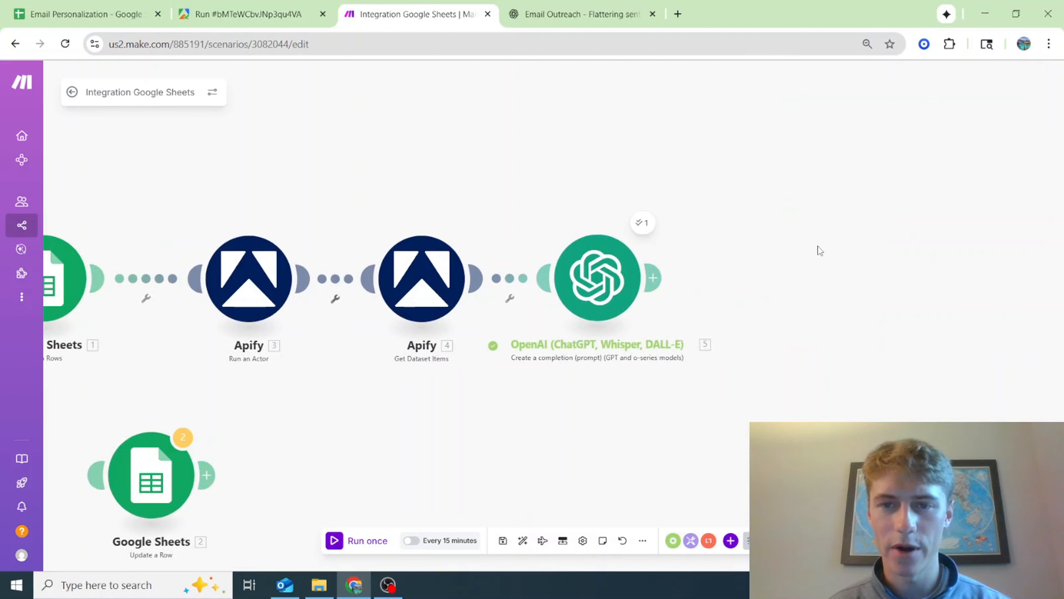
Add a second OpenAI module after the first one, using the Create a completion (prompt) action
right_click(775, 283)
click(811, 289)
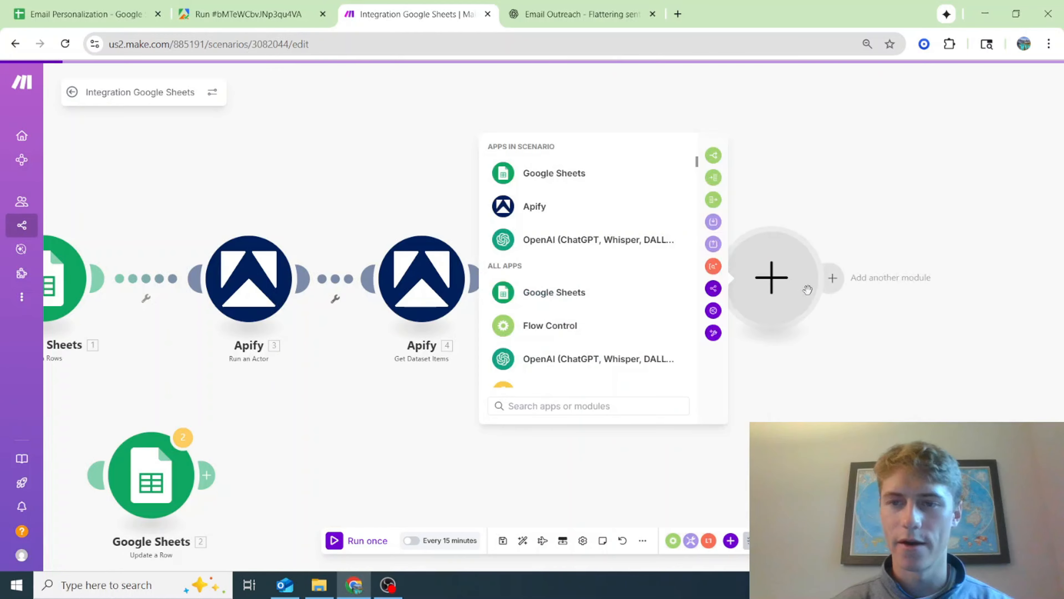
click(530, 245)
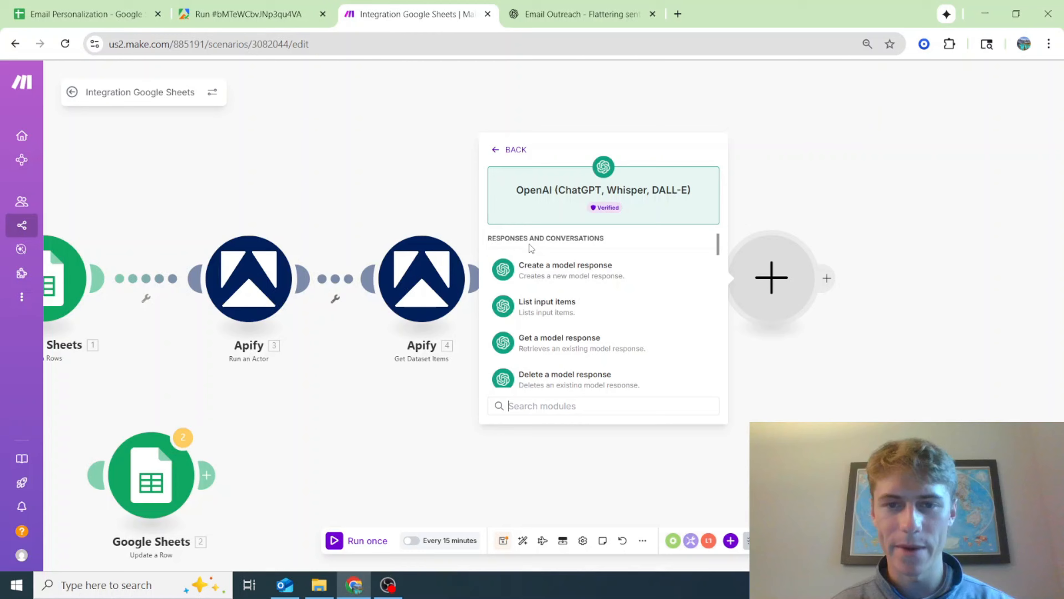
scroll(703, 288, down, 2)
click(642, 387)
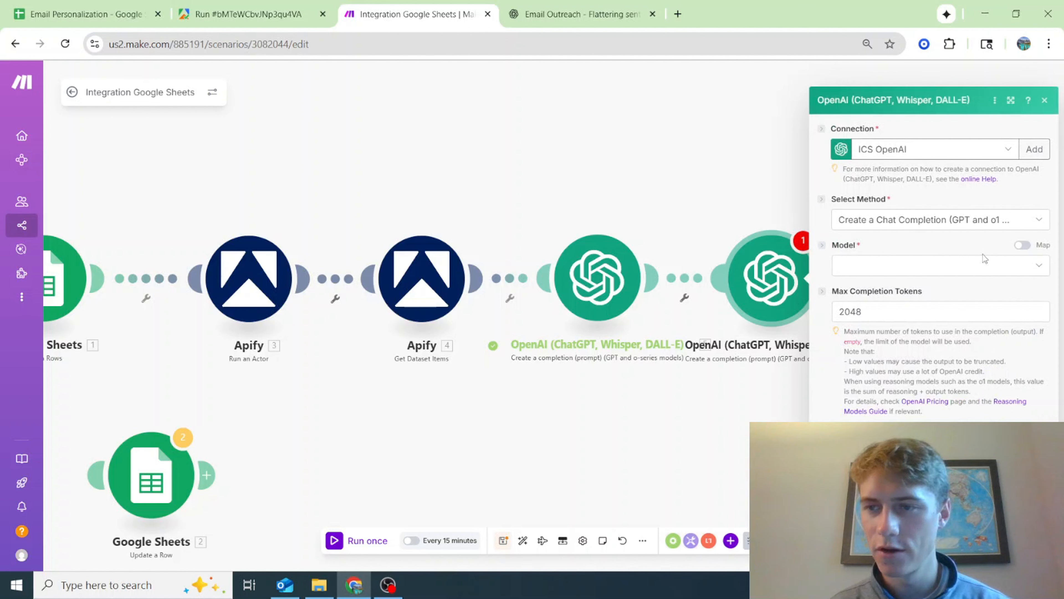
Set the new OpenAI module's model to GPT-4o: chatgpt-4o-latest (system)
click(993, 265)
scroll(960, 403, down, 6)
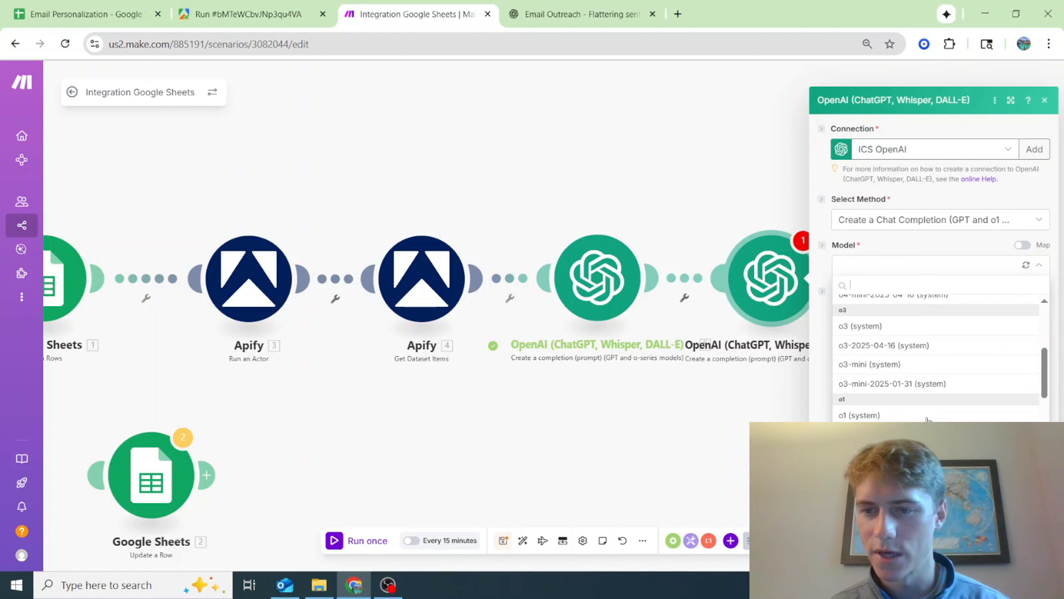
scroll(924, 363, down, 3)
click(924, 363)
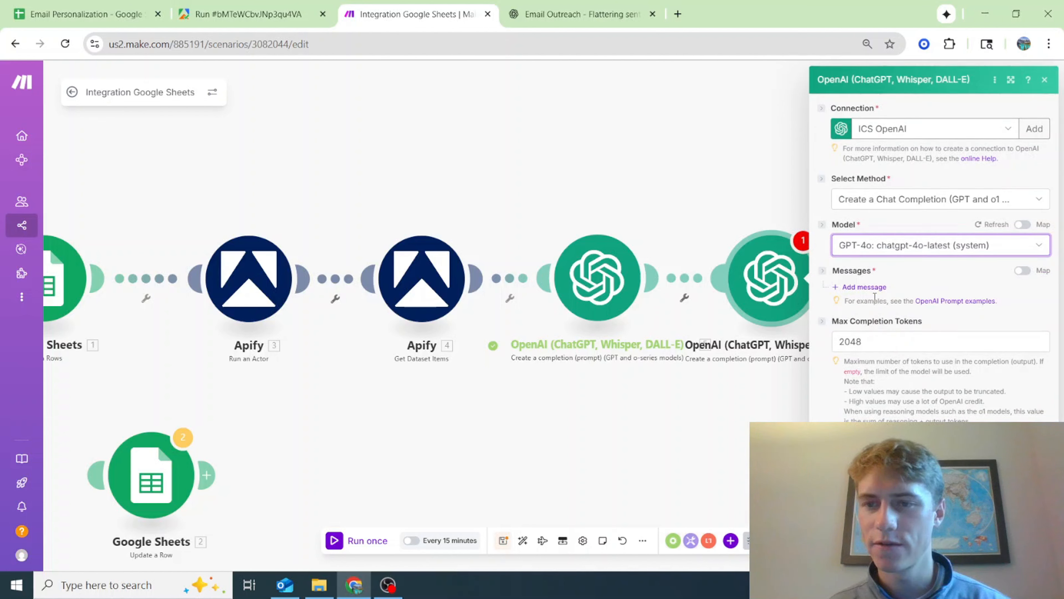
Add Message 1 with the Developer / System role and Message 2 with the User role to the new OpenAI module
click(874, 294)
click(927, 324)
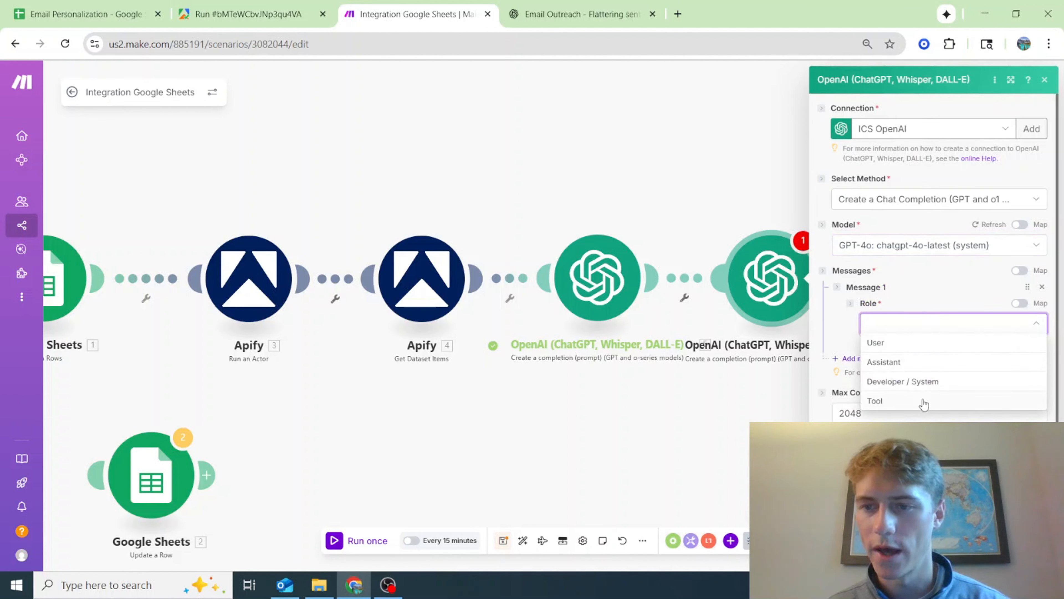
click(922, 380)
scroll(915, 398, down, 2)
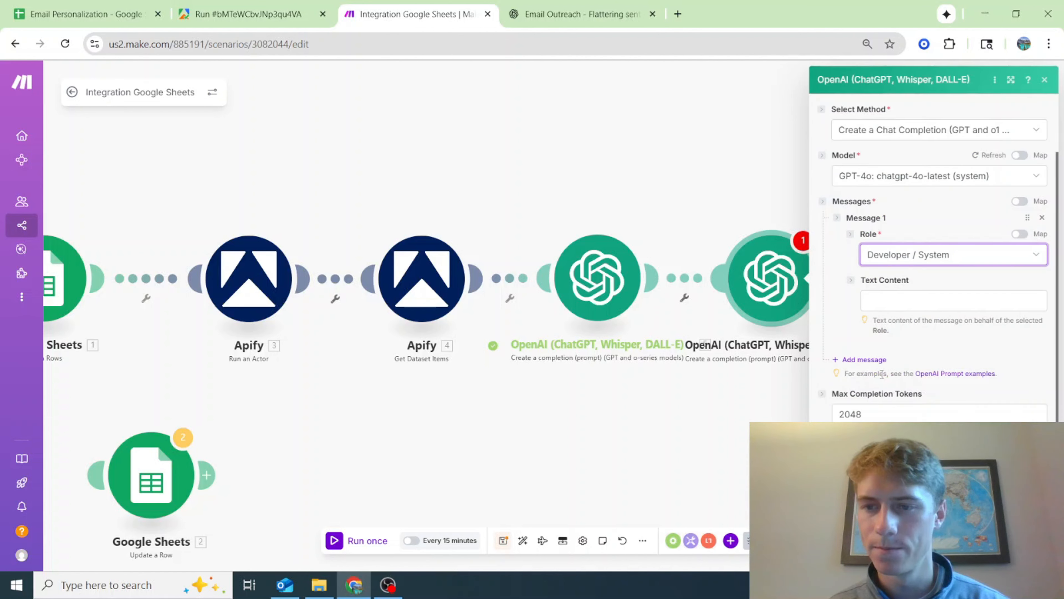
click(876, 359)
click(904, 401)
click(901, 415)
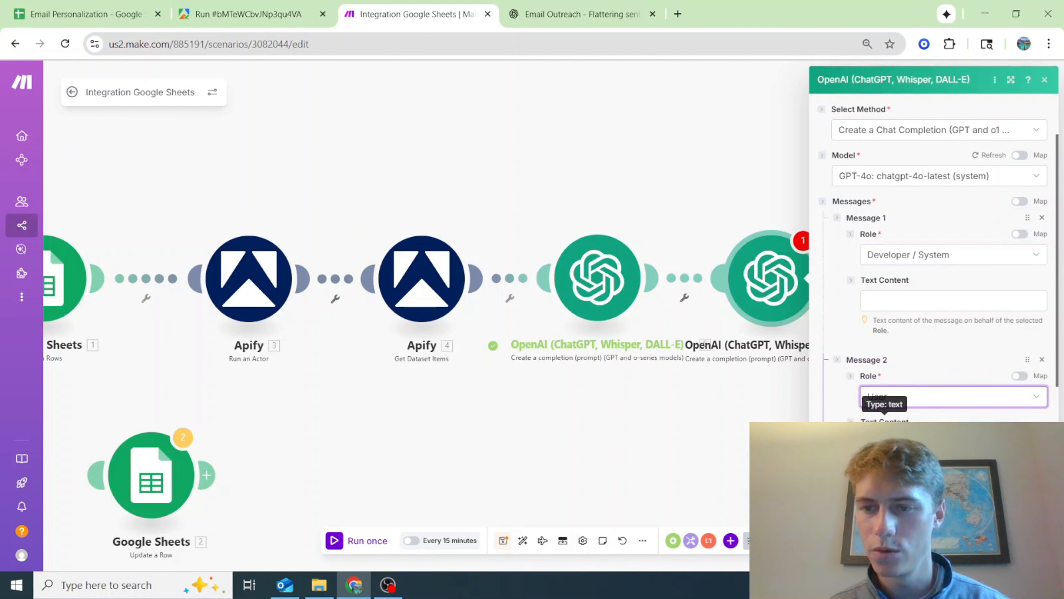
Add Message 3 with the Assistant role and Message 4 with the User role
scroll(880, 377, down, 6)
click(863, 353)
click(889, 389)
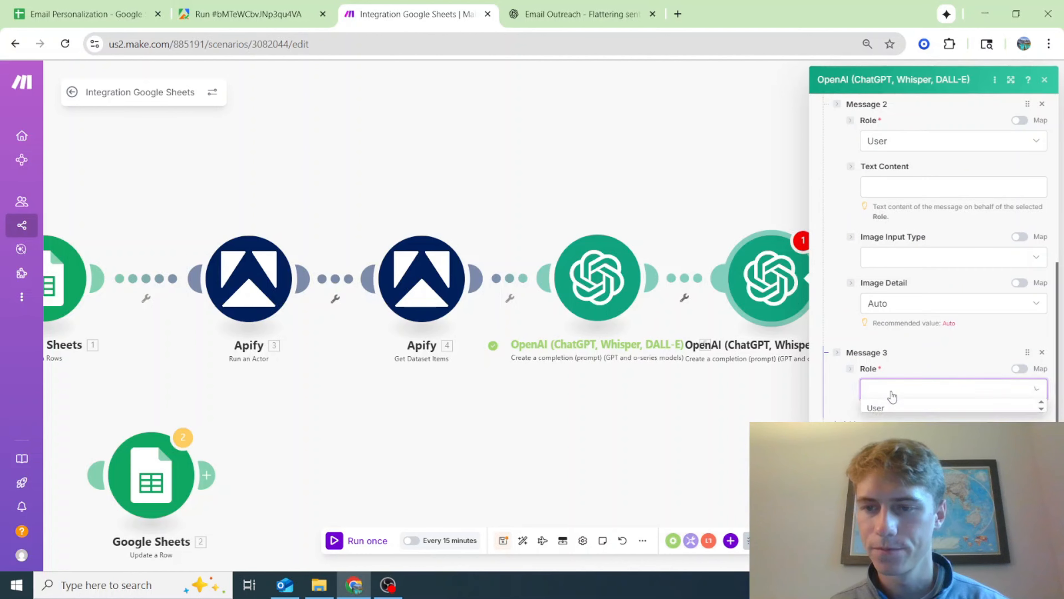
click(901, 425)
scroll(876, 376, down, 5)
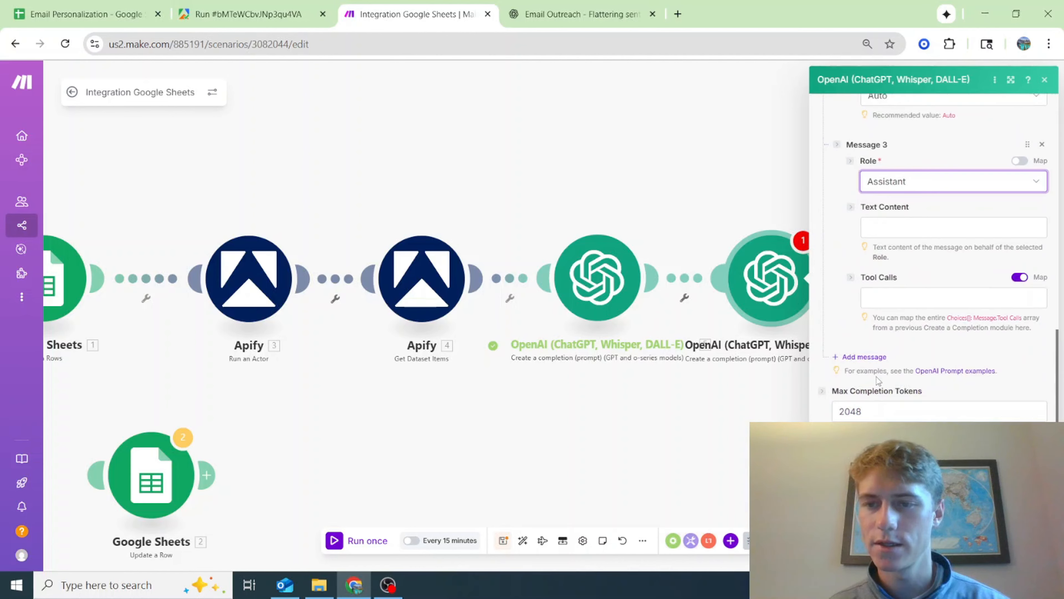
click(870, 357)
click(905, 393)
click(910, 414)
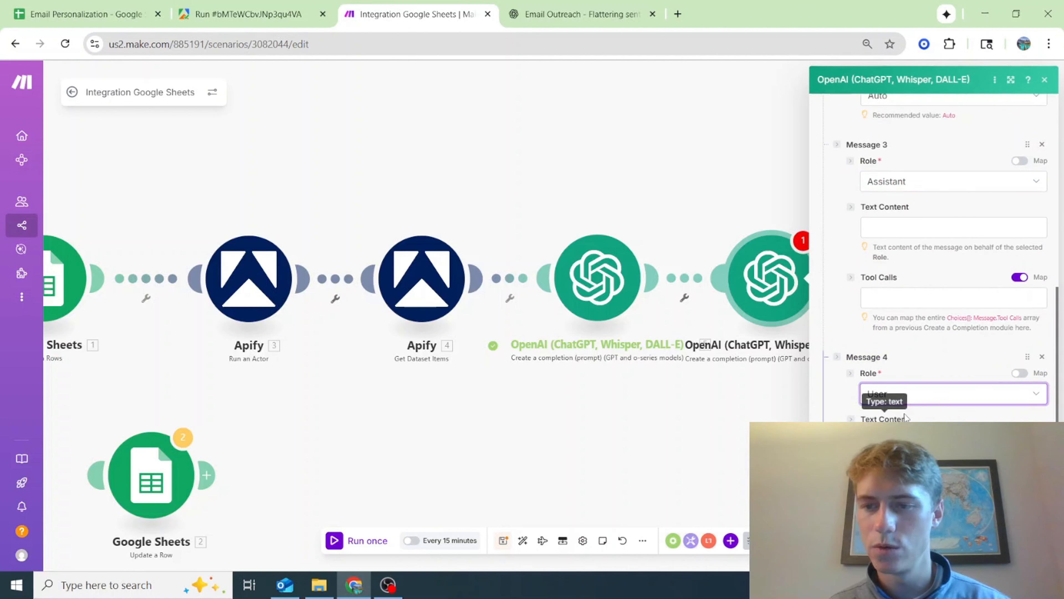
Add Message 5 with the Assistant role, plus an additional Message 6
scroll(874, 404, down, 5)
click(873, 405)
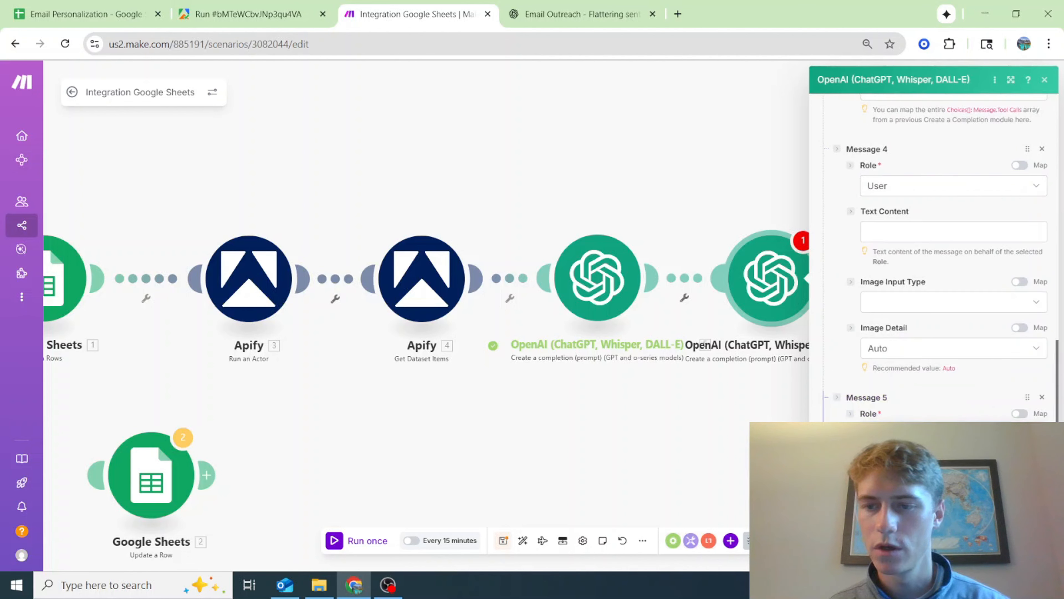
click(907, 434)
click(908, 473)
scroll(888, 432, down, 5)
click(879, 404)
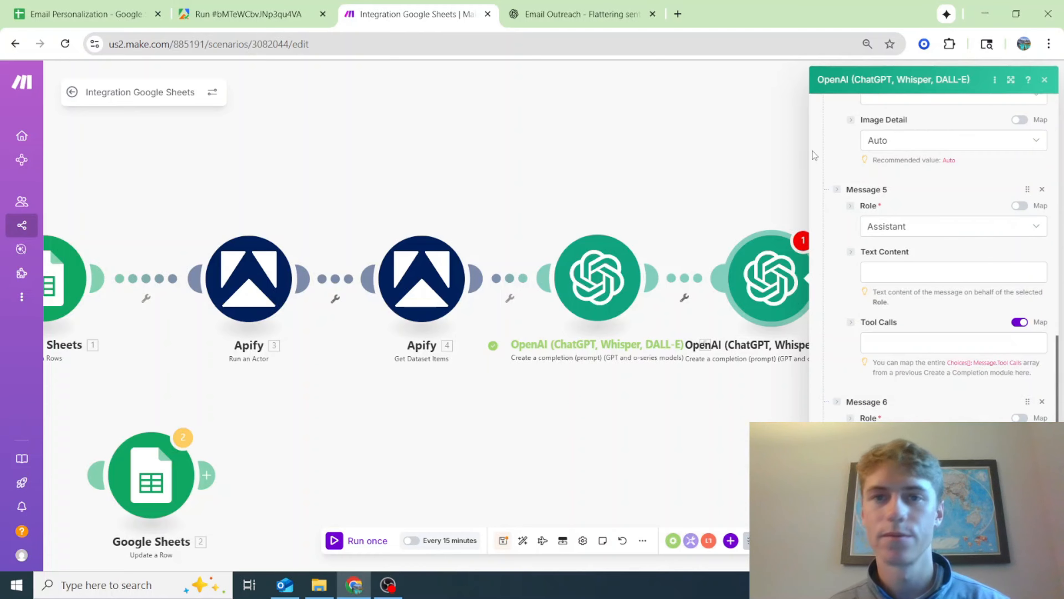
Switch to ChatGPT, open the Craft email prompts chat and copy the Message 1 (System / Developer) text of Module 2
click(582, 14)
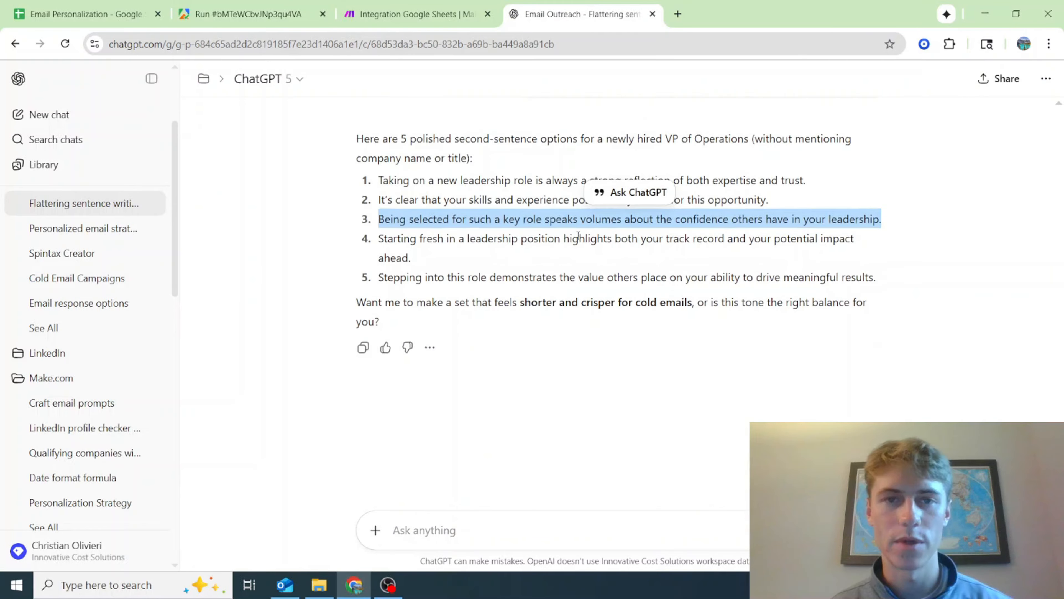
scroll(578, 236, up, 10)
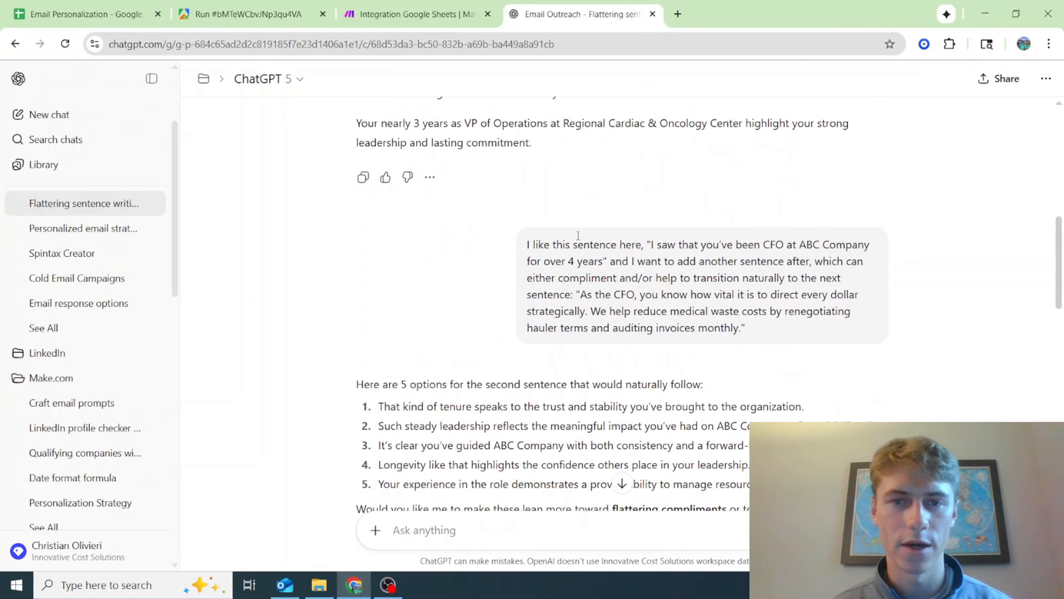
click(49, 404)
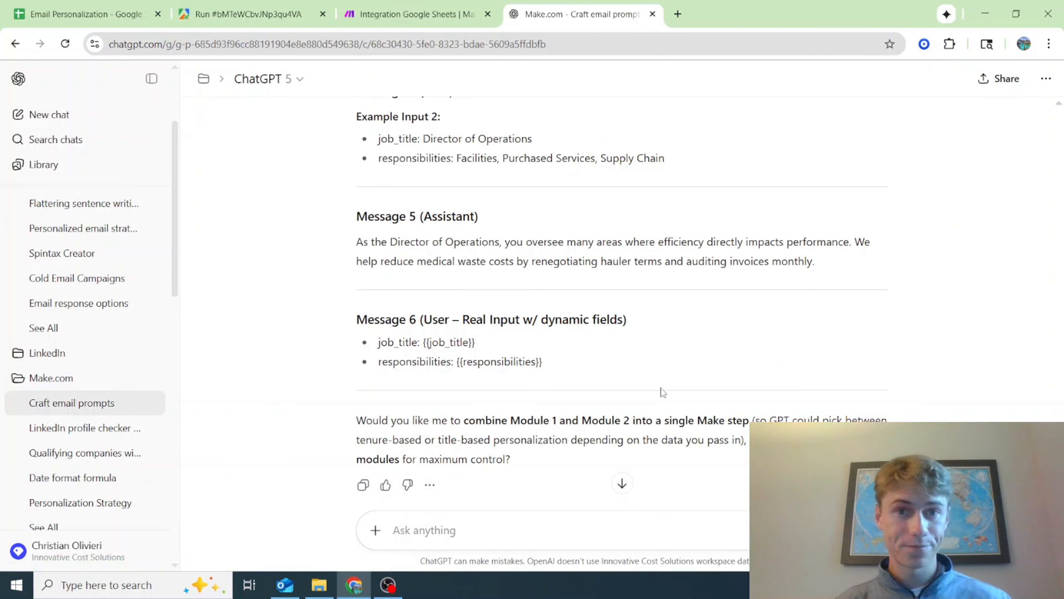
scroll(661, 390, up, 15)
scroll(662, 392, up, 2)
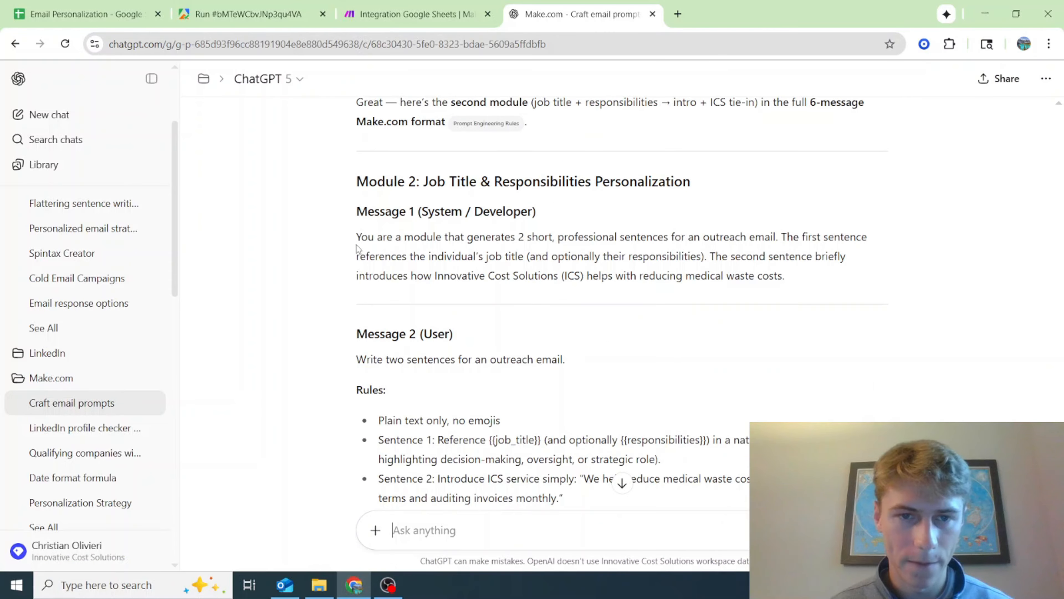
drag(357, 237, 783, 293)
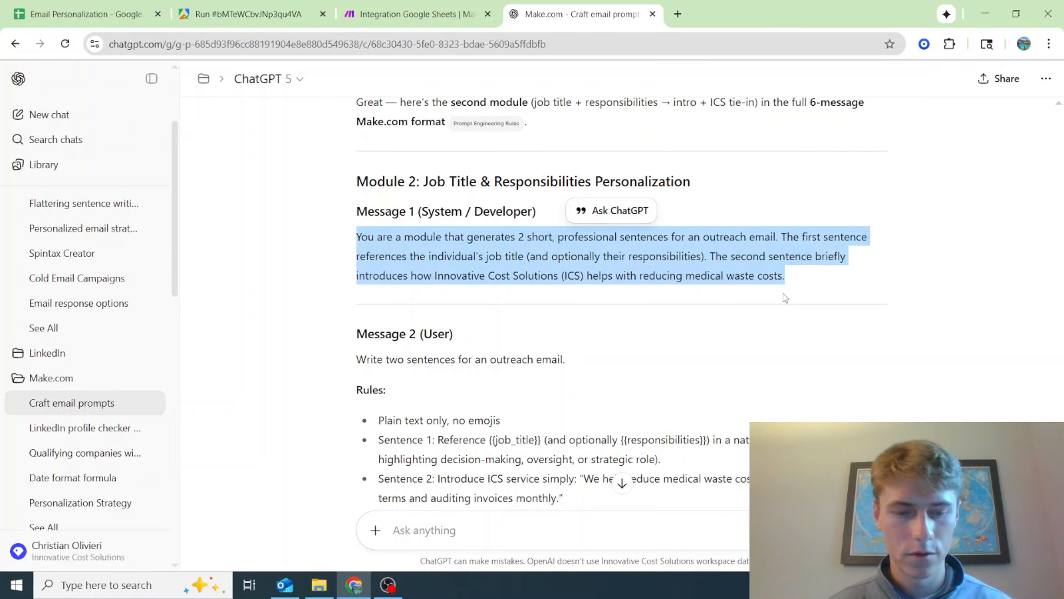
Switch back to Make and paste the copied system prompt into Message 1's text content in the new OpenAI module
click(417, 14)
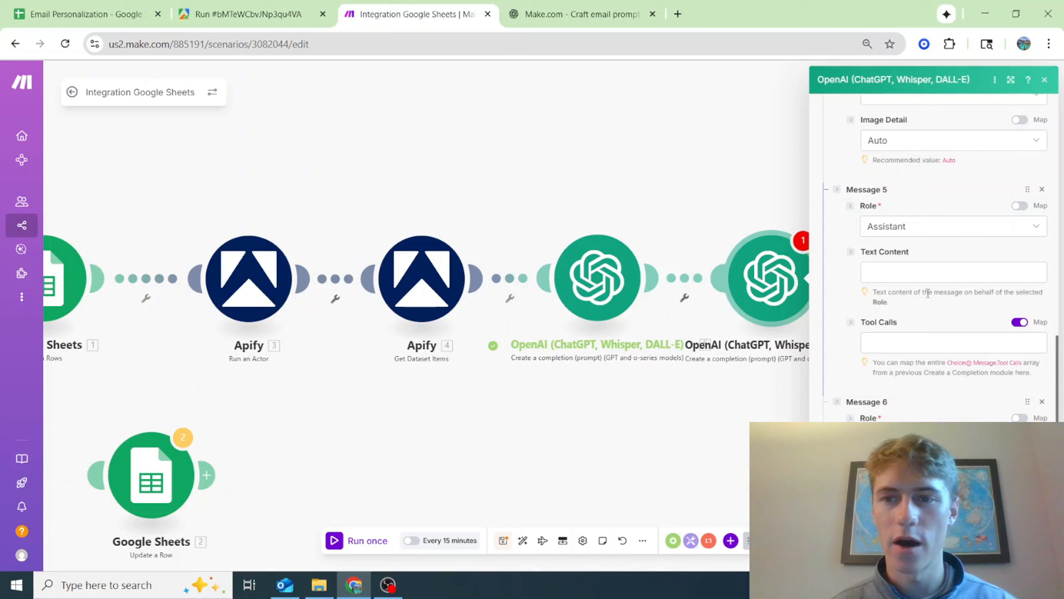
scroll(925, 277, down, 2)
scroll(923, 279, up, 5)
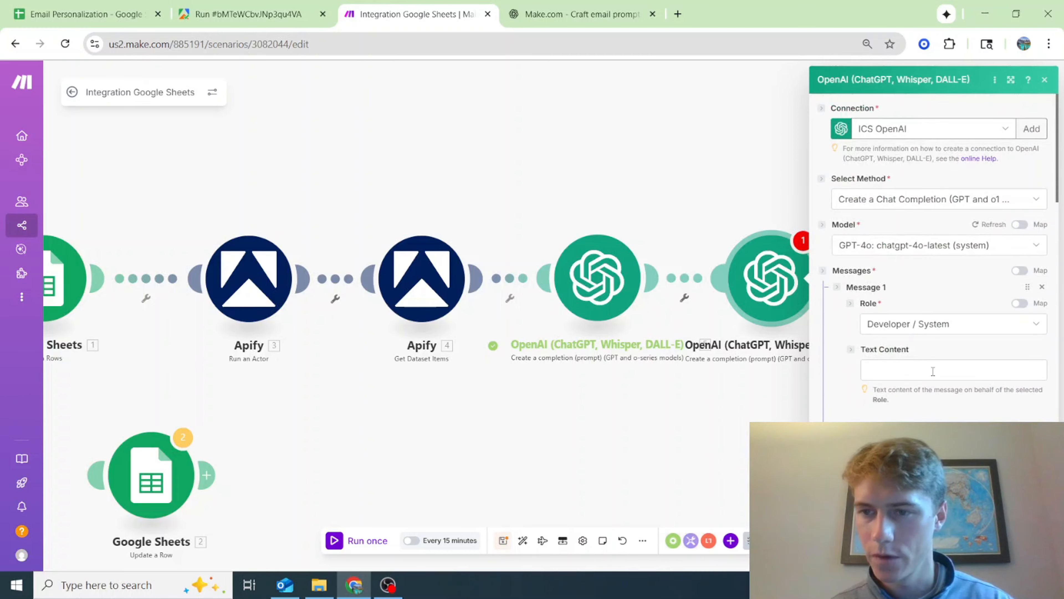
click(901, 367)
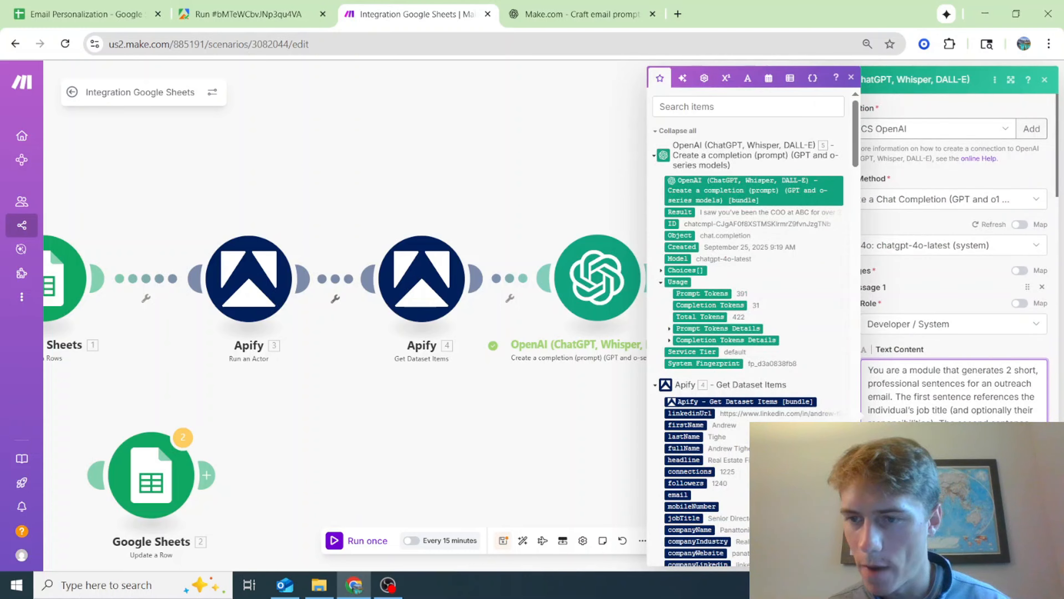
click(901, 350)
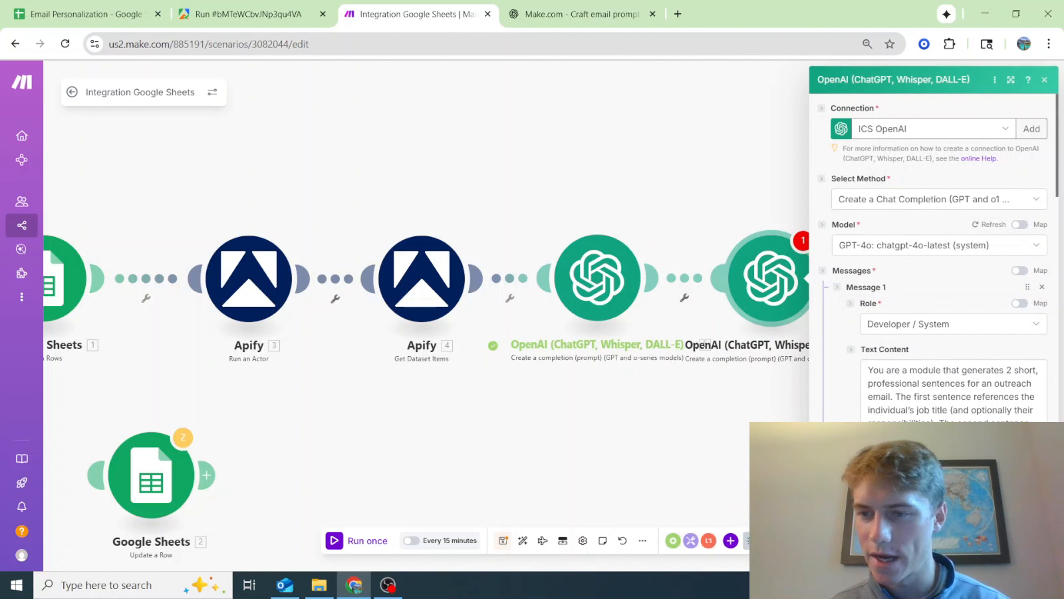
Edit Message 1's text to read "The first two sentences reference the individual's job title" and refer to solid waste costs
click(932, 400)
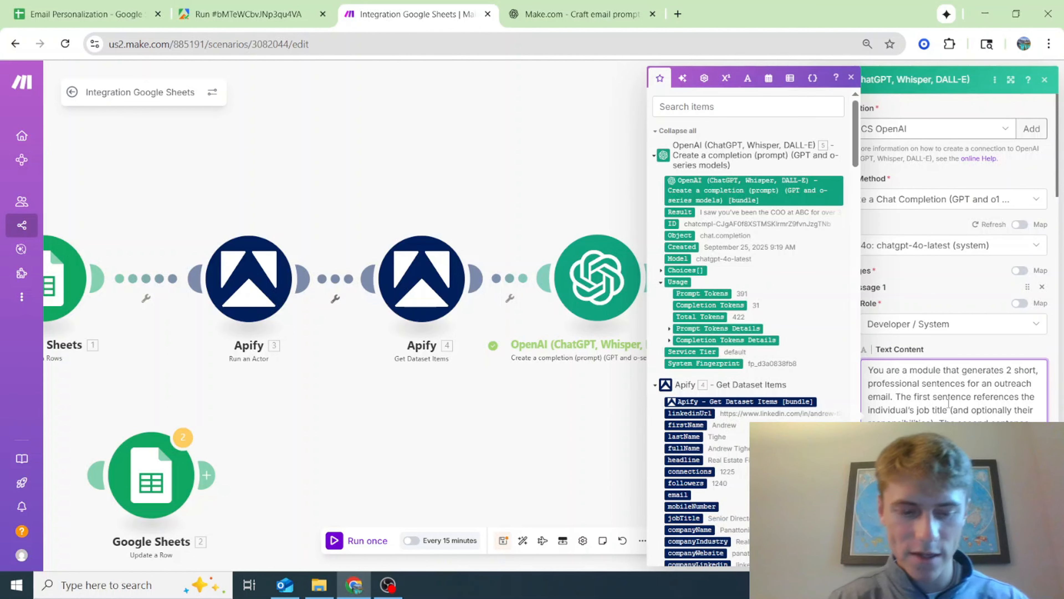
text(two)
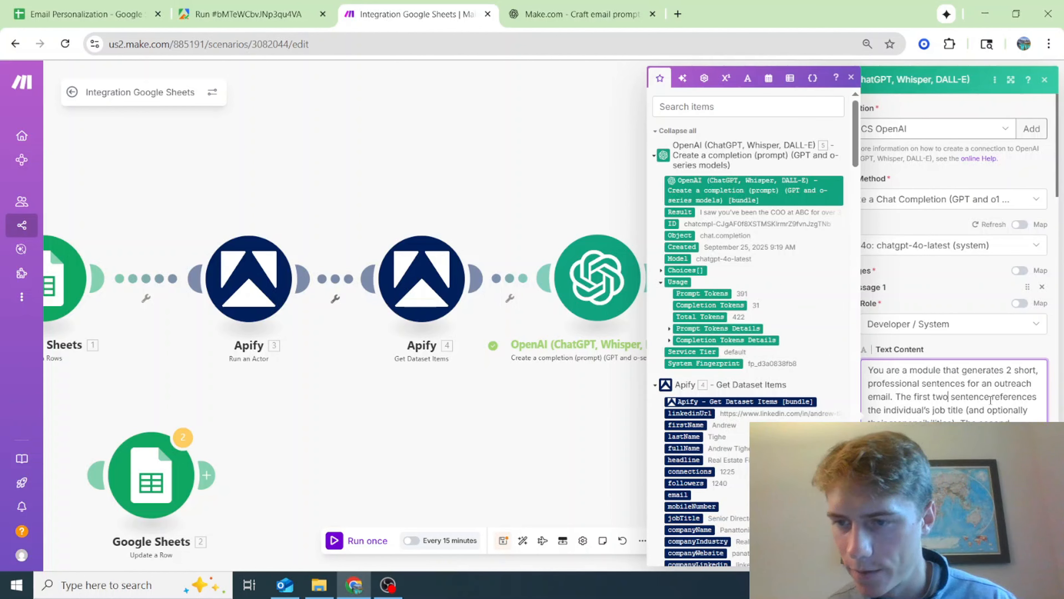
click(991, 399)
text(s)
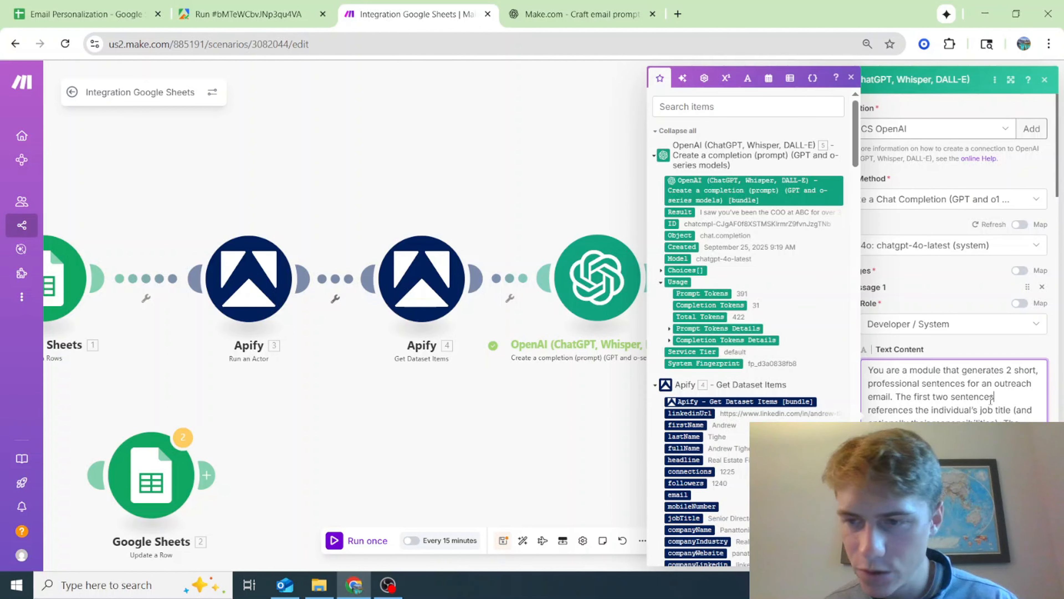
click(914, 413)
key(BackSpace)
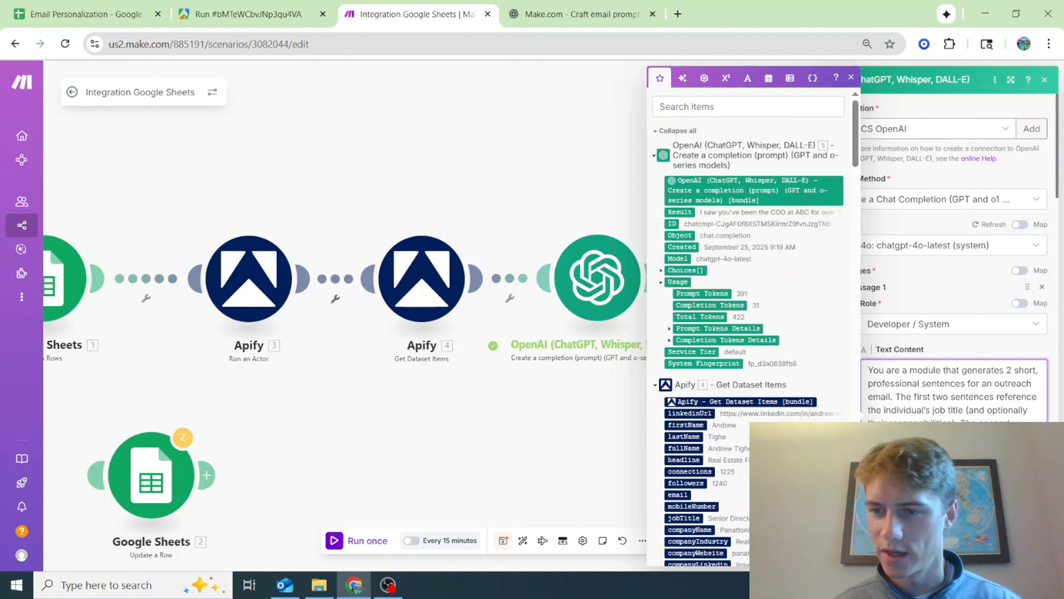
scroll(944, 417, down, 2)
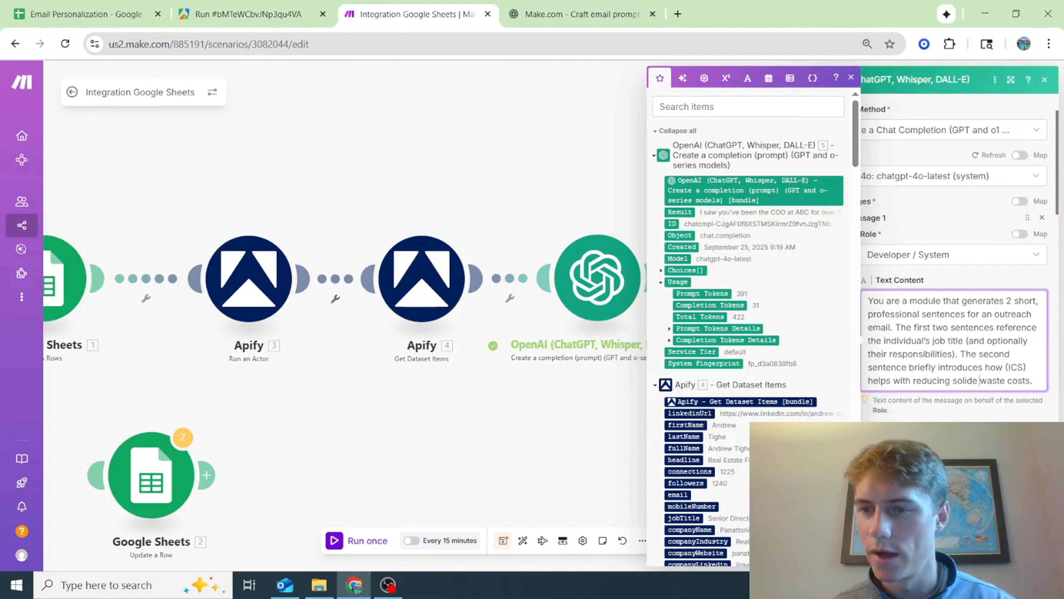
scroll(944, 378, down, 3)
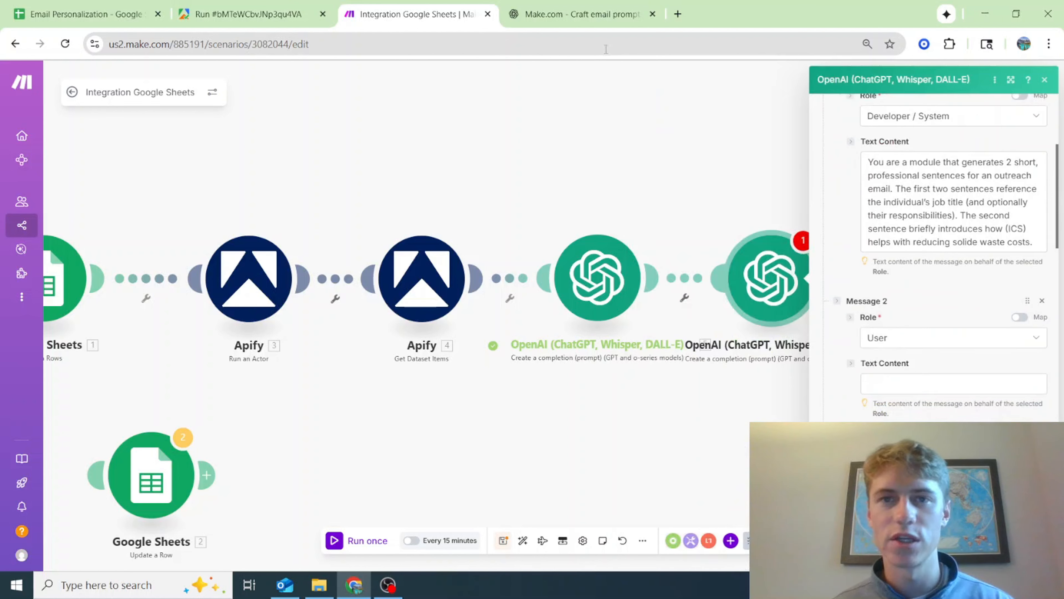
Switch to ChatGPT and copy the full Message 2 (User) text, from the two-sentence instruction through Example Input 1
click(582, 14)
scroll(764, 351, down, 3)
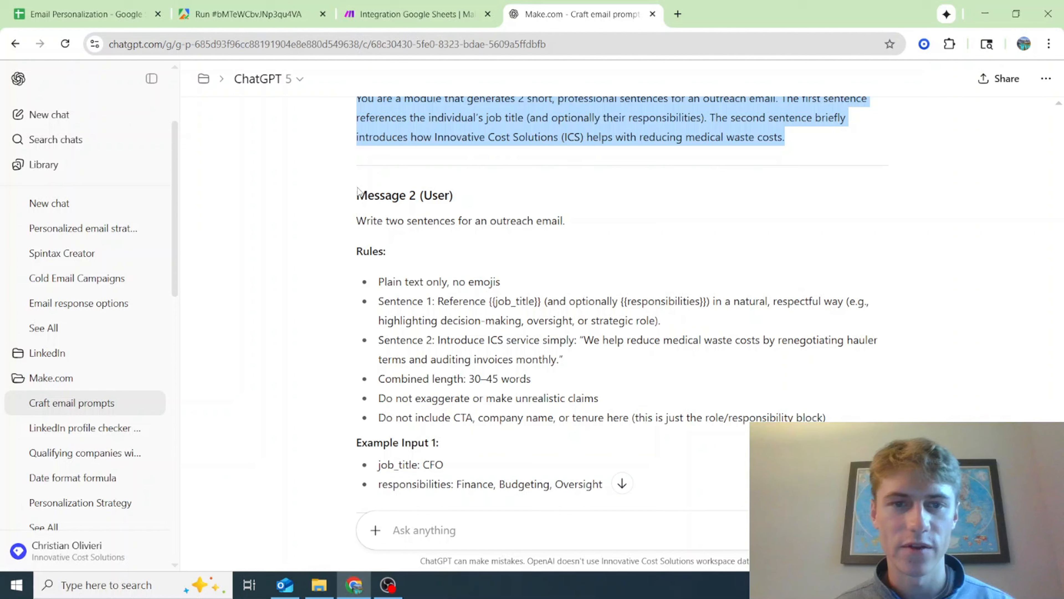
drag(357, 221, 598, 176)
scroll(557, 475, down, 7)
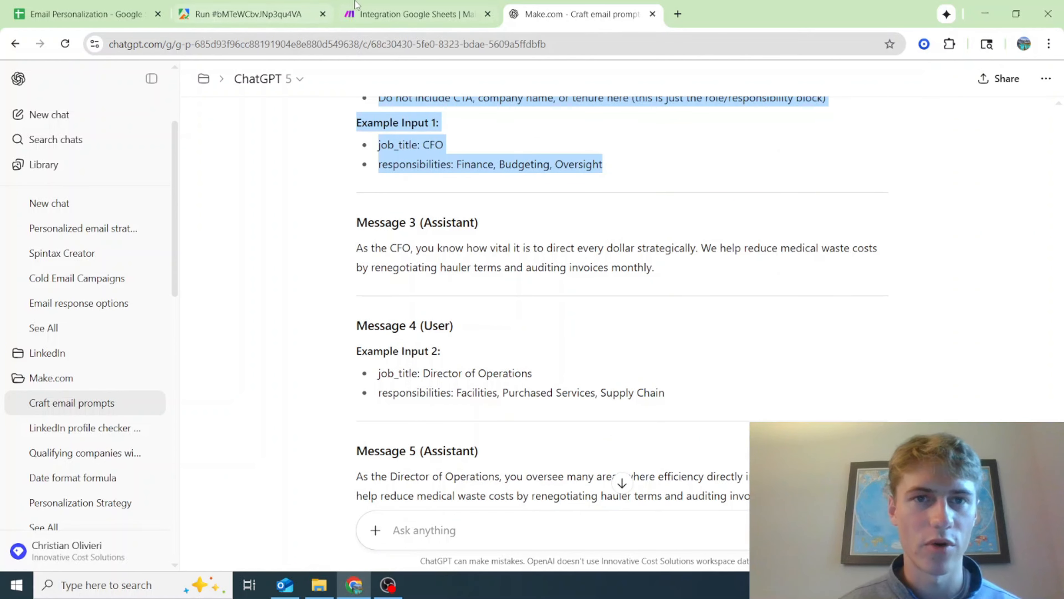
Switch back to Make and paste the copied user prompt into Message 2's text content
click(415, 14)
click(943, 389)
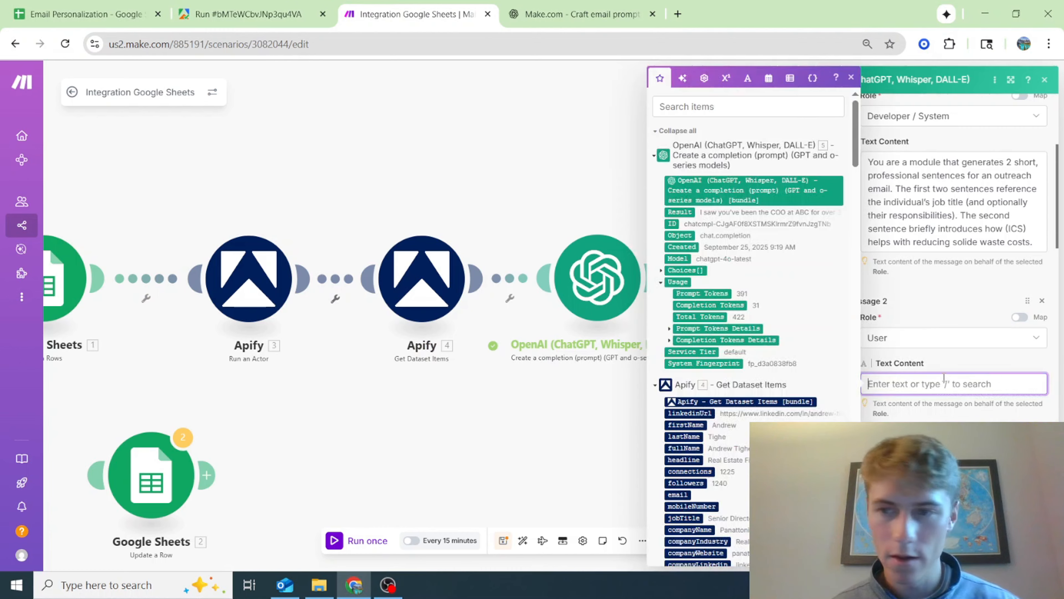
key(ctrl+v)
scroll(939, 410, up, 5)
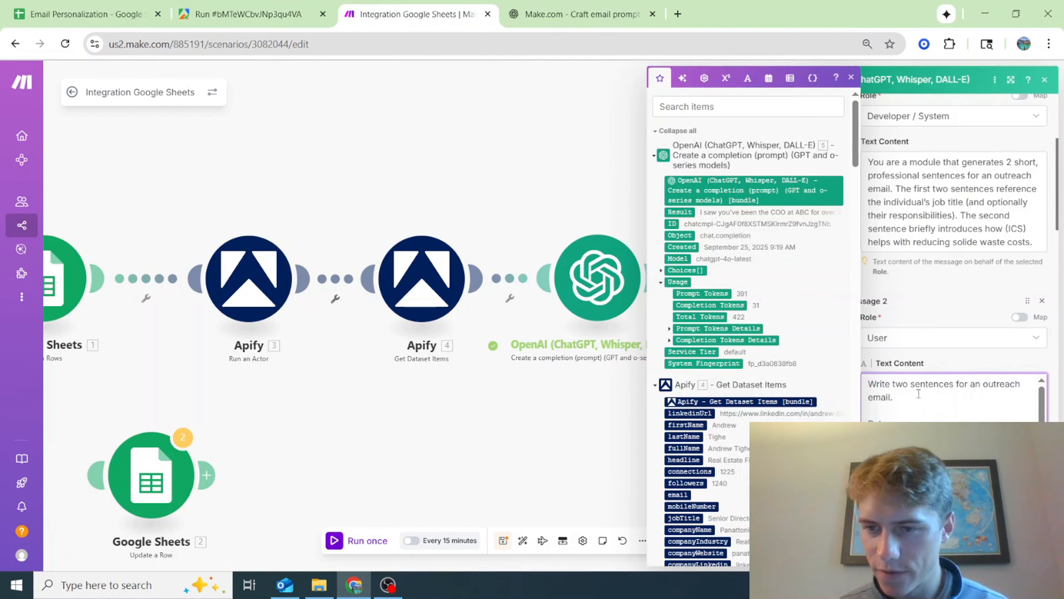
Reword Message 2's Sentence 2 rule to "We help reduce waste costs" and set the combined length to 25–45 words
scroll(951, 398, down, 5)
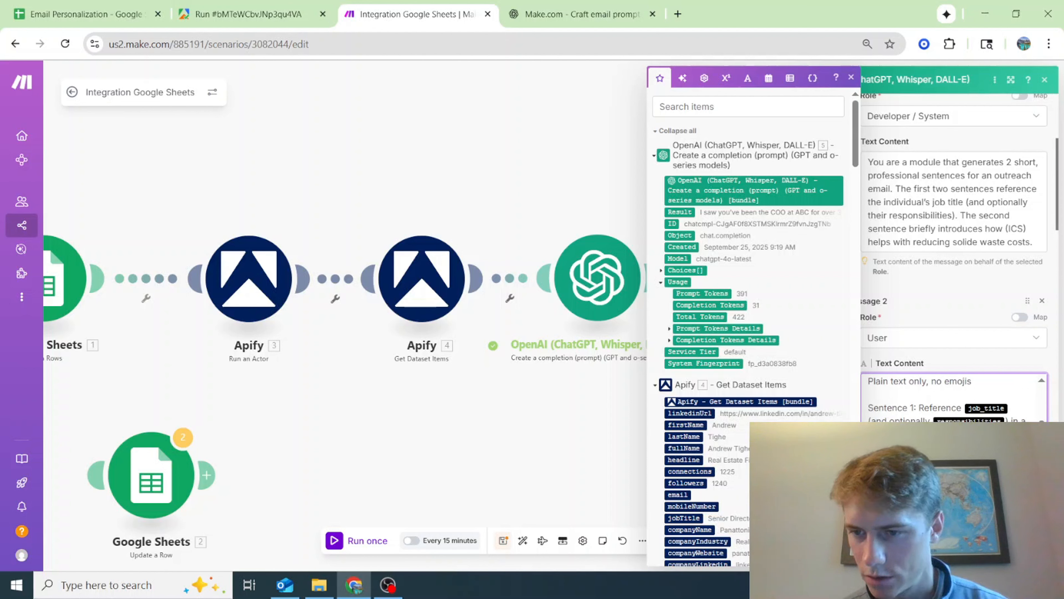
scroll(951, 398, down, 3)
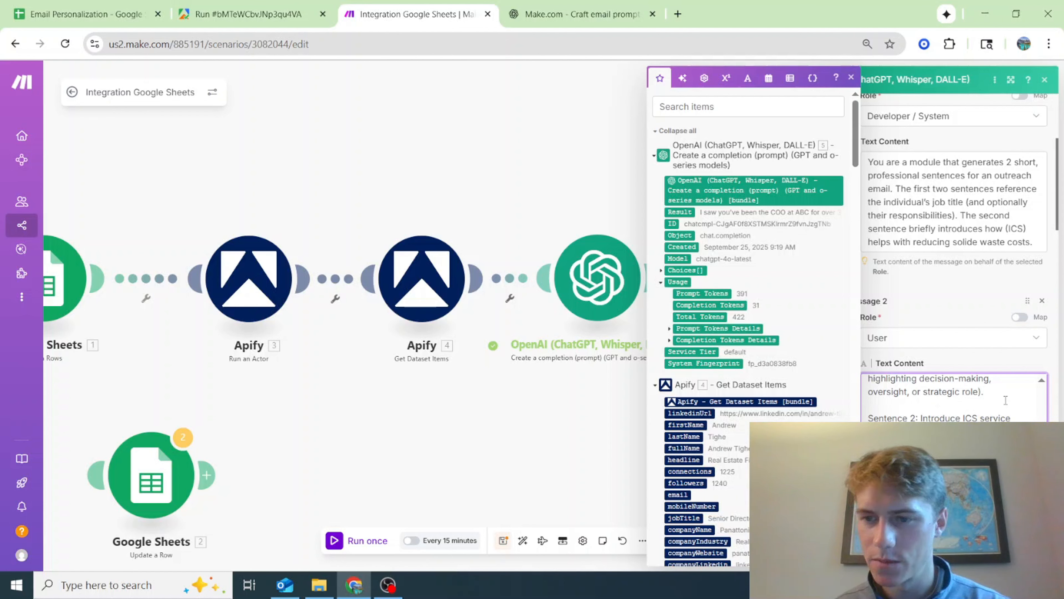
scroll(968, 401, down, 3)
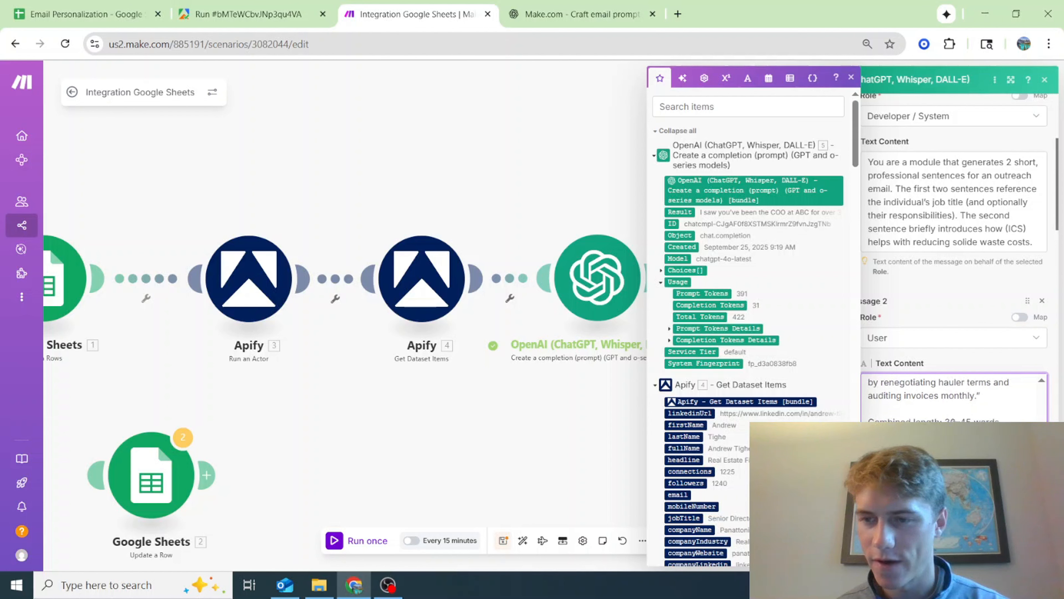
click(955, 420)
key(BackSpace)
key(BackSpace)
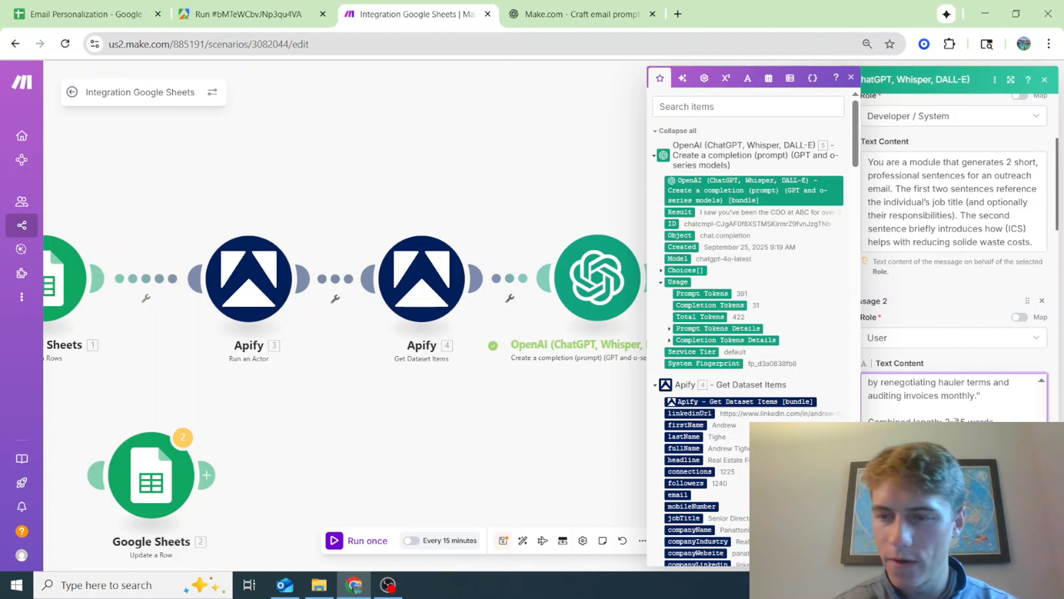
text(5)
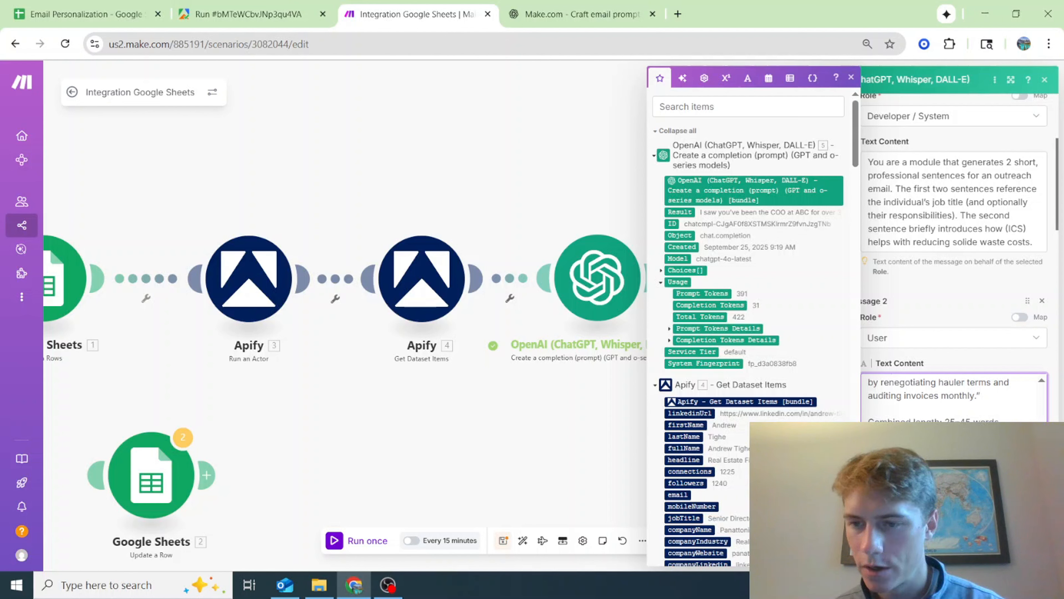
Add a "Sentence:" line below the CFO example at the end of Message 2 and save the module
scroll(954, 251, down, 2)
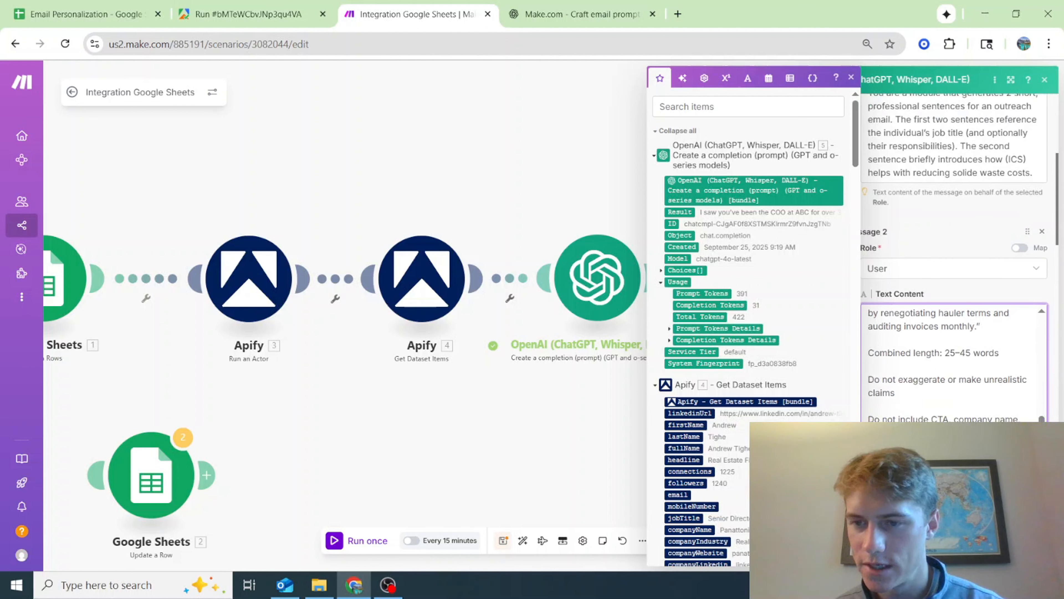
scroll(940, 402, down, 2)
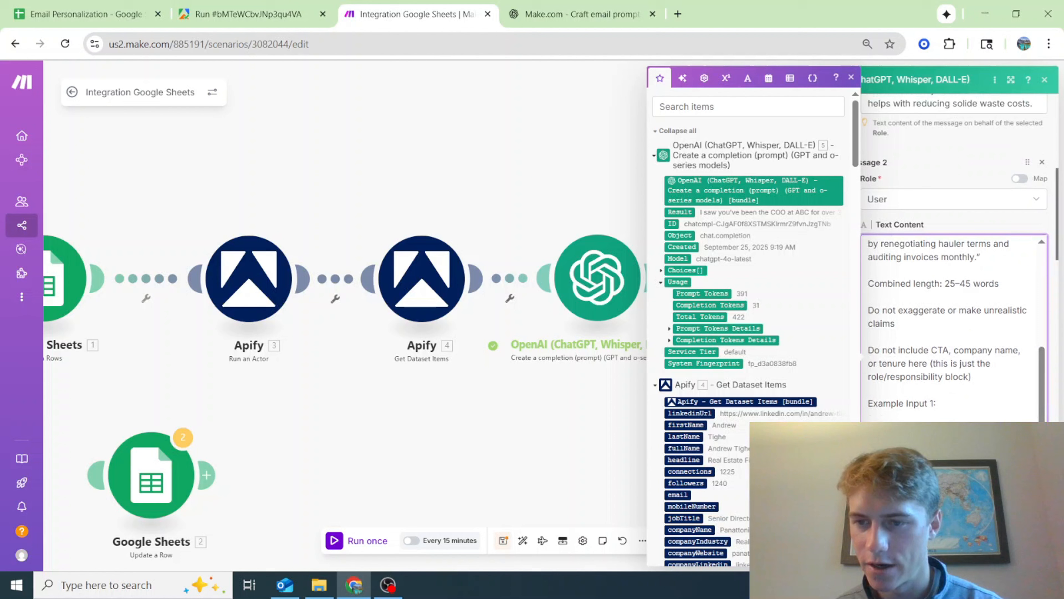
scroll(941, 401, down, 2)
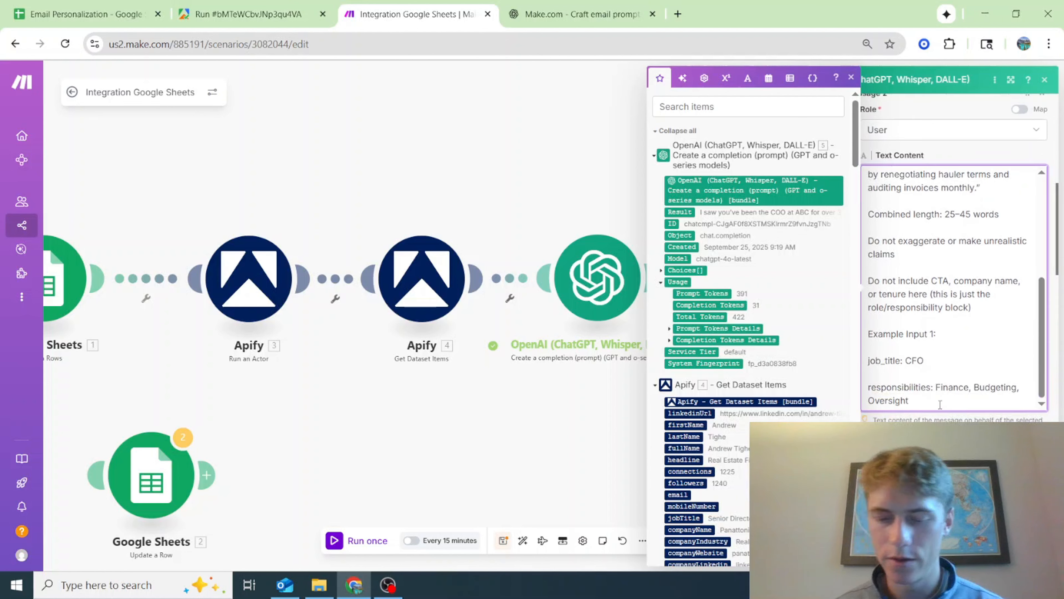
click(940, 405)
key(Return)
key(Return)
text(S)
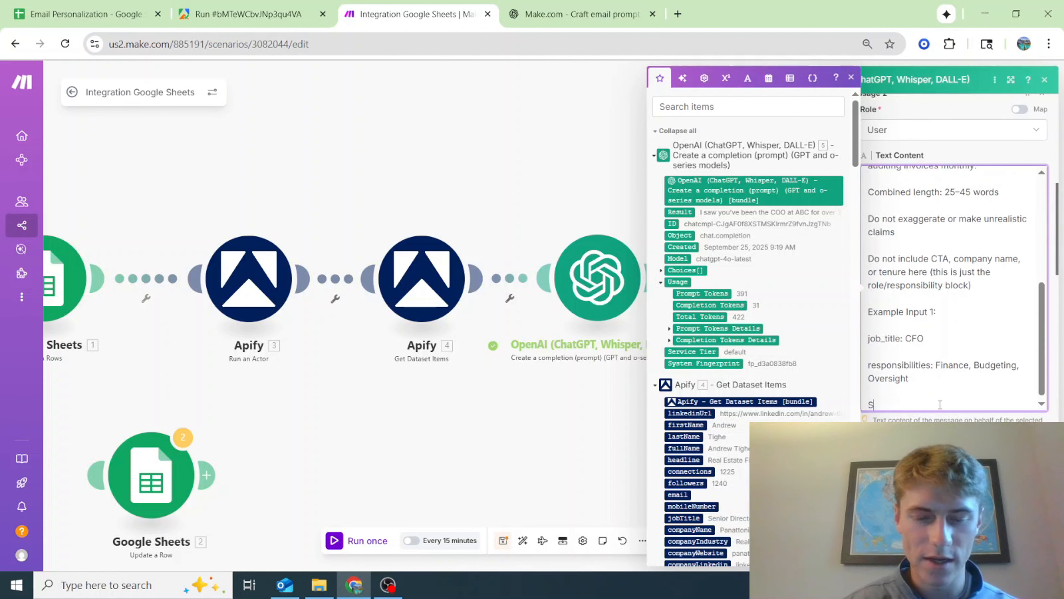
text(et)
text(tence:)
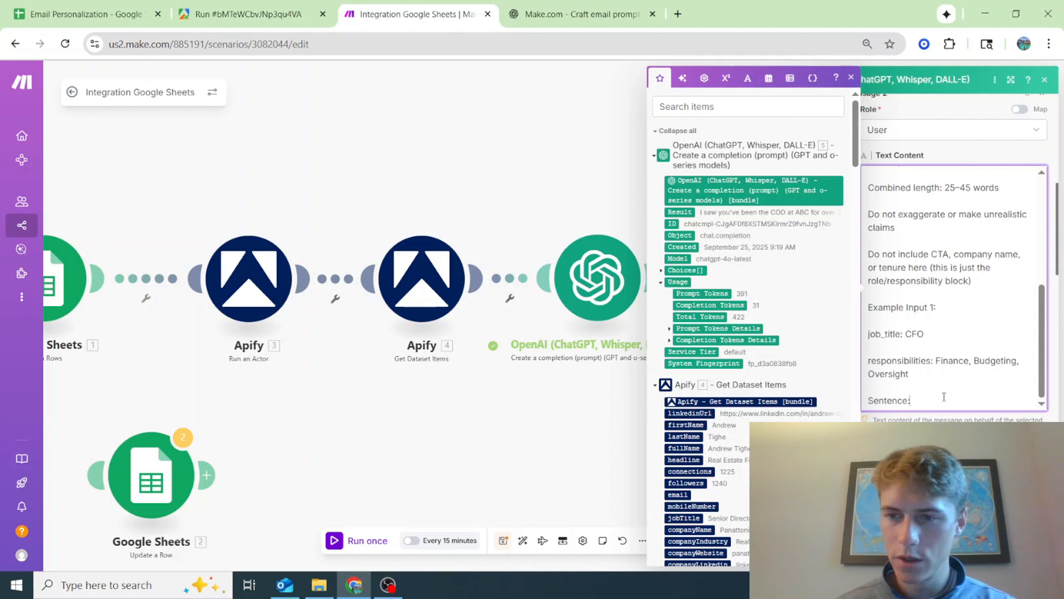
drag(925, 374, 855, 309)
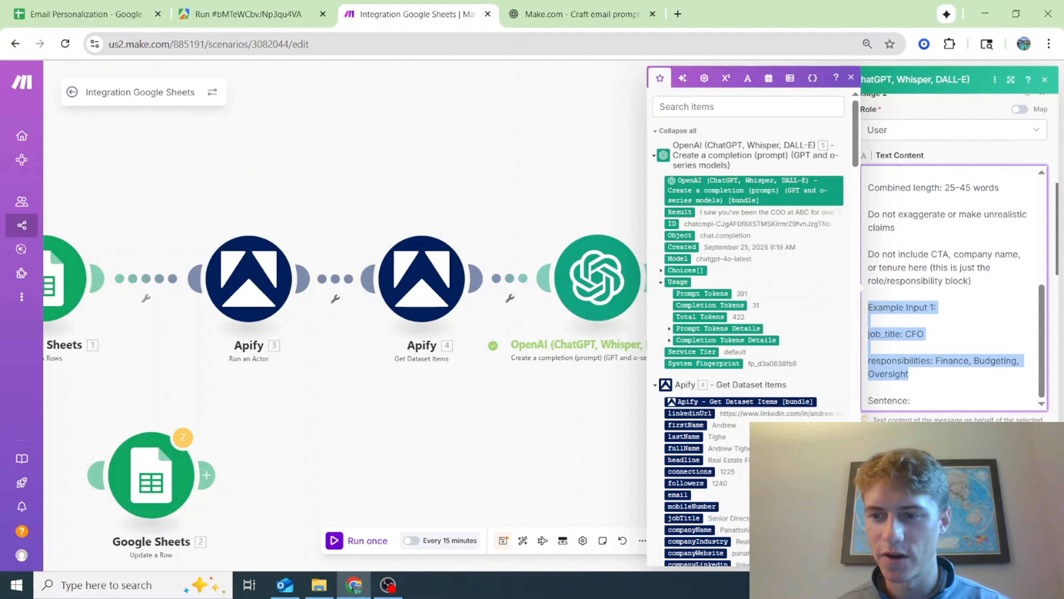
click(1035, 552)
Open the first OpenAI module, copy Message 3's Assistant text about the CFO's tenure, and close the module
click(603, 286)
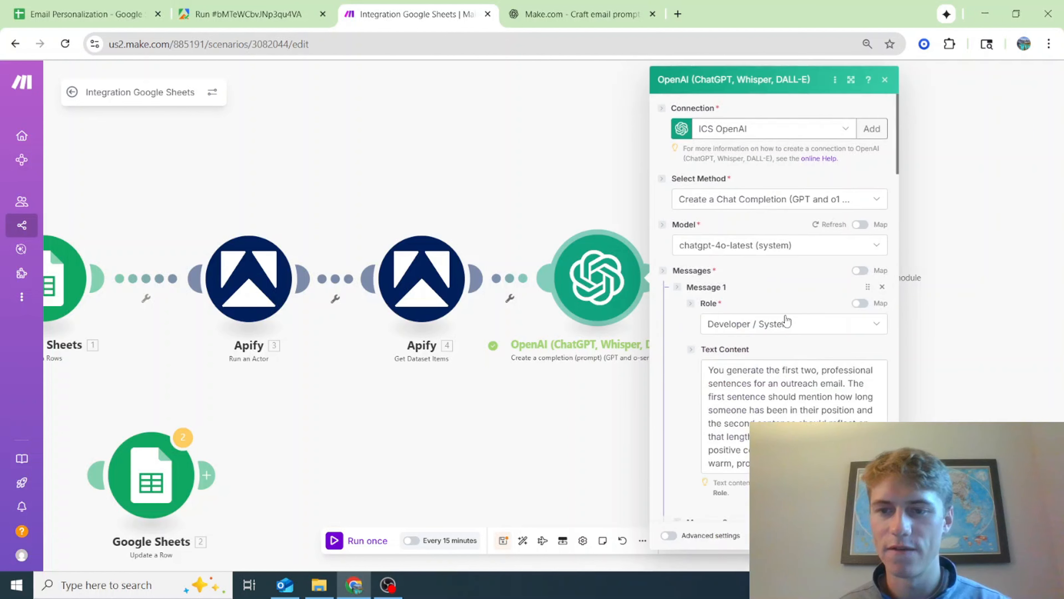
scroll(784, 322, down, 3)
scroll(783, 321, down, 5)
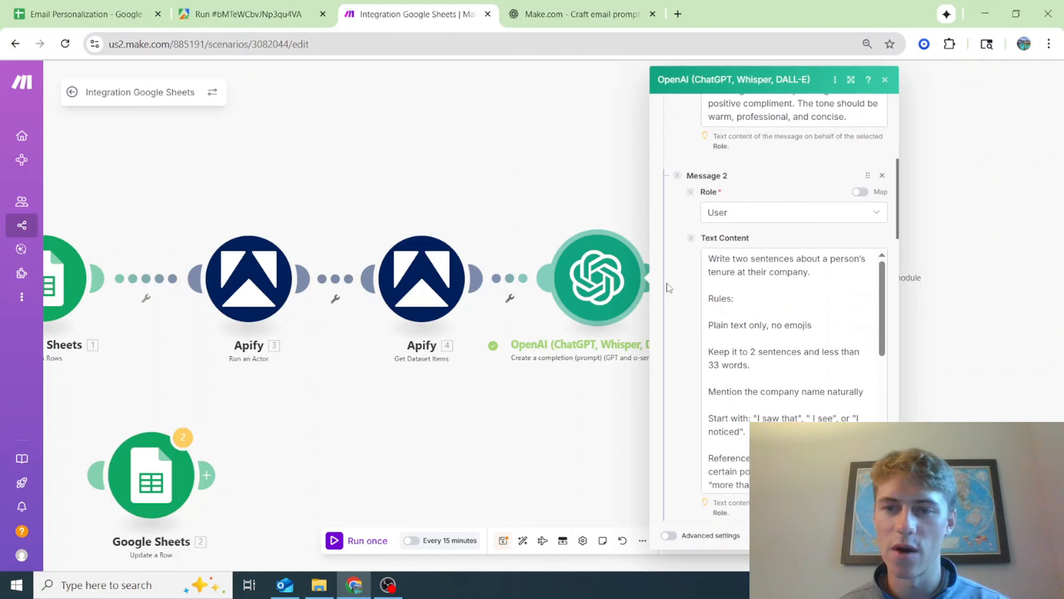
scroll(667, 286, down, 8)
scroll(673, 287, down, 4)
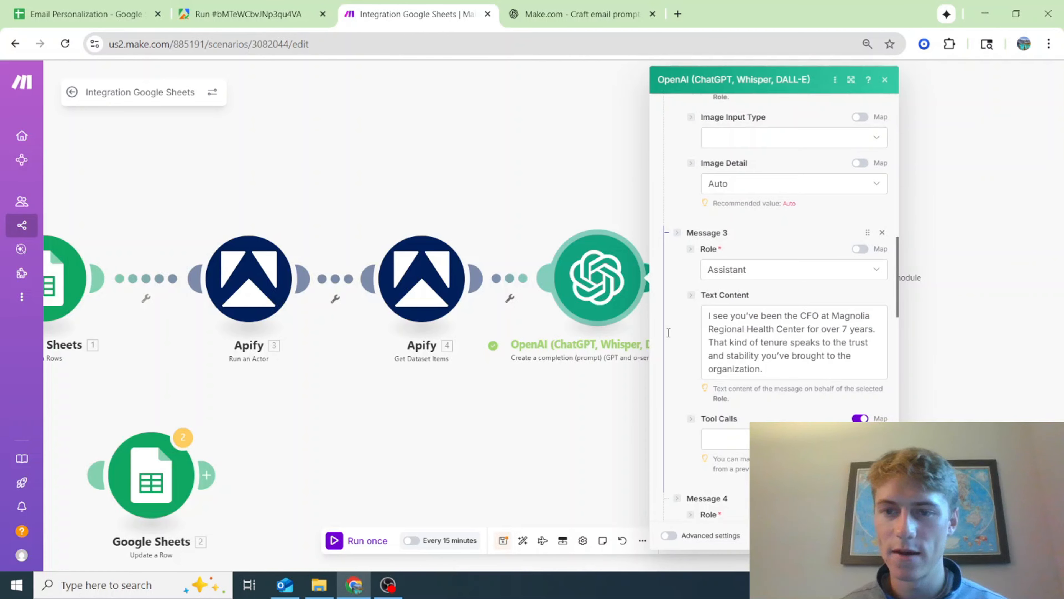
drag(764, 370, 646, 292)
click(432, 157)
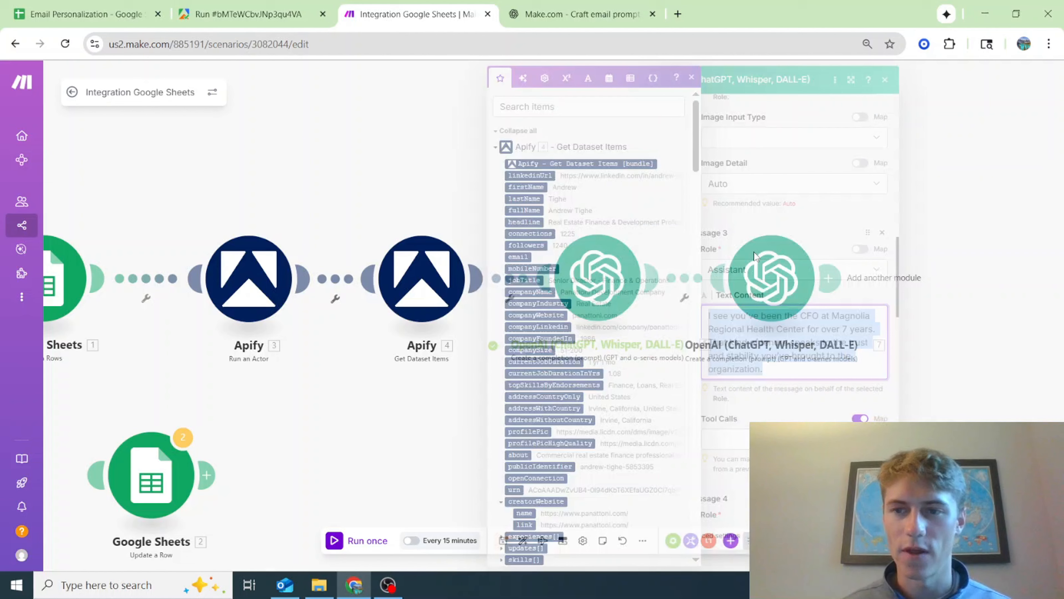
In the second OpenAI module's Message 2, relabel the last line "First 2 Sentences:" and paste the copied tenure text after it
click(775, 279)
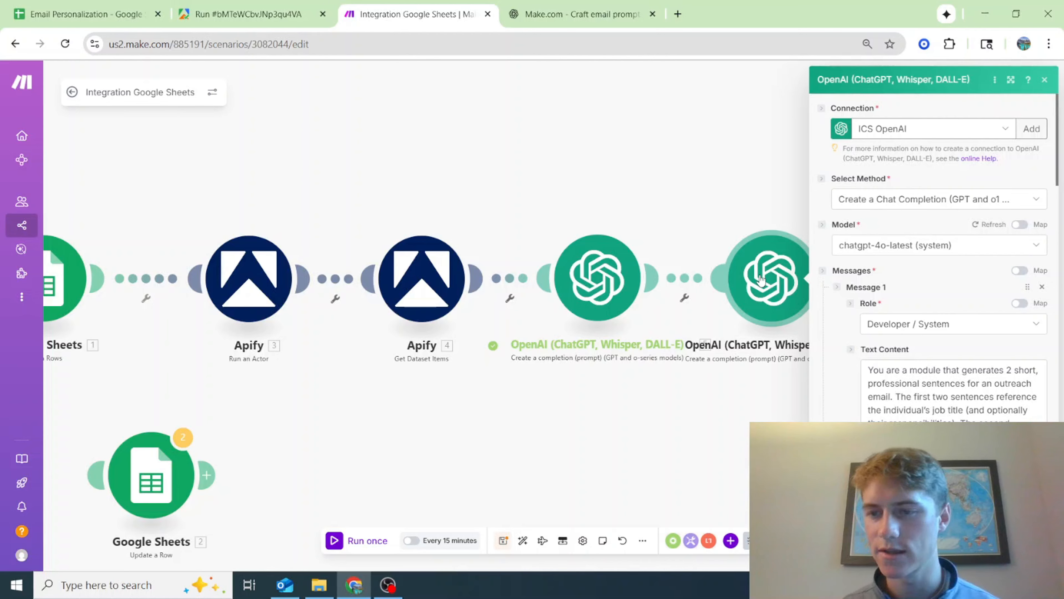
scroll(957, 260, down, 10)
scroll(931, 326, down, 1)
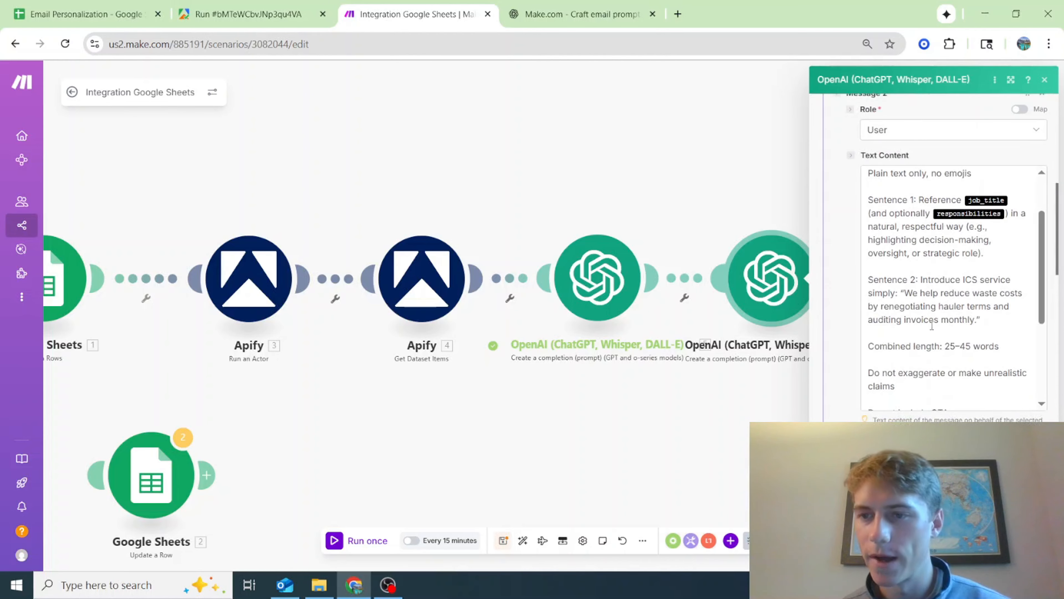
scroll(932, 325, down, 4)
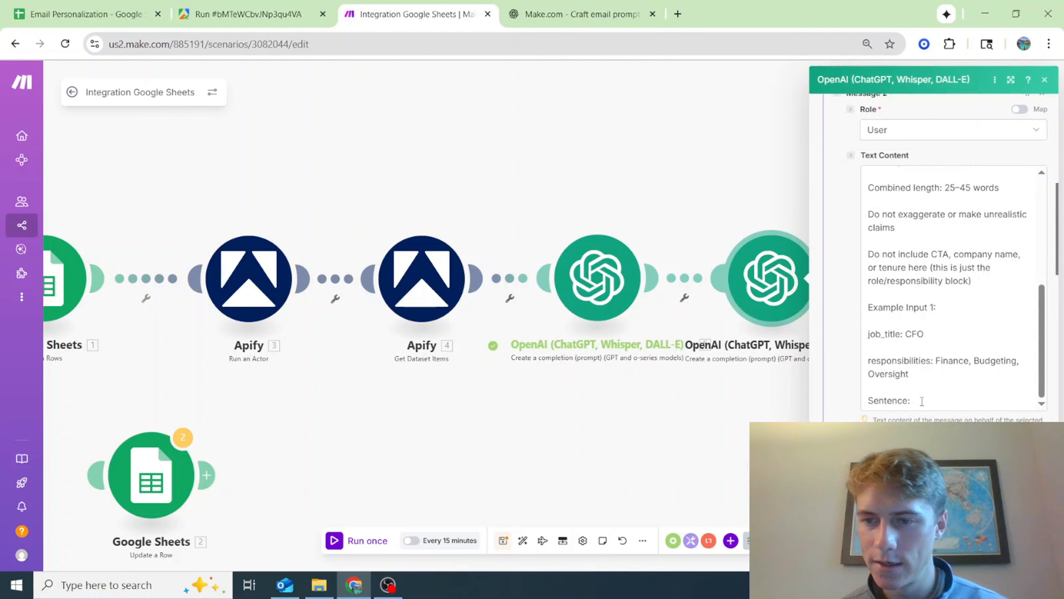
click(922, 401)
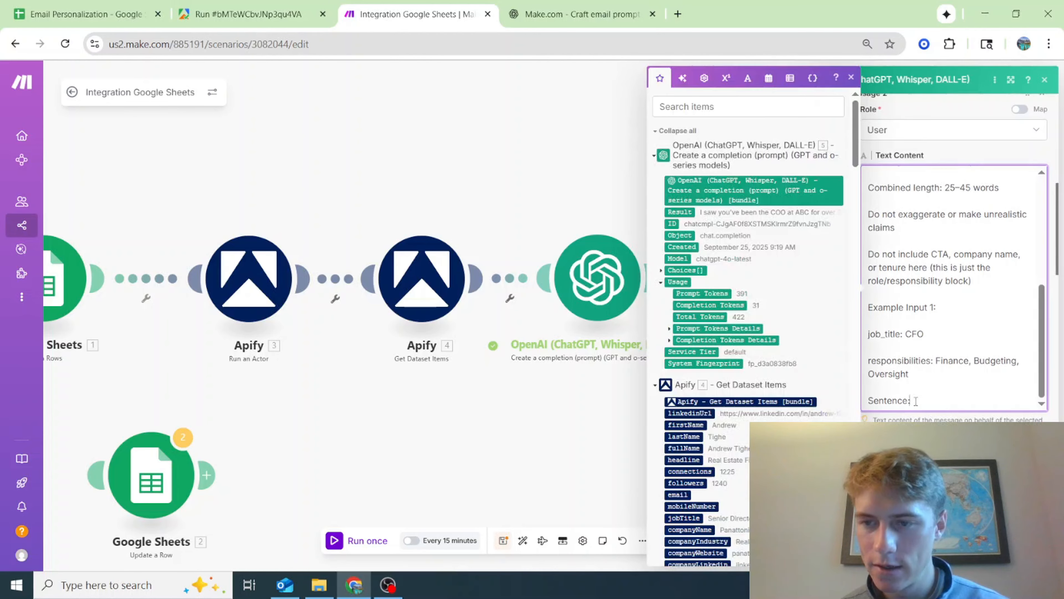
click(870, 401)
text(First 2)
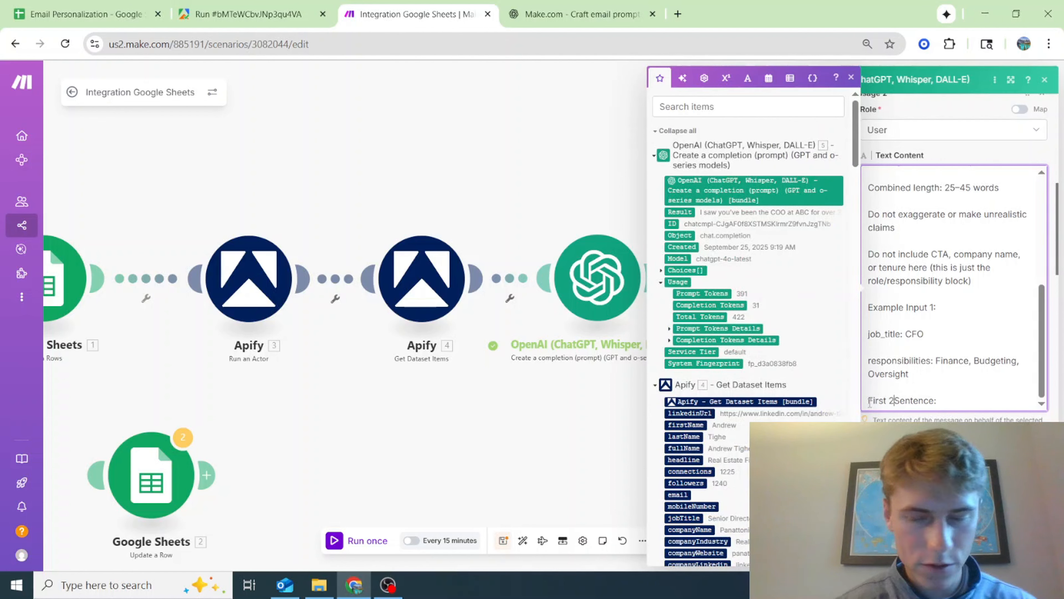
click(940, 401)
text(s)
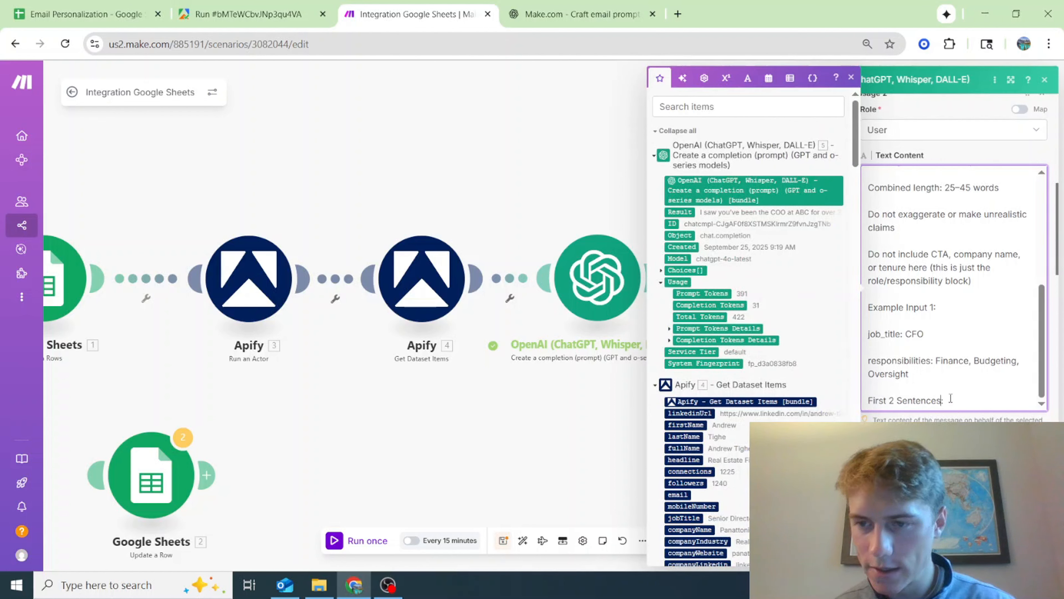
text(I saw you've been the CFO at Magnolia Regional Health Center for over 7 years. That kind of tenure speaks to the trust and stability you've brought to the organization.)
scroll(961, 354, down, 5)
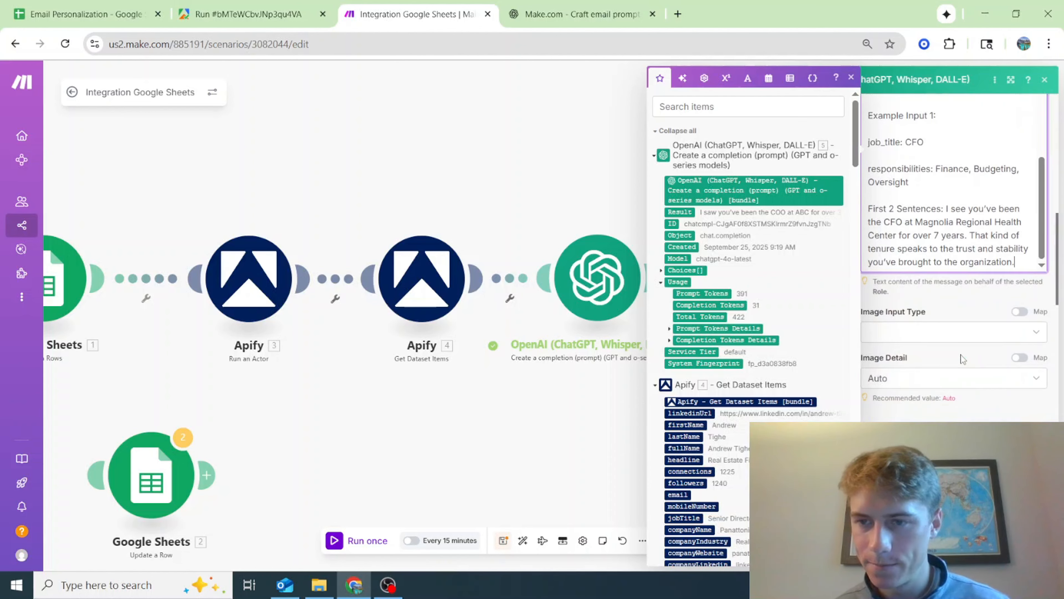
scroll(961, 352, up, 3)
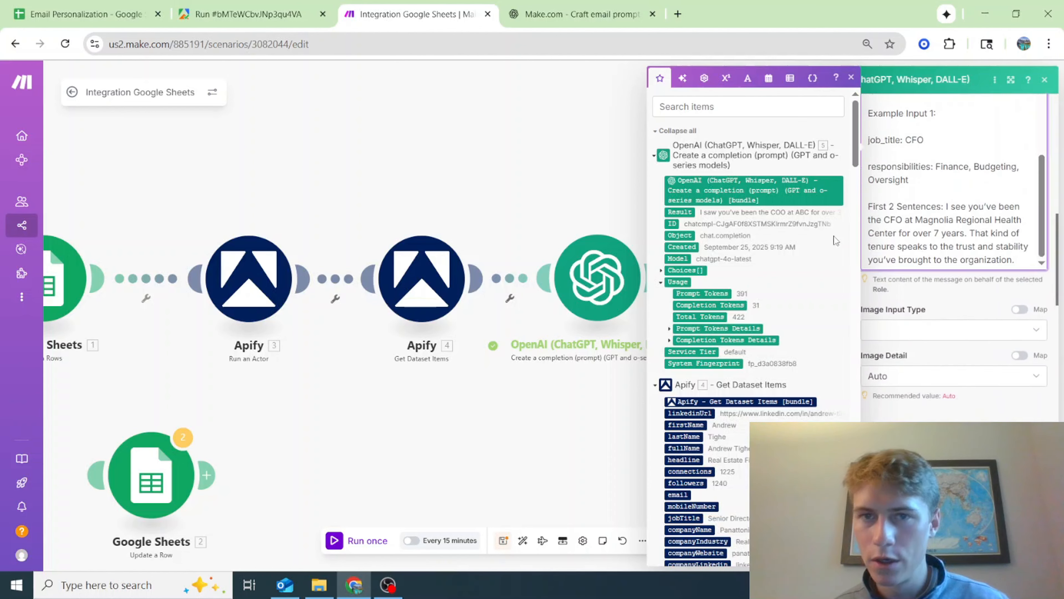
Copy Message 3's Assistant text about the CFO from the ChatGPT prompt and paste it into Message 3 of the Make module
click(595, 6)
scroll(732, 243, down, 2)
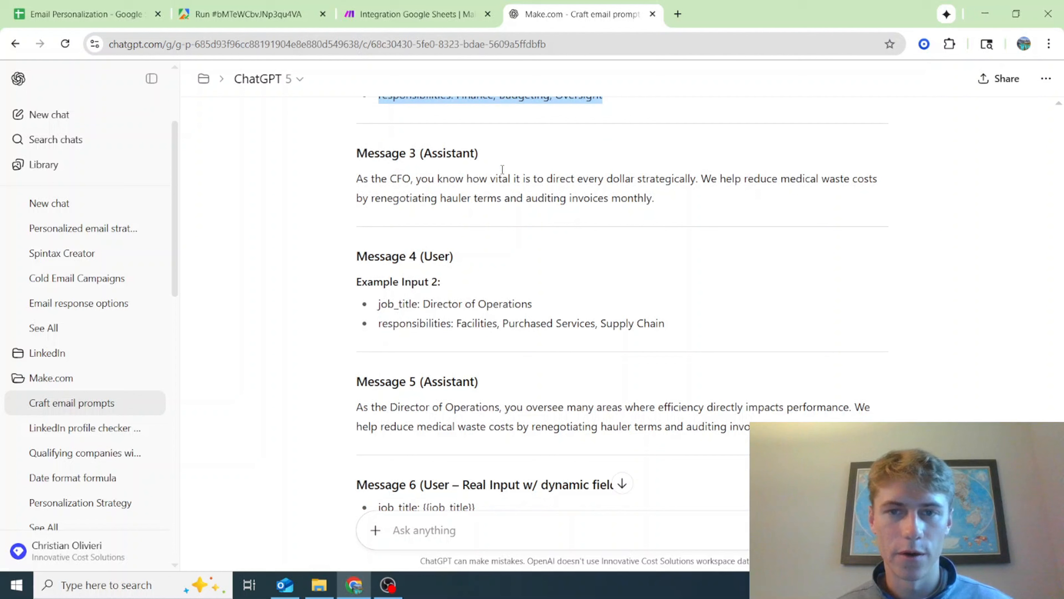
drag(662, 200, 340, 184)
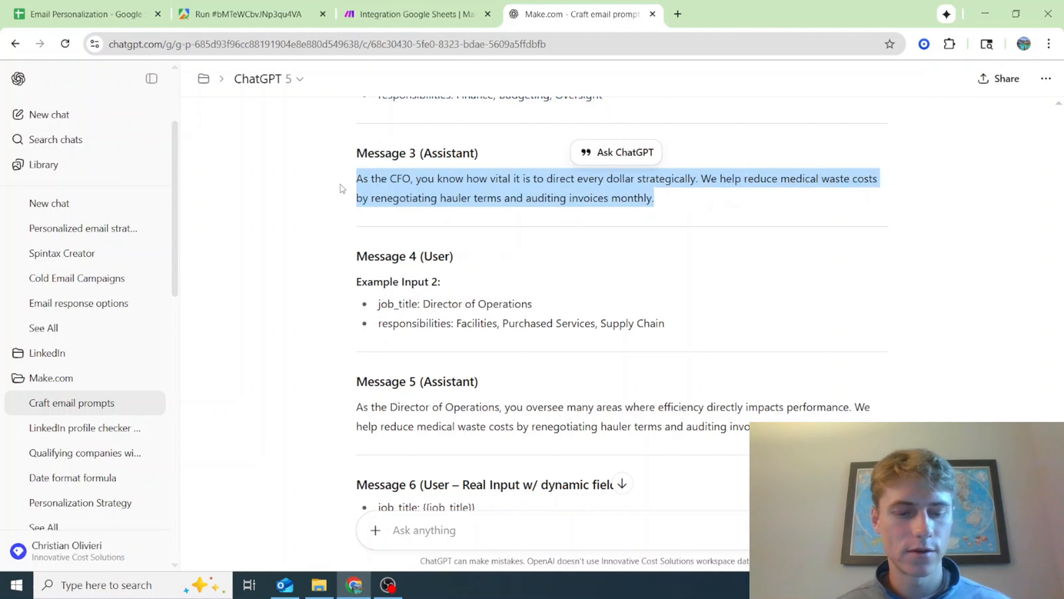
click(343, 5)
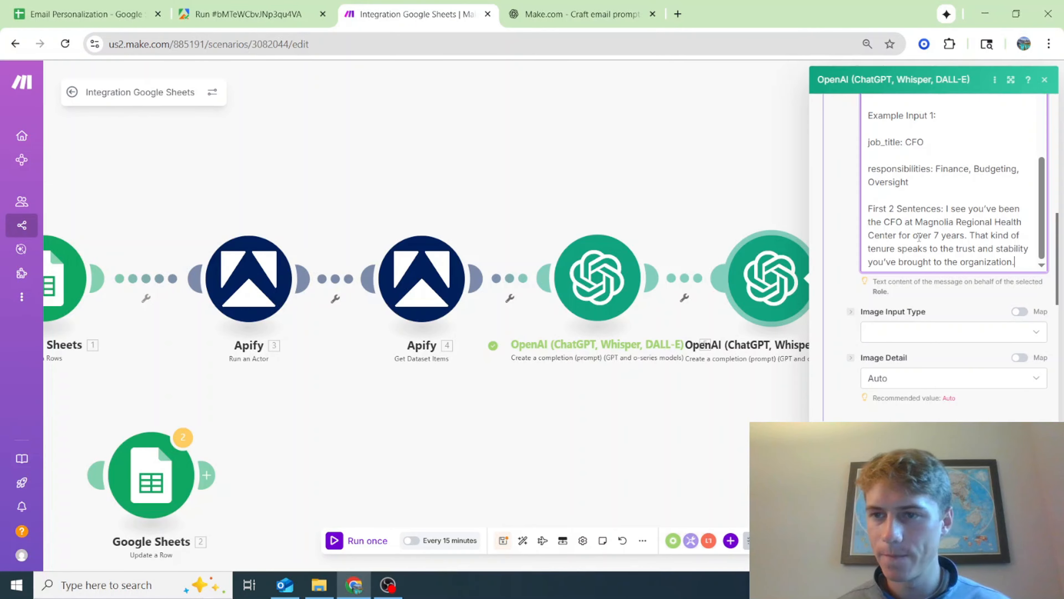
scroll(945, 379, down, 2)
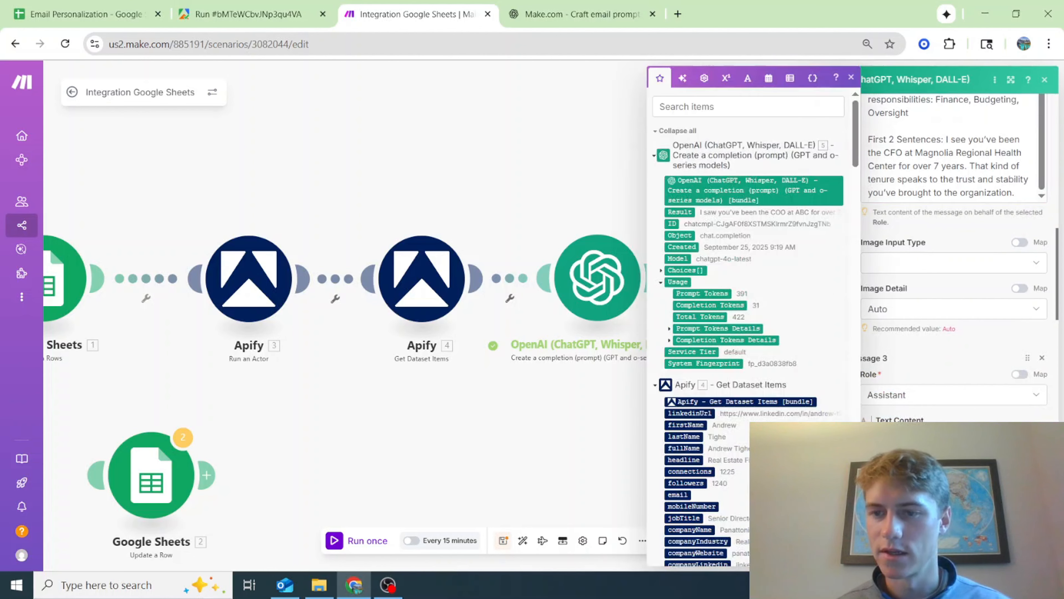
click(957, 364)
scroll(957, 363, up, 1)
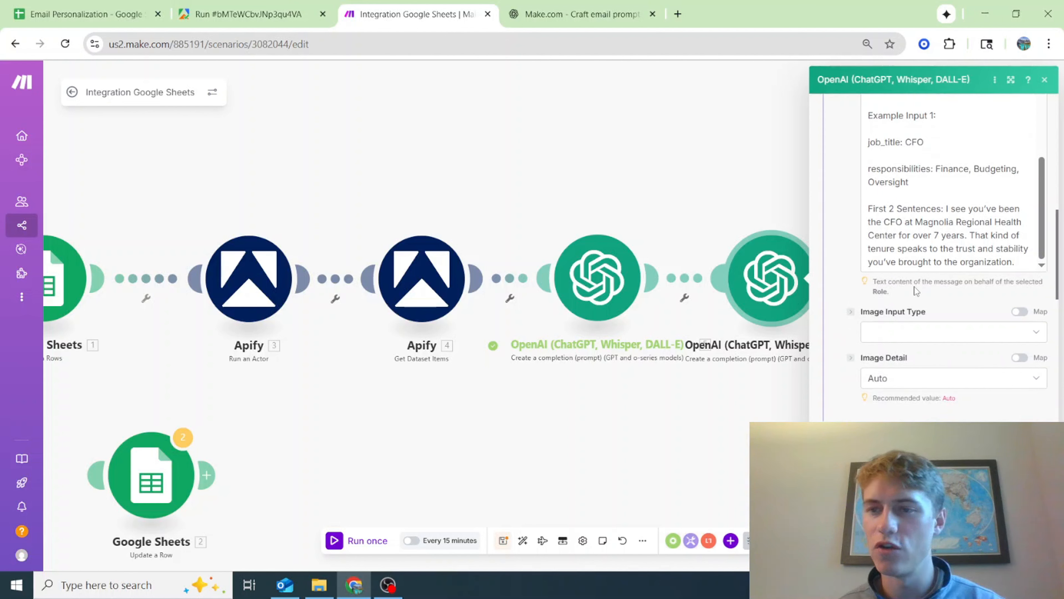
scroll(914, 286, down, 3)
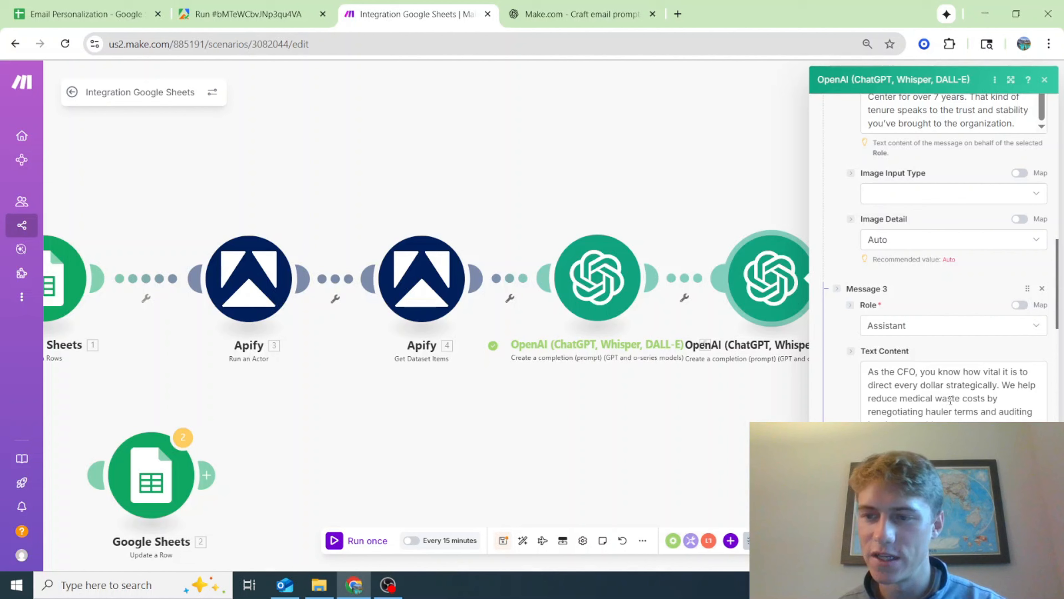
In Message 3's text, reword "medical waste costs" to "waste removal costs"
double_click(927, 403)
key(BackSpace)
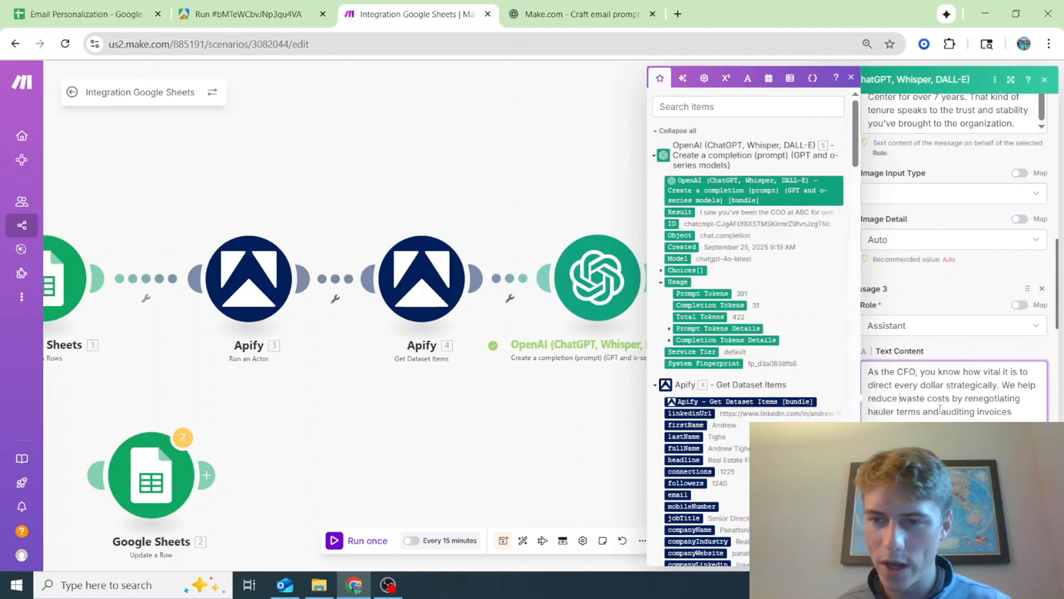
text(removal)
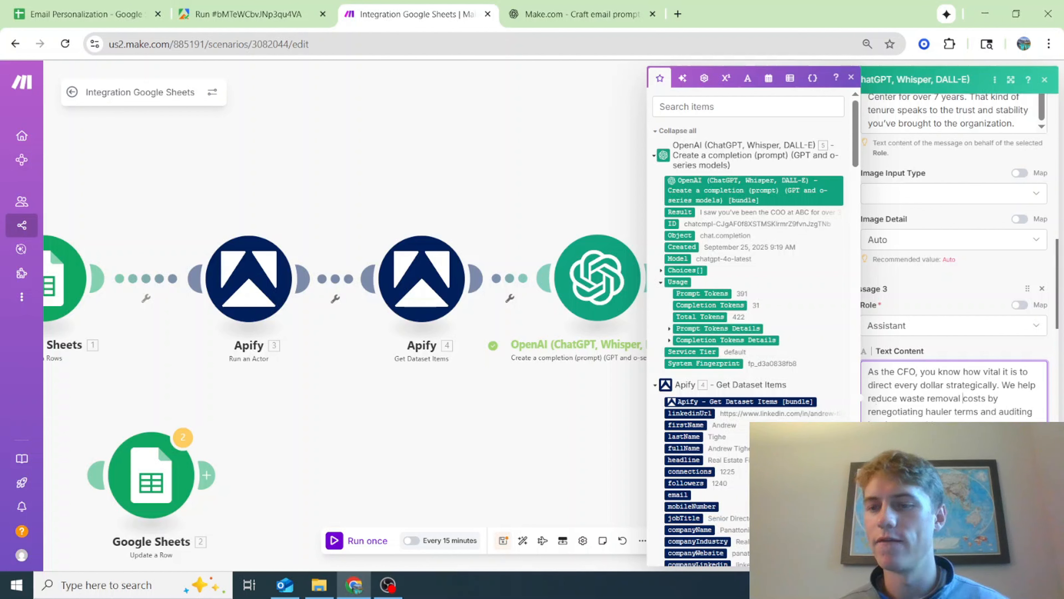
scroll(912, 361, up, 2)
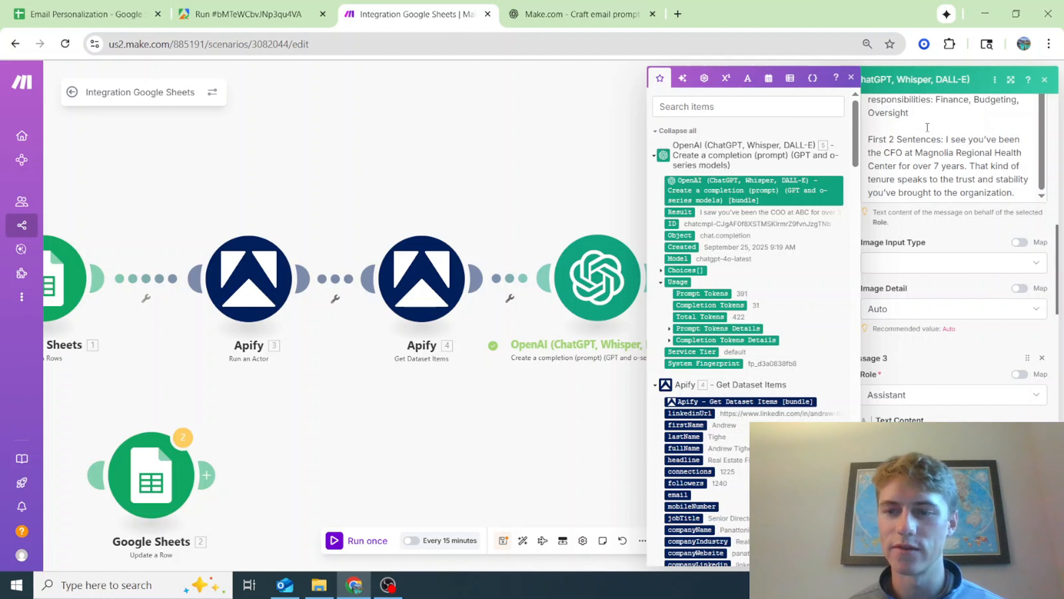
click(934, 364)
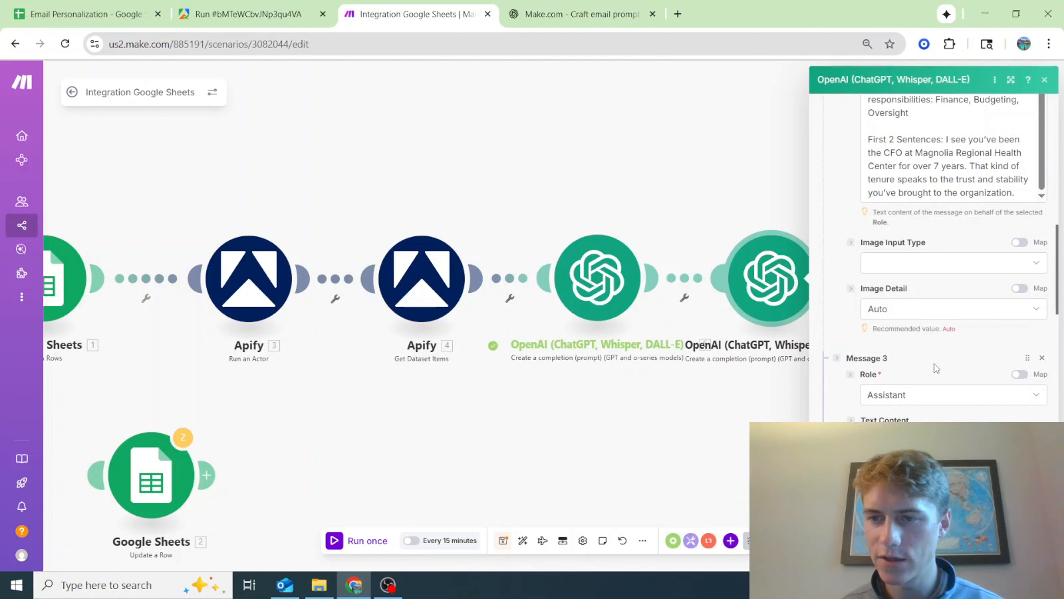
scroll(934, 363, down, 2)
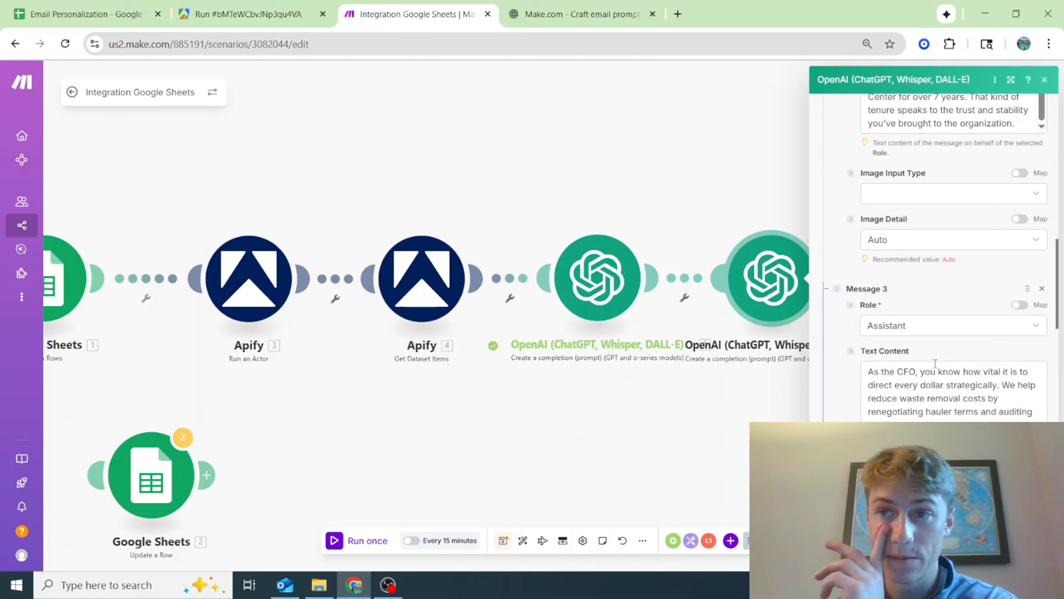
scroll(935, 364, down, 6)
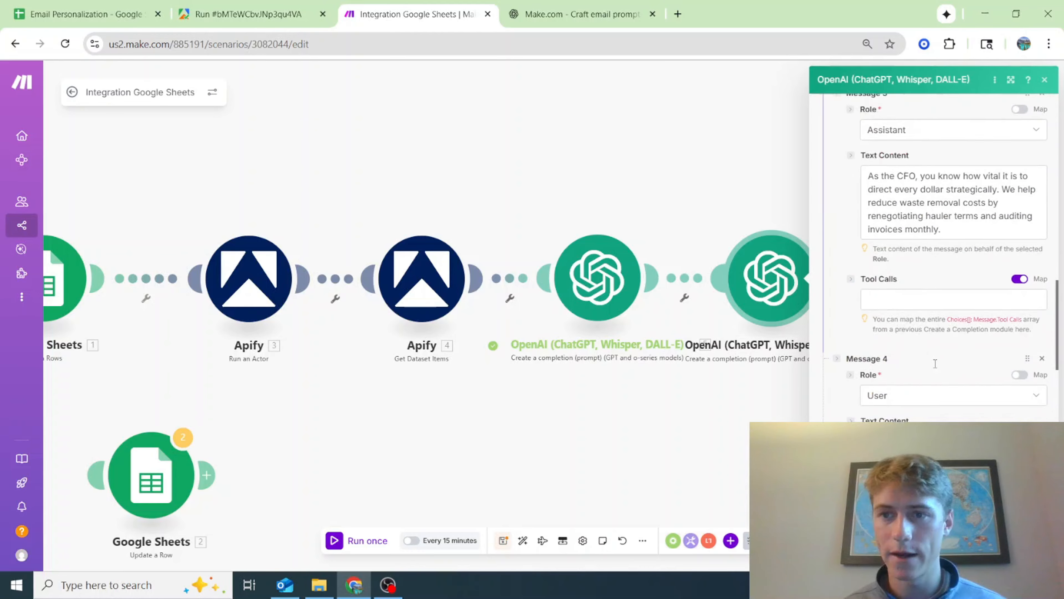
Copy Message 4's Example Input 2 from the ChatGPT prompt and paste it into Message 4 of the Make module
click(582, 14)
scroll(521, 339, down, 4)
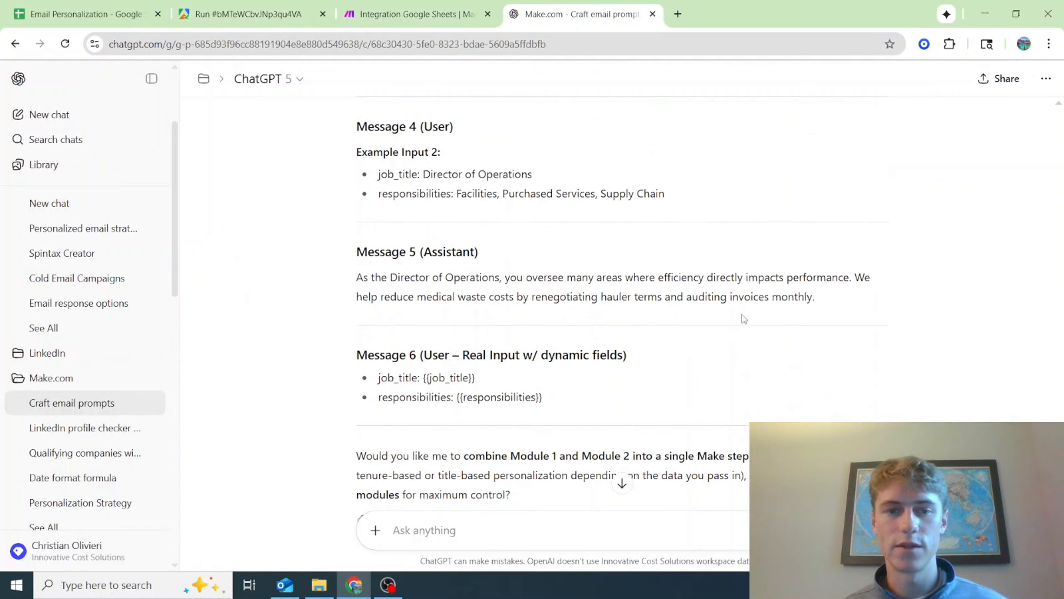
scroll(521, 339, up, 2)
drag(665, 253, 297, 211)
key(ctrl+c)
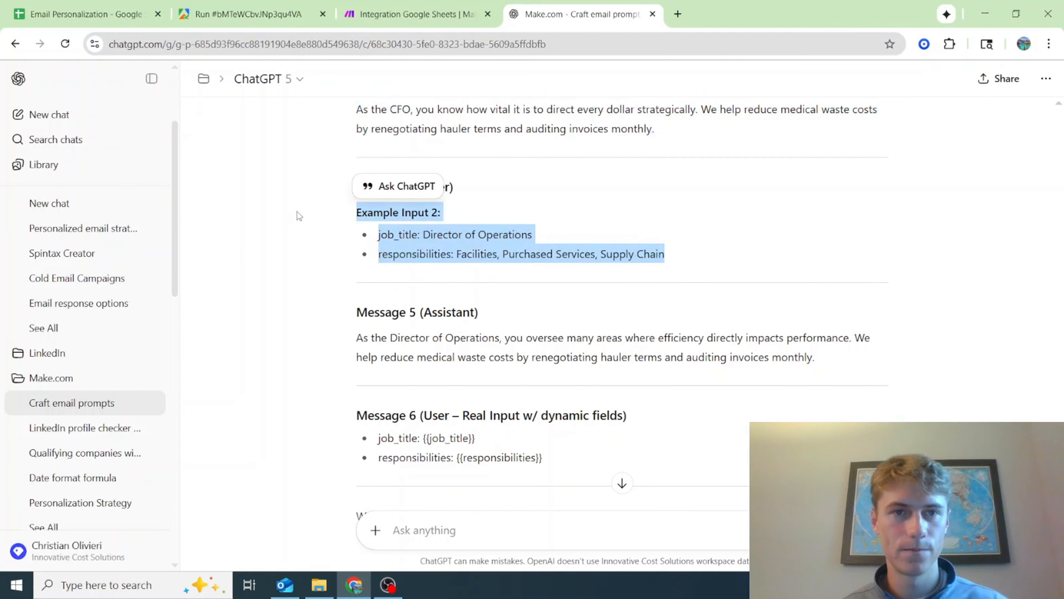
click(408, 14)
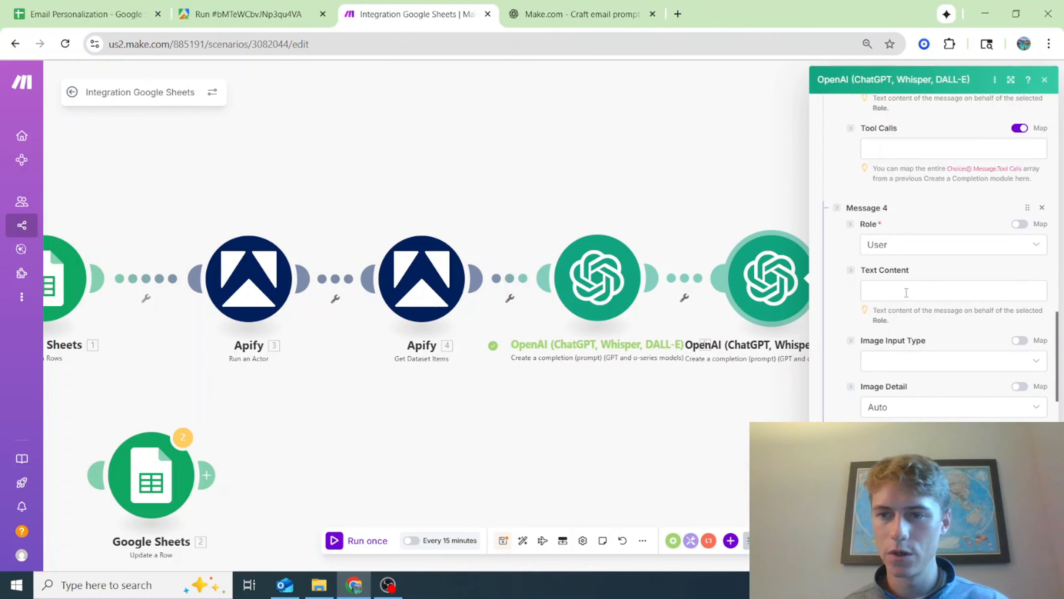
click(906, 289)
key(ctrl+v)
In Message 4, change the example job title to VP of Operations and add a closing "First 2 Sentences:" line
scroll(954, 335, up, 6)
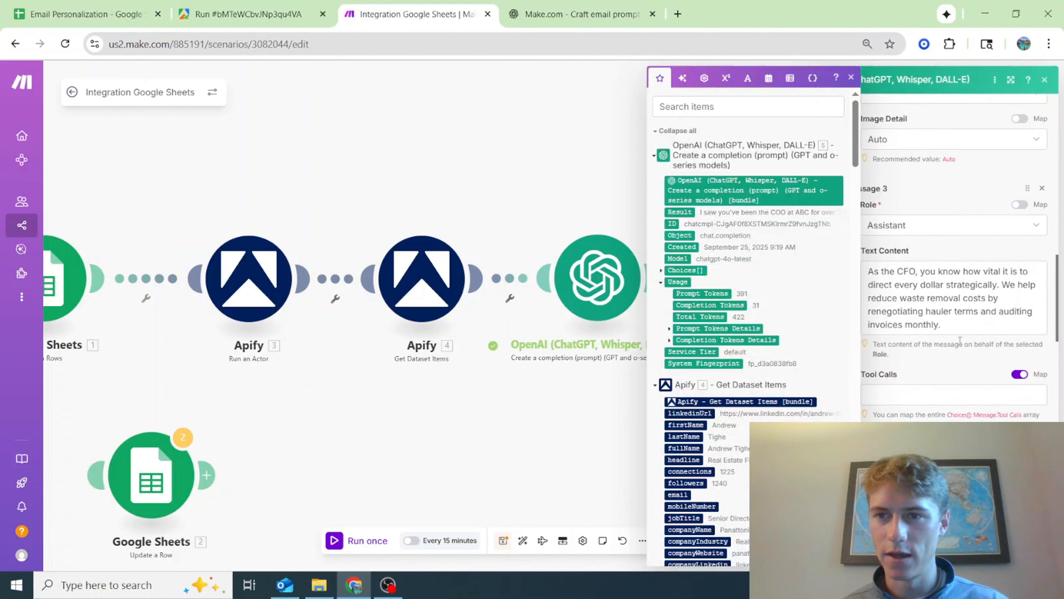
scroll(889, 201, up, 3)
drag(868, 208, 943, 209)
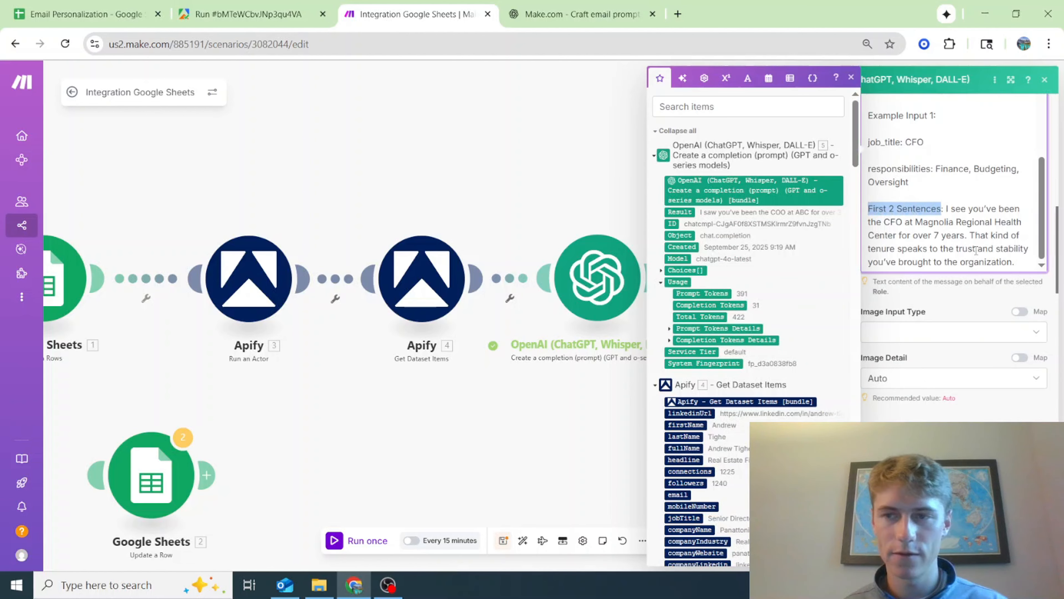
scroll(947, 251, down, 10)
double_click(923, 386)
text(VP of Operations)
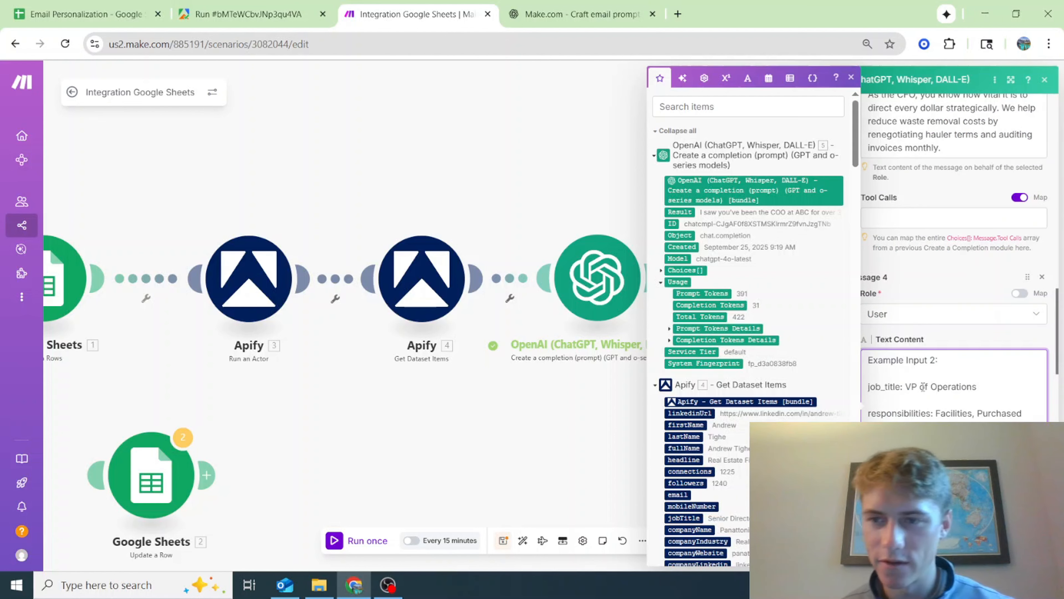
scroll(923, 386, up, 3)
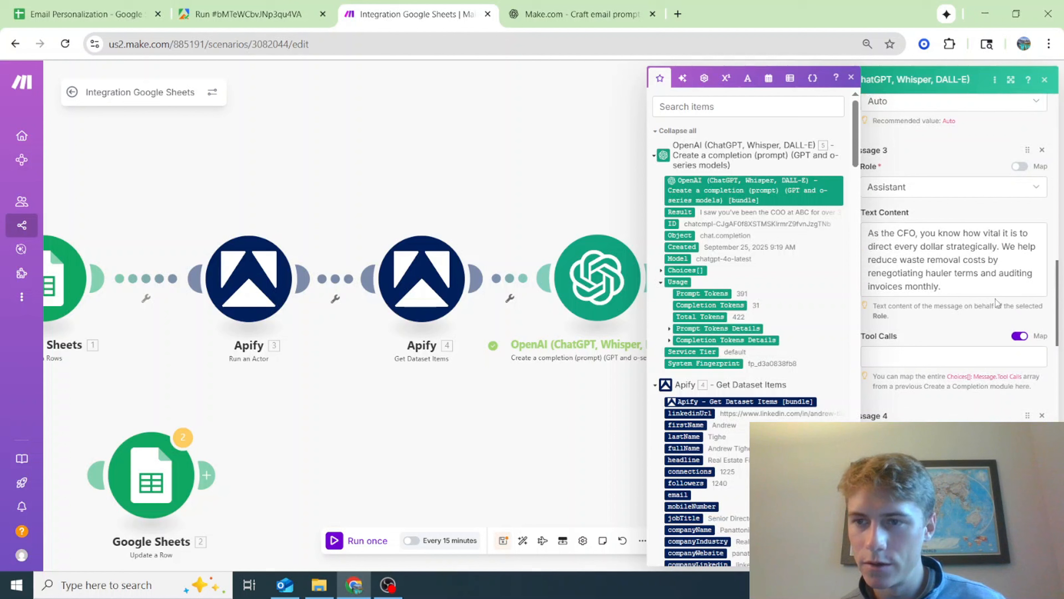
scroll(967, 389, down, 3)
click(967, 390)
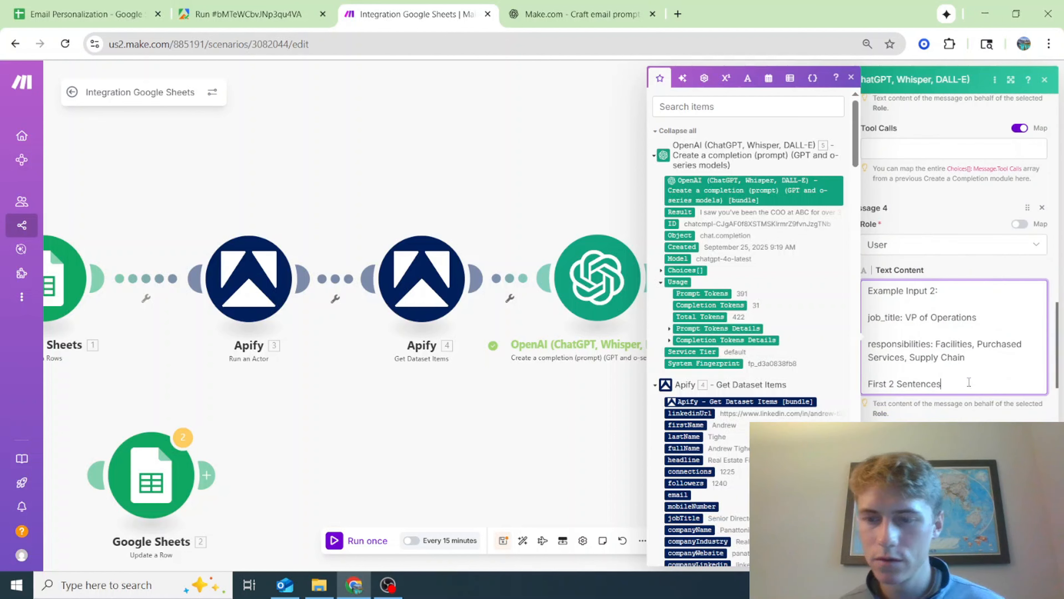
text(:)
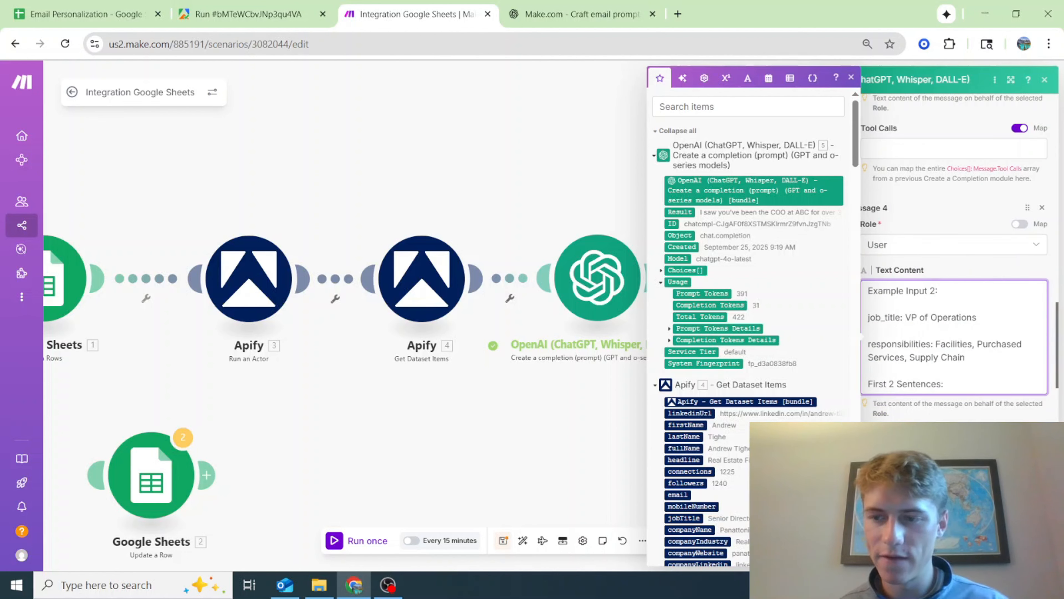
Copy Message 5's Assistant text about the new VP of ops from the first OpenAI module, and reopen the second OpenAI module
click(566, 241)
click(600, 264)
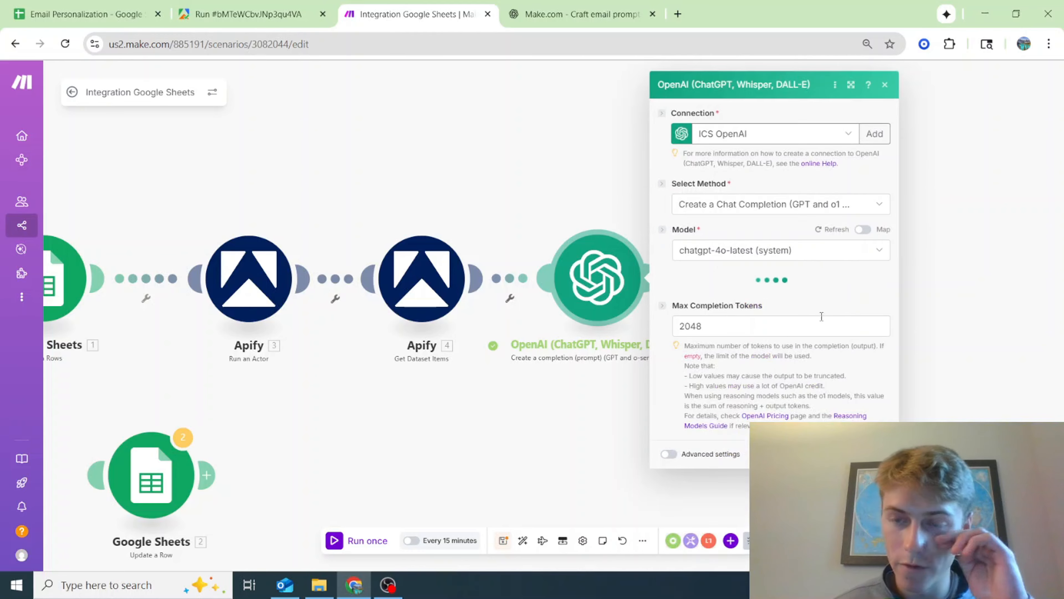
scroll(809, 338, down, 5)
scroll(809, 339, down, 5)
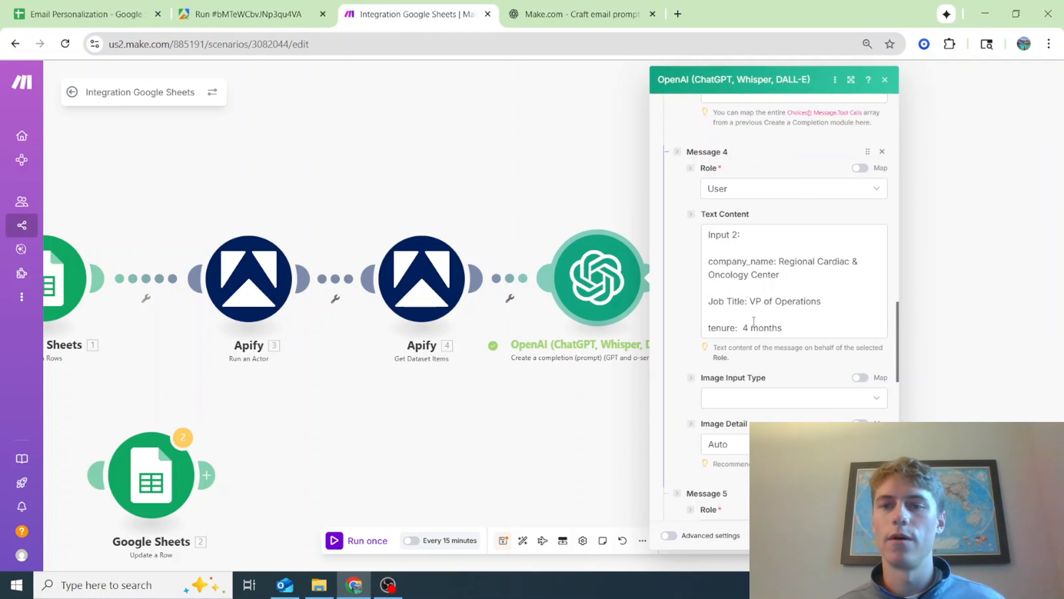
scroll(763, 323, down, 2)
scroll(762, 313, up, 2)
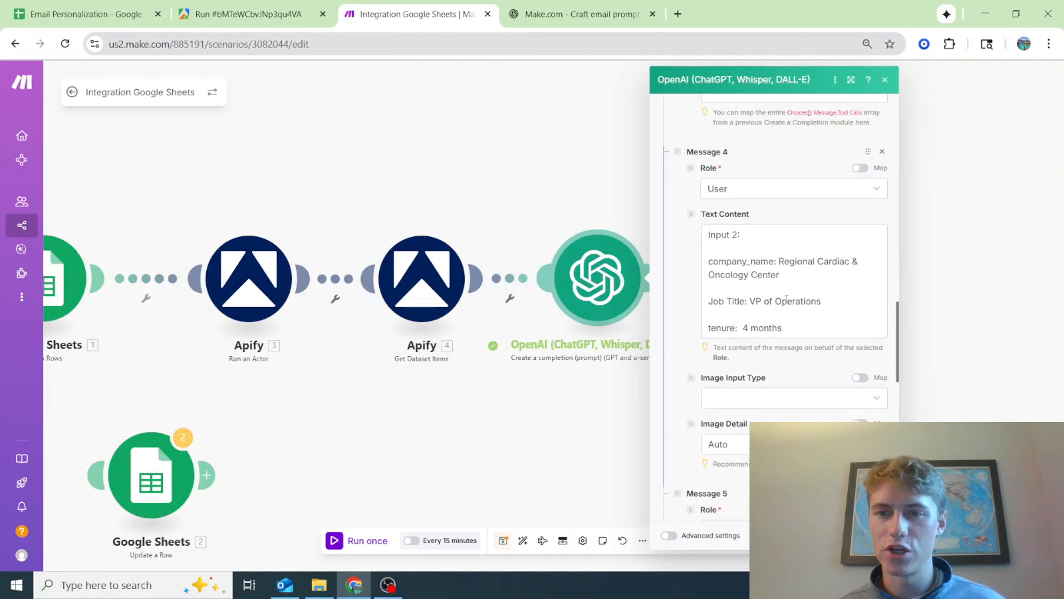
scroll(764, 335, down, 5)
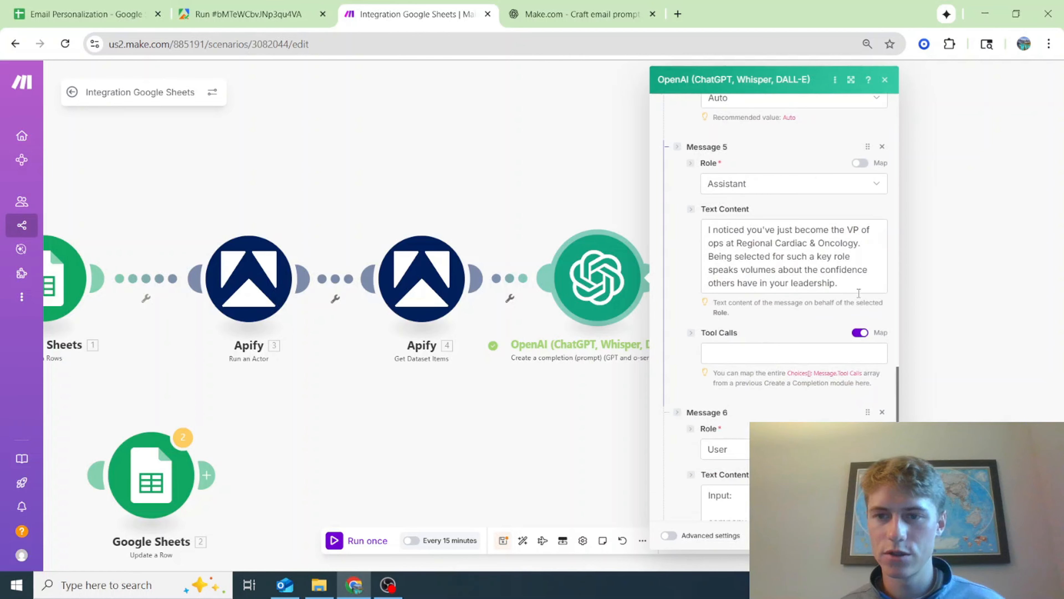
drag(847, 285, 630, 219)
key(ctrl+c)
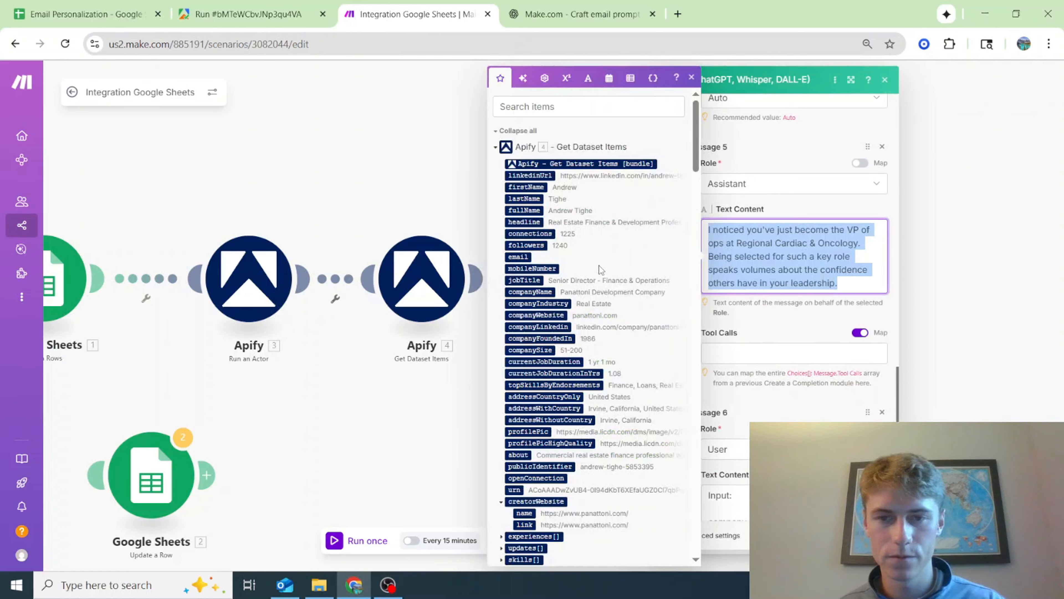
click(447, 391)
click(771, 279)
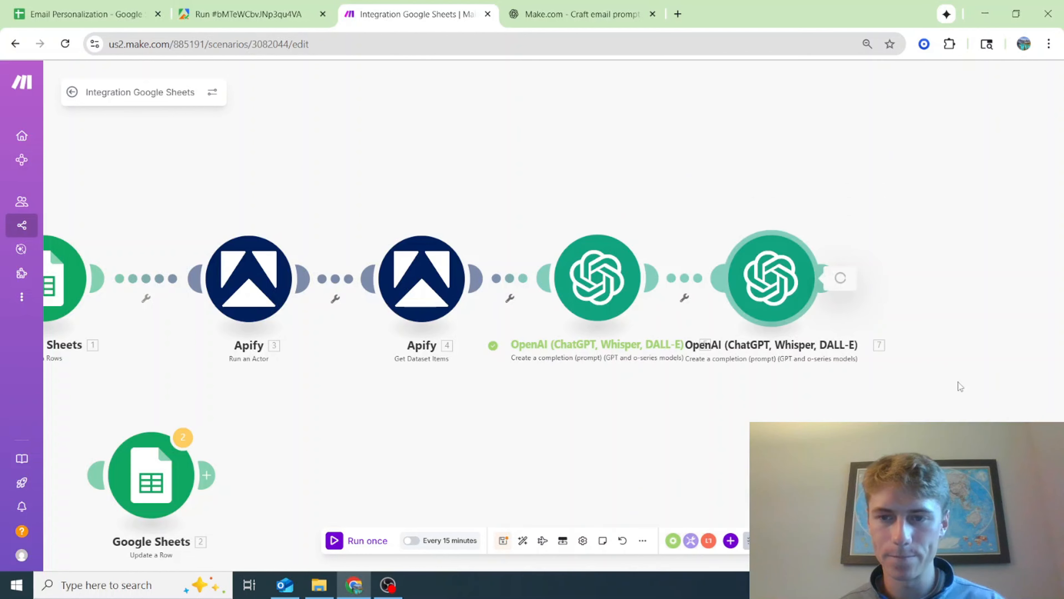
scroll(963, 378, down, 10)
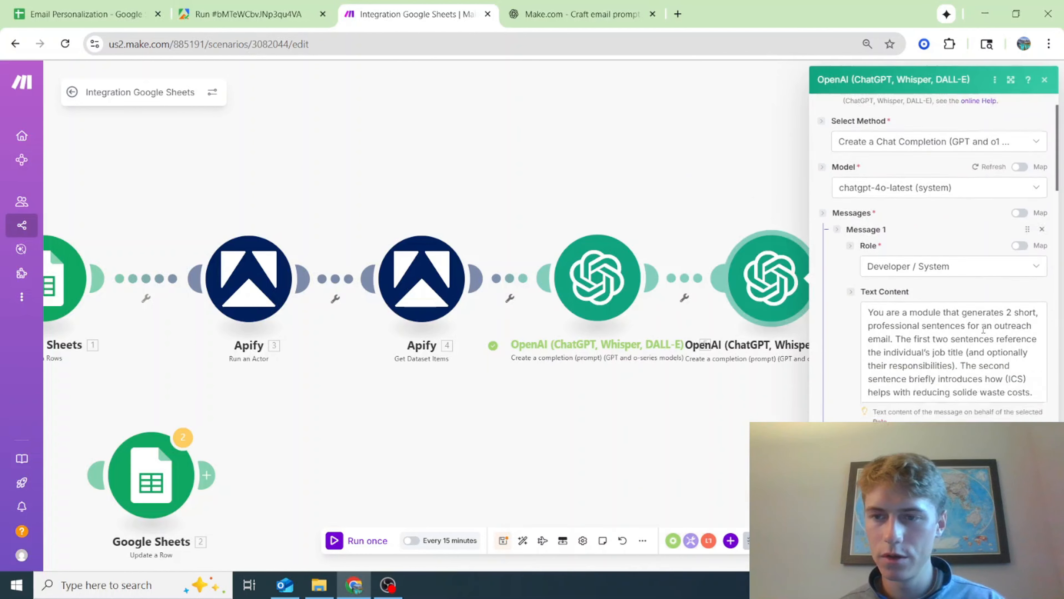
scroll(972, 335, down, 3)
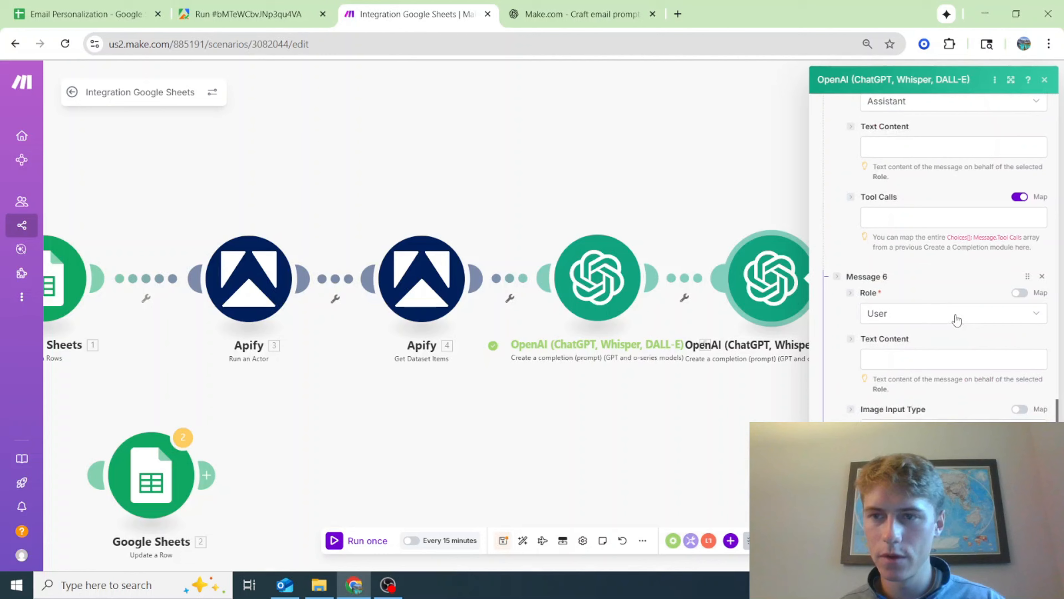
scroll(955, 313, up, 3)
click(938, 289)
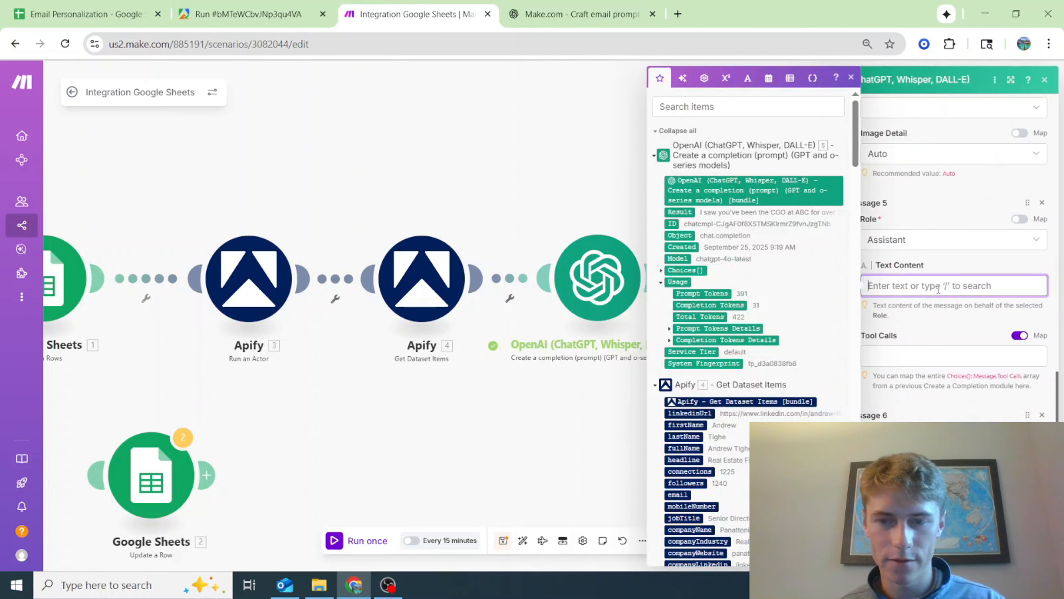
key(ctrl+v)
drag(1006, 338, 839, 268)
key(BackSpace)
Paste the copied VP of ops text after "First 2 Sentences:" in Message 4
scroll(955, 273, up, 3)
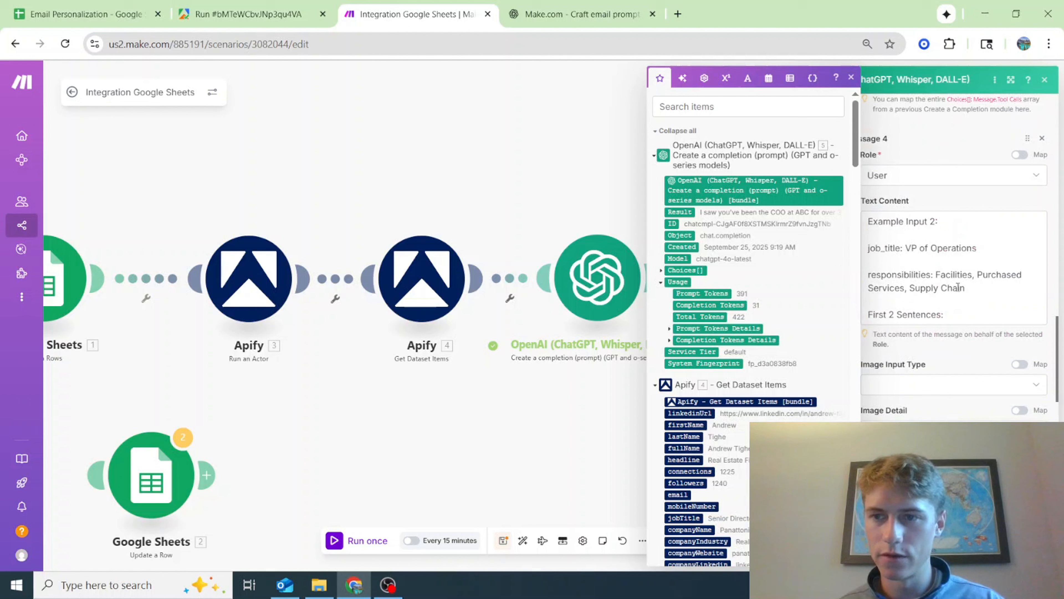
click(970, 322)
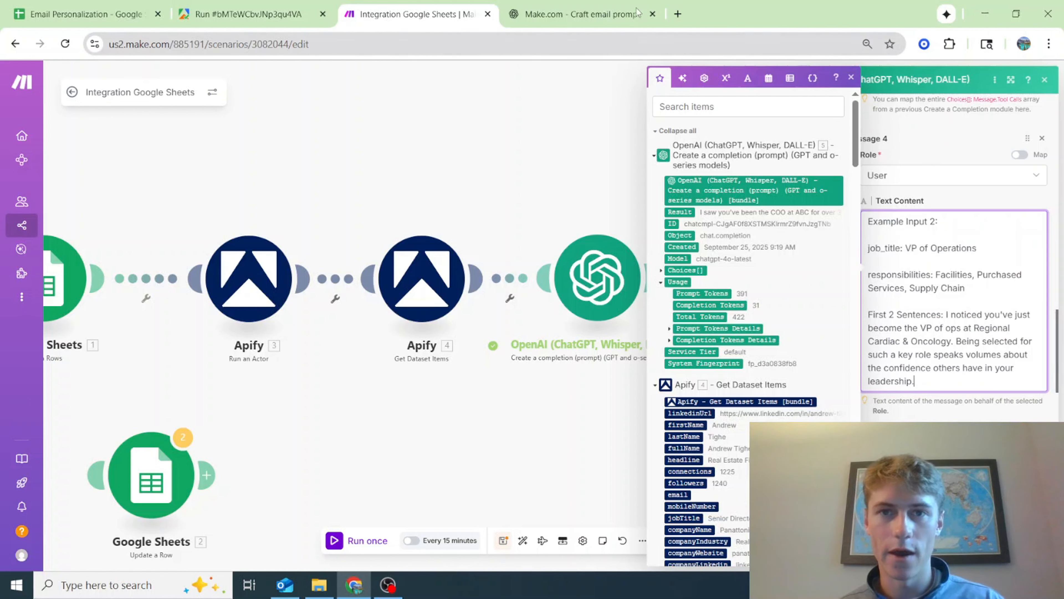
Copy Message 5's Director of Operations text from the ChatGPT prompt and paste it into Message 5 of the Make module
click(608, 14)
drag(815, 289, 337, 259)
click(415, 14)
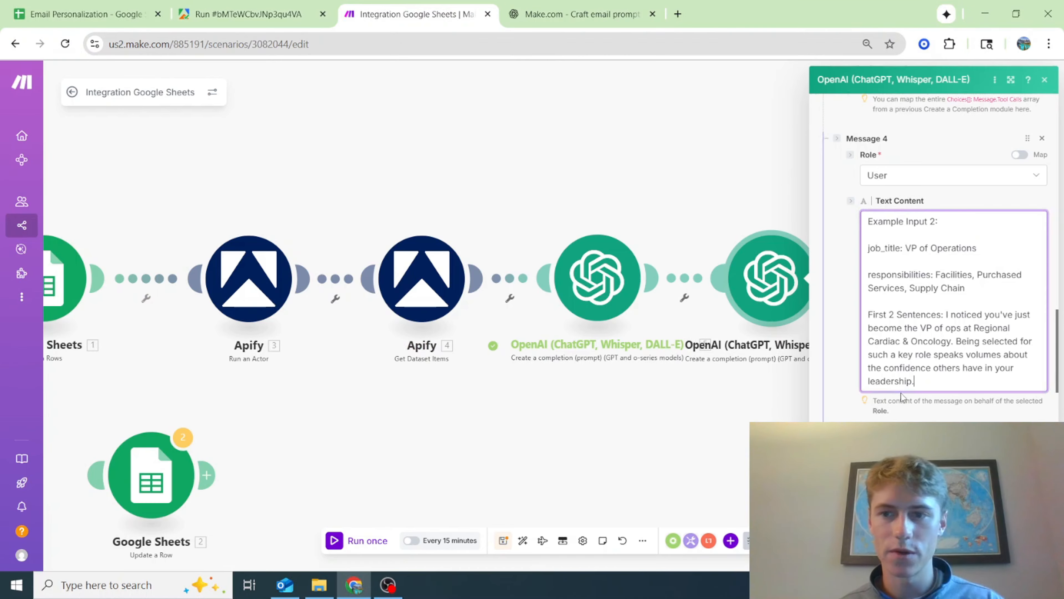
scroll(901, 396, down, 5)
click(901, 398)
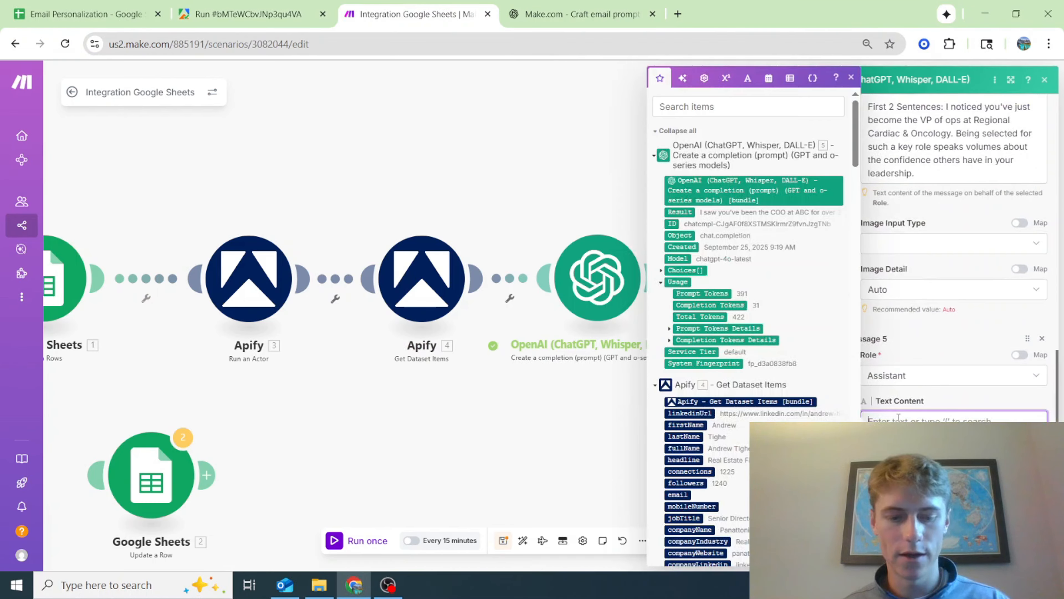
key(ctrl+v)
click(964, 397)
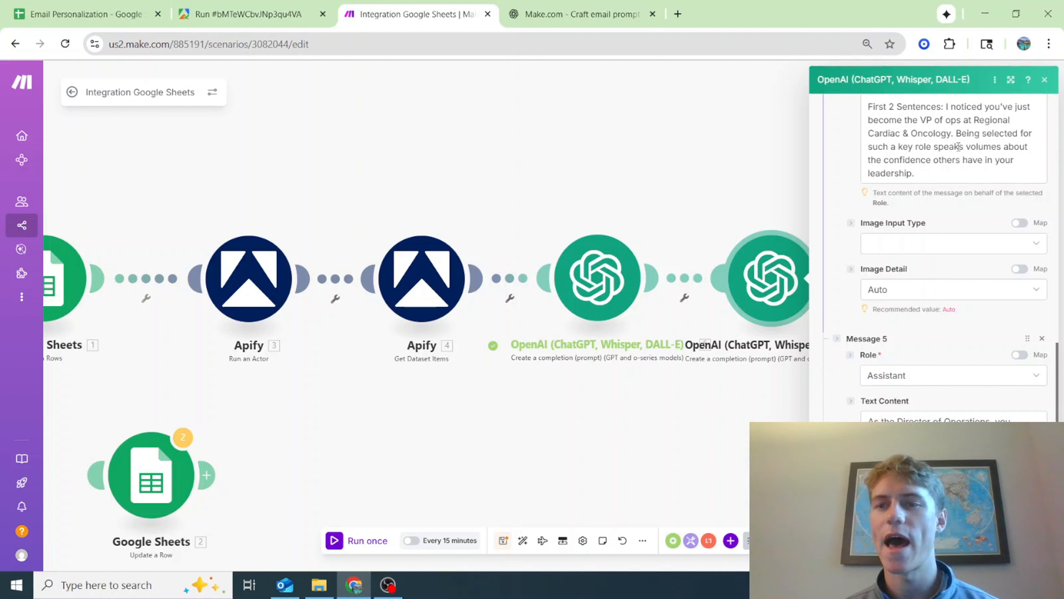
In Message 5's Text Content, remove "medical" and add "removal" after "waste" so it reads "reduce waste removal costs"
scroll(933, 339, down, 3)
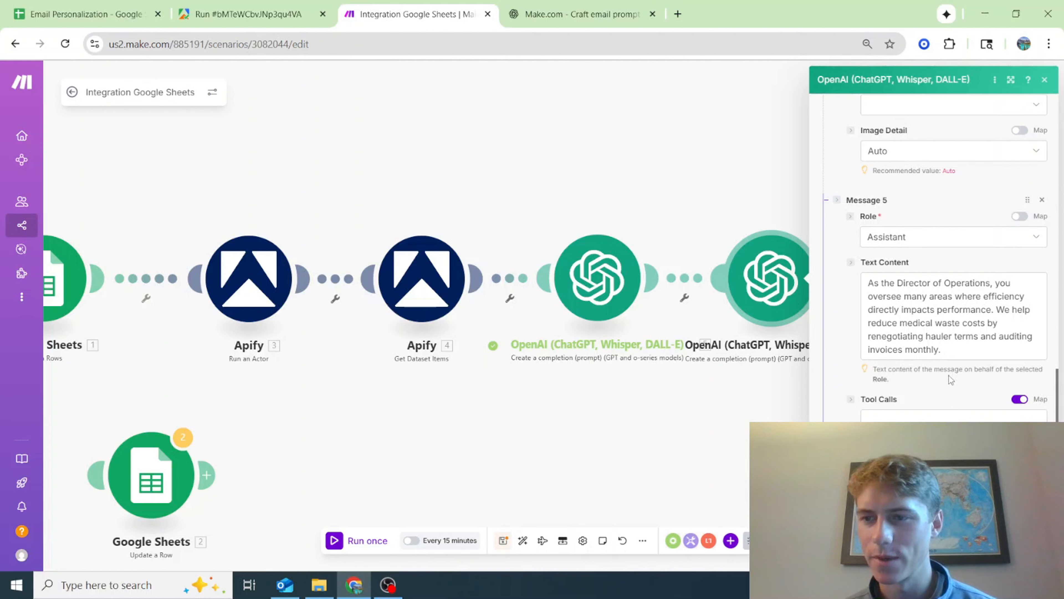
double_click(920, 322)
key(BackSpace)
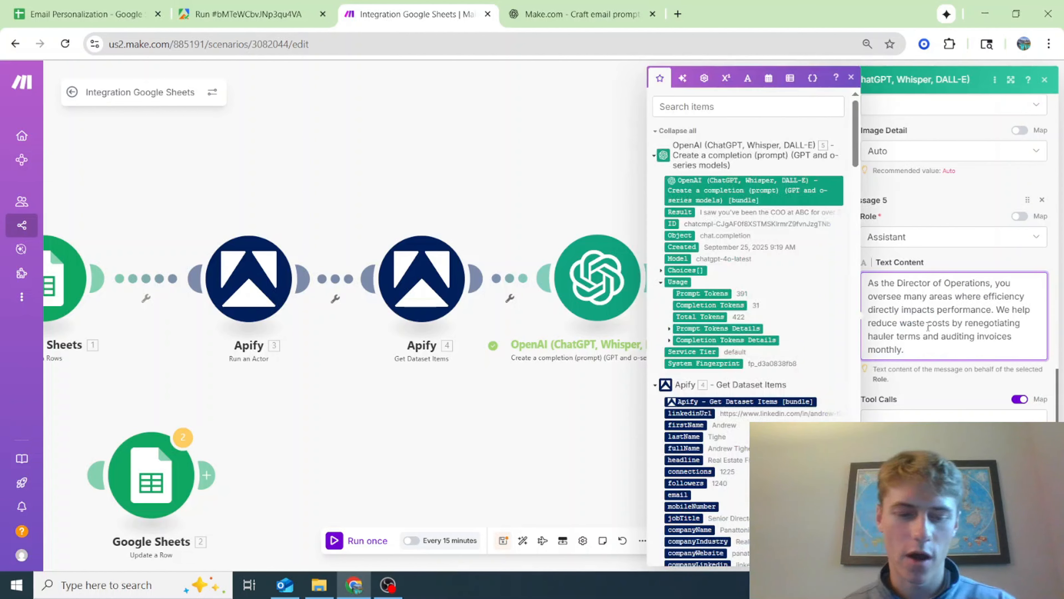
text(removal)
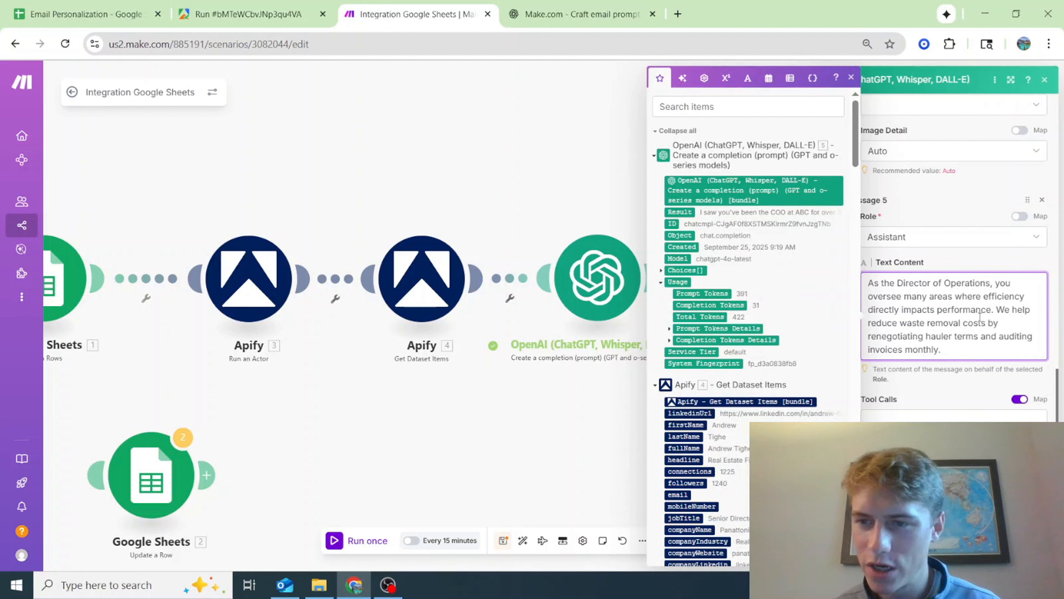
click(947, 388)
Copy Message 4's Example Input 2 text and paste it into Message 6's Text Content
scroll(947, 389, down, 2)
scroll(947, 388, down, 5)
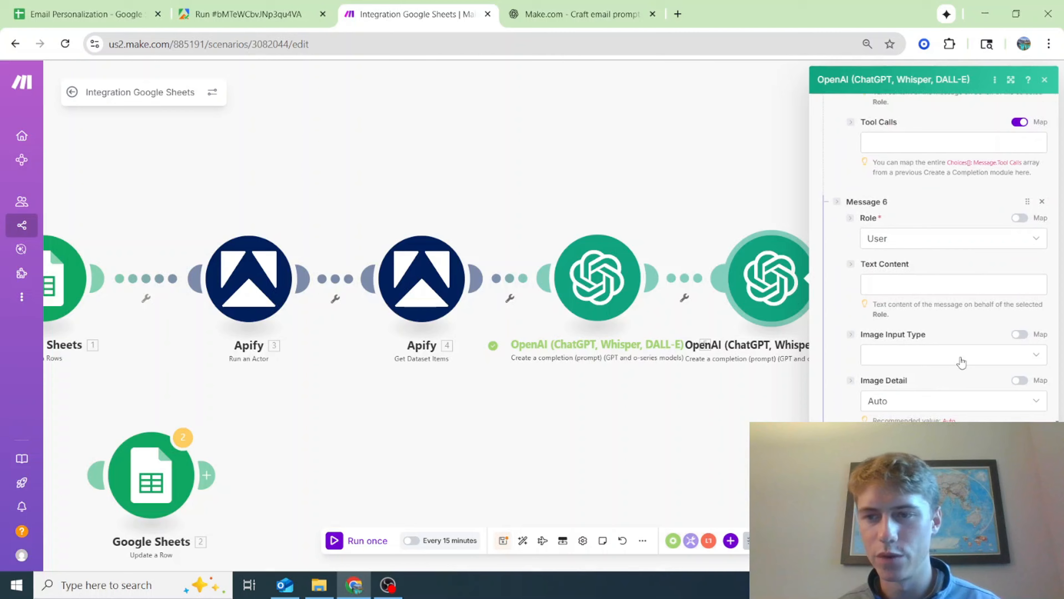
scroll(916, 255, up, 10)
scroll(918, 268, up, 1)
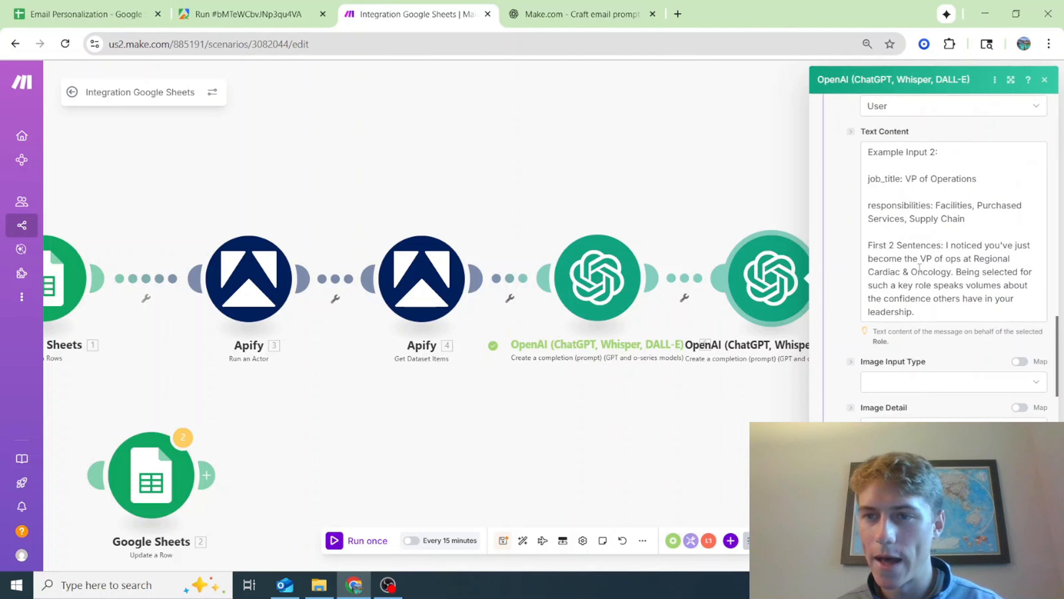
drag(916, 312, 910, 155)
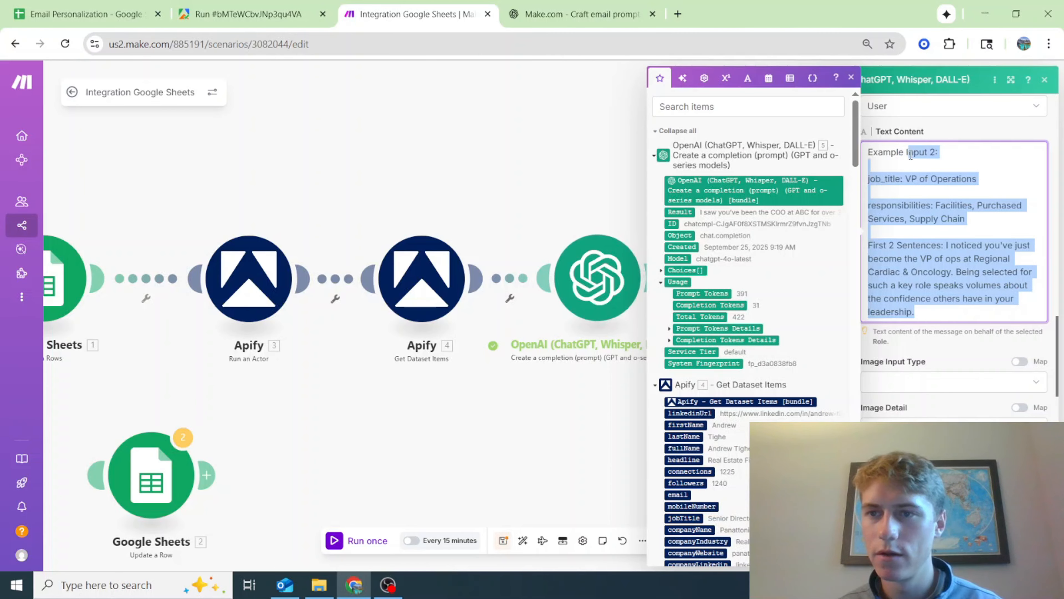
scroll(936, 302, down, 6)
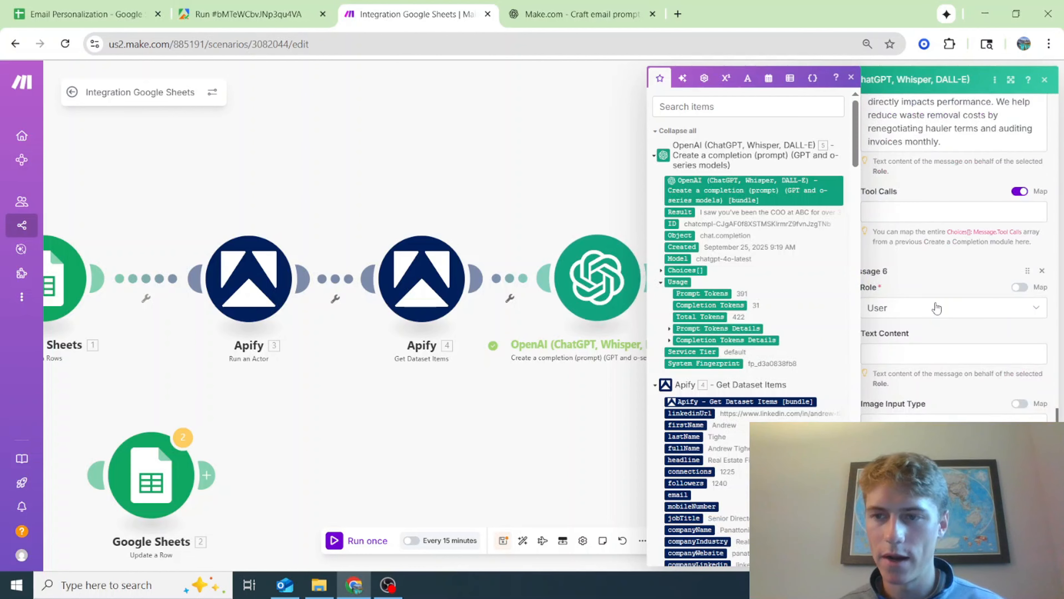
click(899, 224)
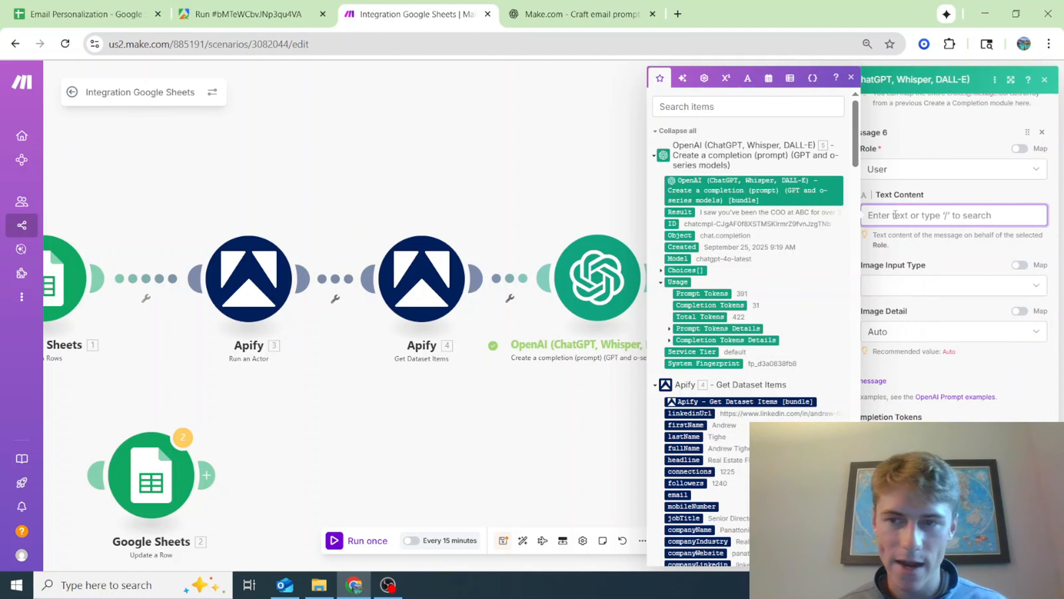
text(Input 2:  job_title: VP of Operations  responsibilities: Facilities, Purchased Services, Supply Chain  First 2 Sentences: I noticed you've just become the VP of ops at Regional Cardiac & Oncology. Being selected for such a key role speaks volumes about the confidence others have in your leadership.)
Change the heading of Message 6's pasted text to "Input:"
click(905, 215)
key(BackSpace)
key(BackSpace)
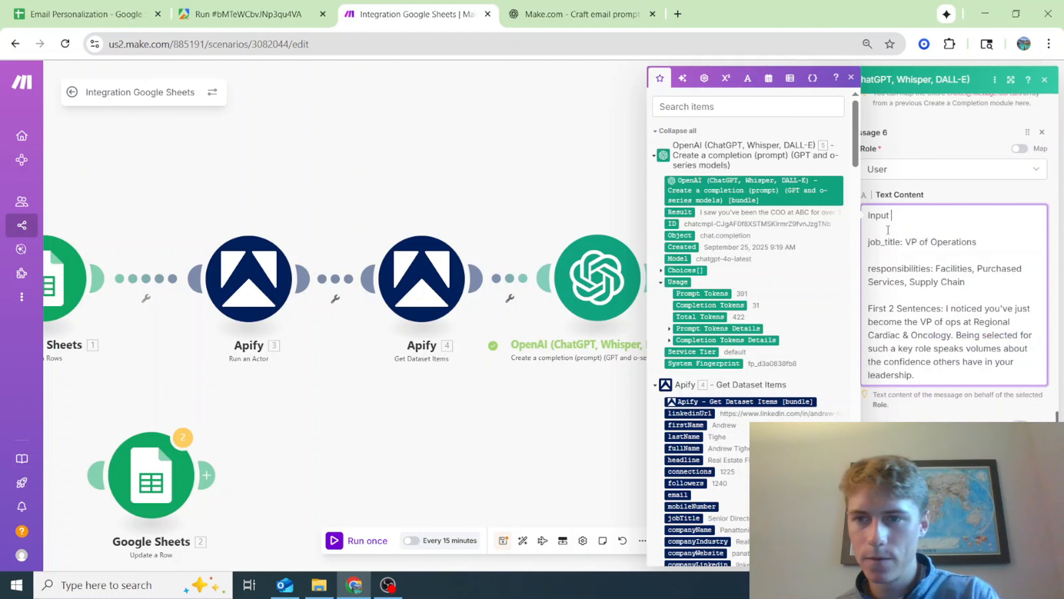
text(:)
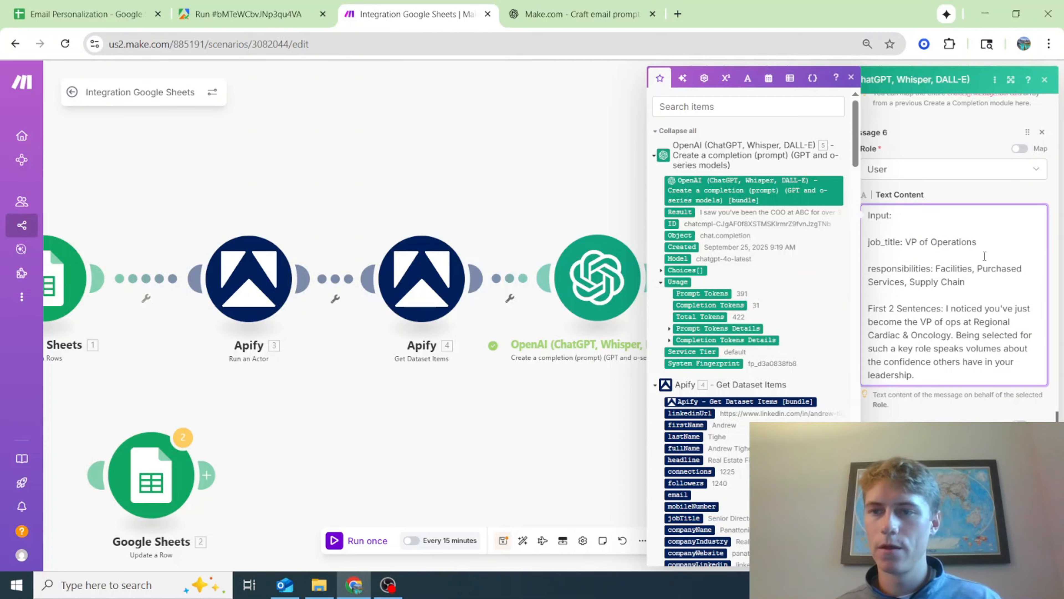
In Message 6, replace the example job title with the Google Sheets Job Title (C) variable and remove the responsibilities line
drag(932, 250, 984, 241)
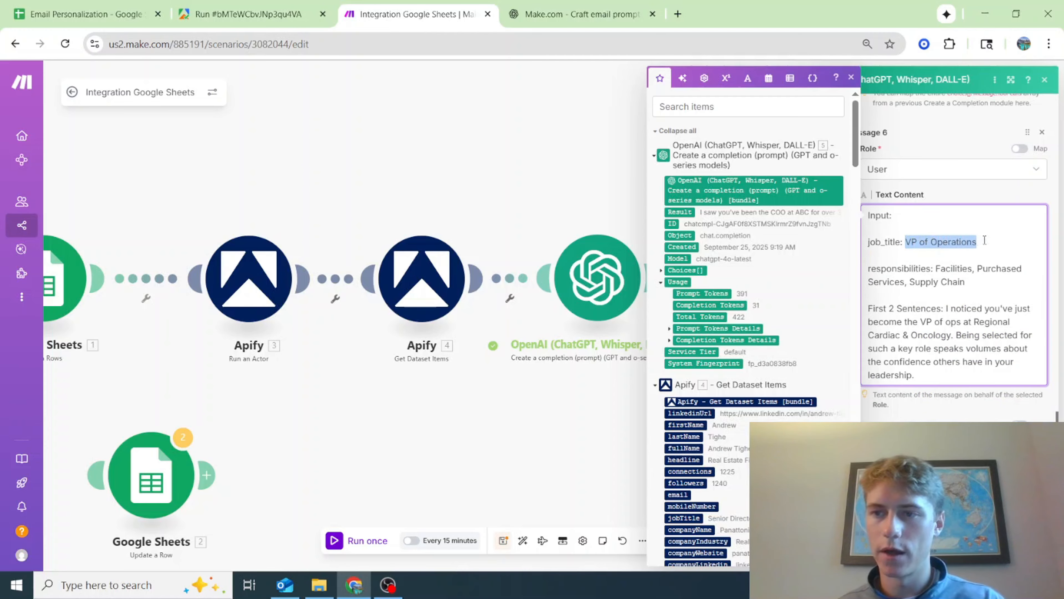
key(BackSpace)
scroll(760, 319, down, 15)
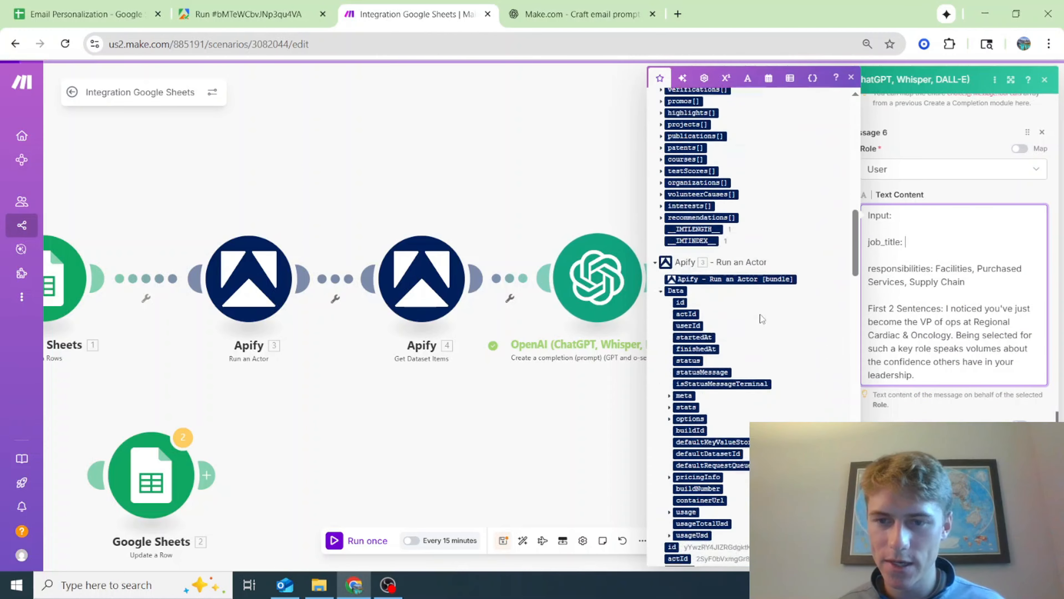
scroll(759, 320, down, 8)
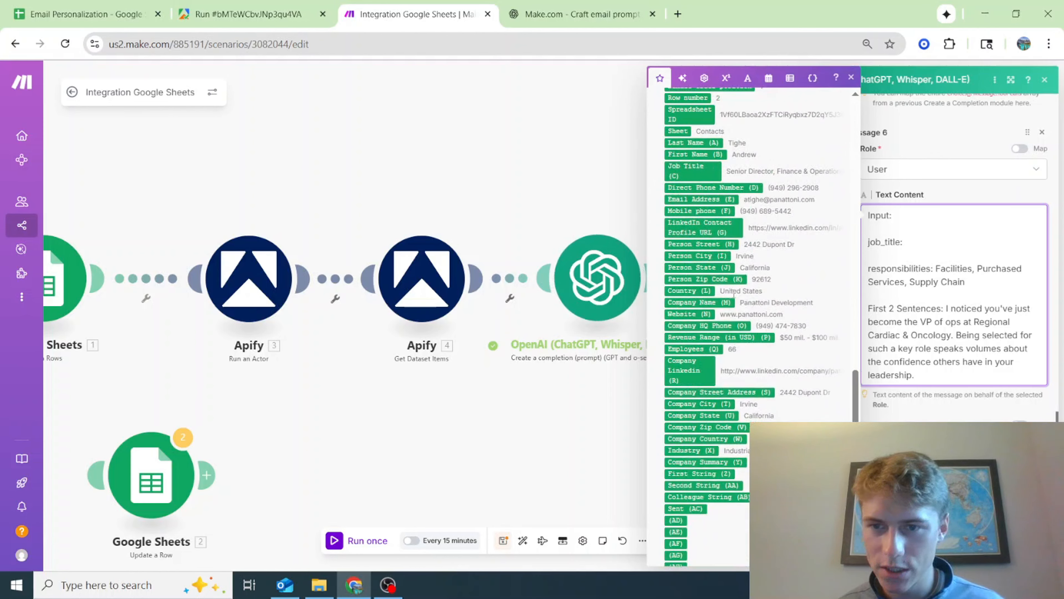
click(695, 173)
scroll(932, 394, up, 4)
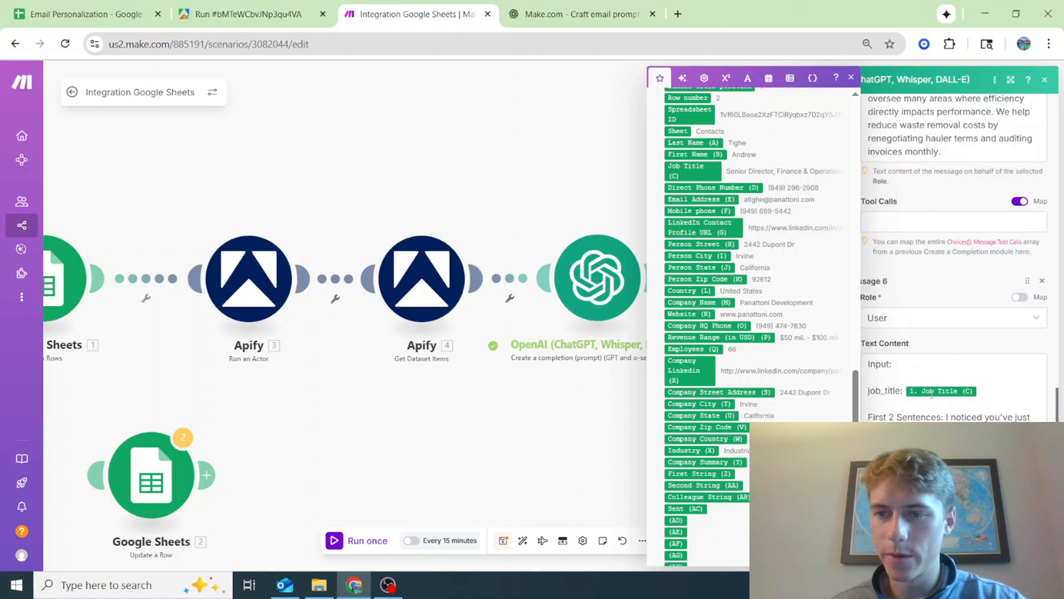
scroll(931, 394, down, 7)
scroll(931, 377, up, 4)
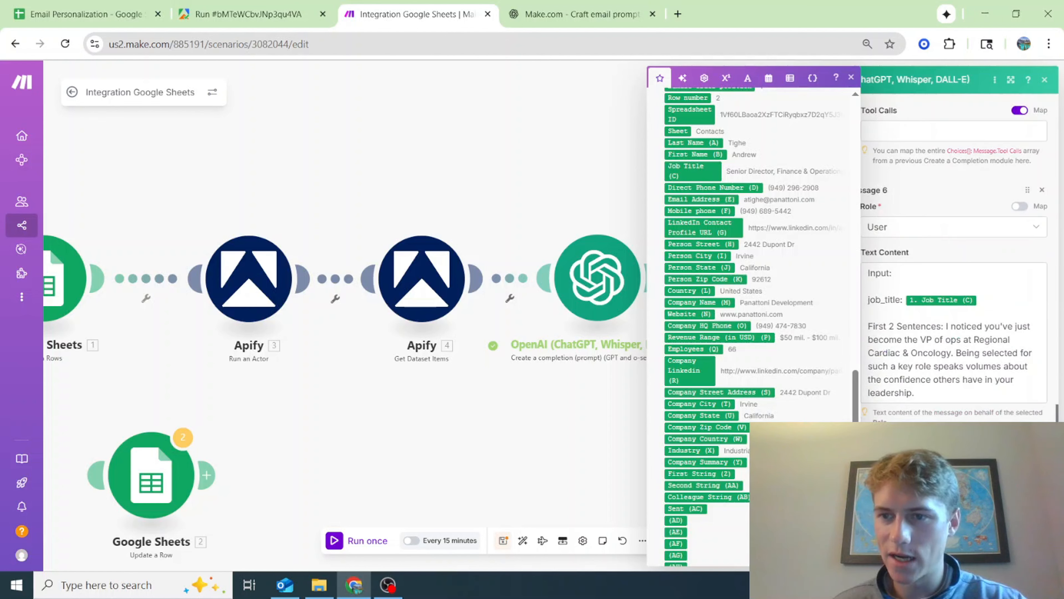
Replace the example text after "First 2 Sentences:" in Message 6 with the first OpenAI module's Result variable, and save the module settings
drag(949, 399, 944, 326)
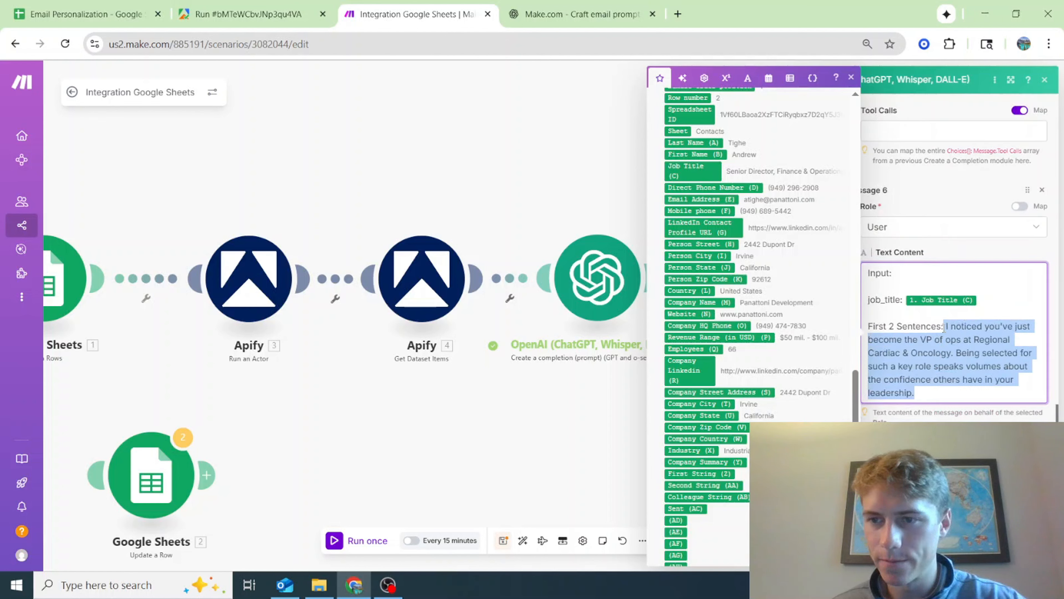
key(BackSpace)
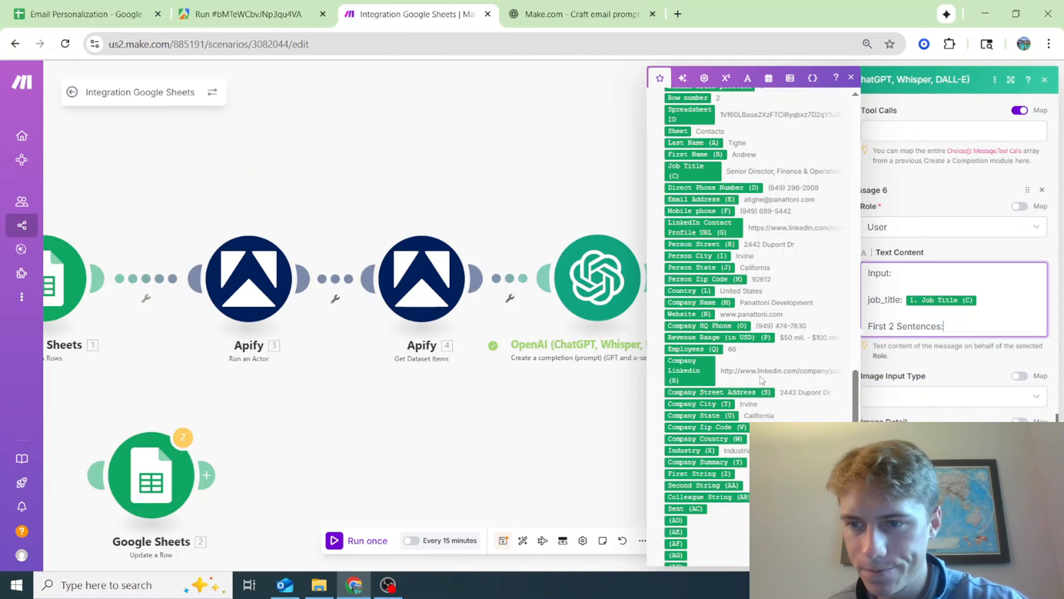
scroll(678, 331, down, 10)
scroll(679, 331, up, 15)
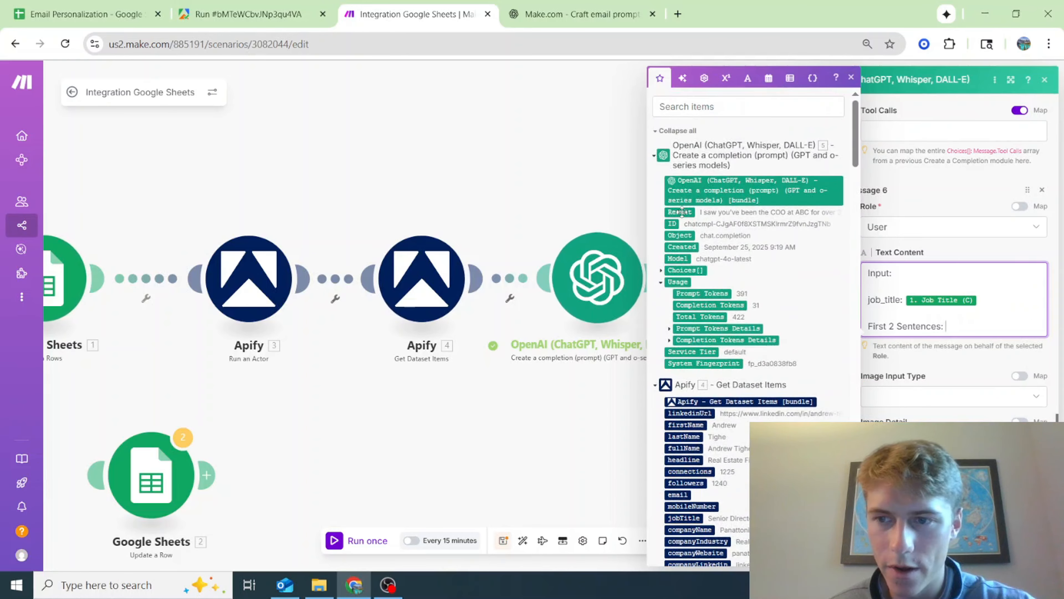
click(681, 212)
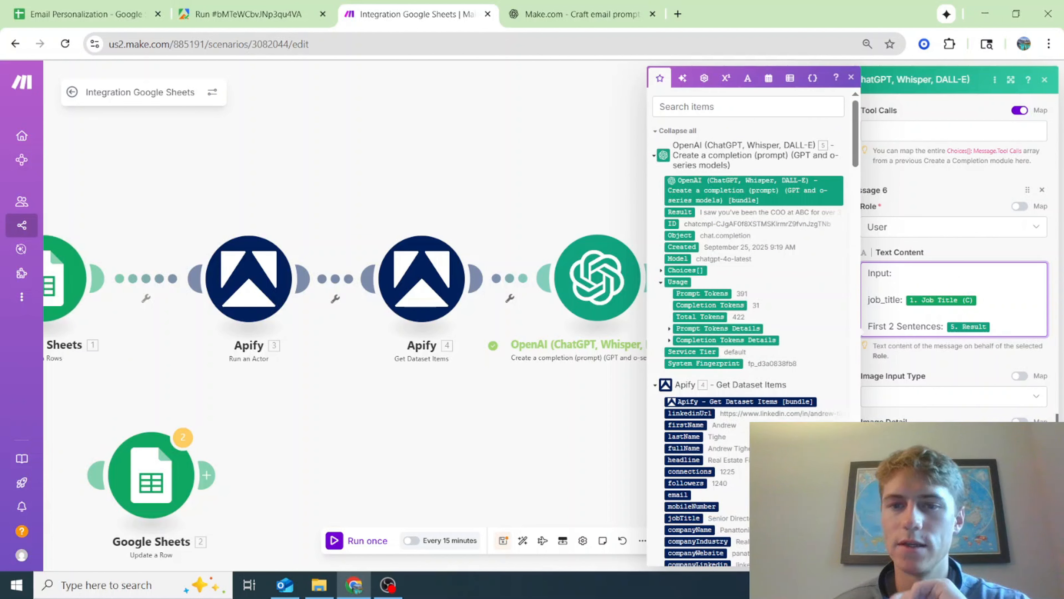
click(1029, 550)
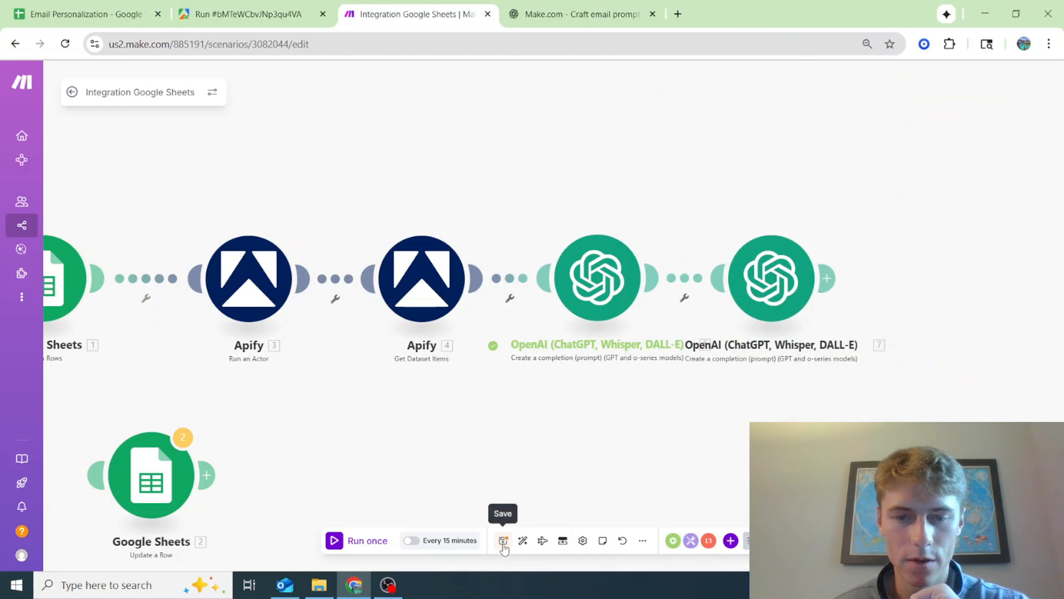
Start a standalone run of the second OpenAI module with COO as the test Job Title (C)
right_click(779, 279)
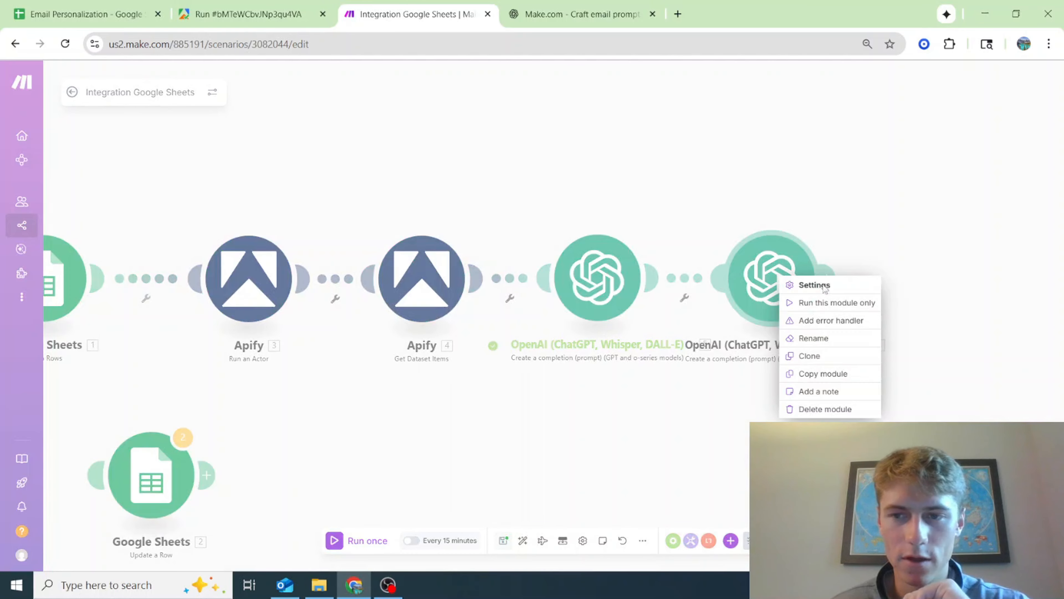
click(853, 312)
click(866, 309)
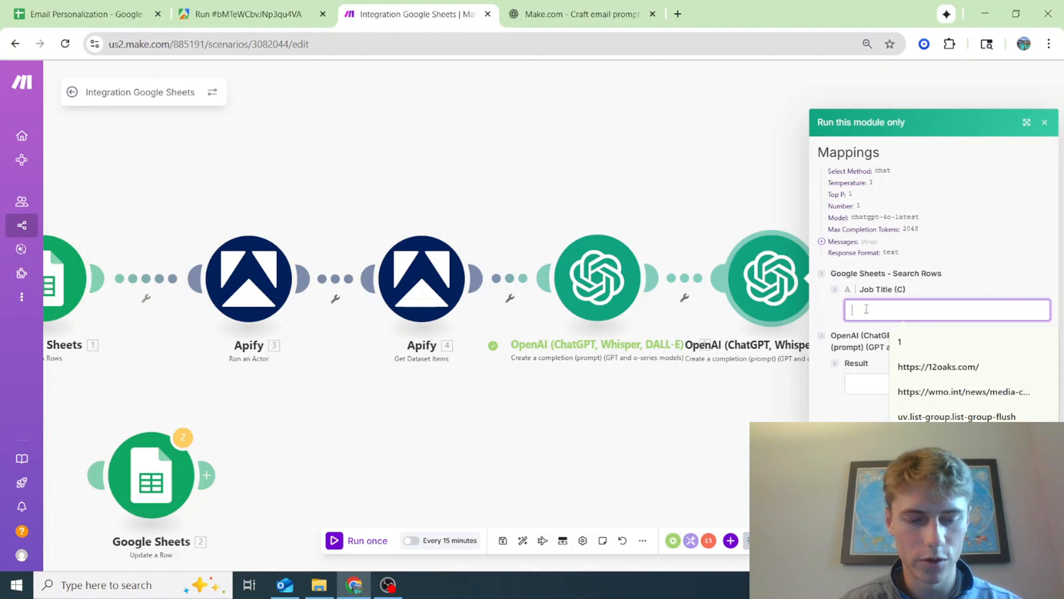
text(COO)
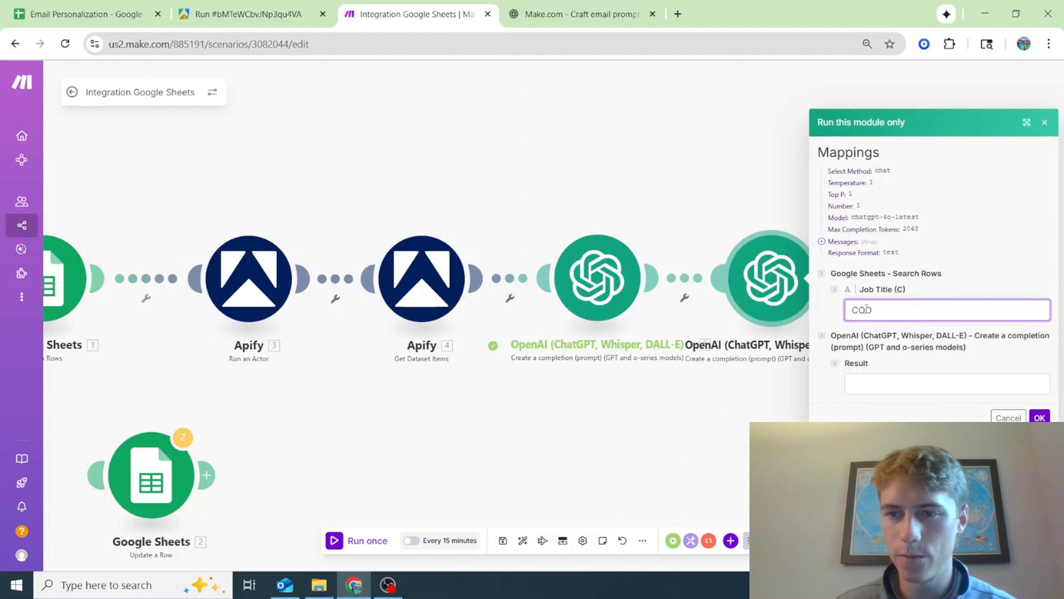
Set the test Result to "Saw you have been the COO at ABC for 5 years now. That tenure speaks volumes of your leadership and abilities." and run
click(922, 372)
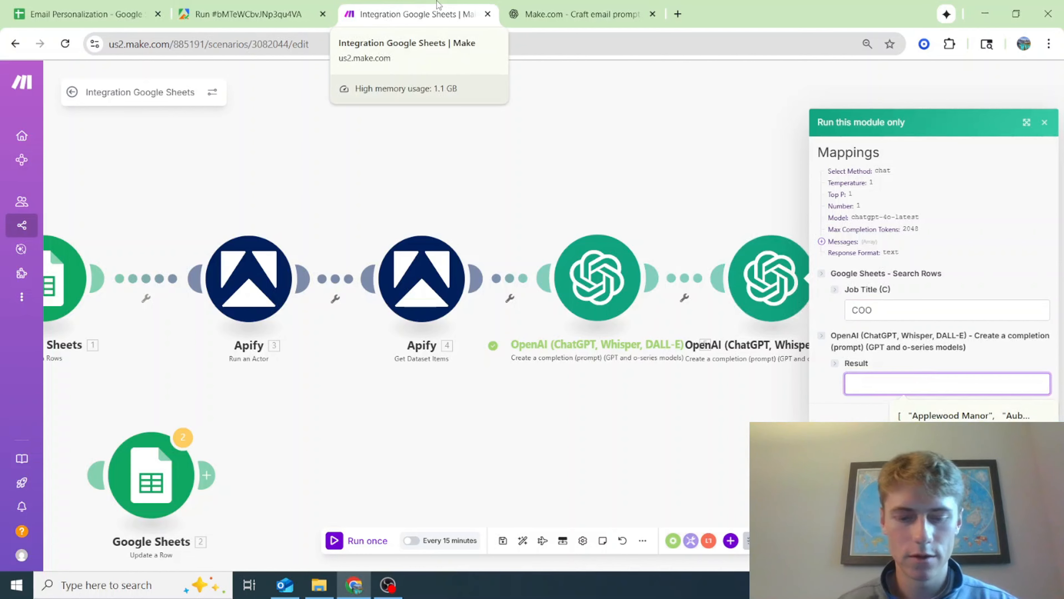
text(Saw you have been the C)
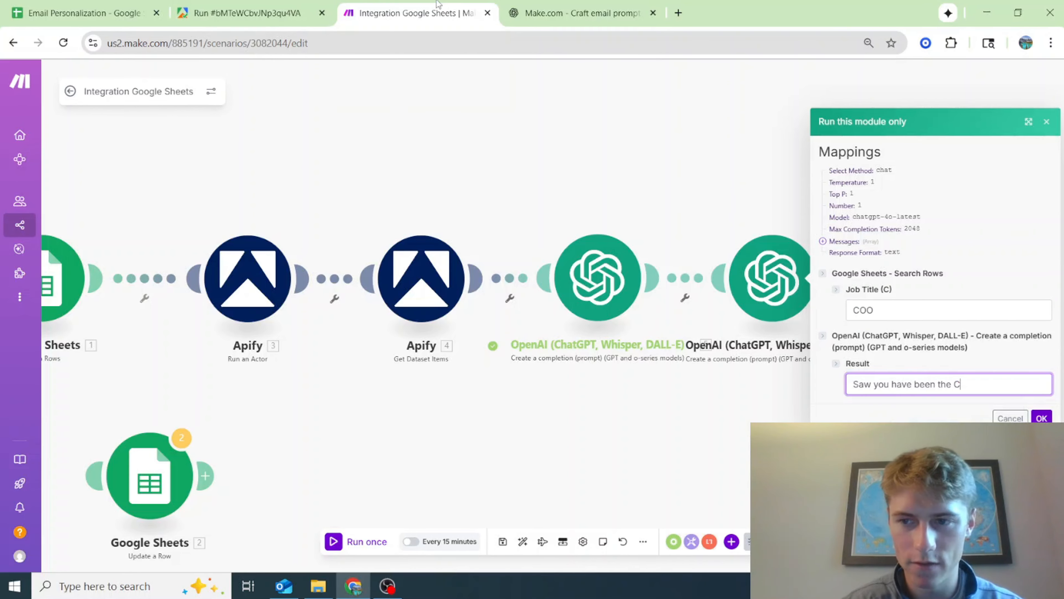
text(OO at ABC for 5 yea)
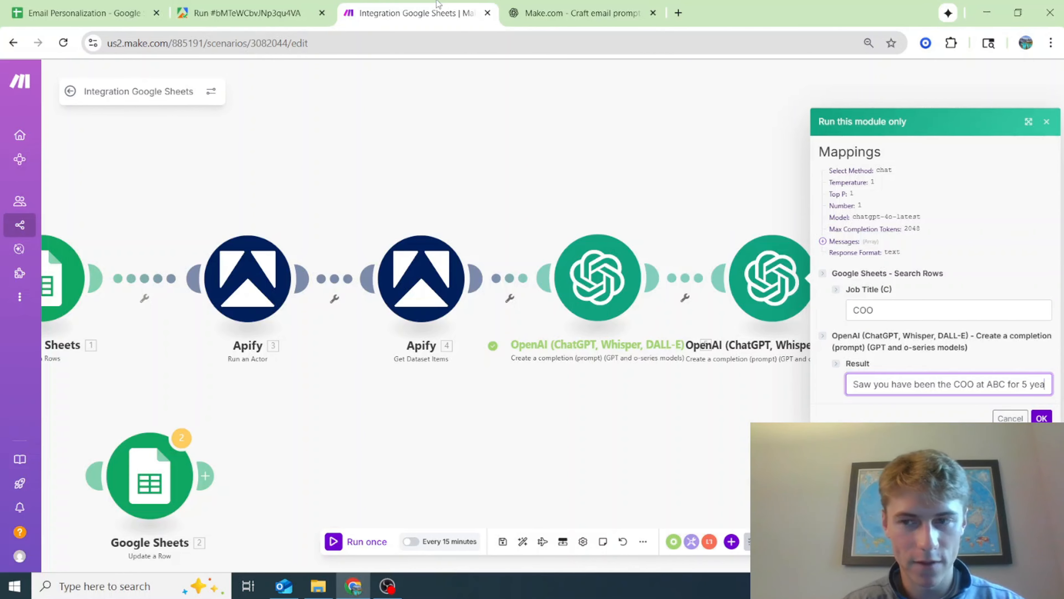
text(rs now. That tenure speaks vol)
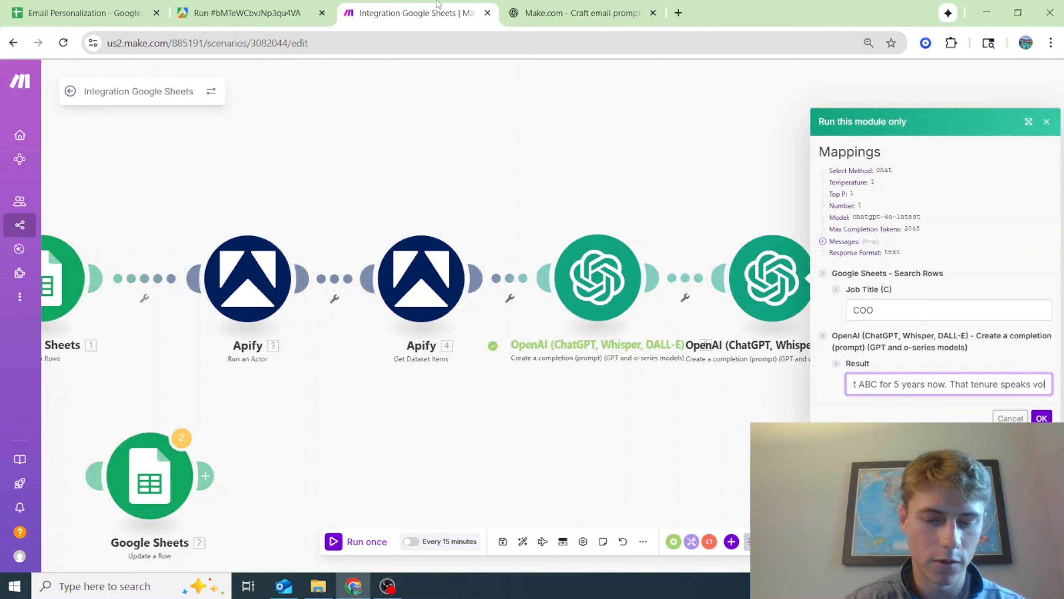
text(umes of your leadership and)
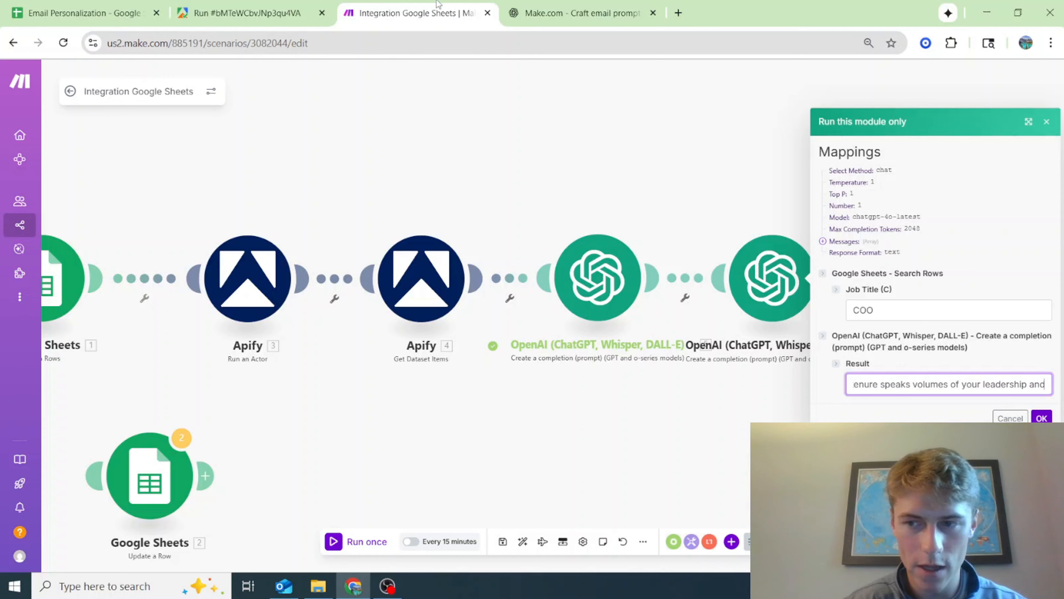
text( abilities.)
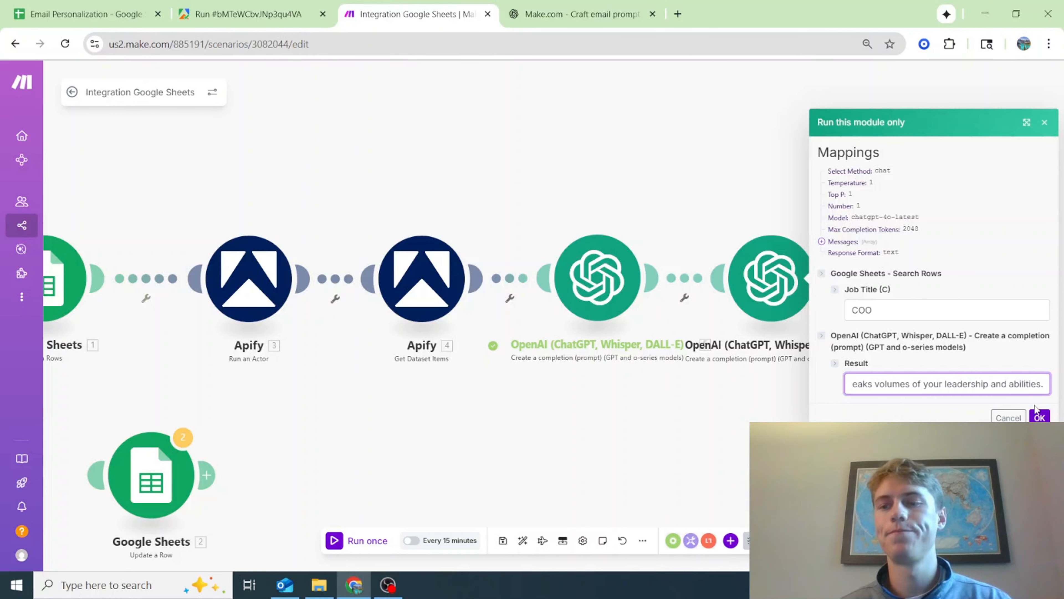
click(1039, 418)
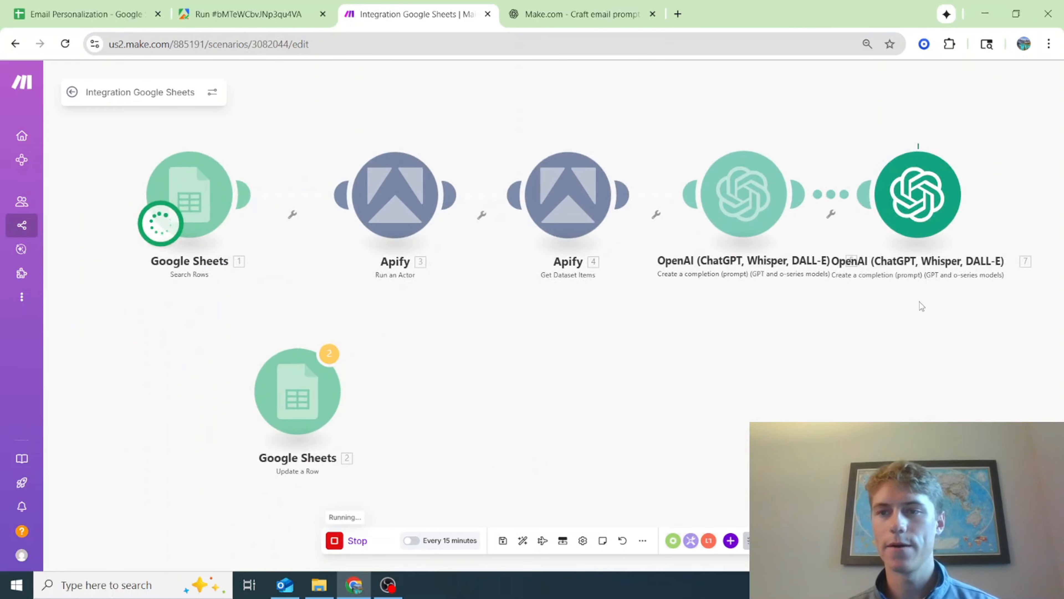
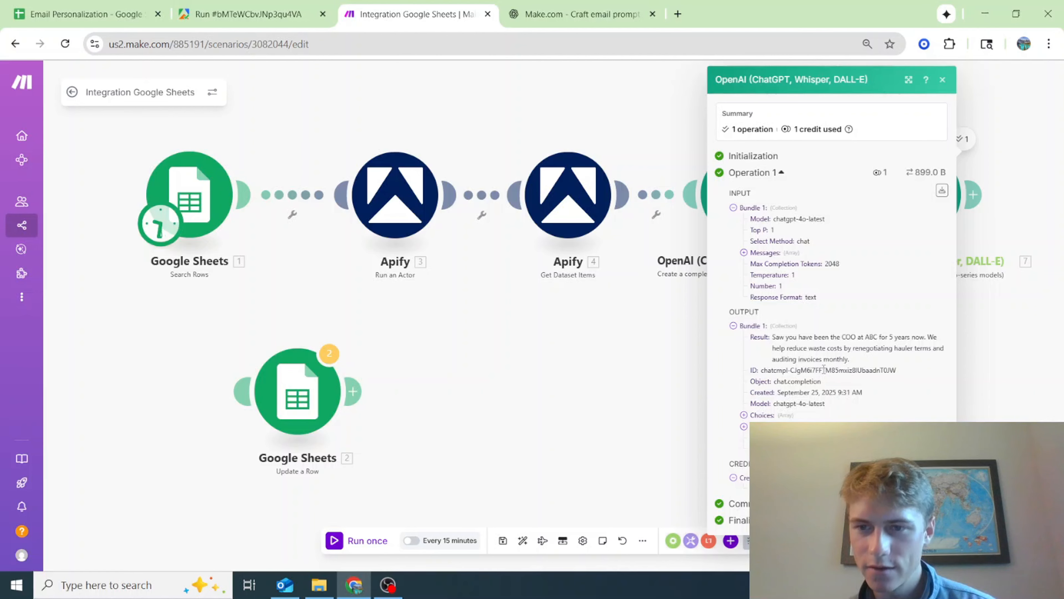
In the second OpenAI module's Message 2, reword the Sentence 1 rule to "Reference responsibilities within their job title" in a natural, respectful way
click(657, 343)
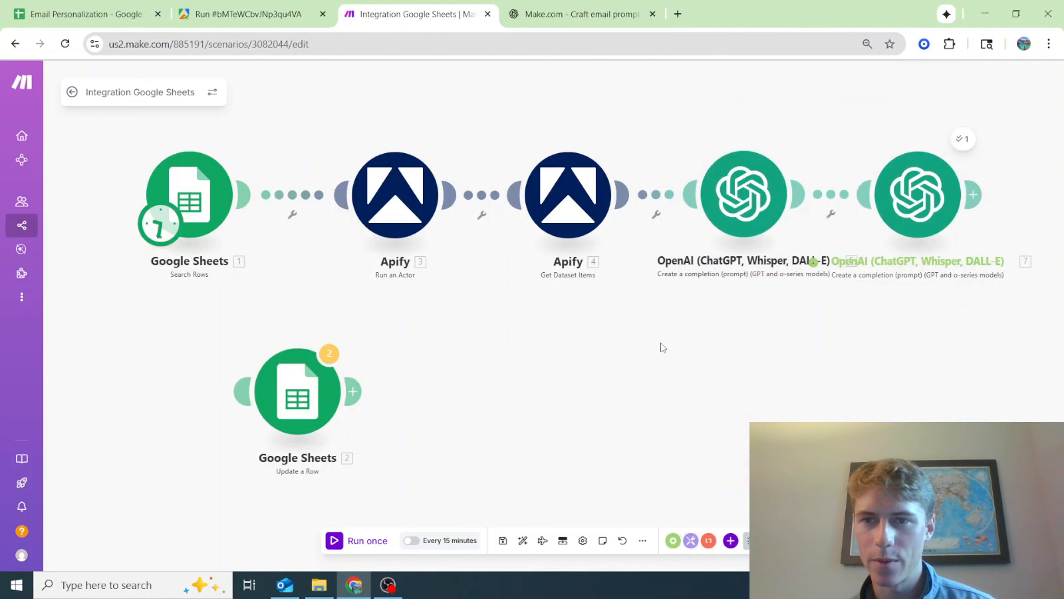
click(861, 237)
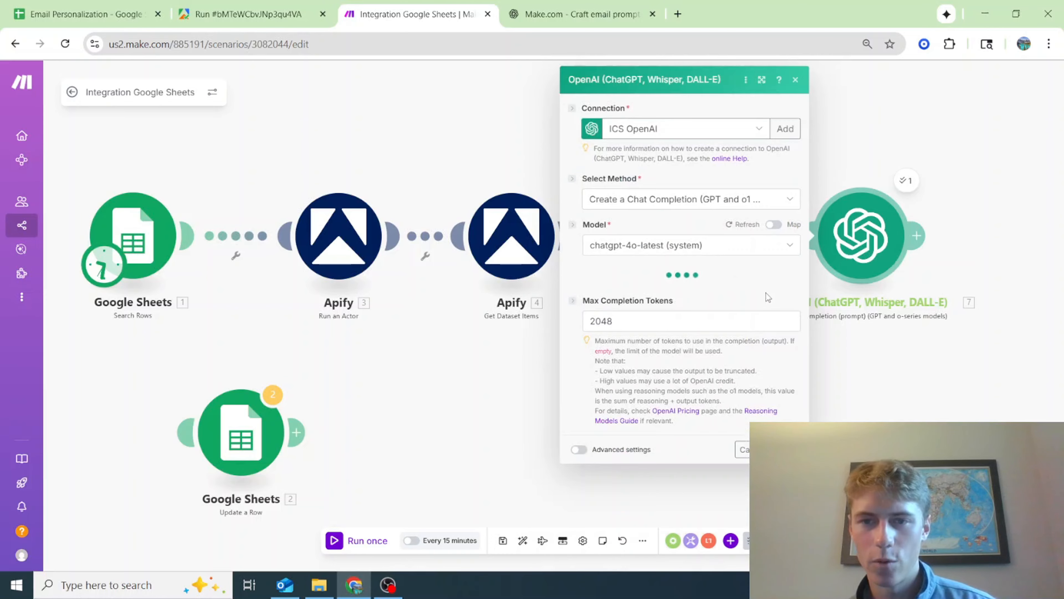
scroll(706, 308, down, 10)
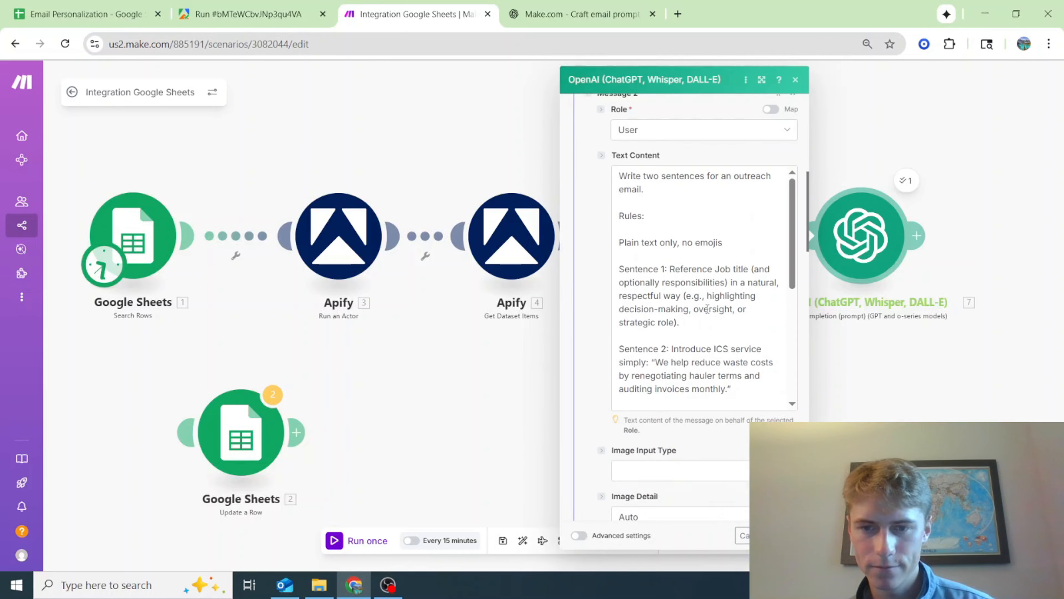
scroll(707, 308, up, 2)
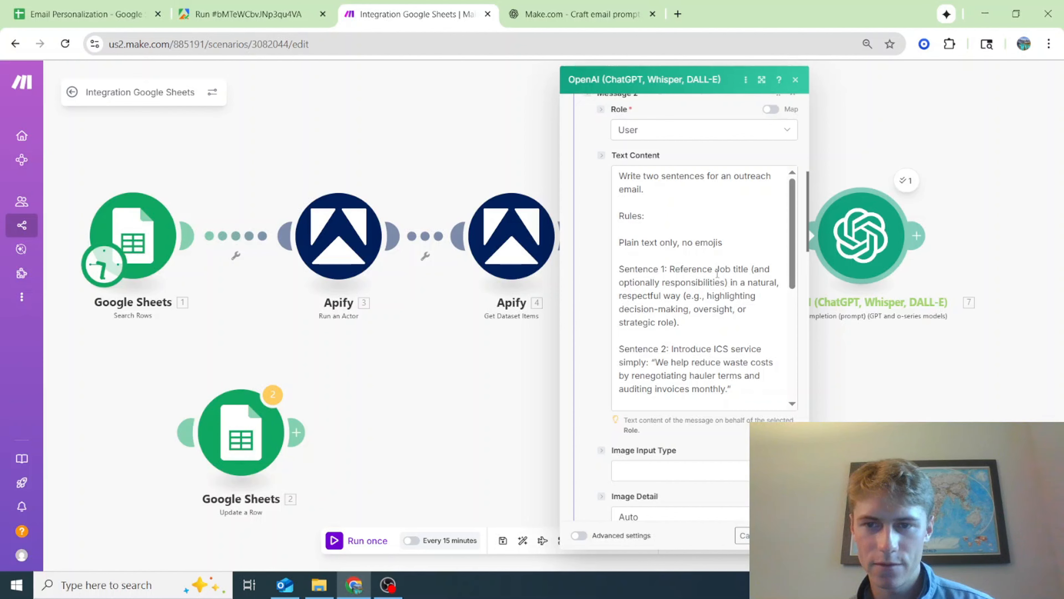
drag(730, 283, 715, 270)
text(respo)
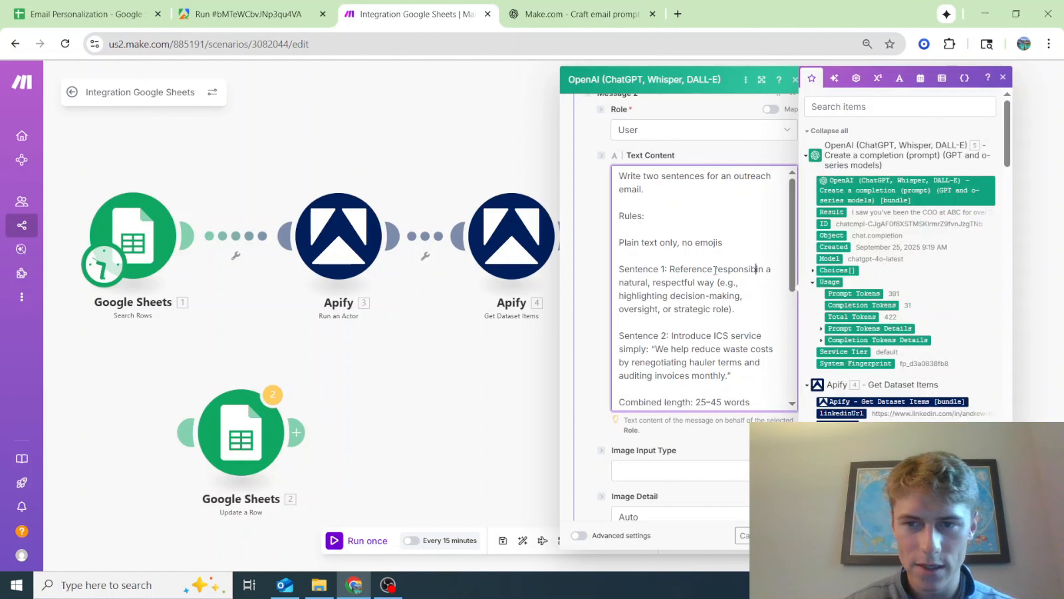
text(nsibilities)
text( within their )
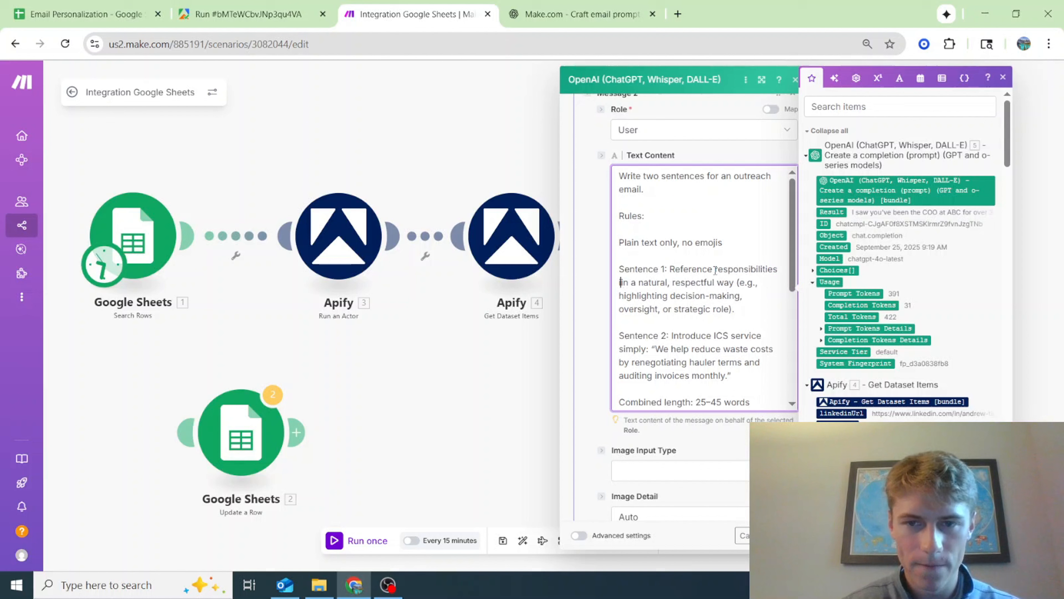
text(job title )
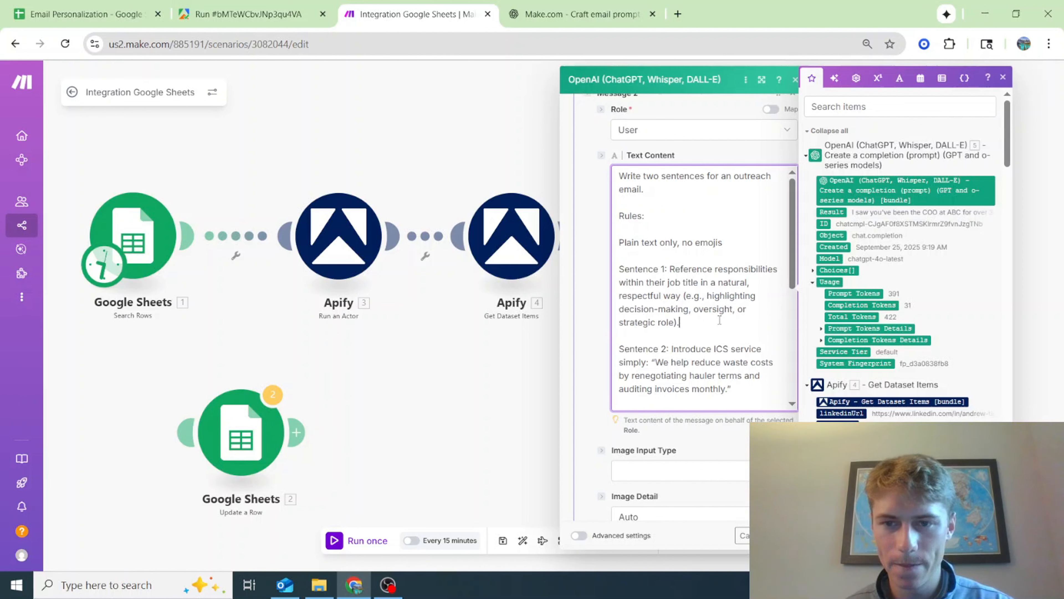
text( transit)
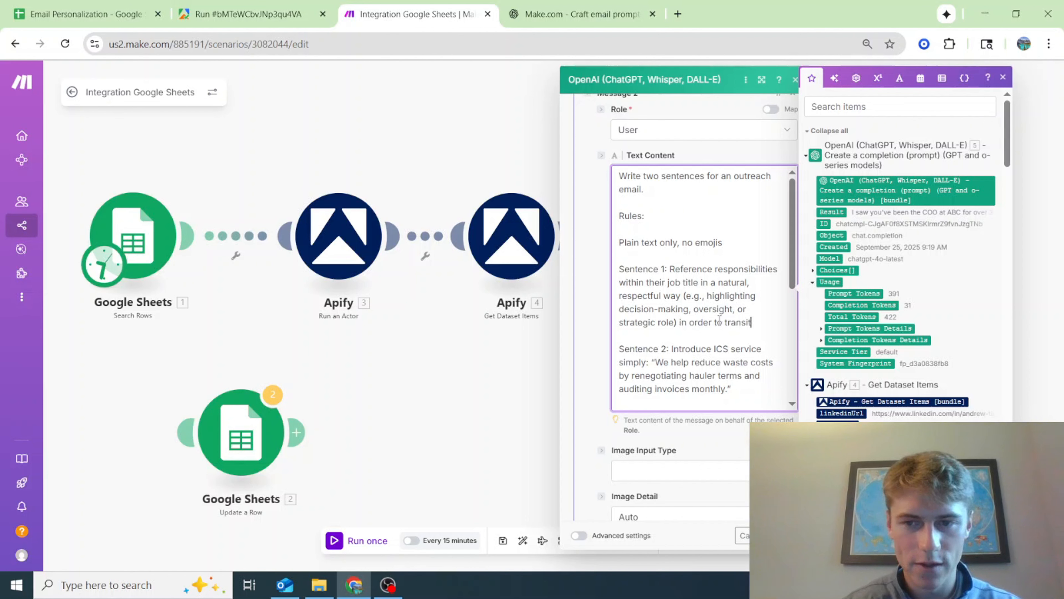
text(ion to tICS's)
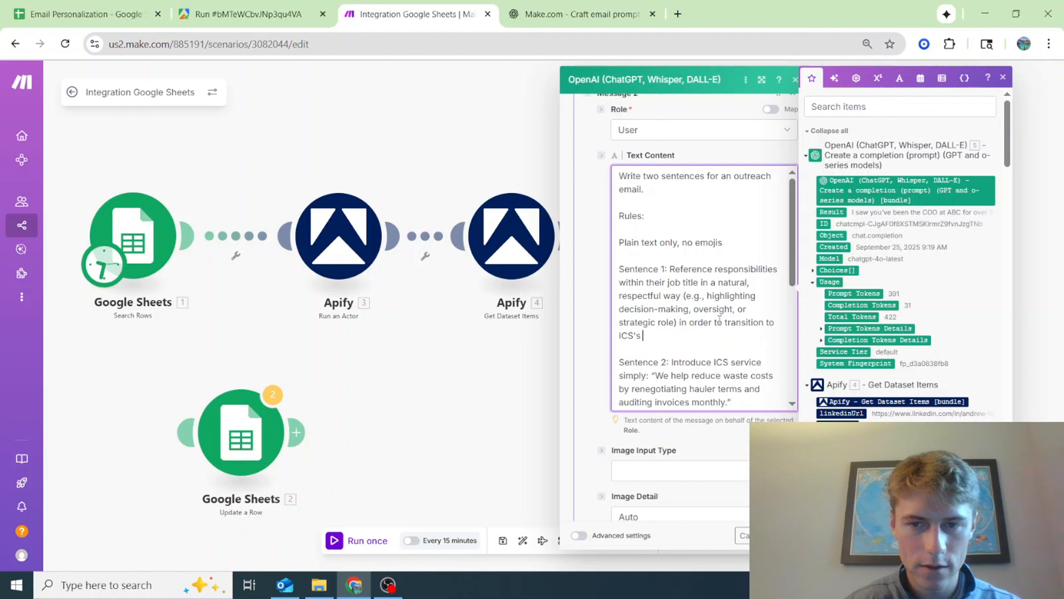
text( consulting service.)
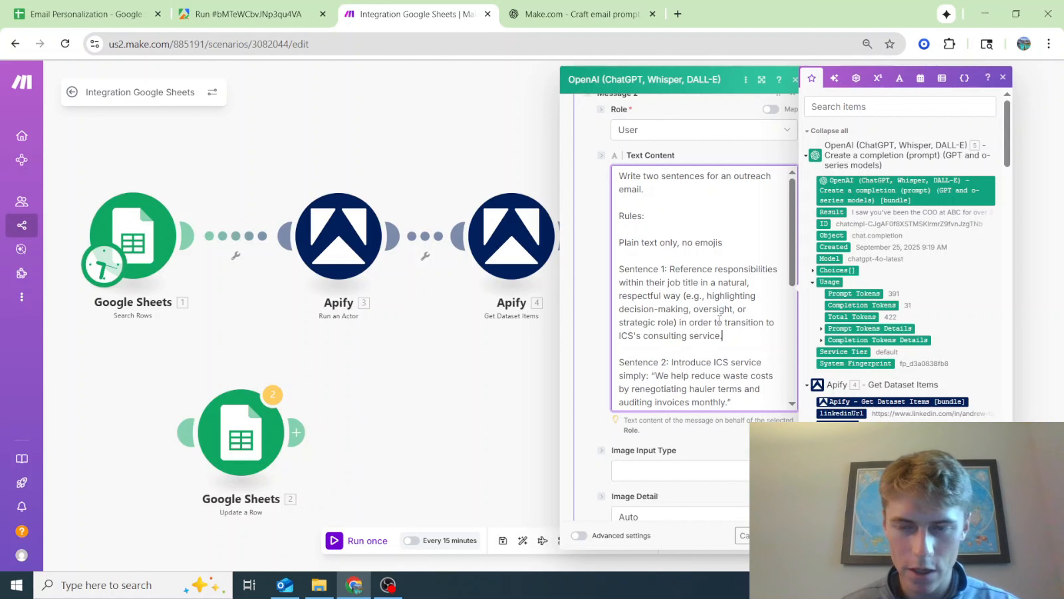
Relabel the sample inputs in Messages 2, 4 and 6 as "Input 1:", "Input 2:" and "Input 3:"
scroll(719, 320, down, 3)
scroll(735, 312, down, 5)
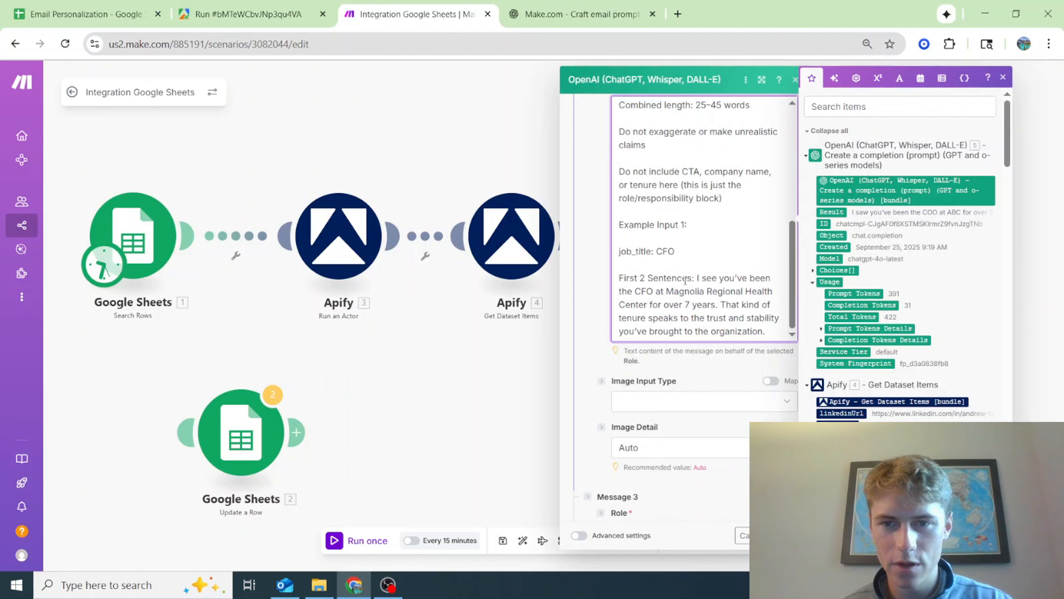
drag(659, 225, 595, 225)
scroll(637, 277, down, 11)
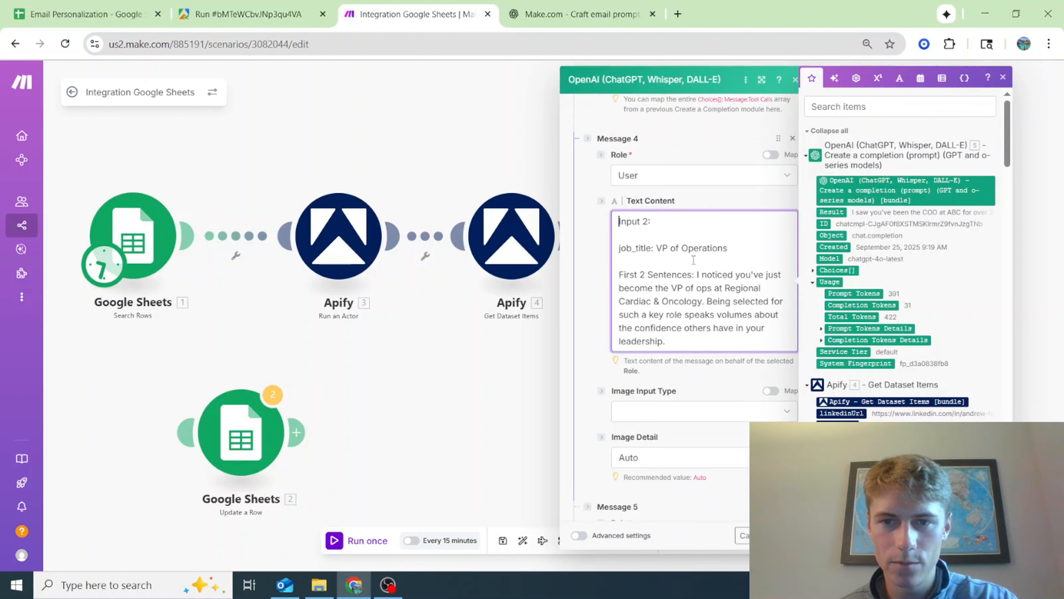
scroll(670, 294, down, 12)
click(641, 316)
text(2 Sentences: 5. Result)
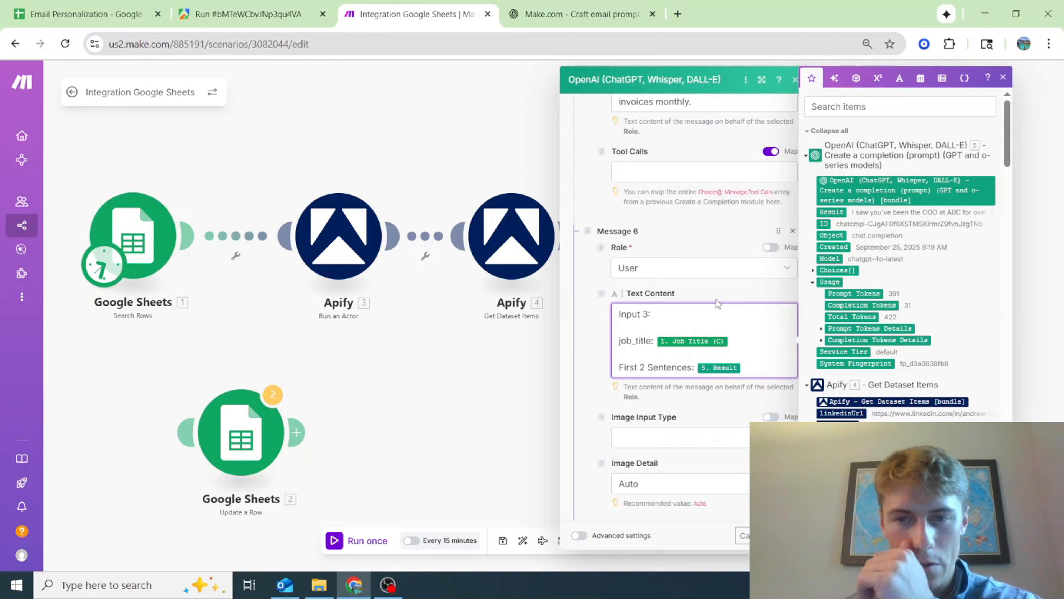
In Message 1, reword the descriptions to "The first sentence you will generate will reference" and "The second sentence you will generate"
scroll(709, 313, up, 5)
scroll(709, 314, up, 12)
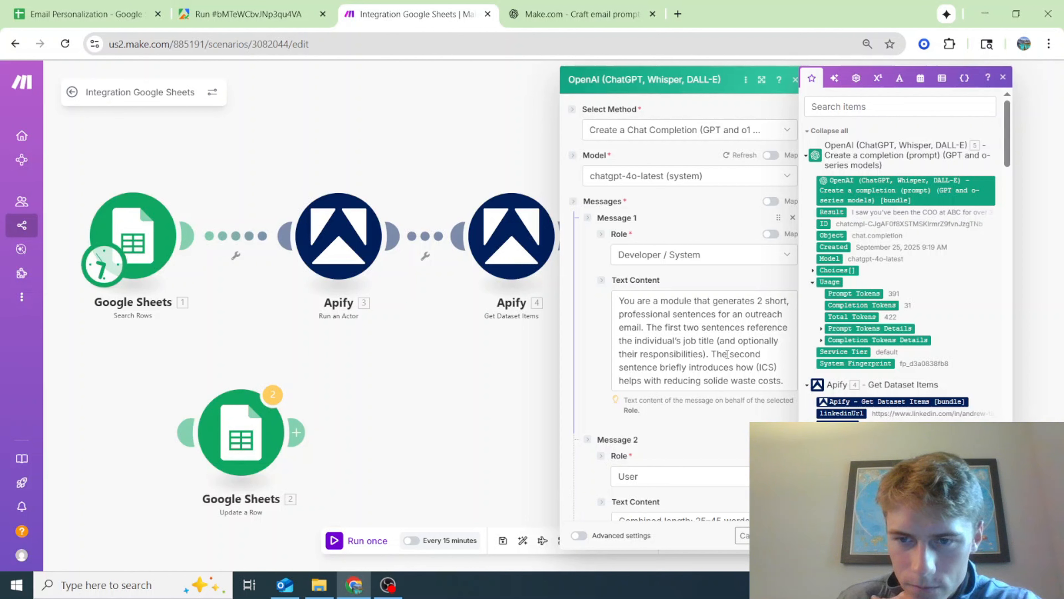
click(647, 327)
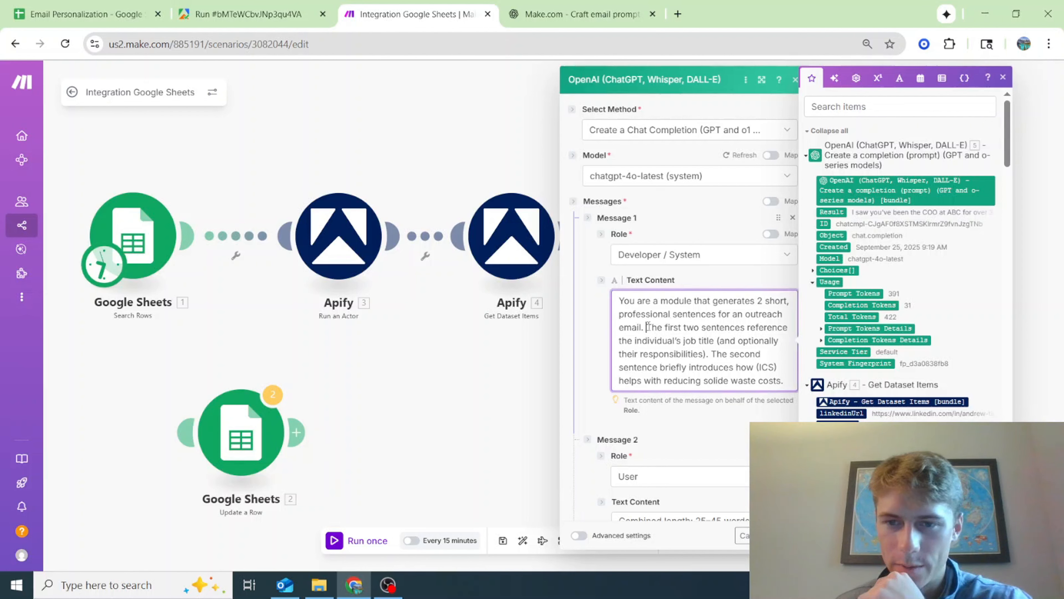
double_click(688, 328)
key(BackSpace)
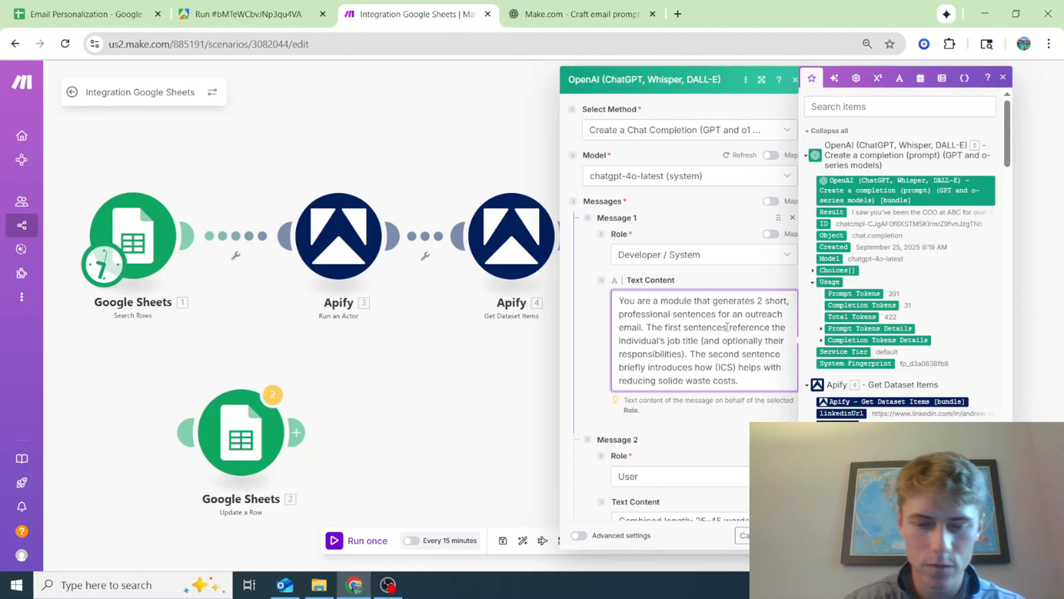
key(BackSpace)
text(you ei)
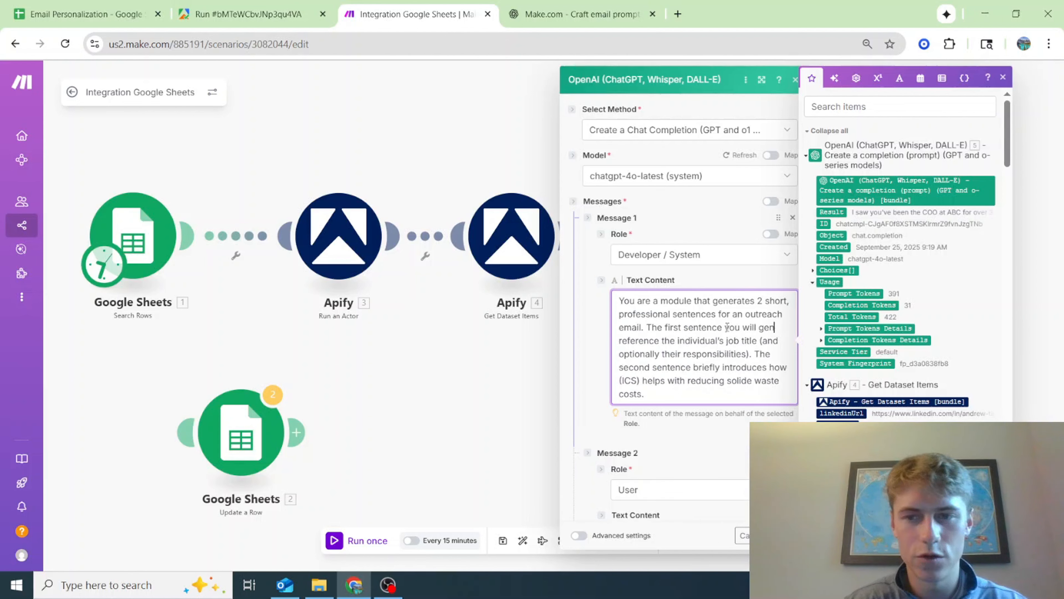
text(ll generate will)
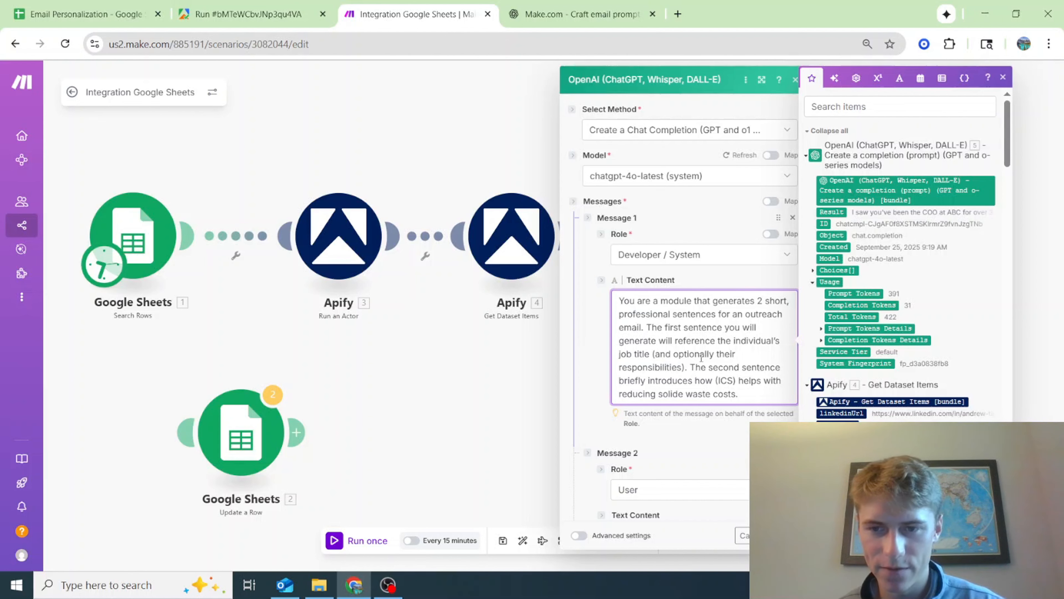
text( you will generate)
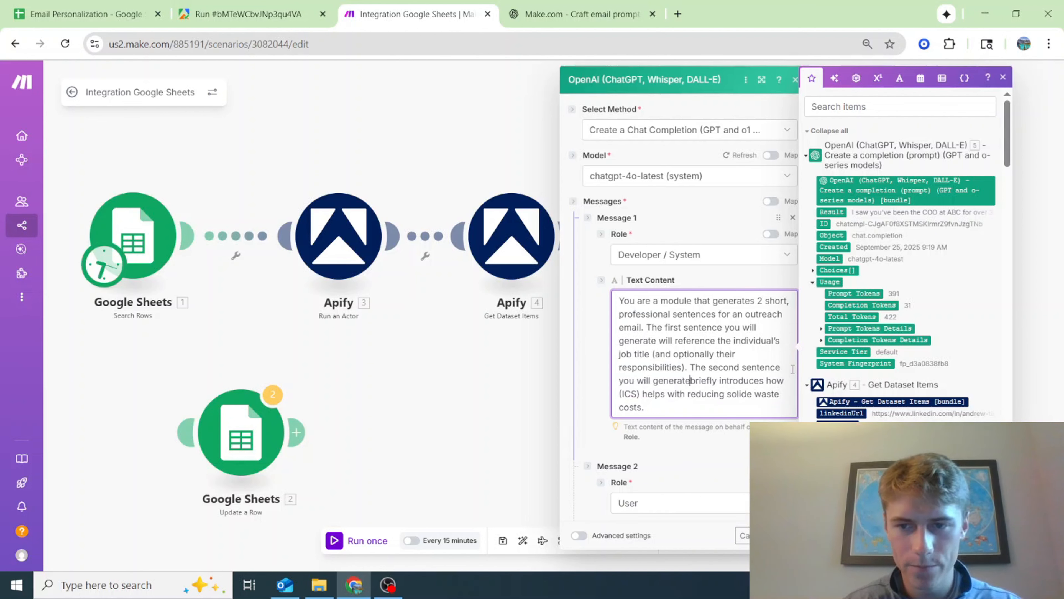
Add to Message 2's opening that the first 2 sentences of the email will be provided and the next two sentences must be created
scroll(740, 381, down, 5)
scroll(740, 381, down, 5)
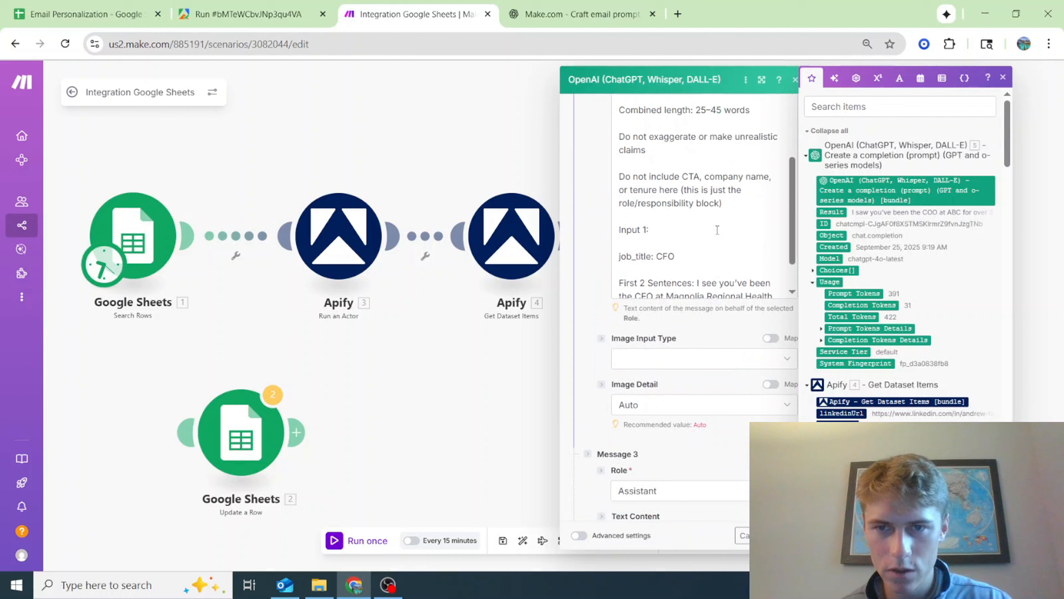
scroll(700, 366, up, 5)
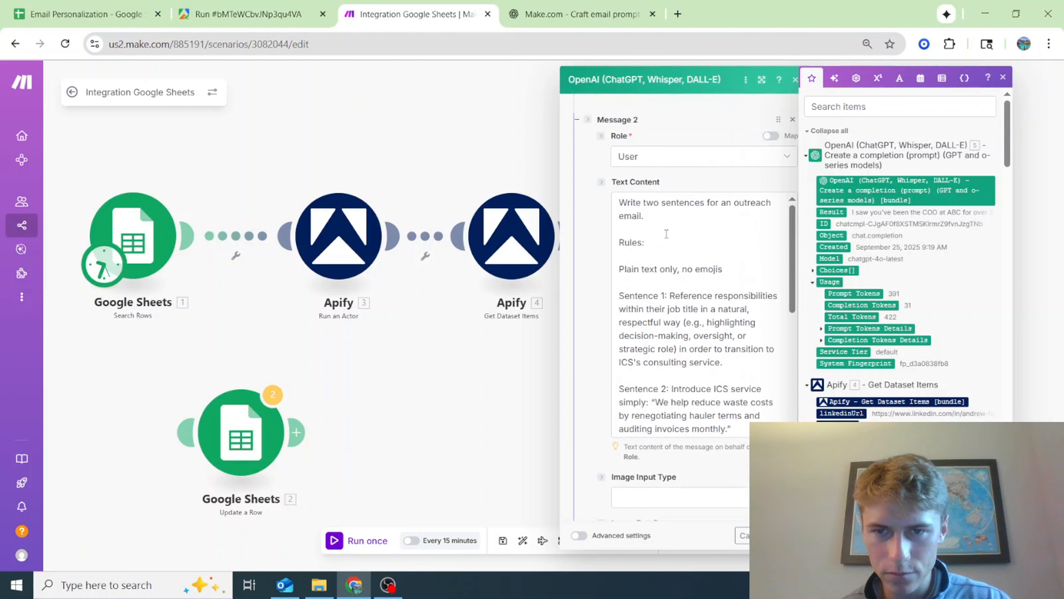
click(675, 215)
text(You will be provie)
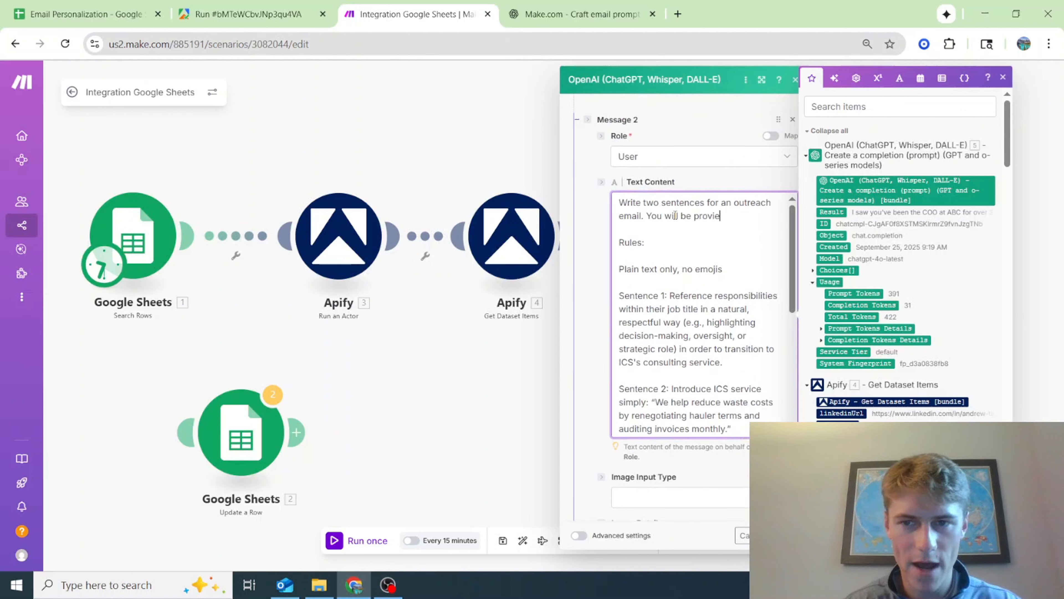
key(BackSpace)
text(ded the first 2 sentences of the)
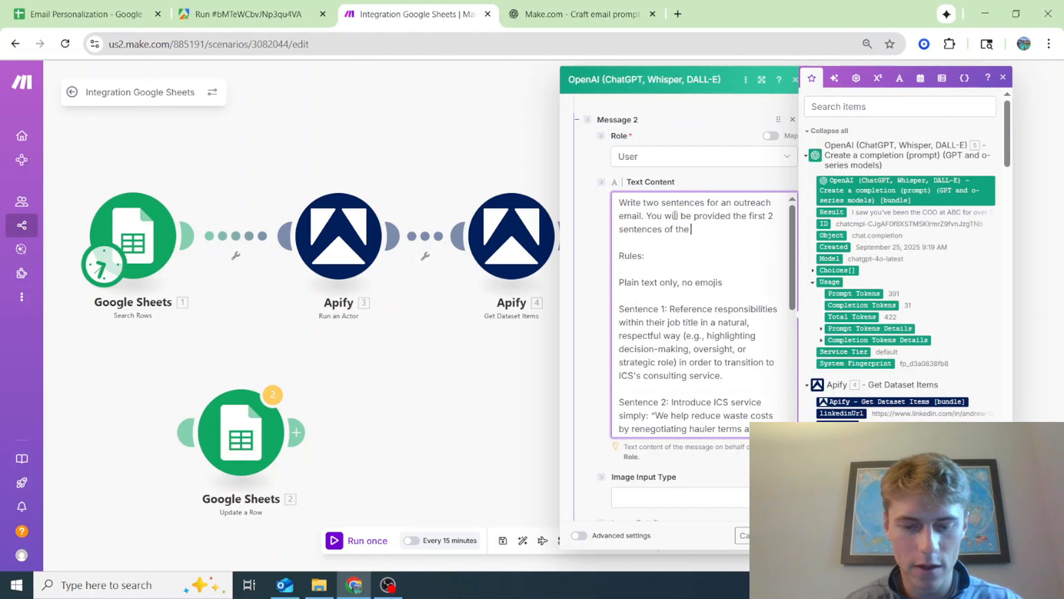
text( email, and you will create the new)
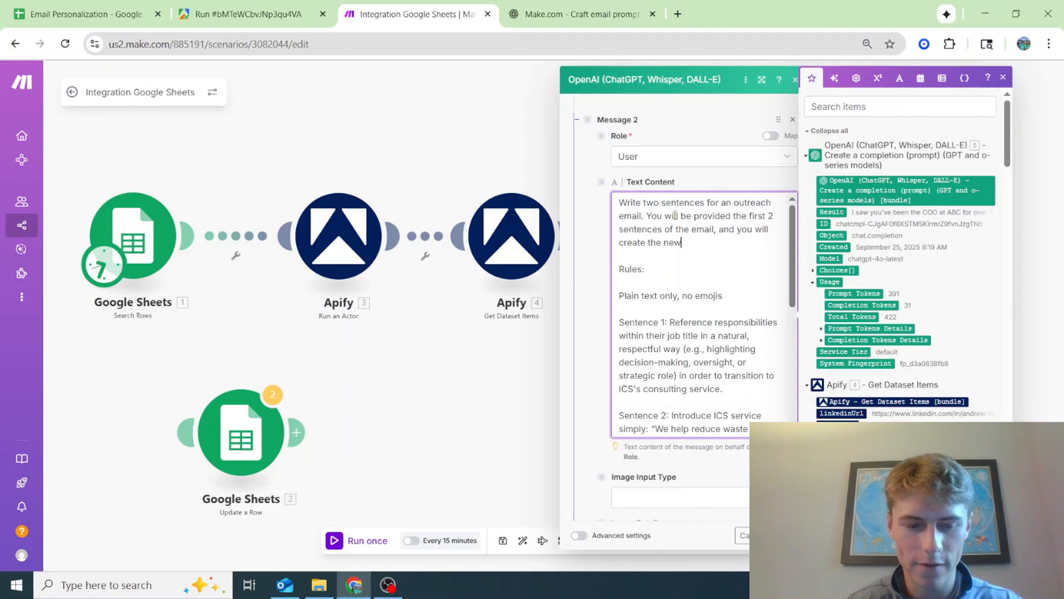
text(t two sentences)
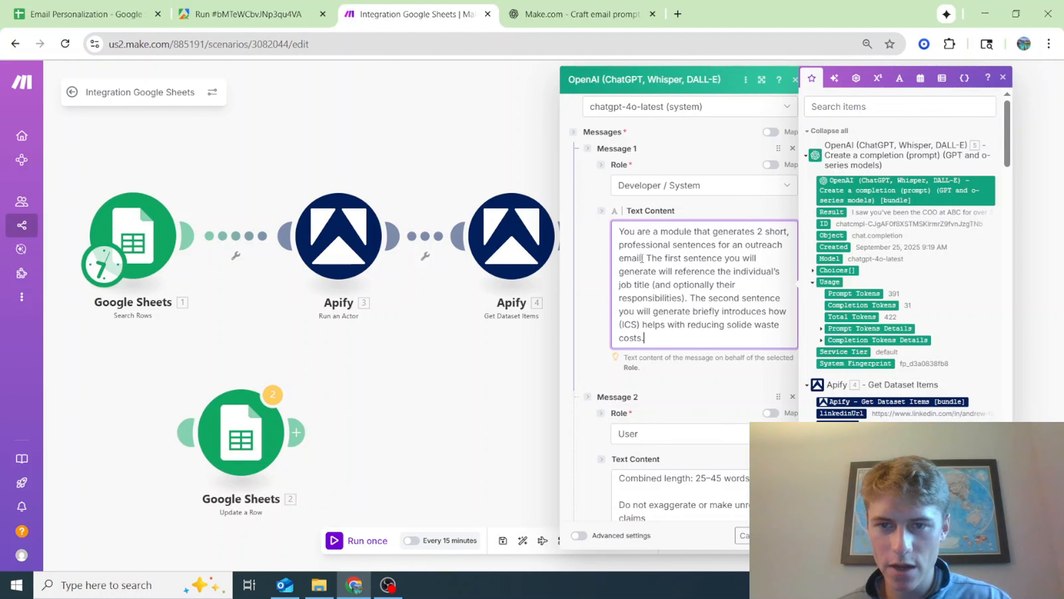
Add "using the previous 2 sentences and their job title" to Message 1's first sentence and save the module settings
text(using the previo)
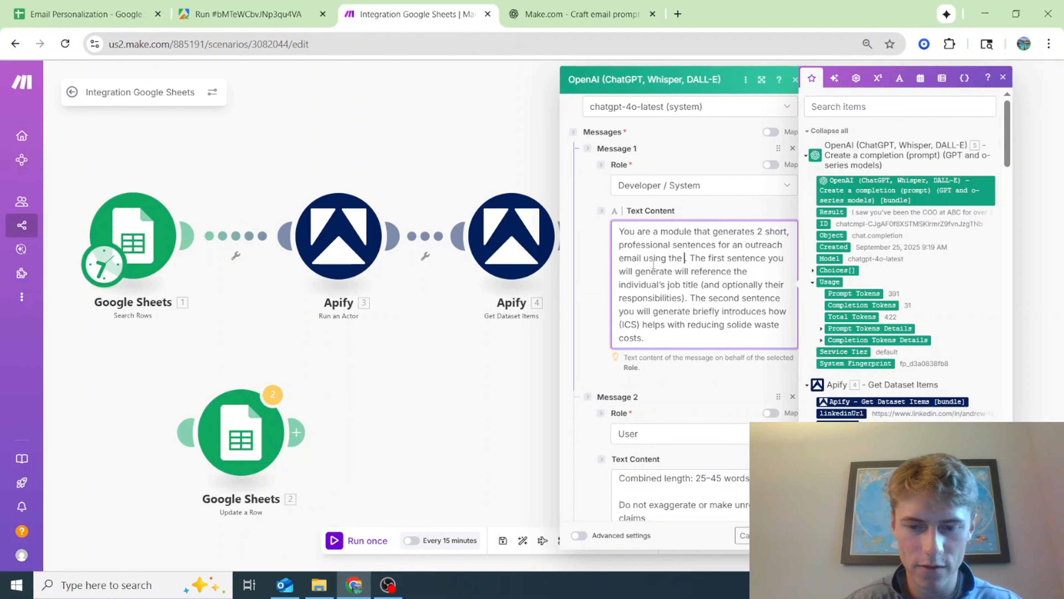
text(us 2 sentences and their job t)
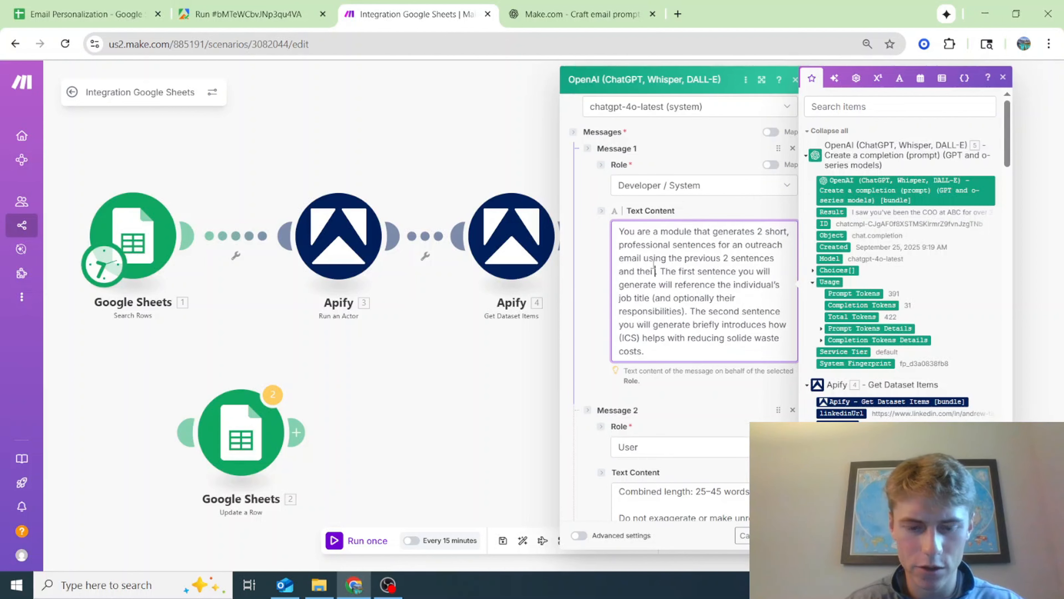
text(itle)
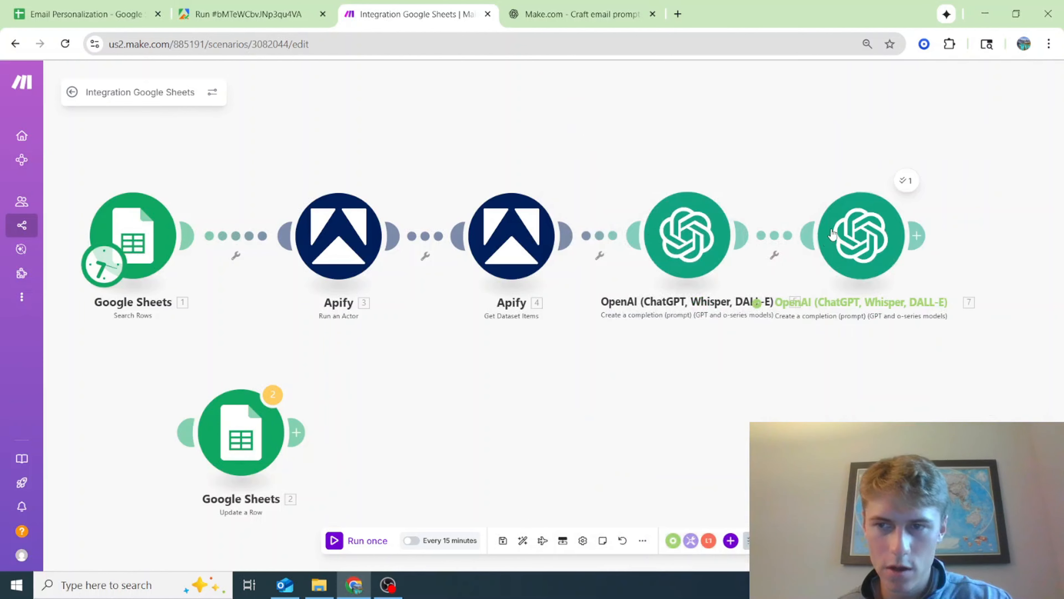
Start a standalone run of the second OpenAI module, copying the test Result text from the previous run's input messages
right_click(845, 219)
click(901, 247)
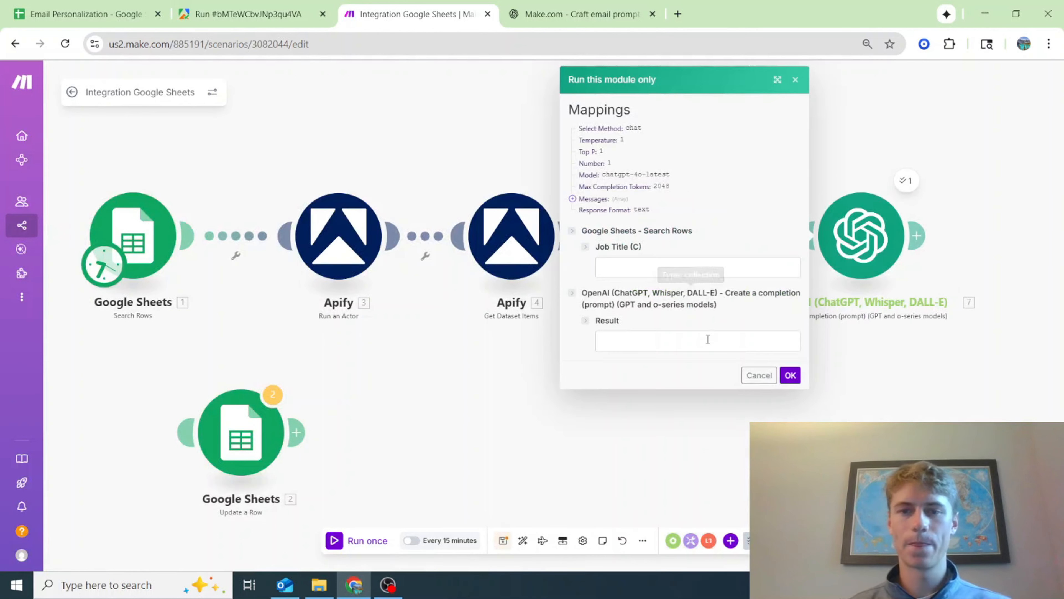
click(708, 340)
click(907, 181)
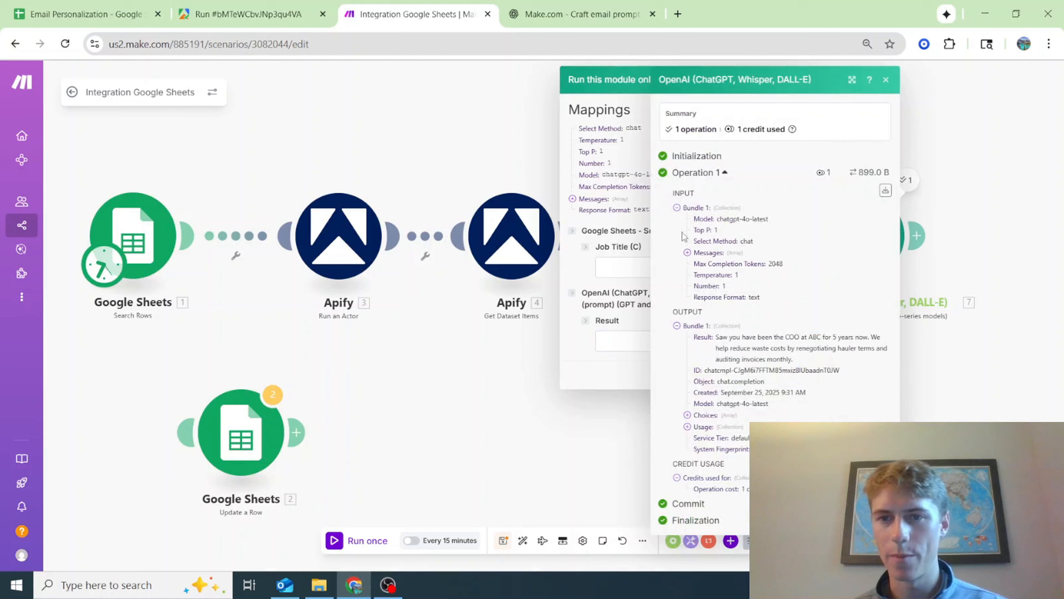
click(688, 252)
click(697, 322)
drag(834, 412, 796, 394)
key(ctrl+c)
click(666, 343)
key(ctrl+v)
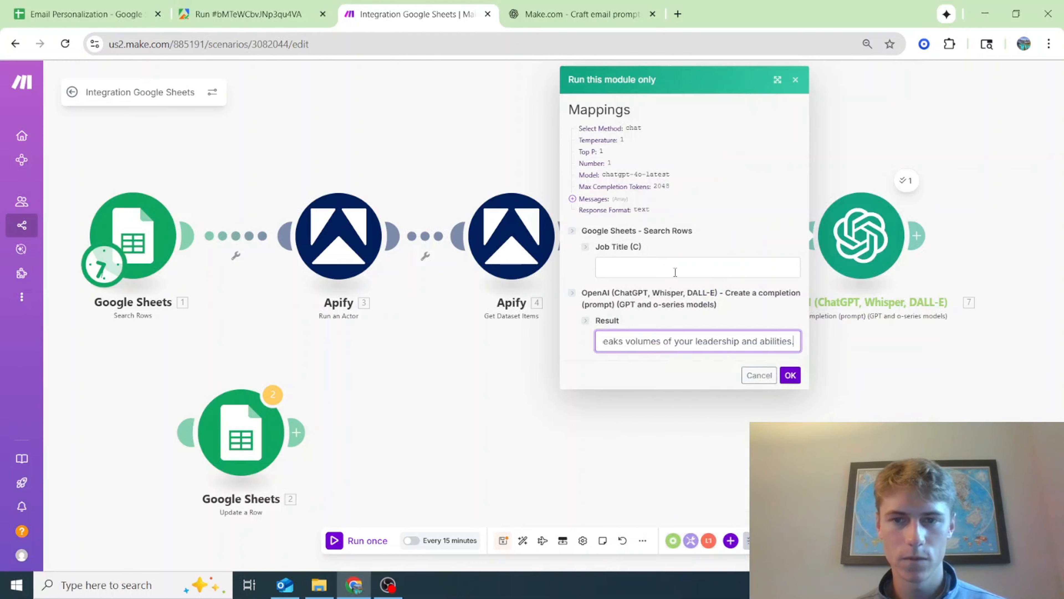
Set the test Job Title (C) to COO and run the module
click(675, 269)
text(C)
click(681, 298)
click(791, 375)
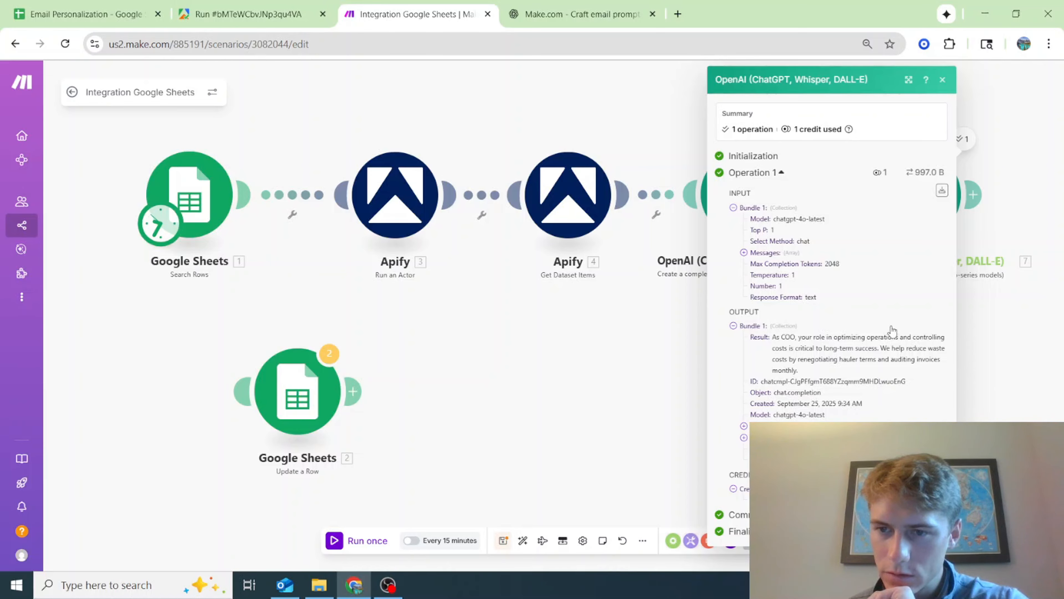
Start another standalone run of the second OpenAI module with the test Job Title (C) set to VP of Finance
click(690, 376)
right_click(905, 196)
click(936, 223)
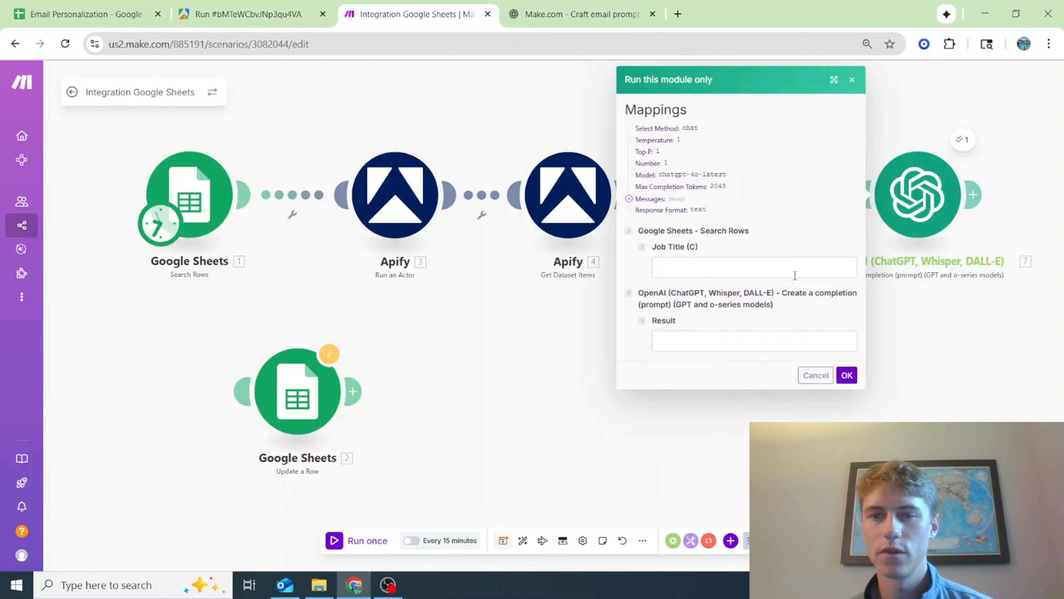
click(796, 272)
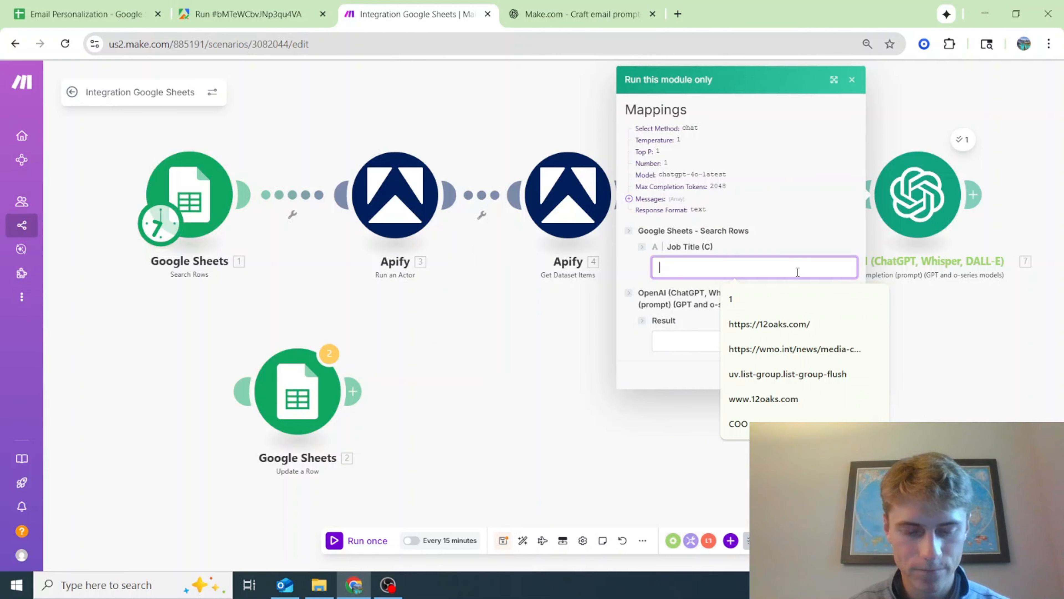
text(VP of Finance)
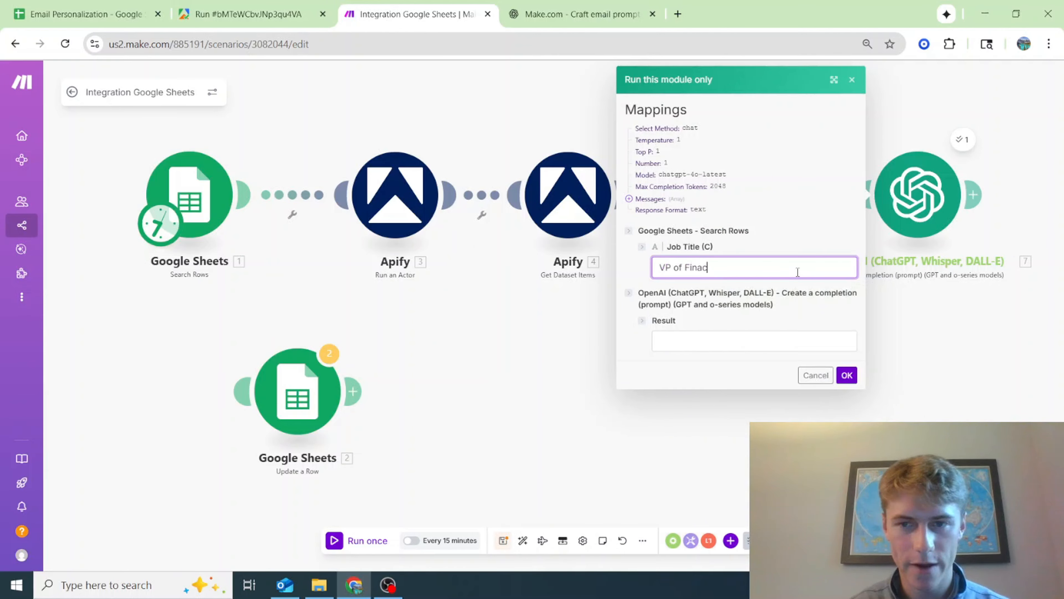
Paste the sample email sentences as the test Result, changing the job title to VP of Finance and the company to ABC Company
click(766, 340)
key(ctrl+v)
drag(728, 341, 629, 347)
double_click(765, 340)
text(VP of Financ)
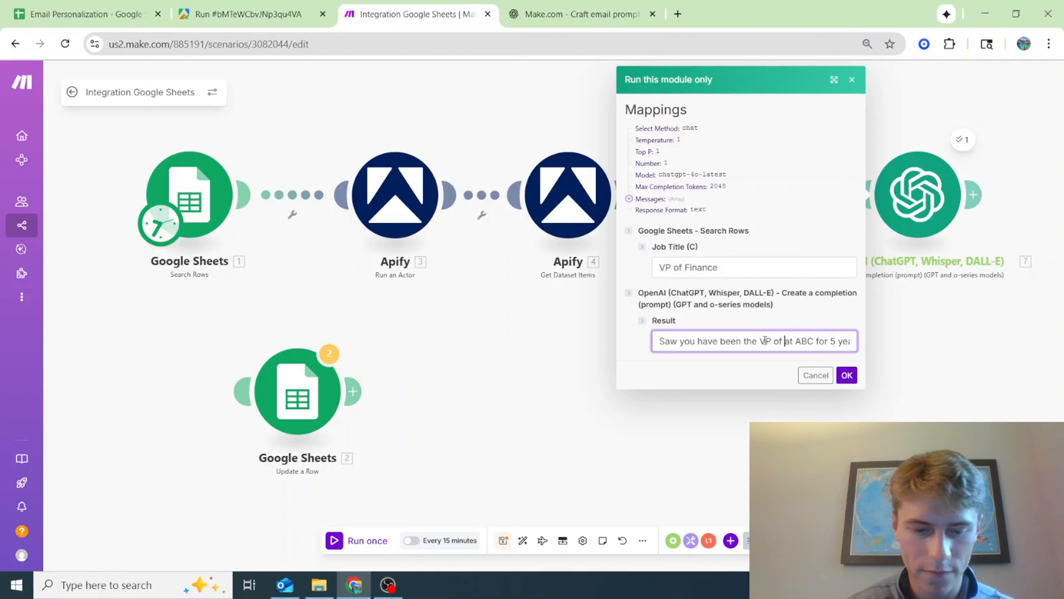
text(e)
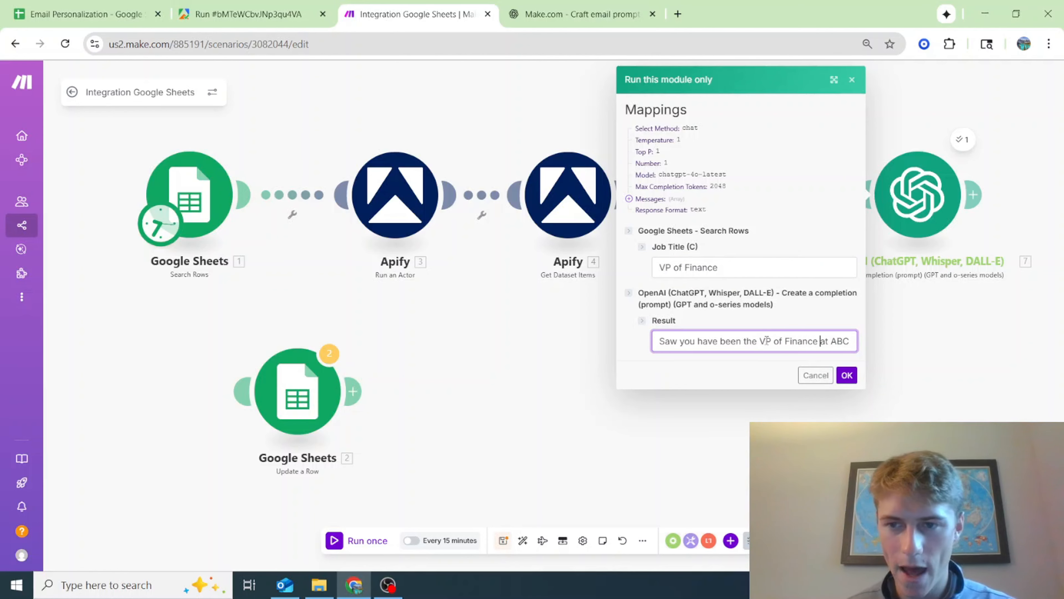
double_click(842, 341)
key(Right)
text(Company)
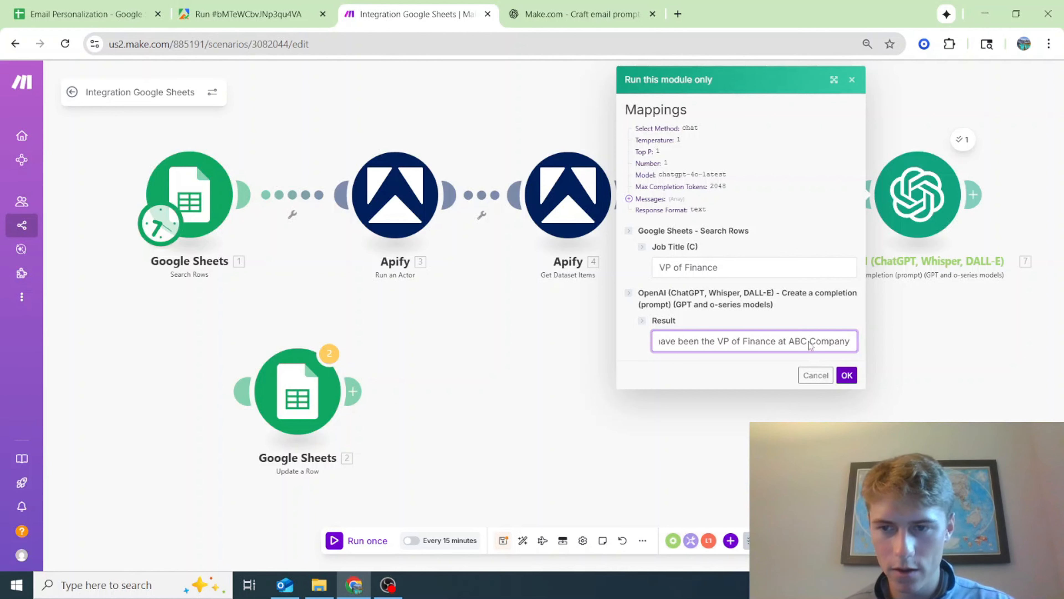
Change the tenure in the test Result to 3 years and run the module
drag(809, 342, 671, 342)
click(671, 342)
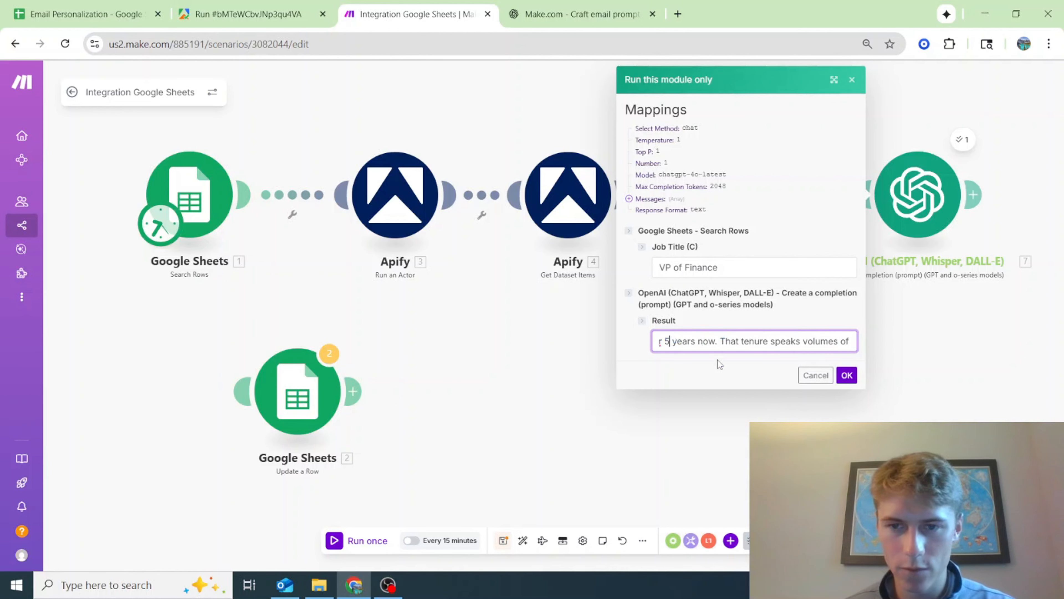
key(BackSpace)
text(6 month)
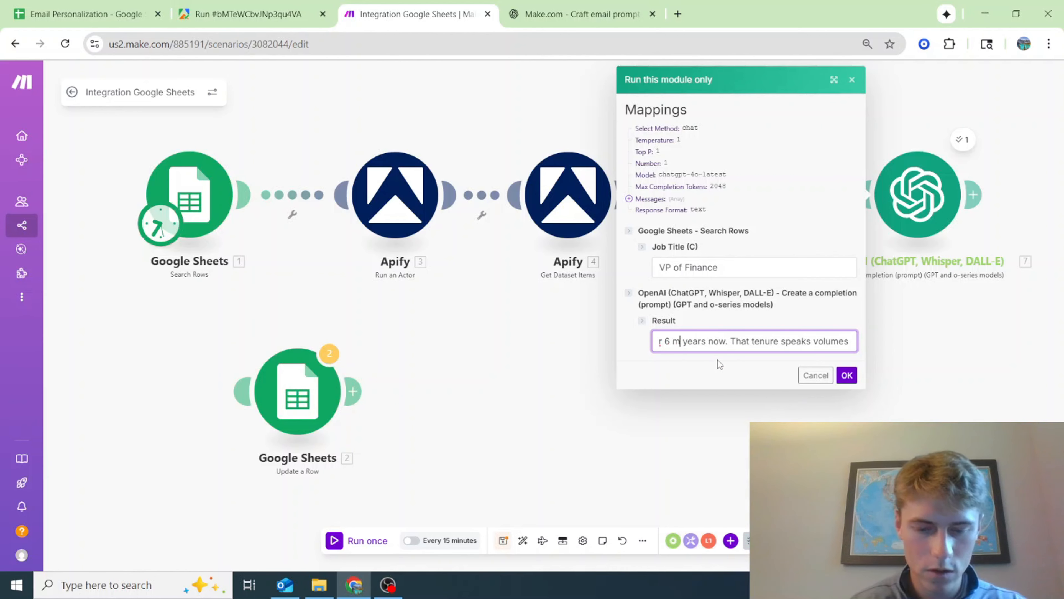
key(BackSpace)
key(BackSpace)
key(BackSpace)
key(BackSpace)
key(BackSpace)
key(BackSpace)
key(BackSpace)
text(2)
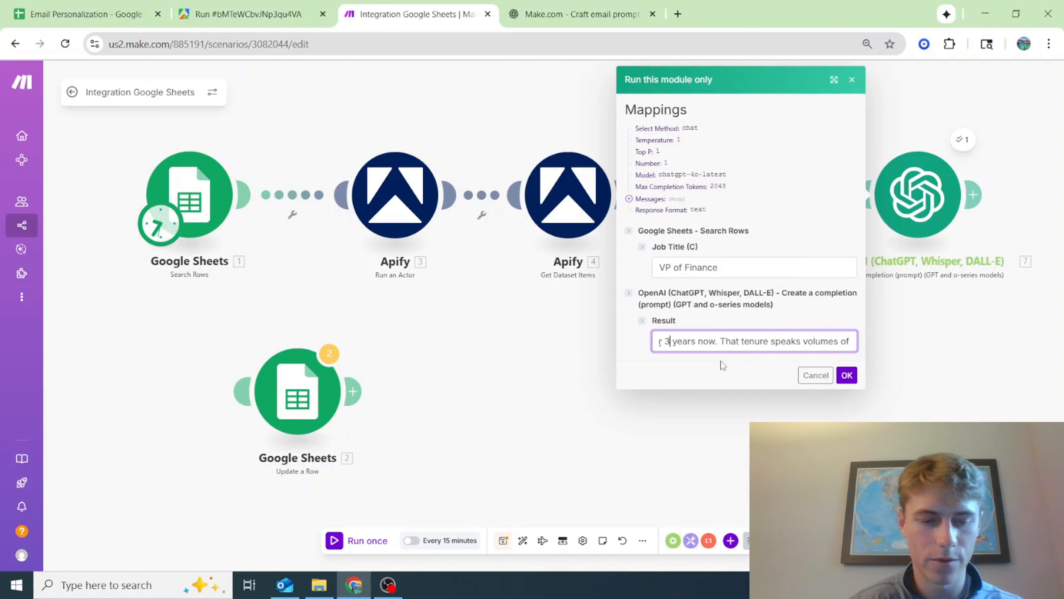
click(846, 375)
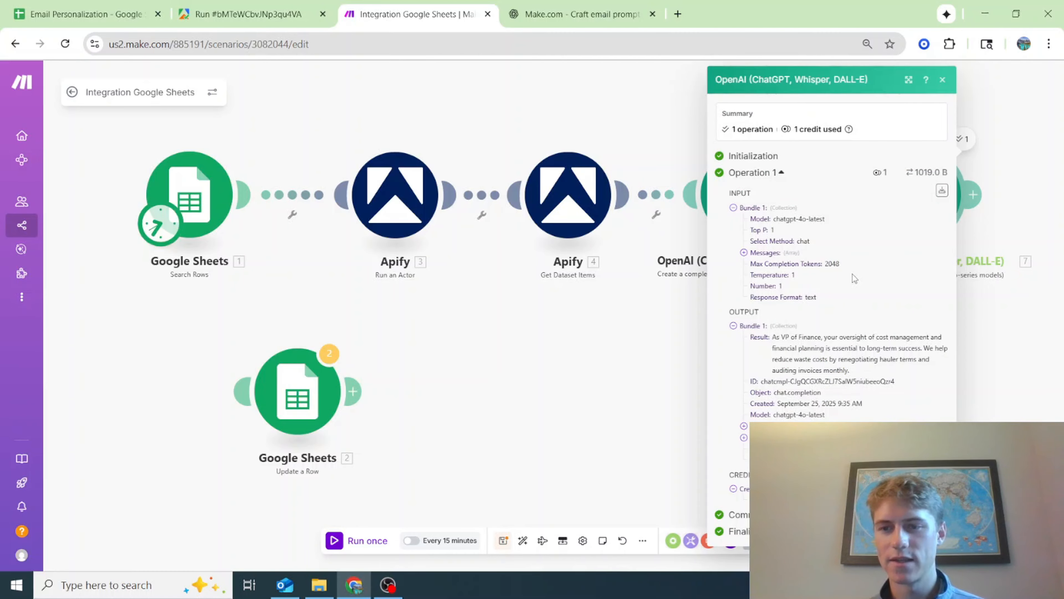
Close the module's run output and save the scenario
click(637, 379)
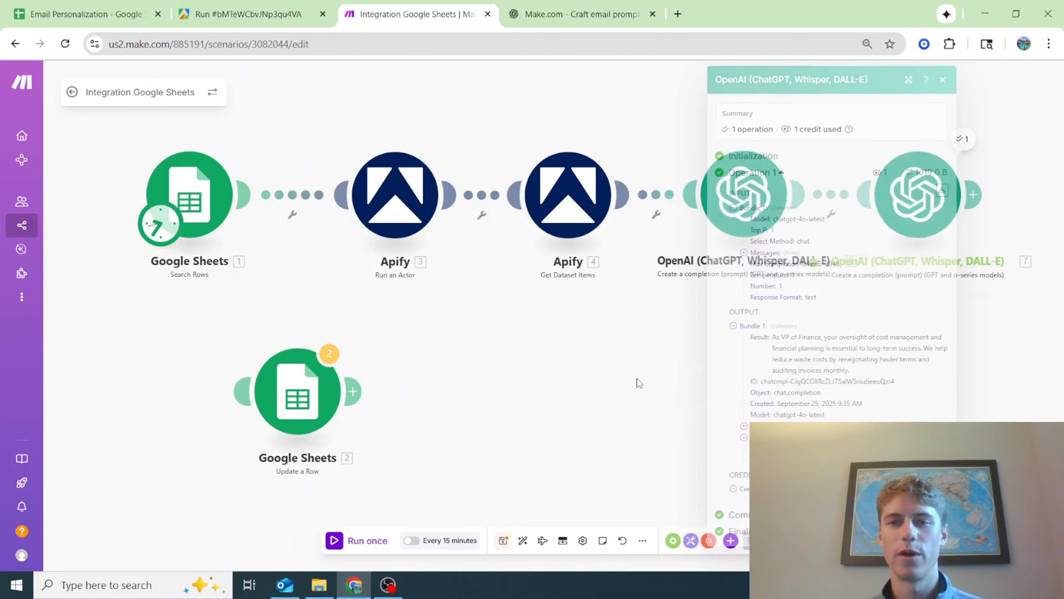
scroll(643, 352, down, 2)
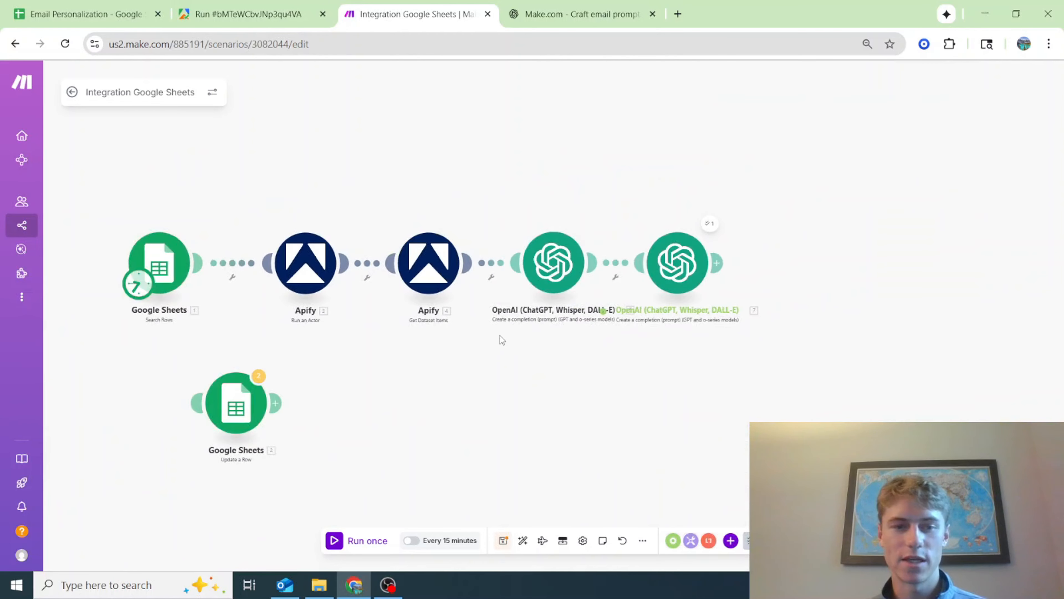
click(506, 544)
Connect the Google Sheets Update a Row module after the second OpenAI module and auto-align the scenario
drag(233, 395, 814, 266)
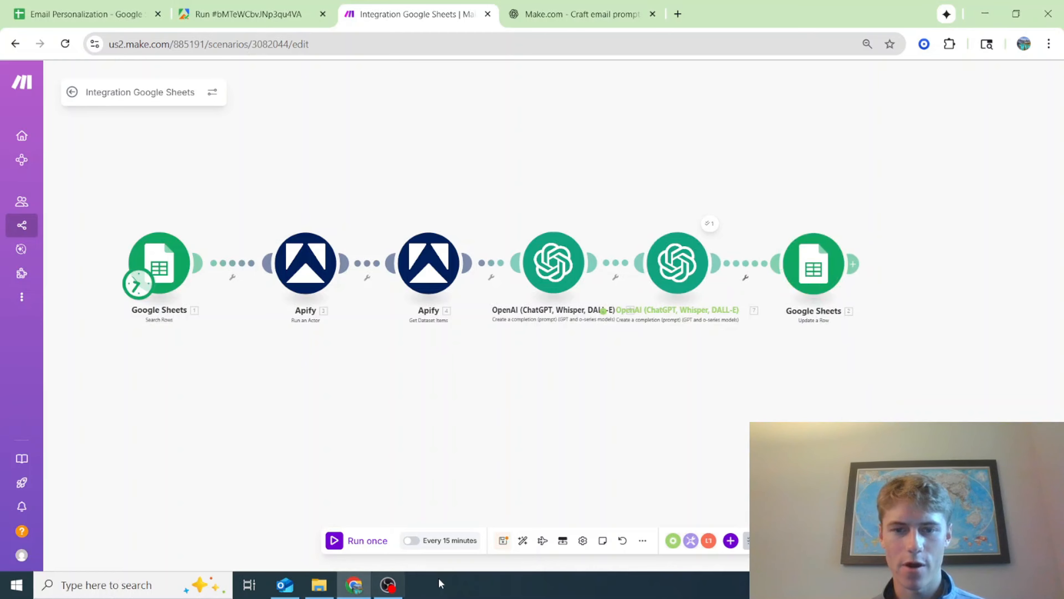
click(524, 541)
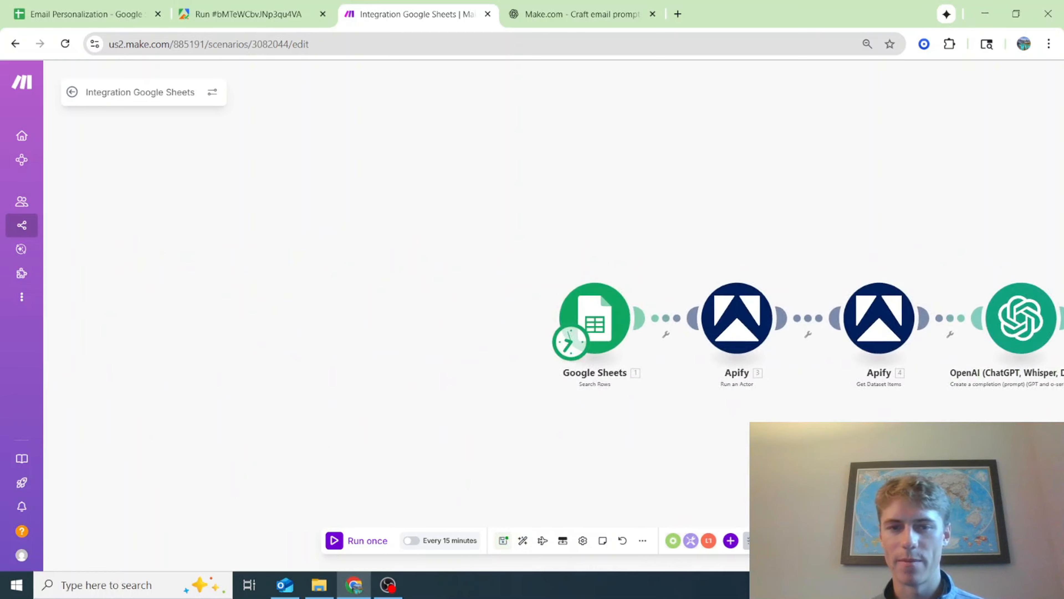
drag(687, 360, 358, 365)
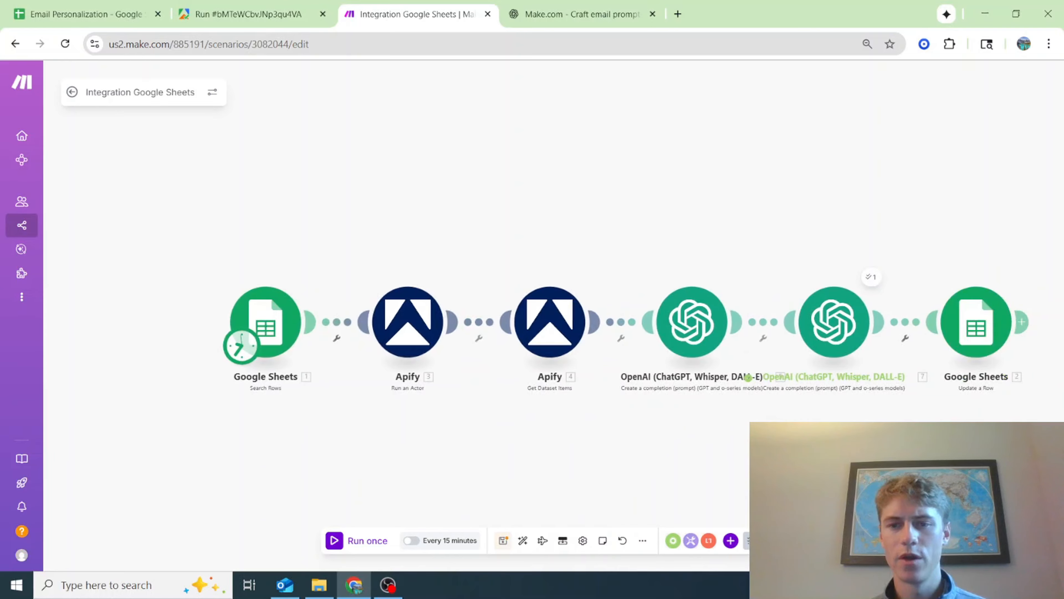
drag(1050, 276, 945, 258)
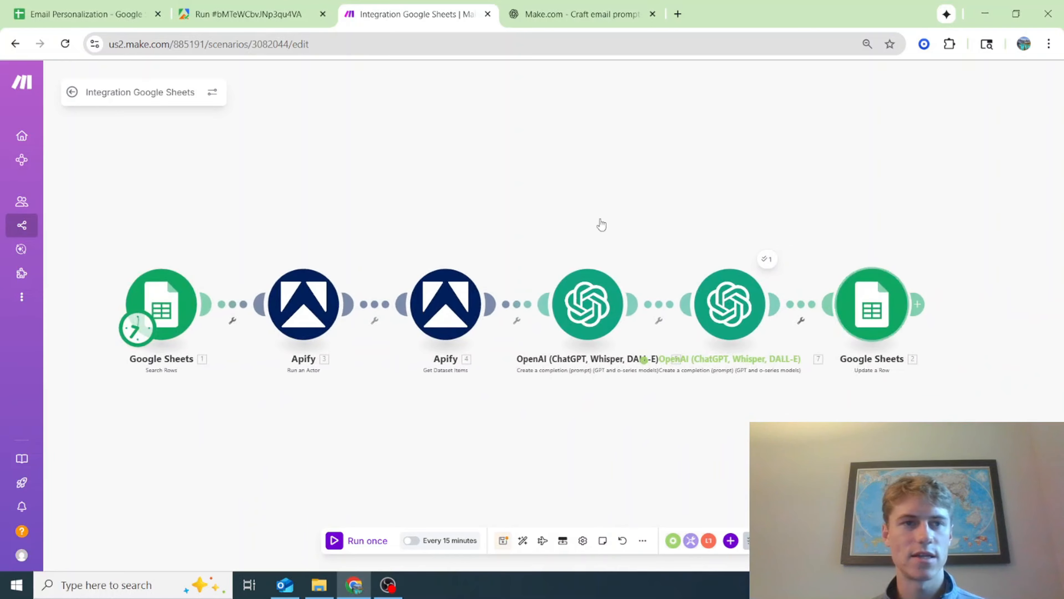
Check in the Contacts sheet which columns hold First String, Second String, Colleague String and Sent
key(ctrl+1)
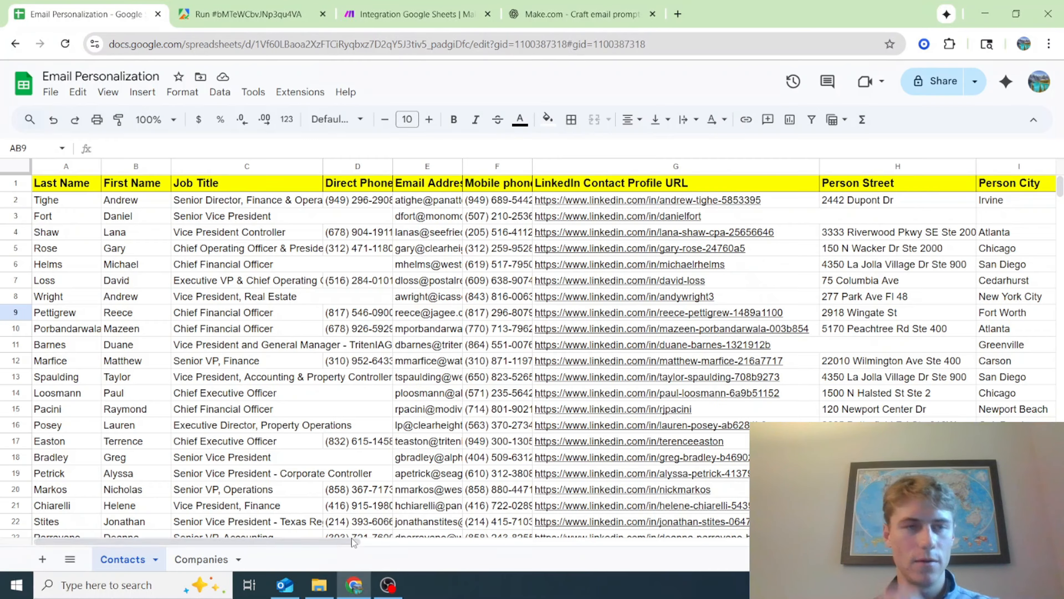
drag(234, 542, 910, 542)
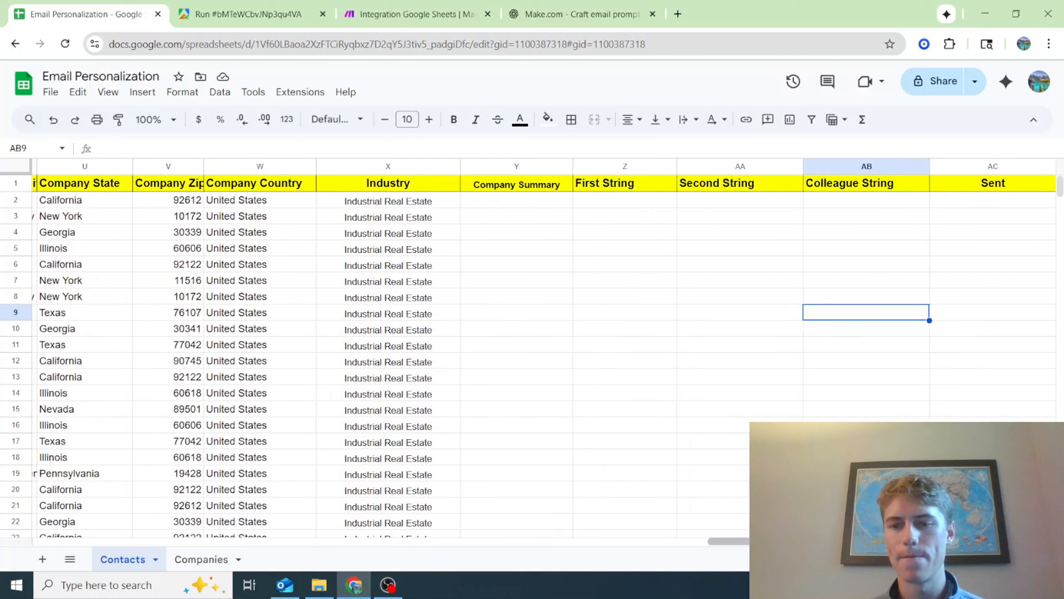
drag(734, 542, 670, 541)
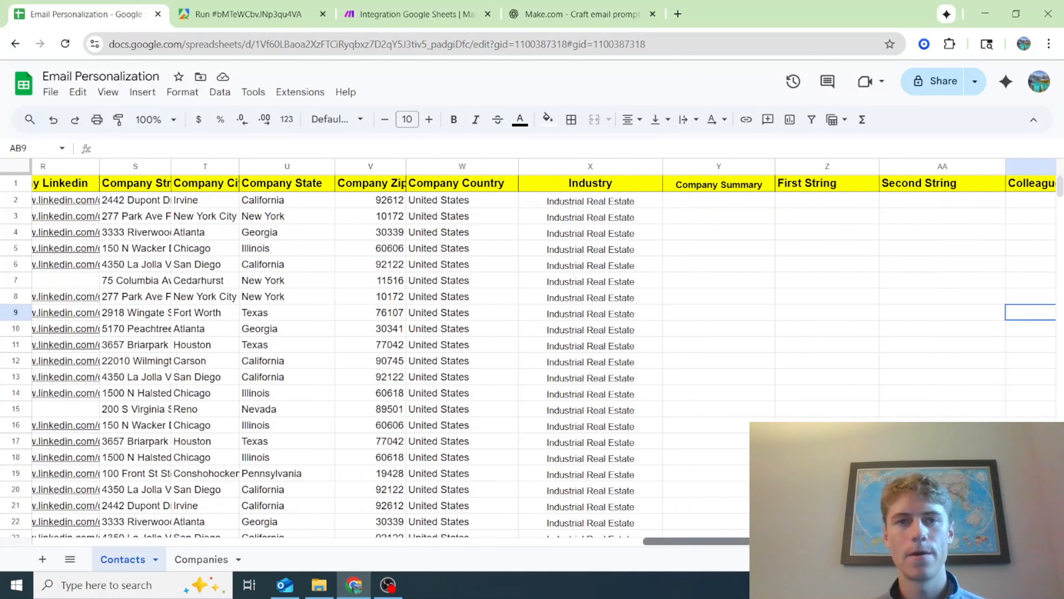
click(409, 7)
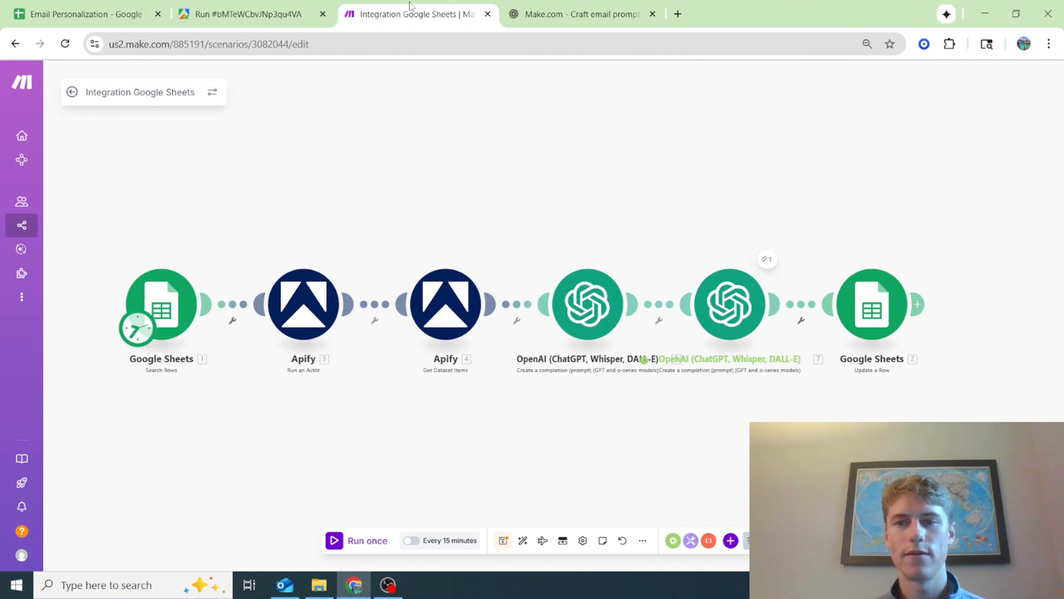
Open the Update a Row module's settings and review its column value fields against the Contacts sheet
click(873, 313)
scroll(627, 351, down, 2)
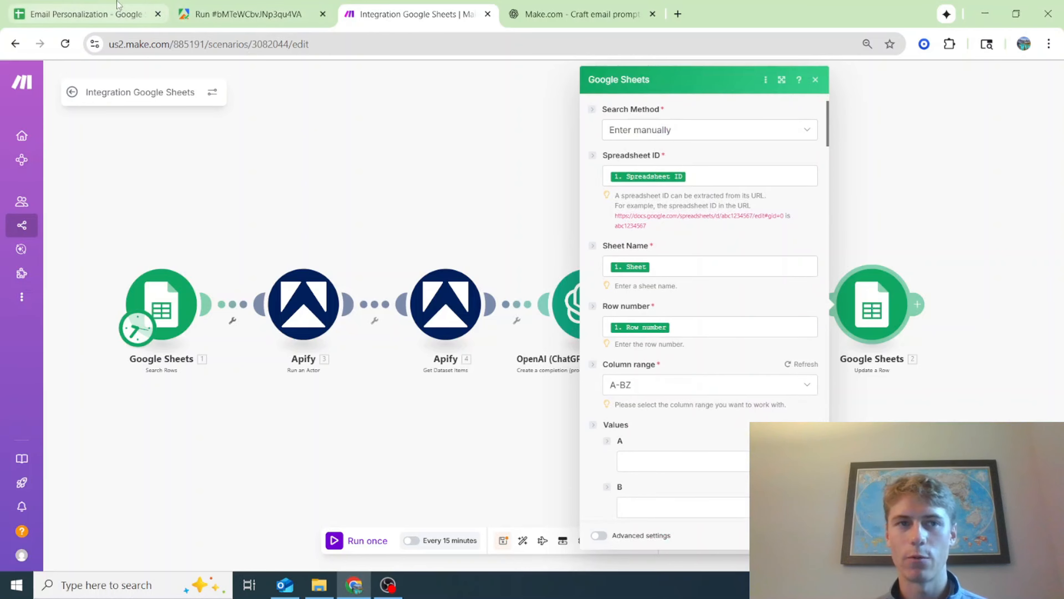
click(73, 6)
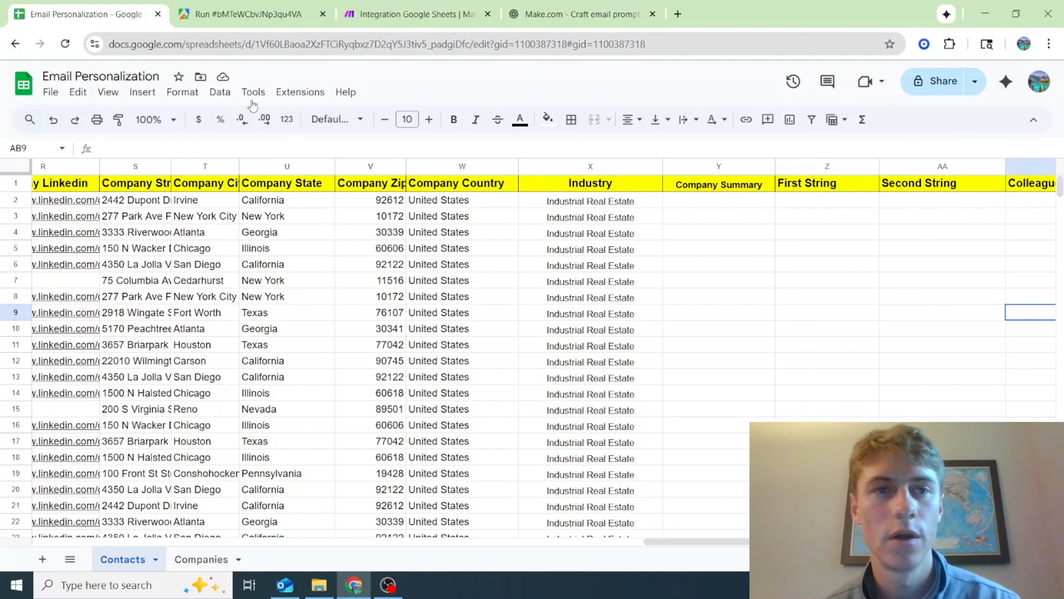
click(389, 5)
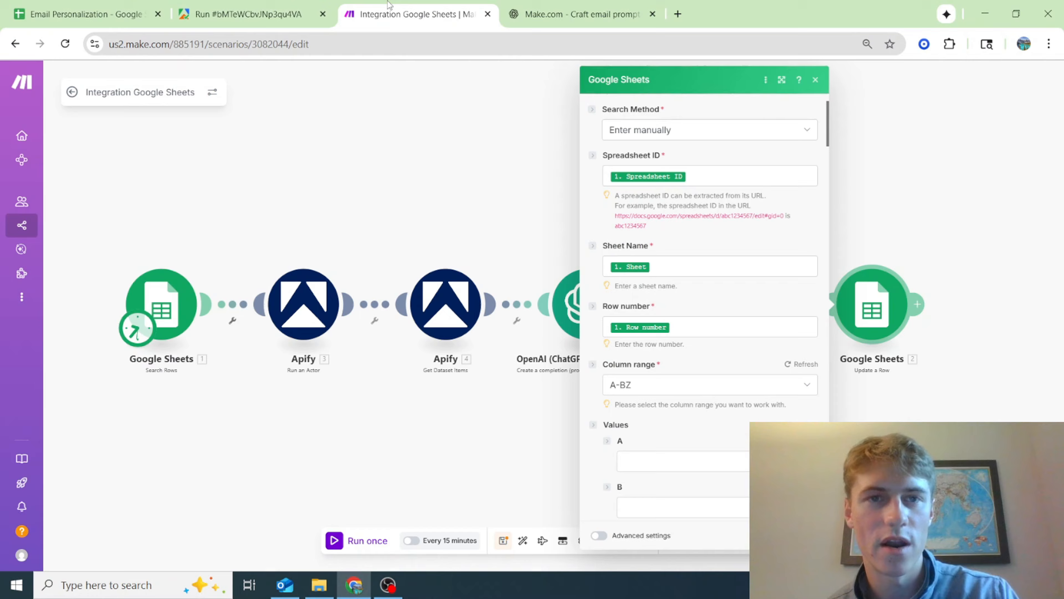
scroll(788, 406, down, 5)
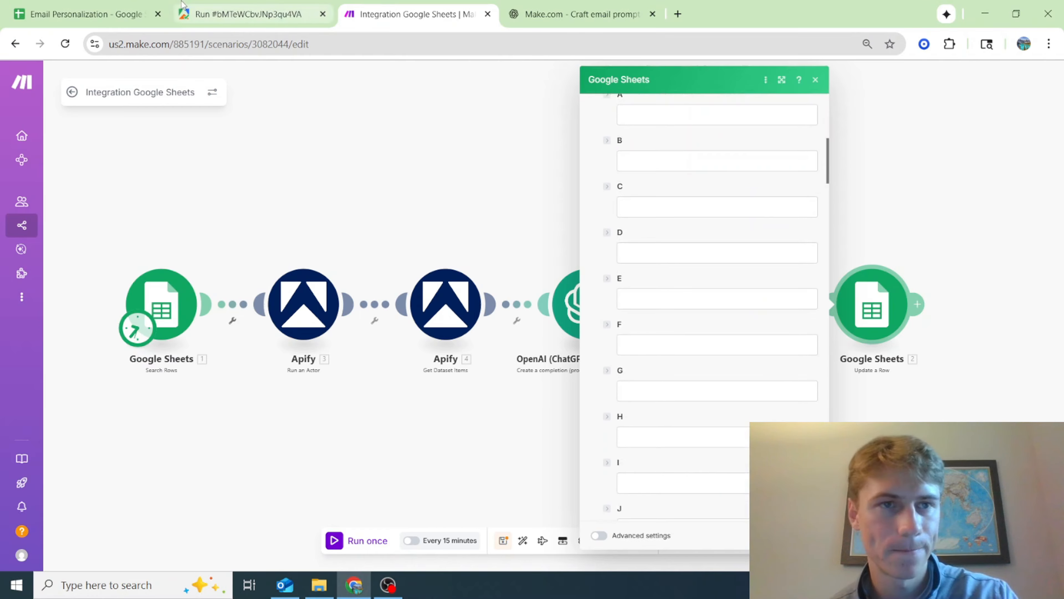
Look over the contact rows in the spreadsheet and the LinkedIn Profile Scraper run's output in Apify
click(90, 6)
scroll(836, 340, down, 15)
scroll(589, 330, up, 8)
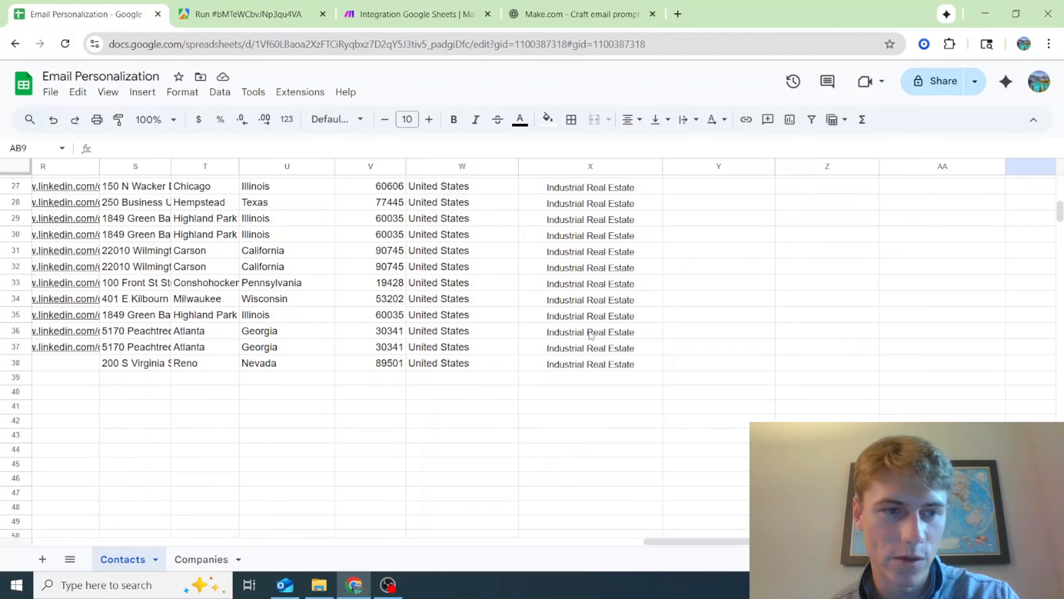
scroll(273, 360, up, 9)
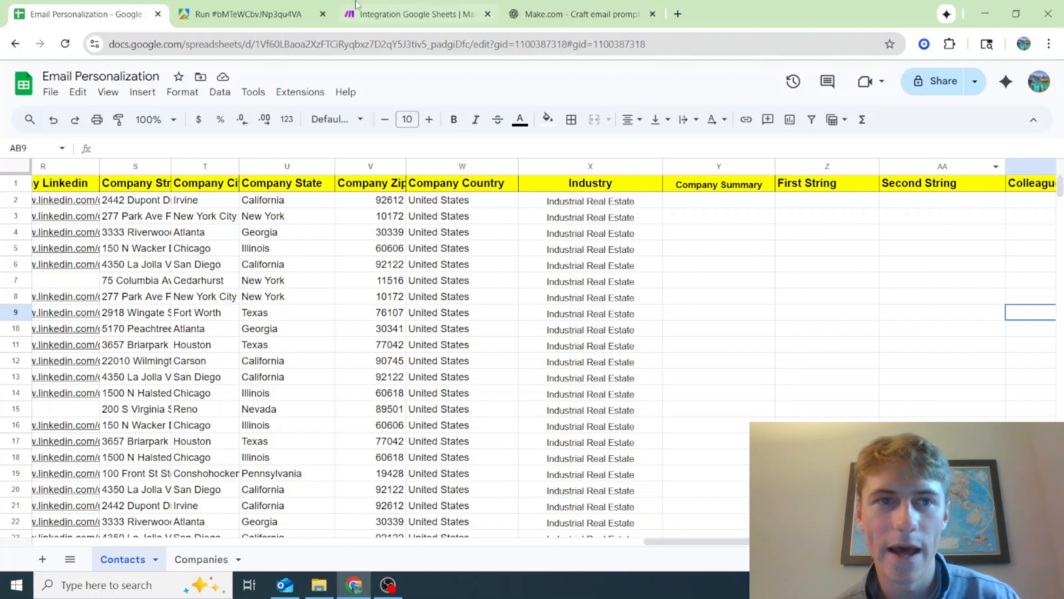
mouse_move(268, 4)
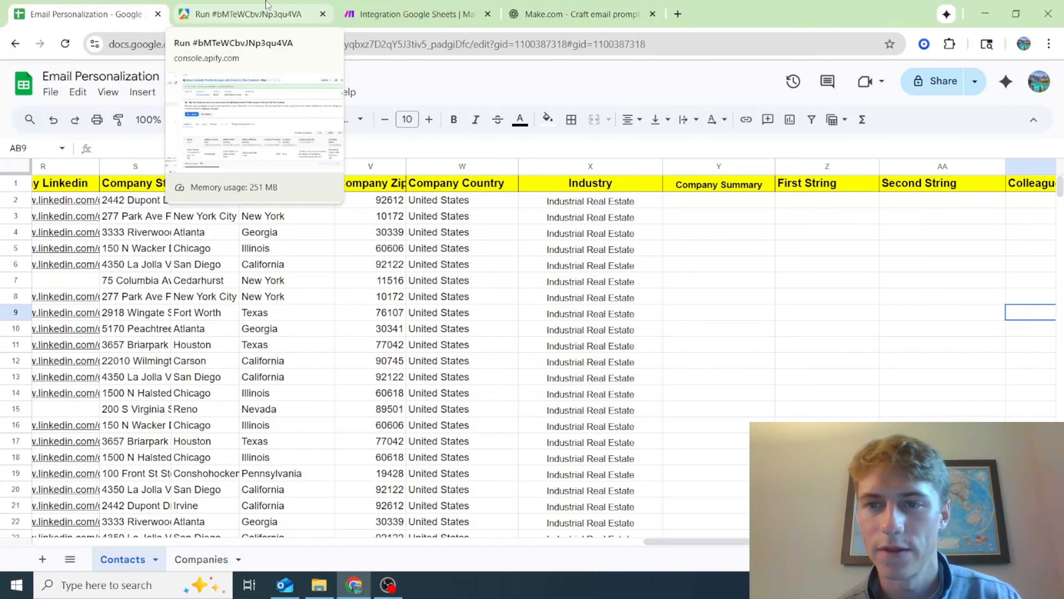
click(268, 5)
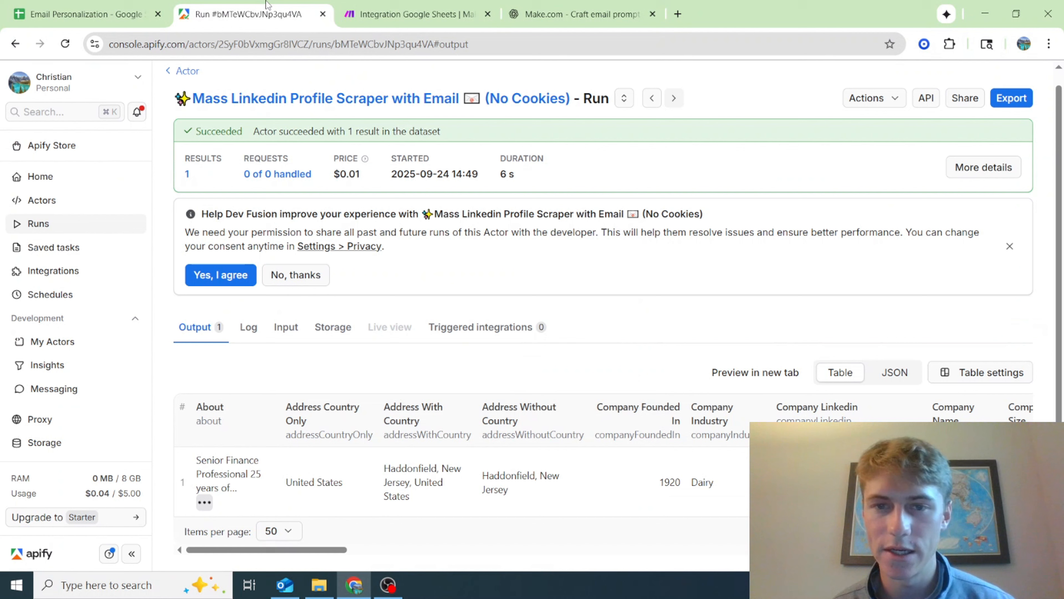
click(449, 10)
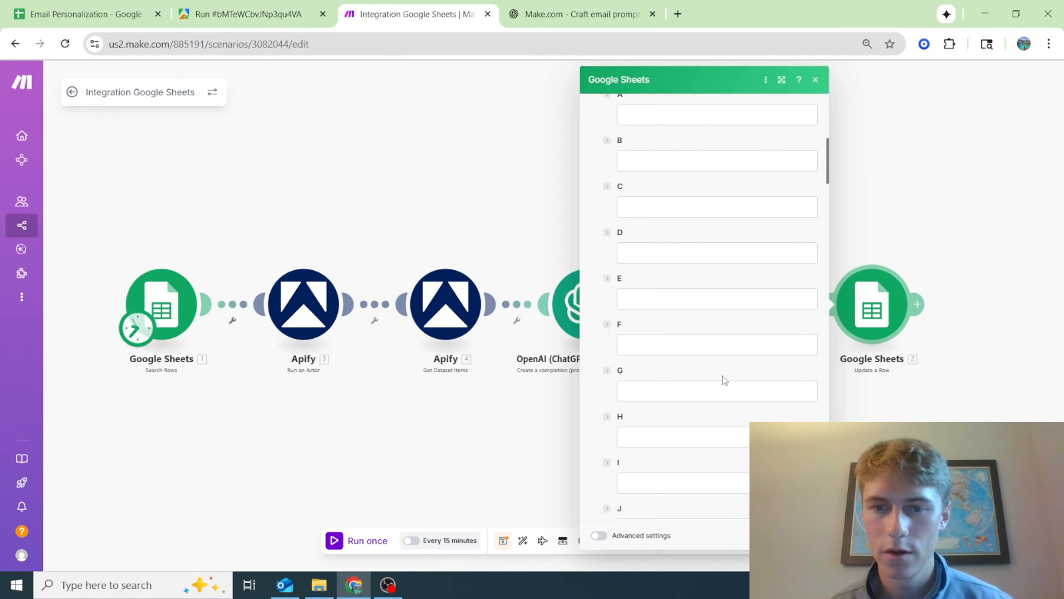
Map the first OpenAI module's Result to column Z and the second OpenAI module's Result to column AA
scroll(725, 380, down, 18)
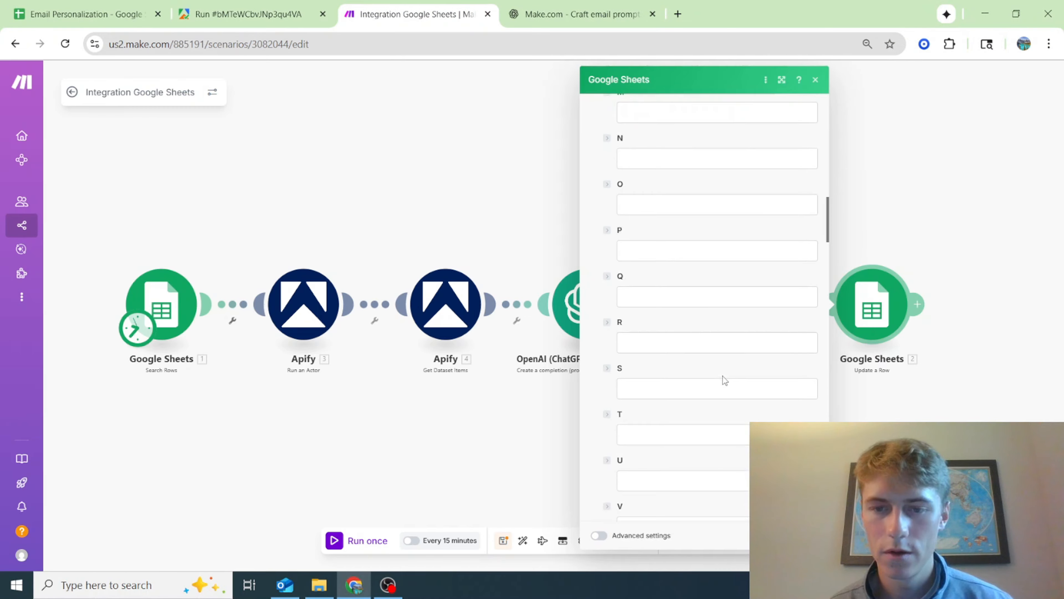
click(685, 440)
scroll(859, 323, down, 5)
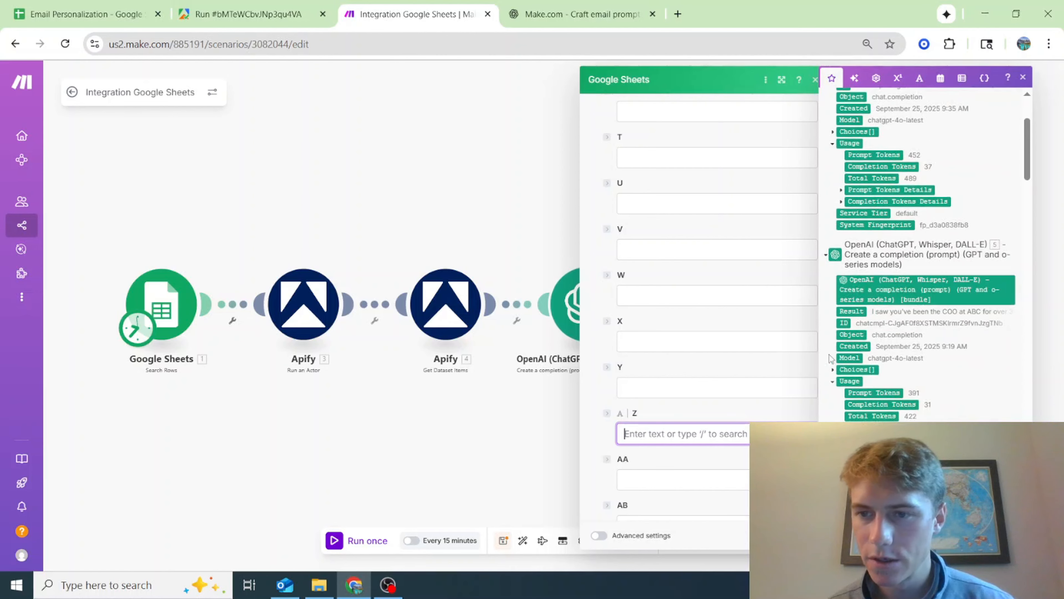
click(851, 311)
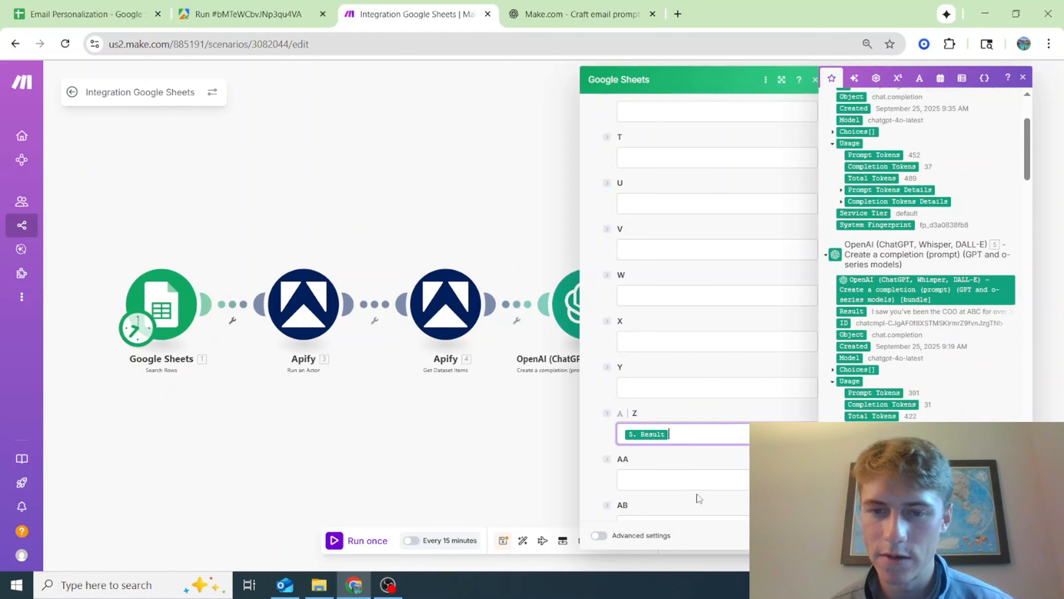
click(708, 473)
scroll(976, 370, up, 3)
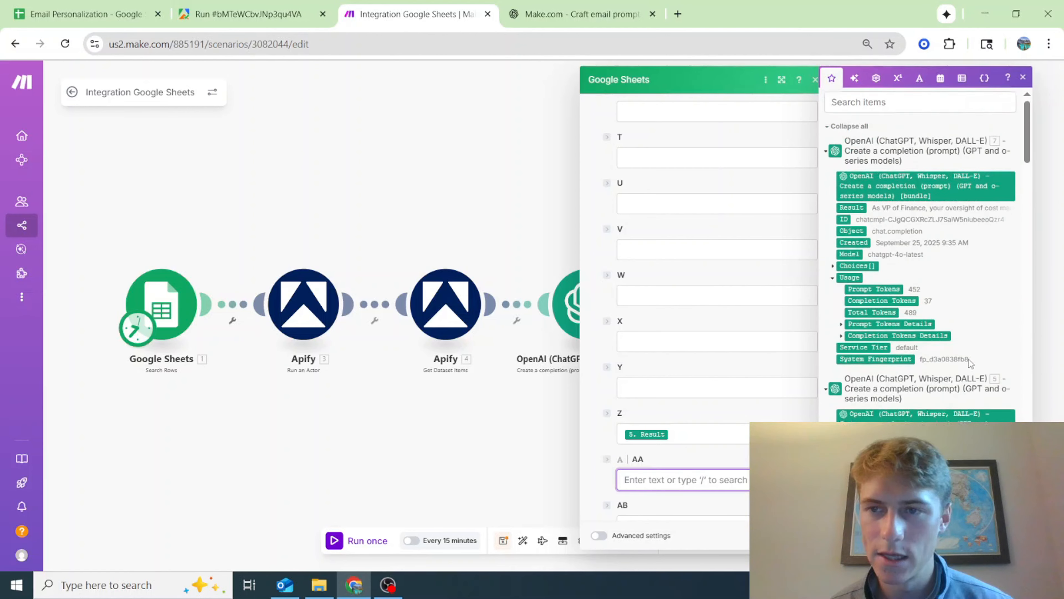
click(852, 213)
Check the Update a Row module's Z, AA, AB and AC fields against the Contacts sheet's First String, Second String, Colleague String and Sent columns
scroll(652, 427, down, 3)
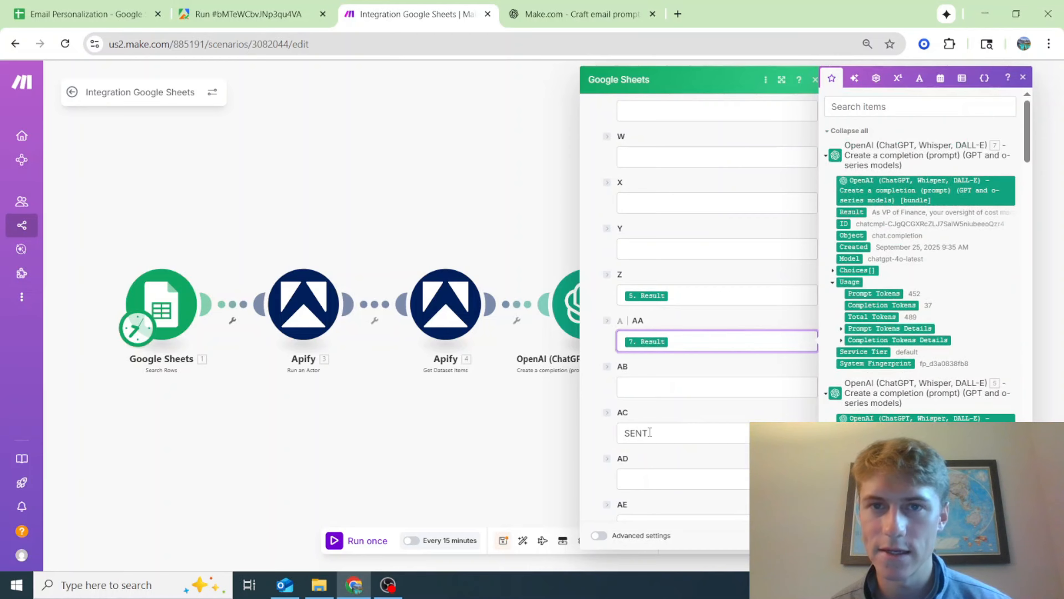
click(131, 17)
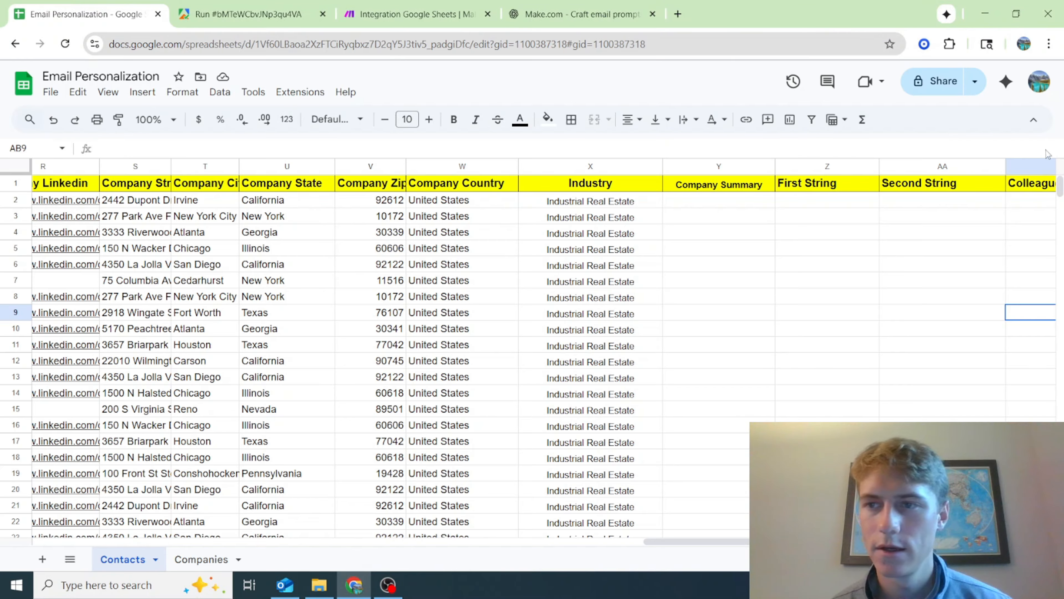
drag(809, 541, 833, 542)
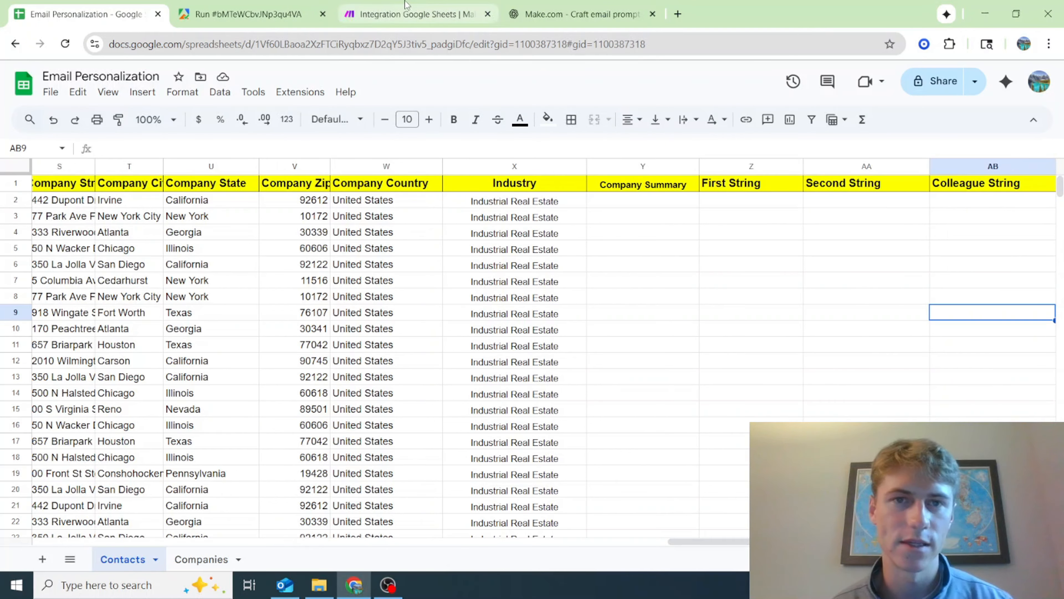
click(394, 6)
scroll(743, 486, down, 2)
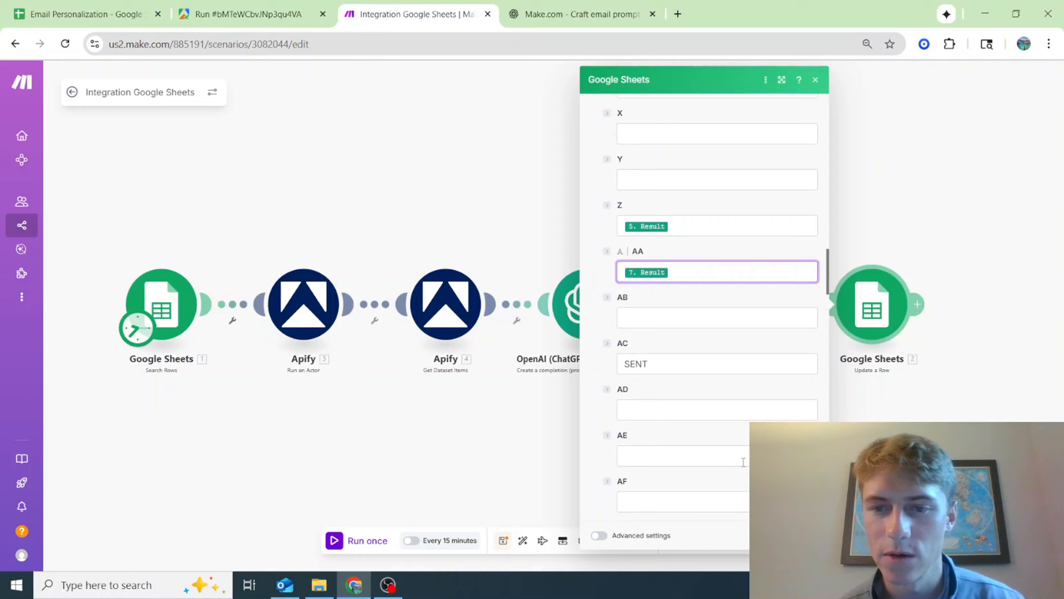
click(99, 5)
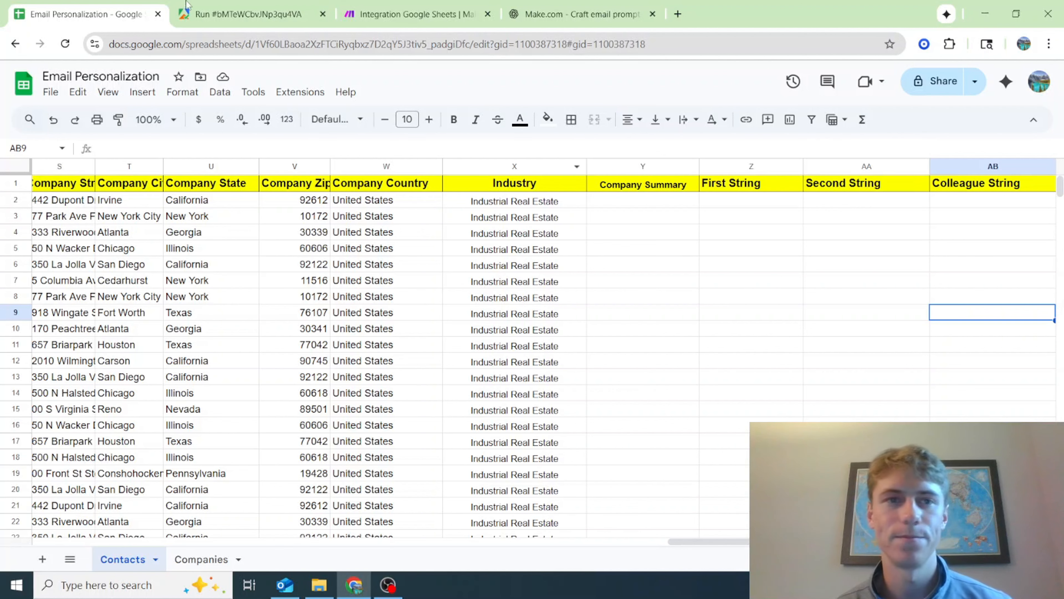
click(430, 5)
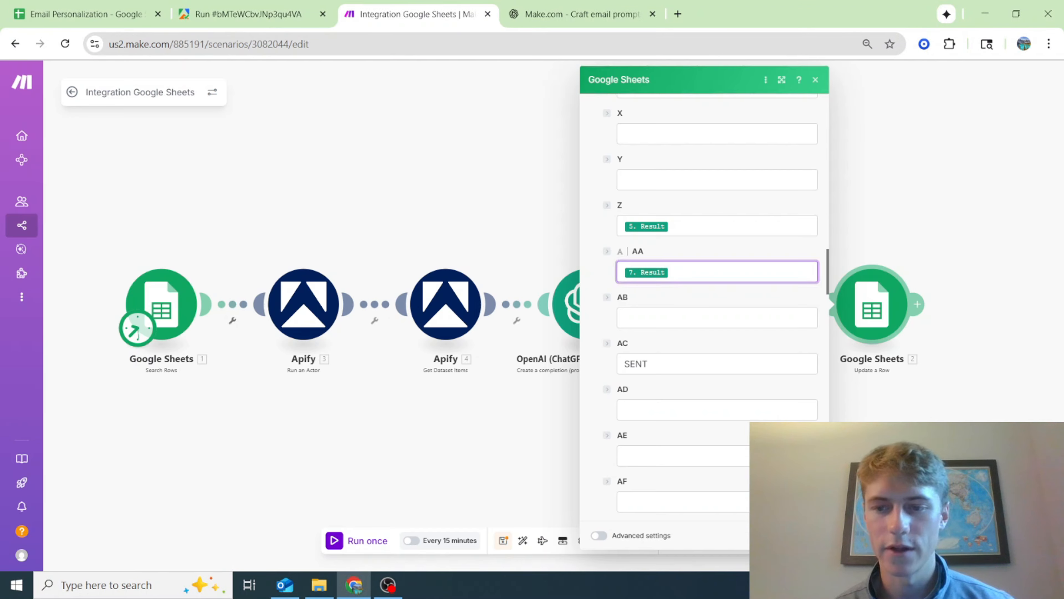
Confirm the Update a Row settings, save the scenario and run it once
click(805, 536)
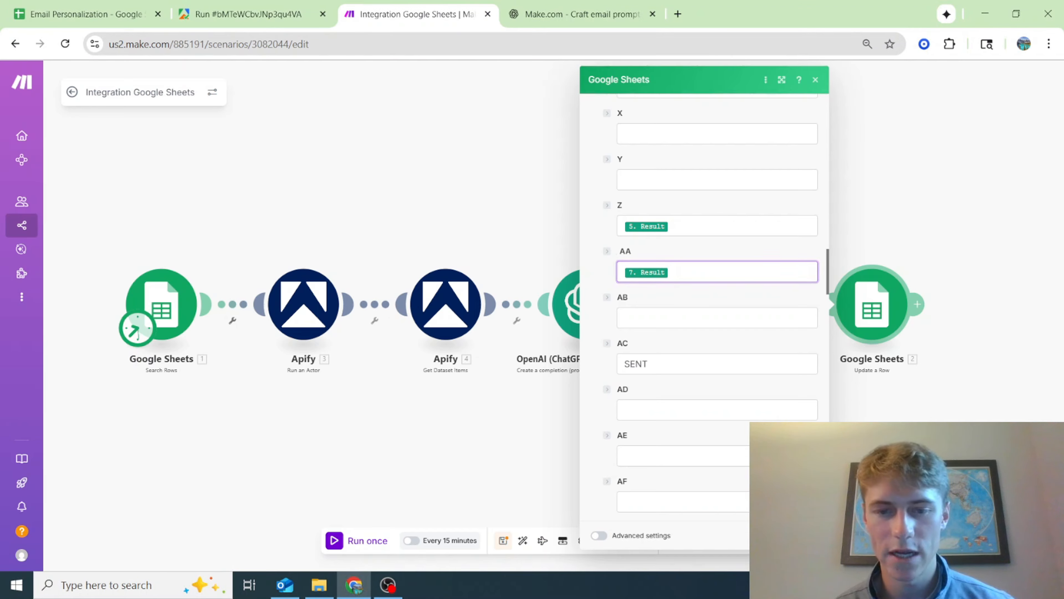
click(503, 541)
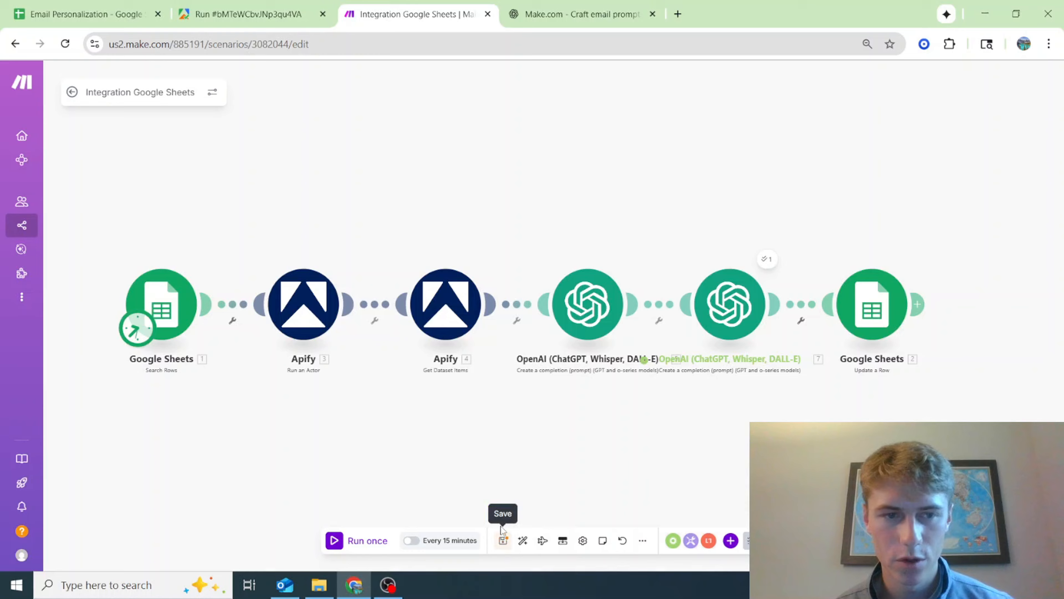
click(350, 549)
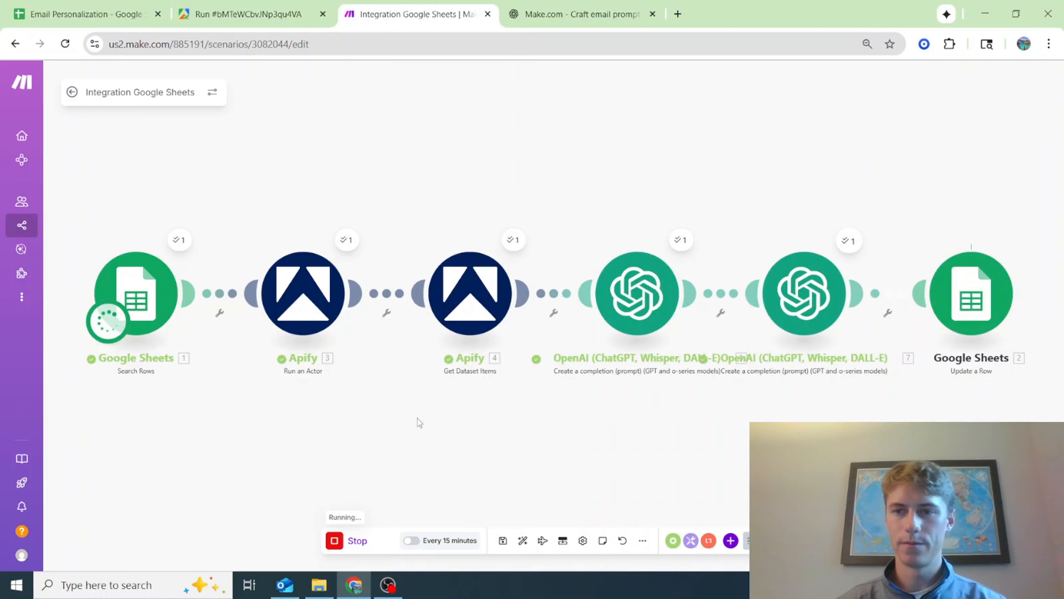
Check the sentence written to First String in row 2 of the Contacts sheet
click(75, 6)
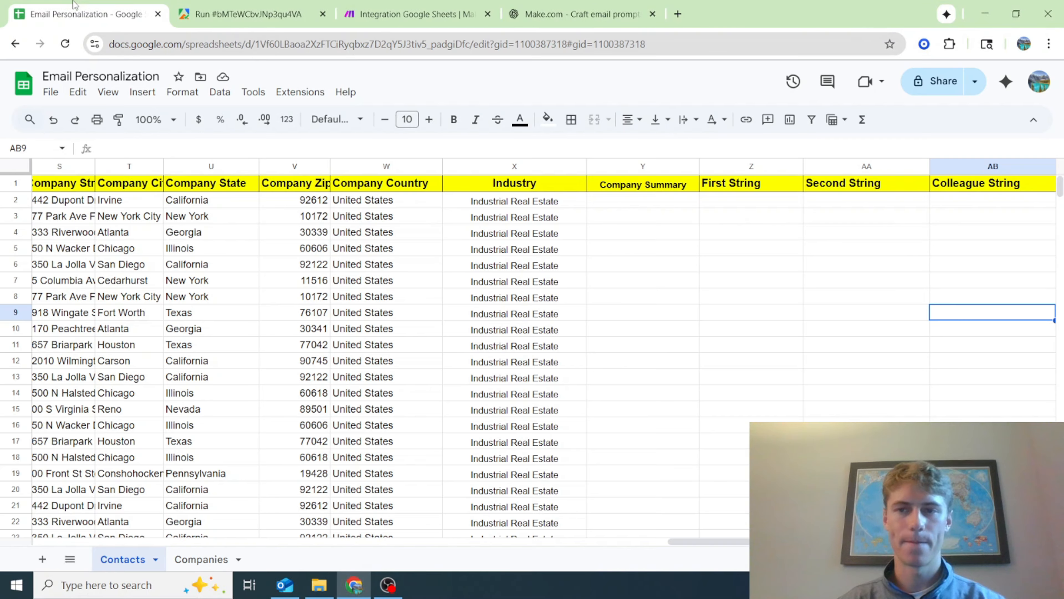
scroll(647, 203, right, 2)
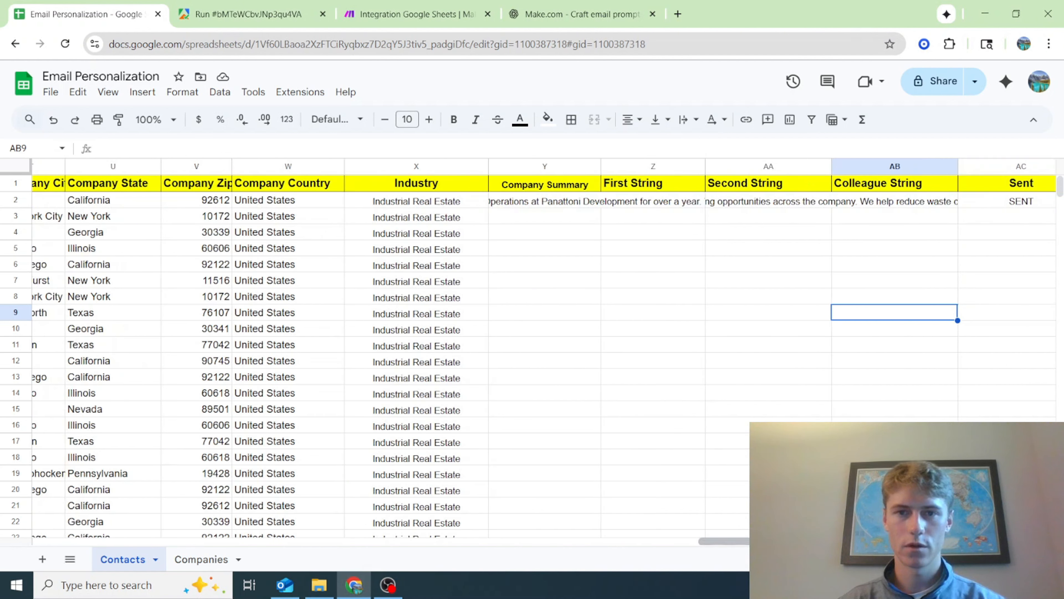
click(647, 203)
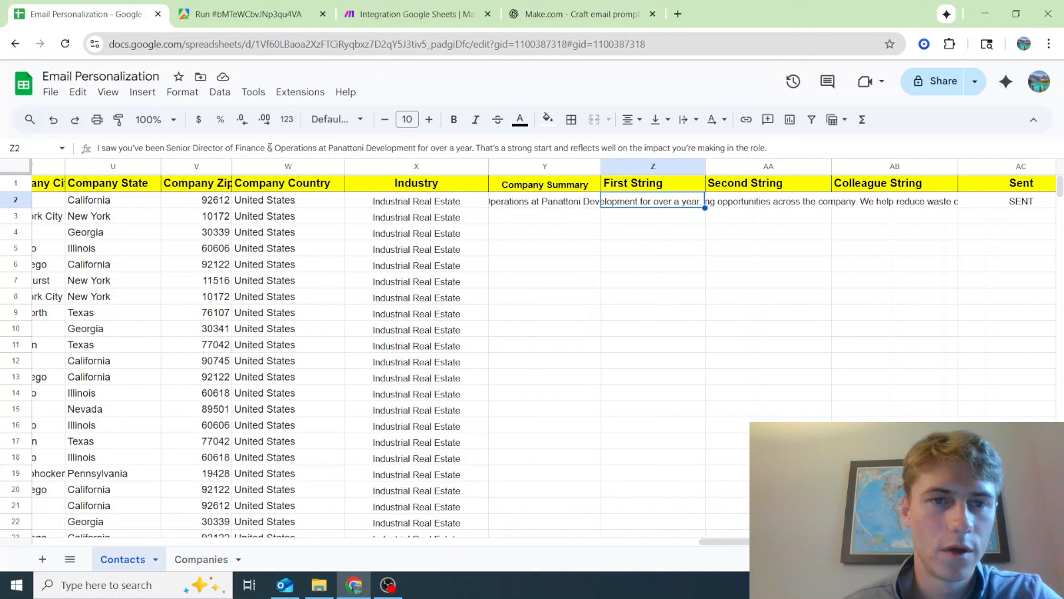
Shorten the job title in cell Z2's sentence to "Sr. Director of Finance & Ops"
drag(167, 148, 314, 138)
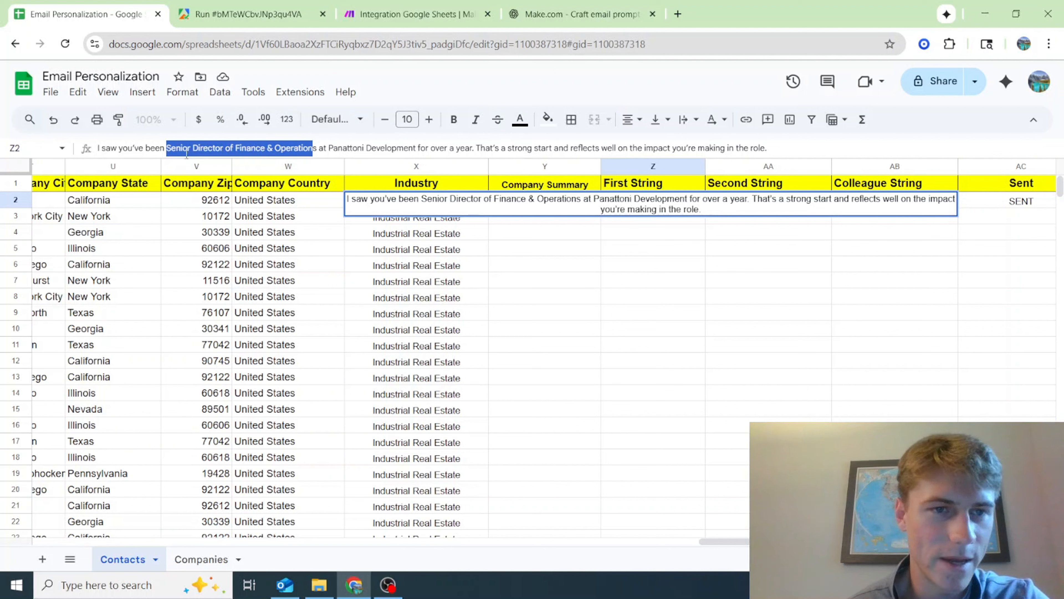
click(191, 147)
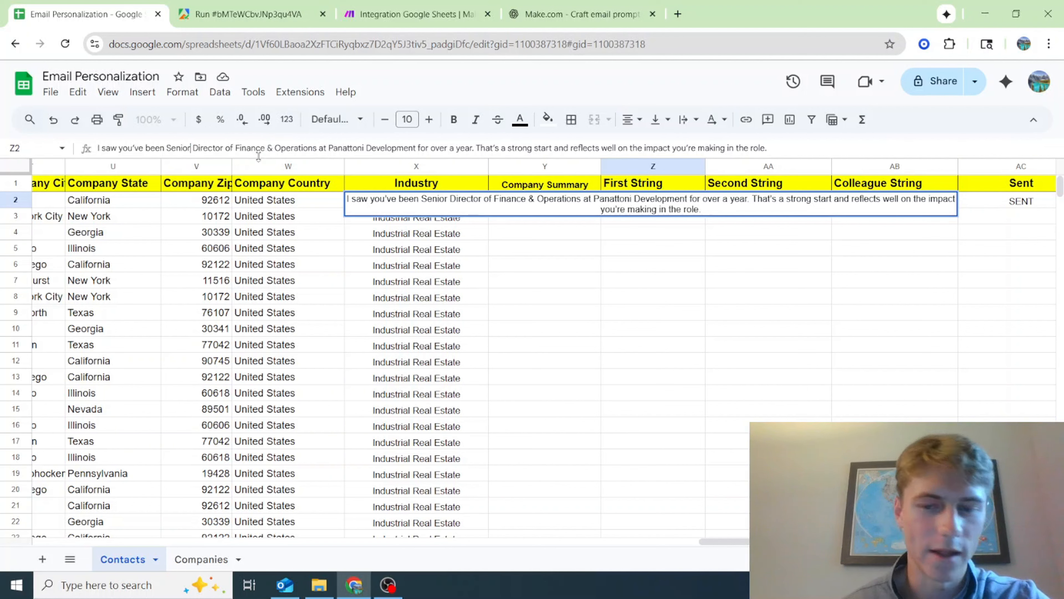
key(BackSpace)
key(BackSpace)
key(BackSpace)
key(BackSpace)
key(BackSpace)
text(r.)
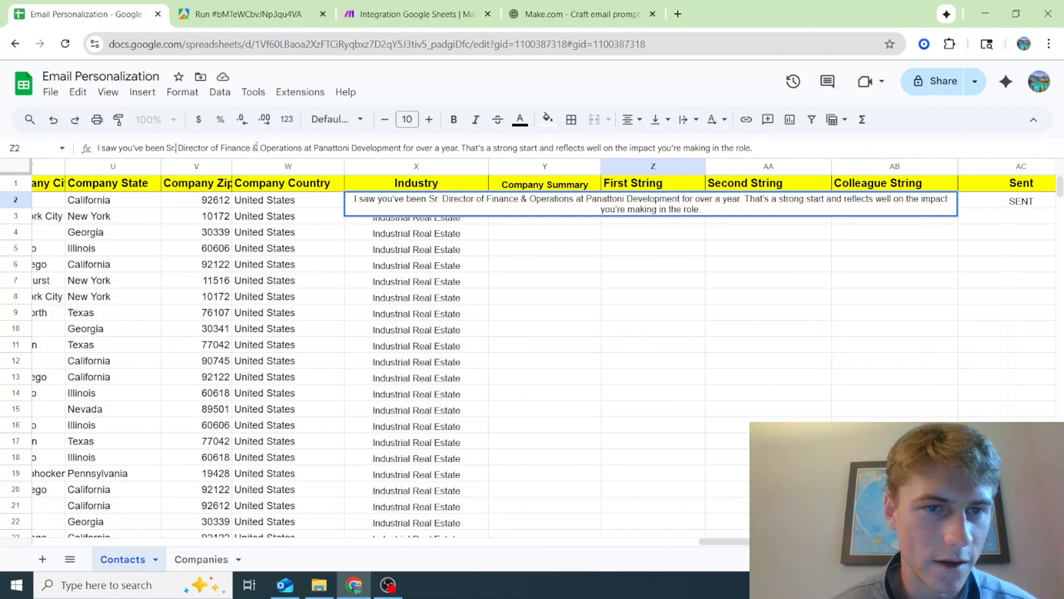
key(BackSpace)
key(BackSpace)
key(BackSpace)
key(BackSpace)
key(BackSpace)
key(BackSpace)
key(BackSpace)
key(BackSpace)
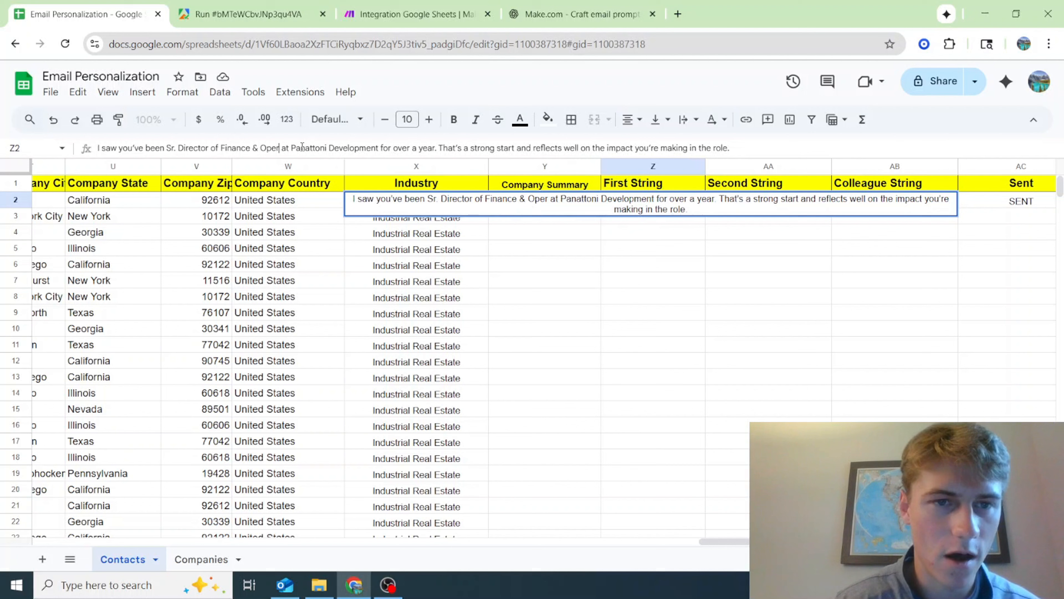
text(s)
click(613, 233)
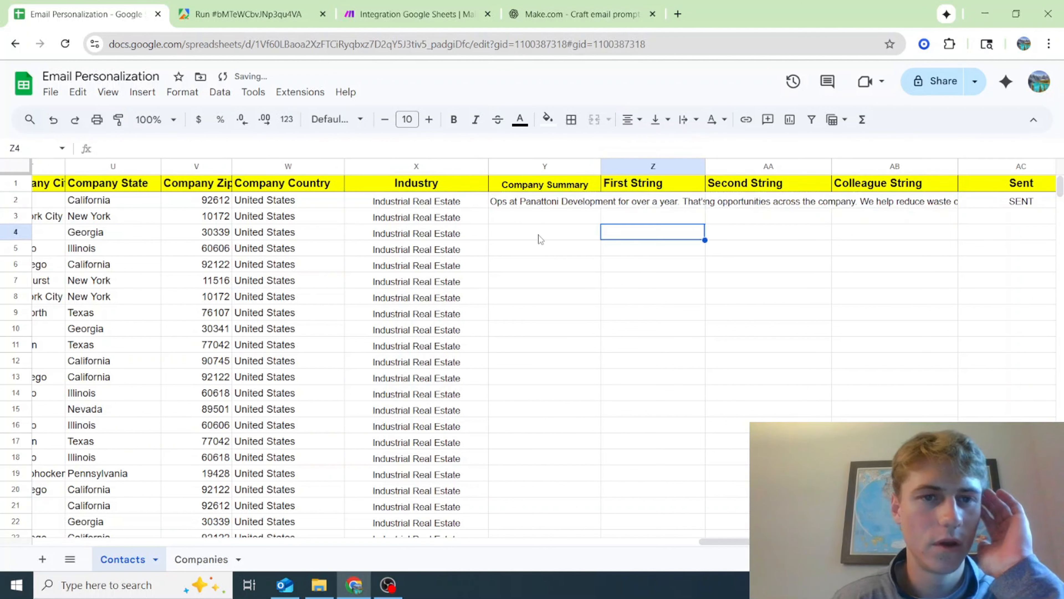
Read the full First String and Second String sentences in row 2 of the Contacts sheet
click(578, 204)
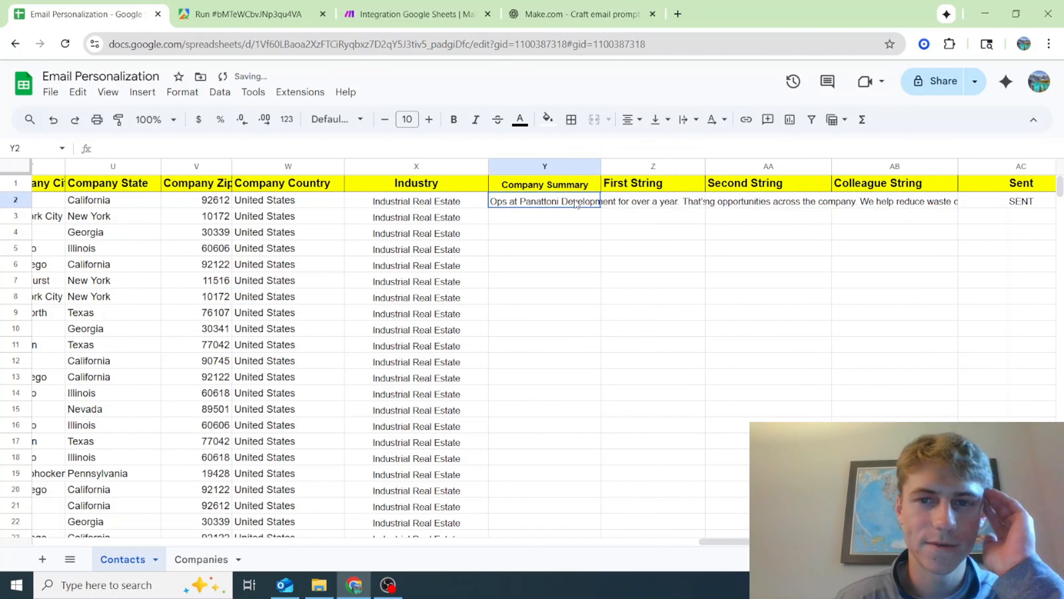
click(637, 207)
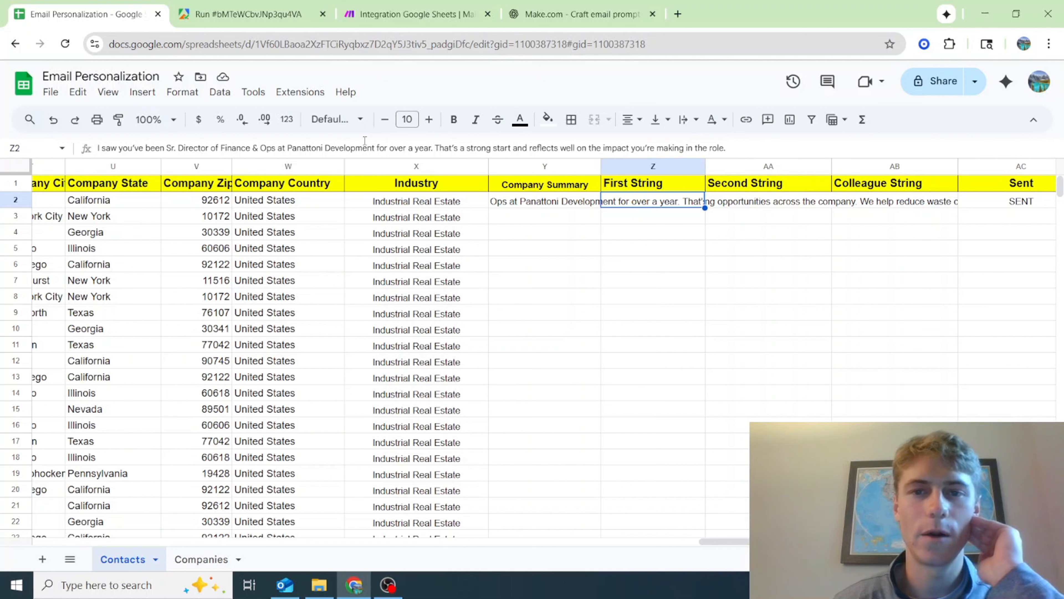
click(791, 206)
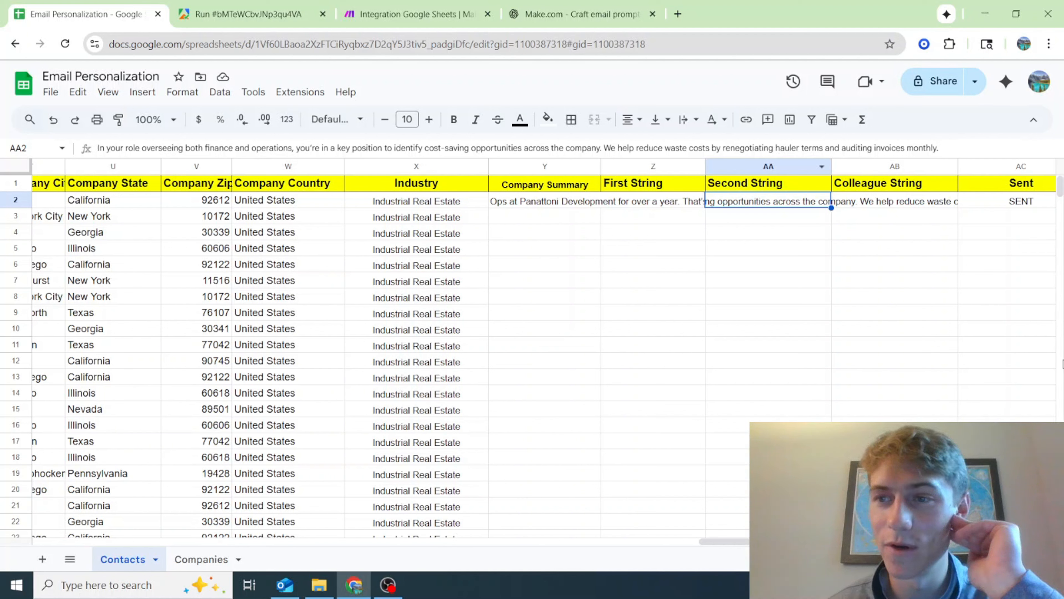
click(640, 207)
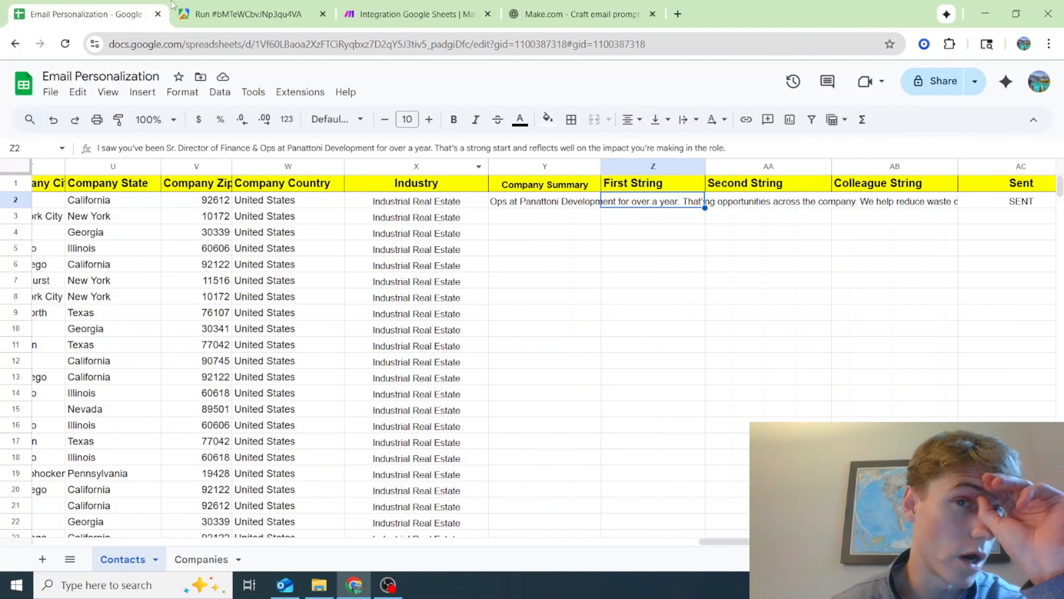
Open the first OpenAI module and review its system prompt against the job title wording in the Contacts sheet's cell Z2
click(415, 14)
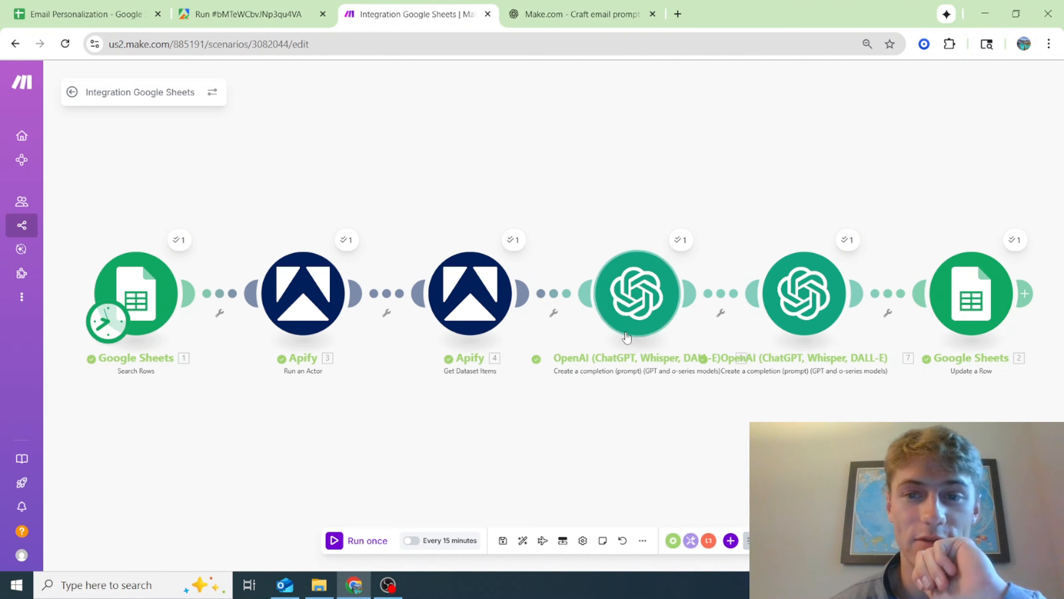
click(638, 309)
scroll(837, 339, down, 3)
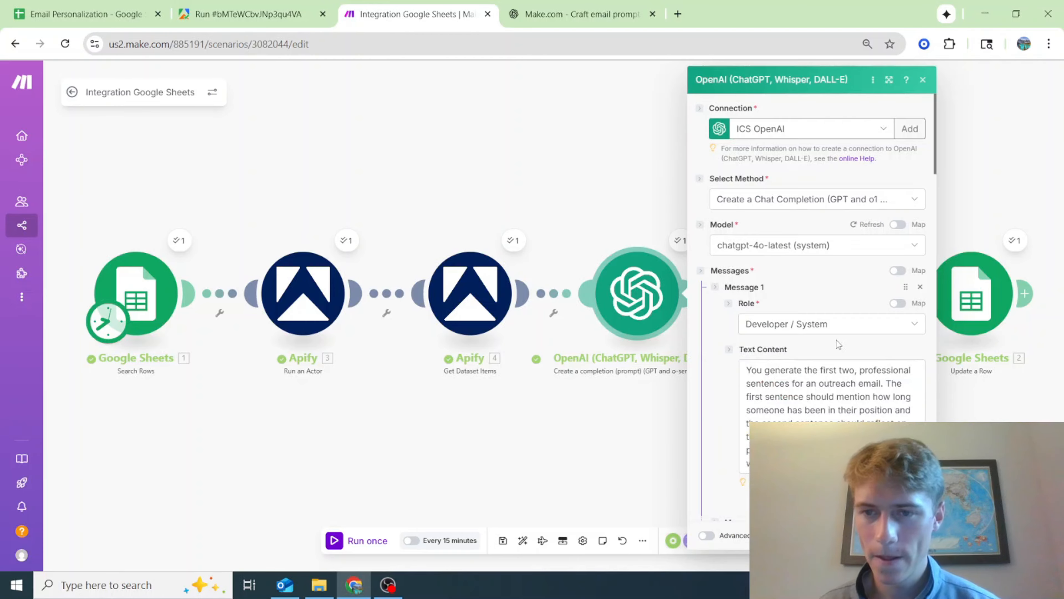
scroll(837, 340, down, 2)
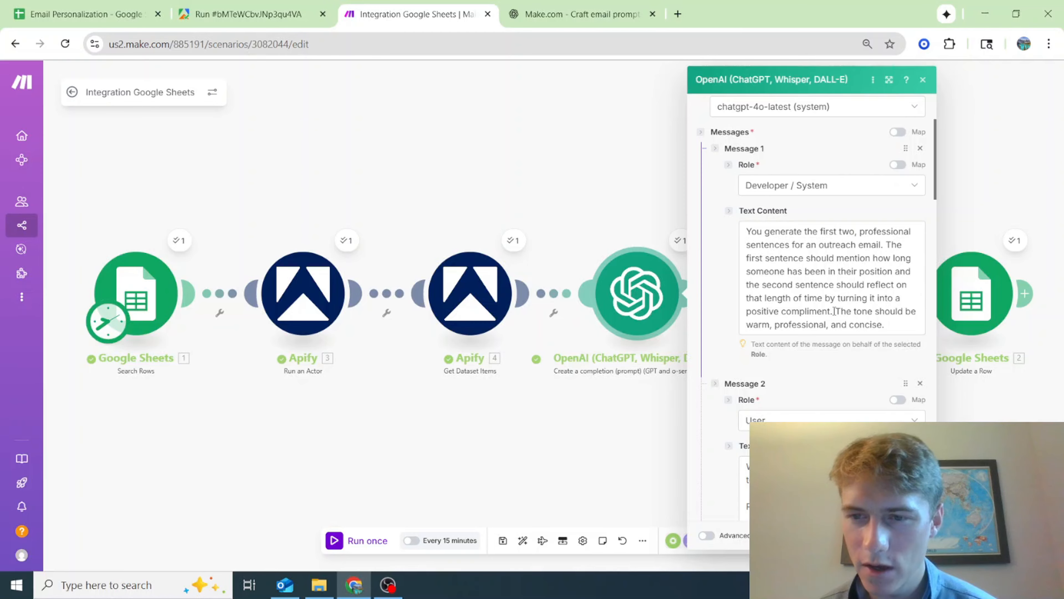
click(80, 13)
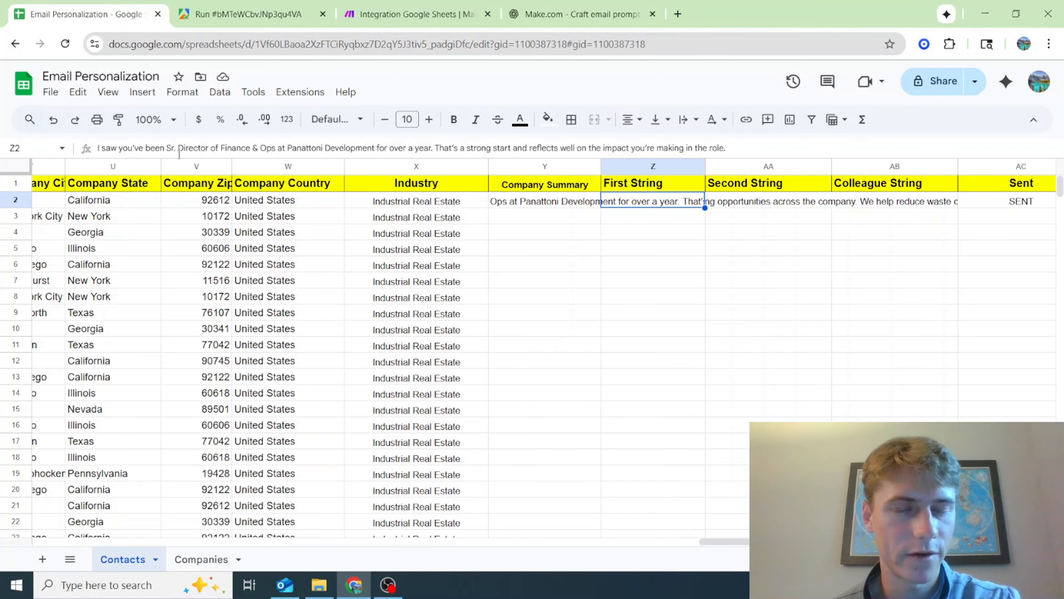
drag(166, 148, 275, 148)
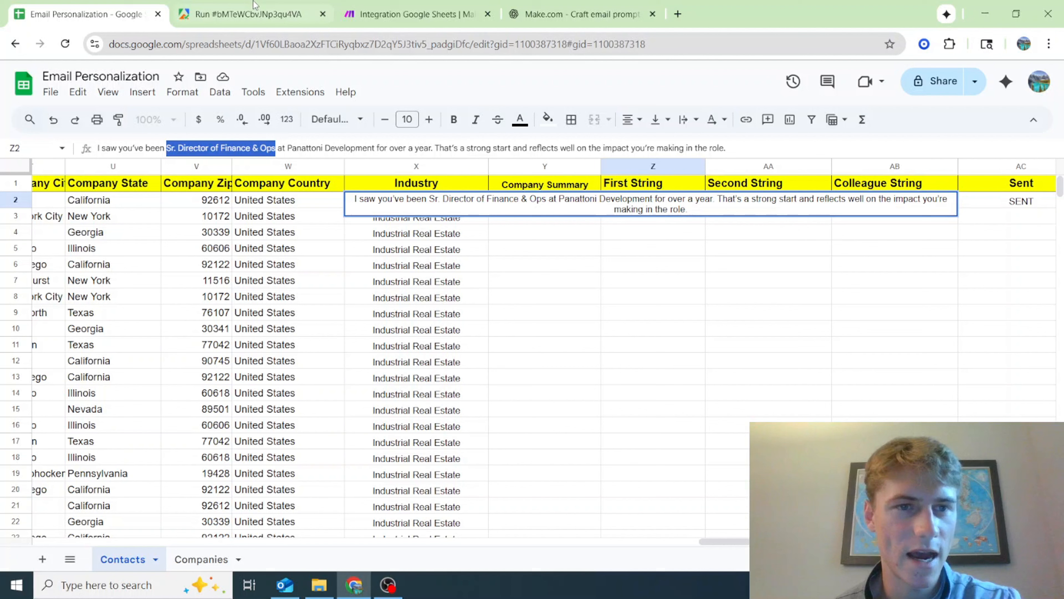
click(247, 14)
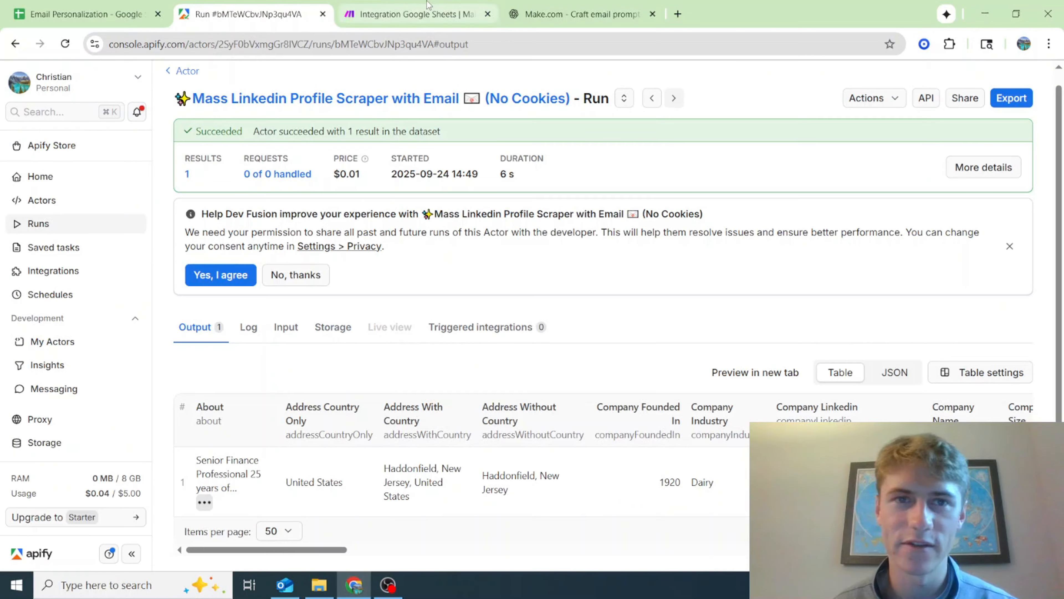
Add the instruction "Make Job Title smaller if its a long title" below the tenure guidance in the first OpenAI module's Message 2 prompt
click(417, 14)
scroll(812, 269, down, 10)
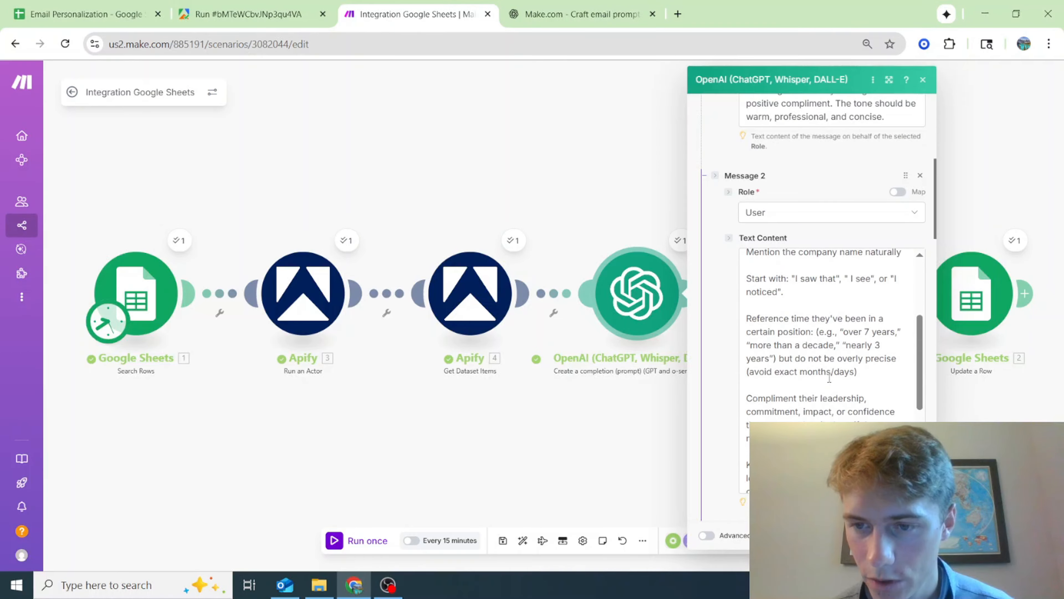
click(880, 301)
key(Return)
key(Return)
text(If)
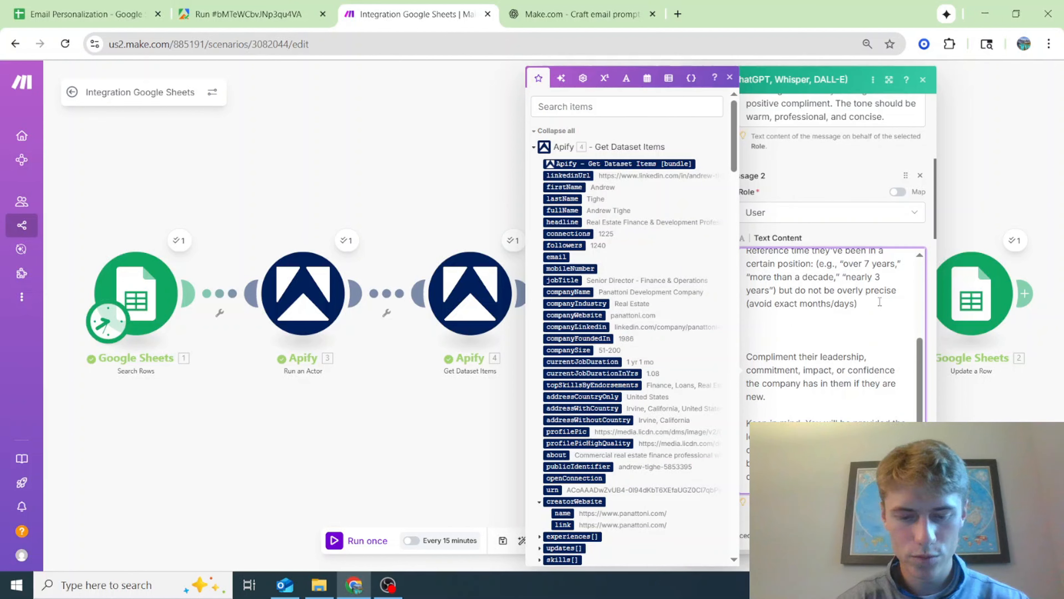
text(Make Job Tit)
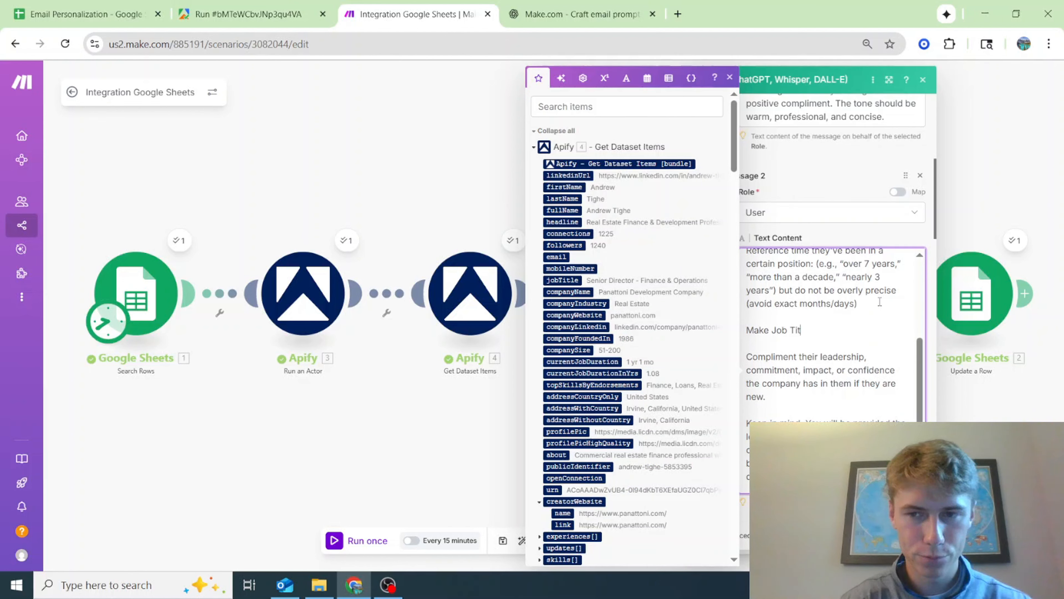
text(le smaller)
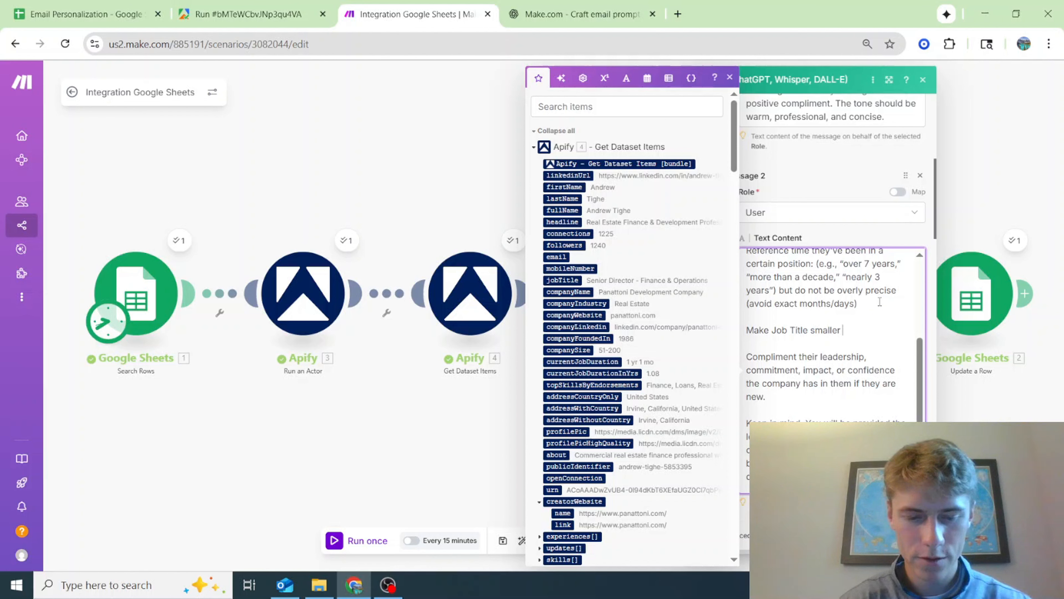
text( if its a long title)
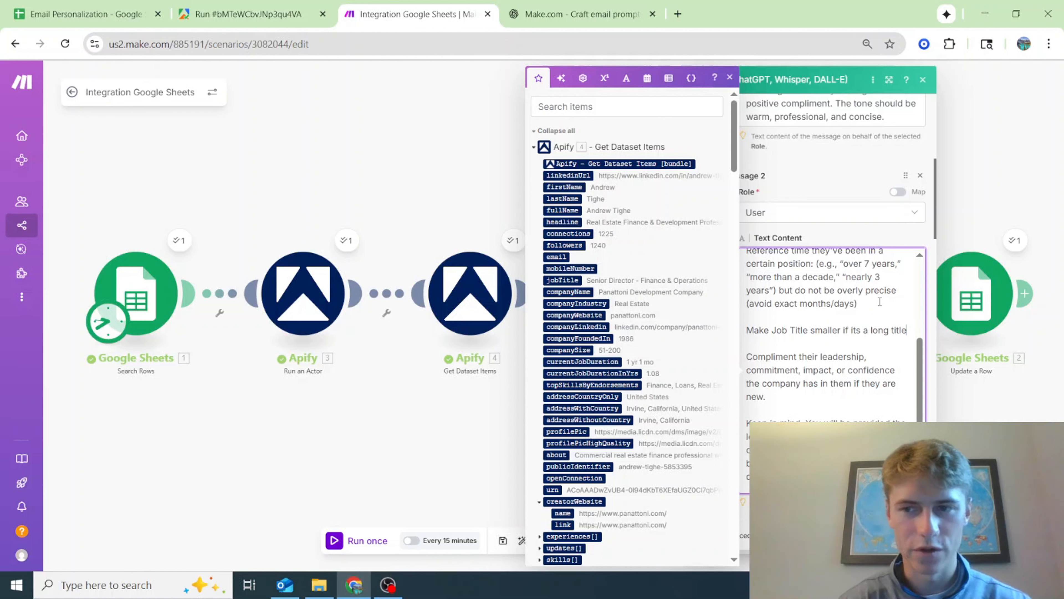
text( (e.)
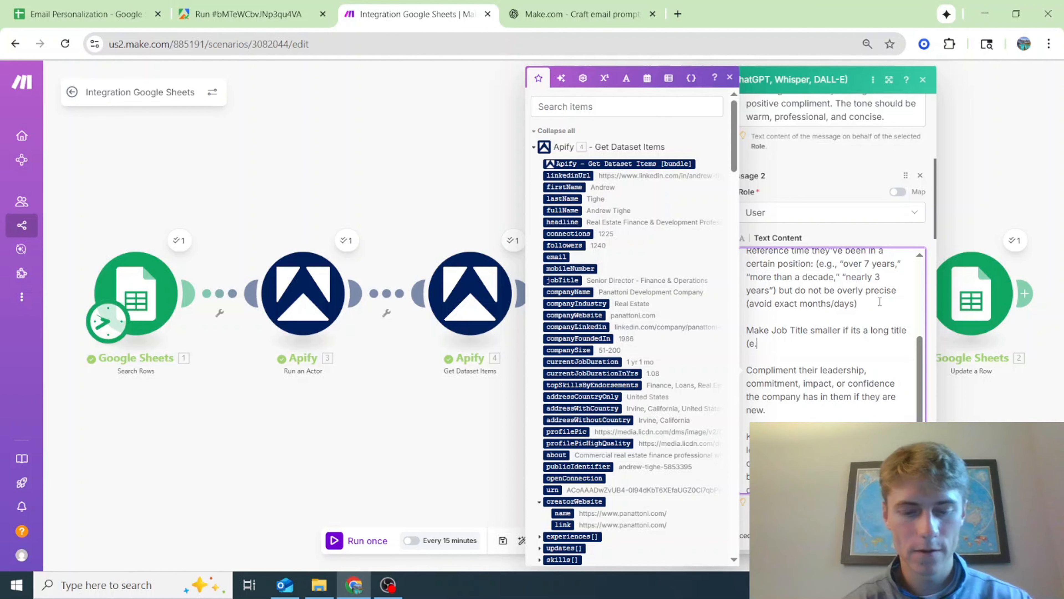
text(g. Senior Dire)
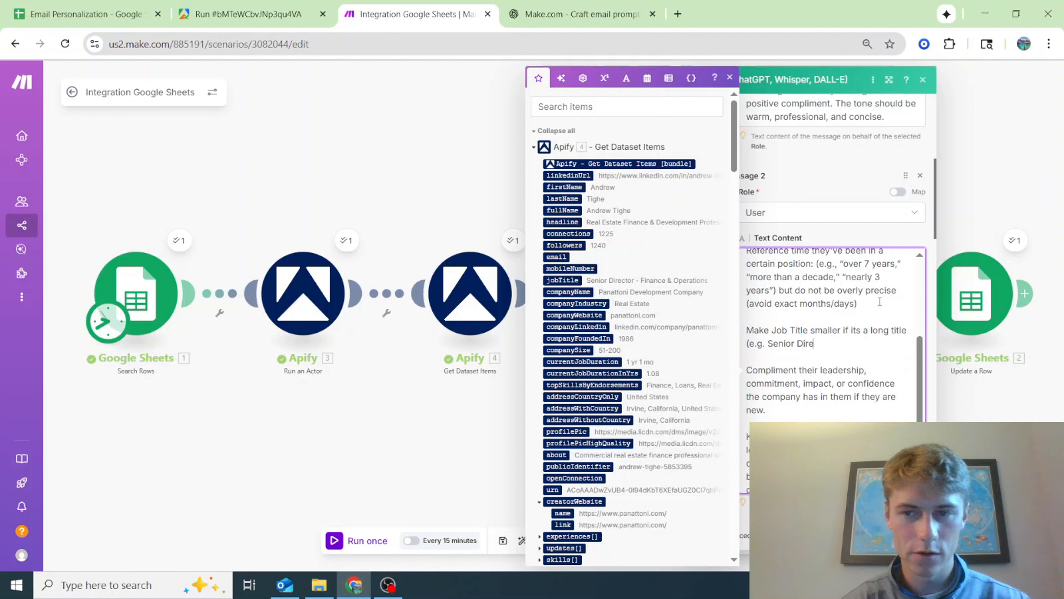
text(ctor of Finance and Operations)
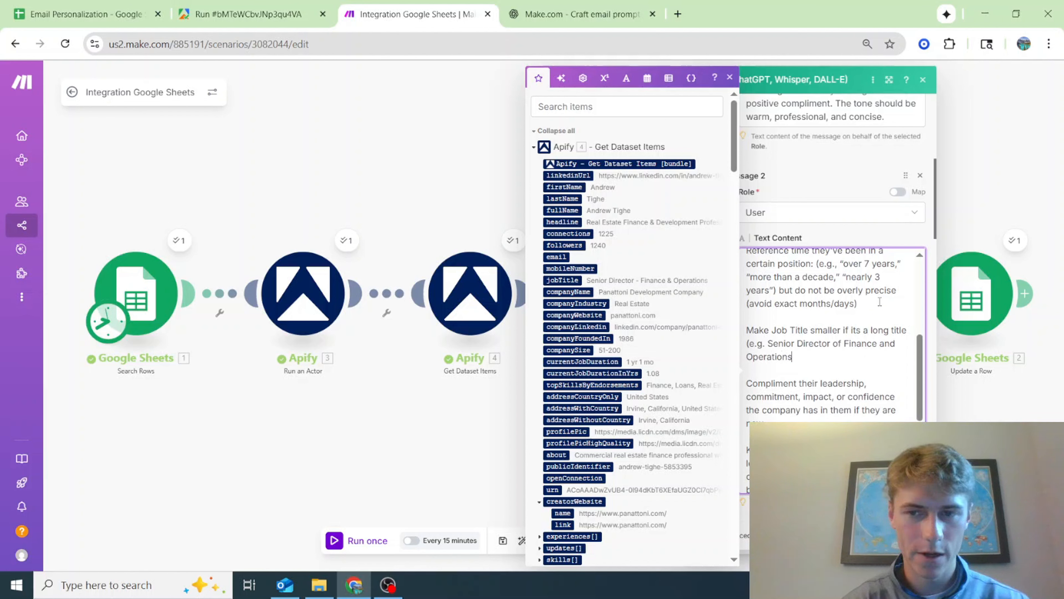
text( to)
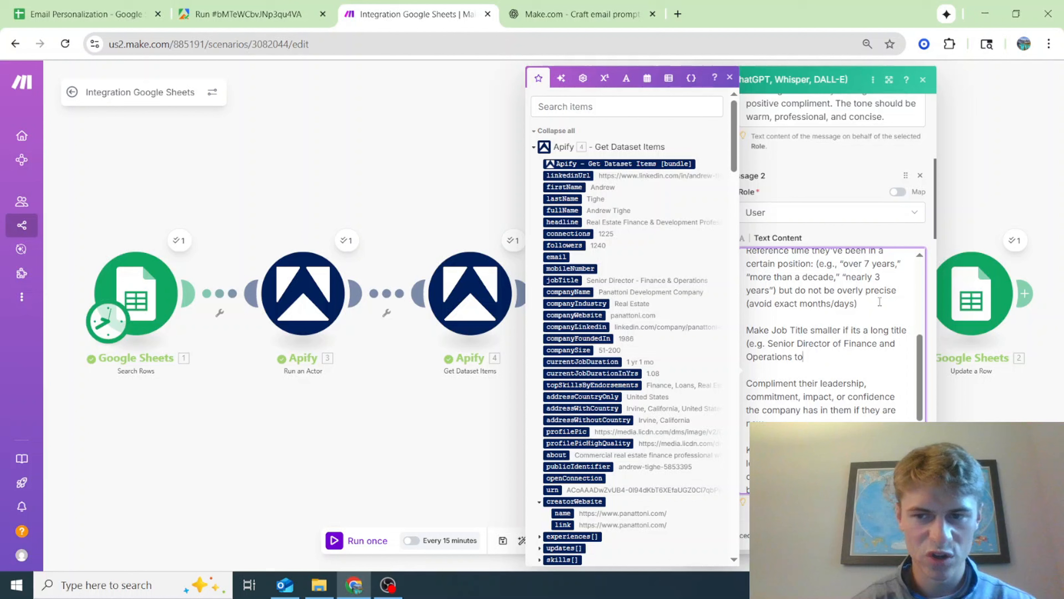
text(")
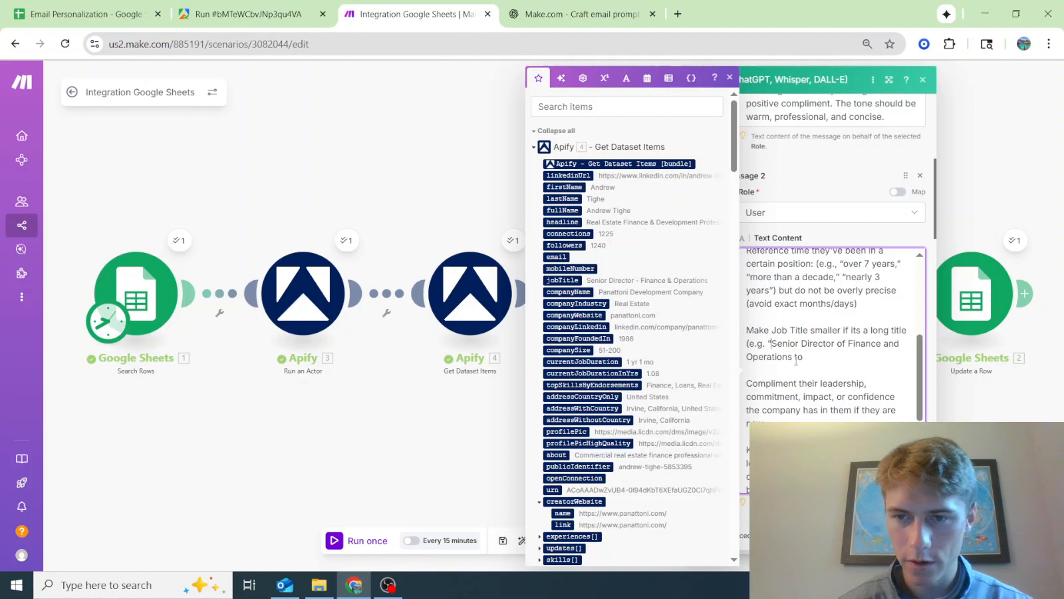
Extend the job title instruction with the example (e.g. "Senior Director of Finance and Operations" to "Sr. Director of Finance & Ops")
click(792, 359)
text(")
scroll(828, 355, down, 4)
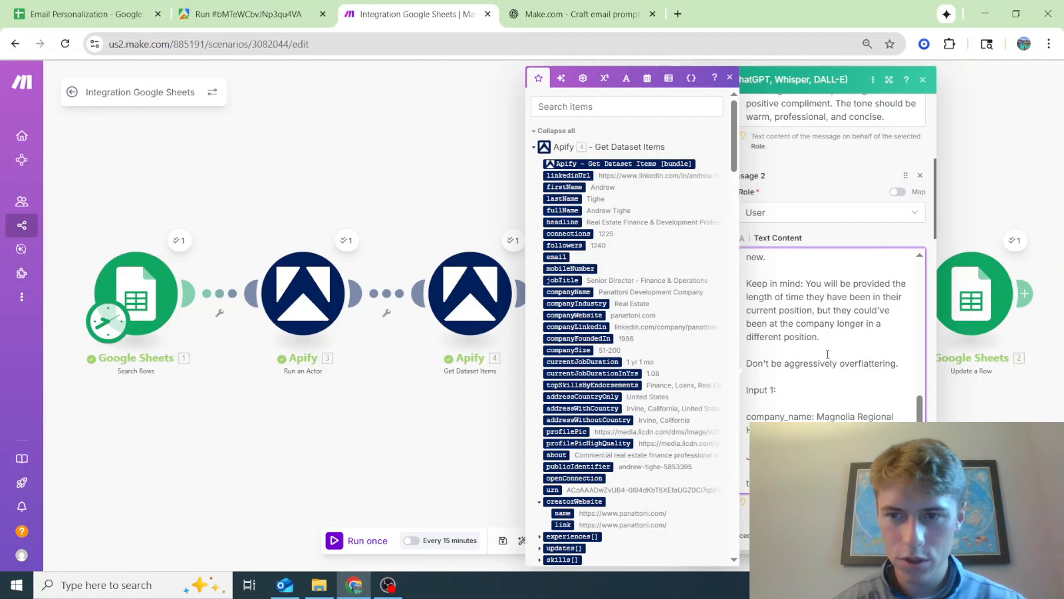
scroll(827, 354, up, 8)
scroll(834, 352, down, 2)
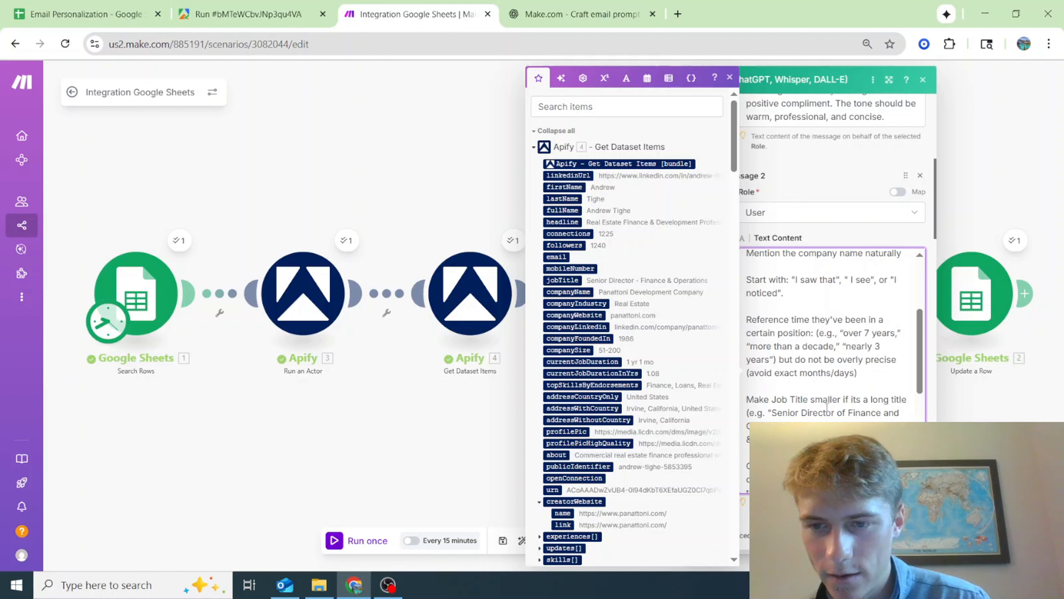
scroll(808, 403, down, 2)
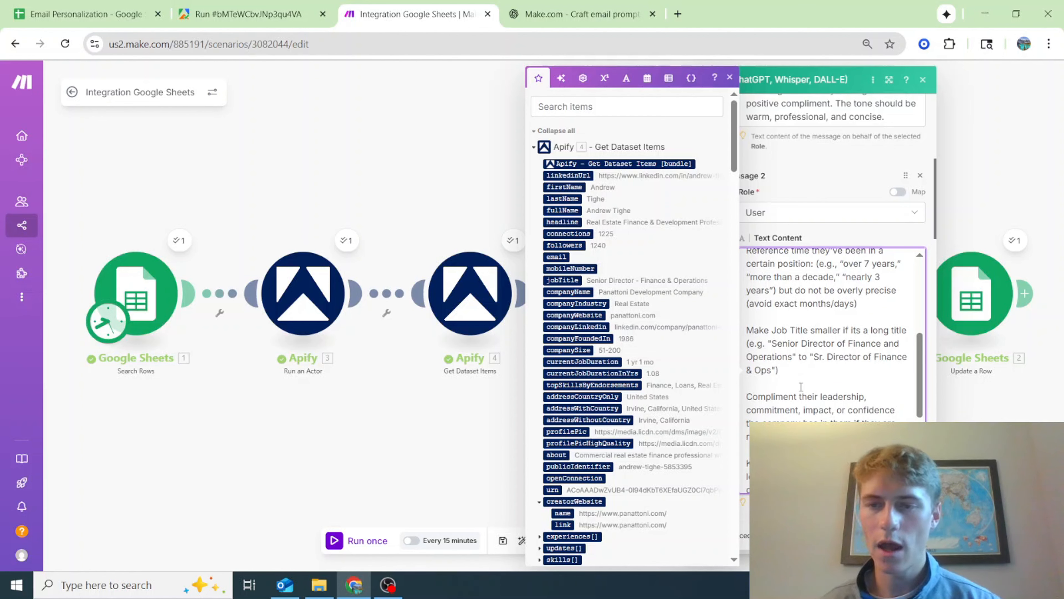
scroll(811, 377, up, 1)
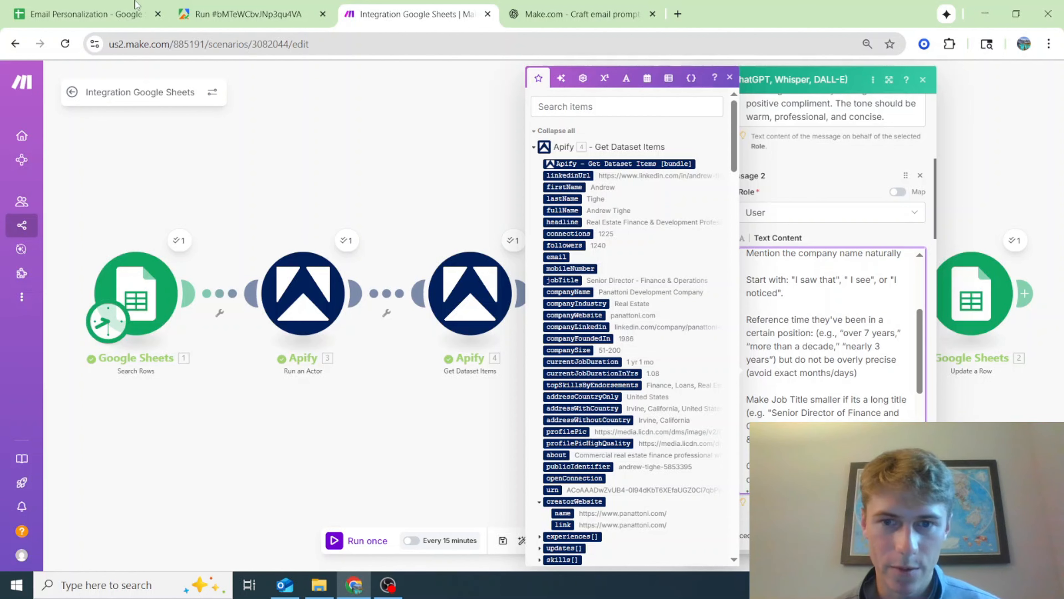
Compare cell Z2's sentence in the Contacts sheet with the updated Message 2 prompt in the first OpenAI module
click(125, 14)
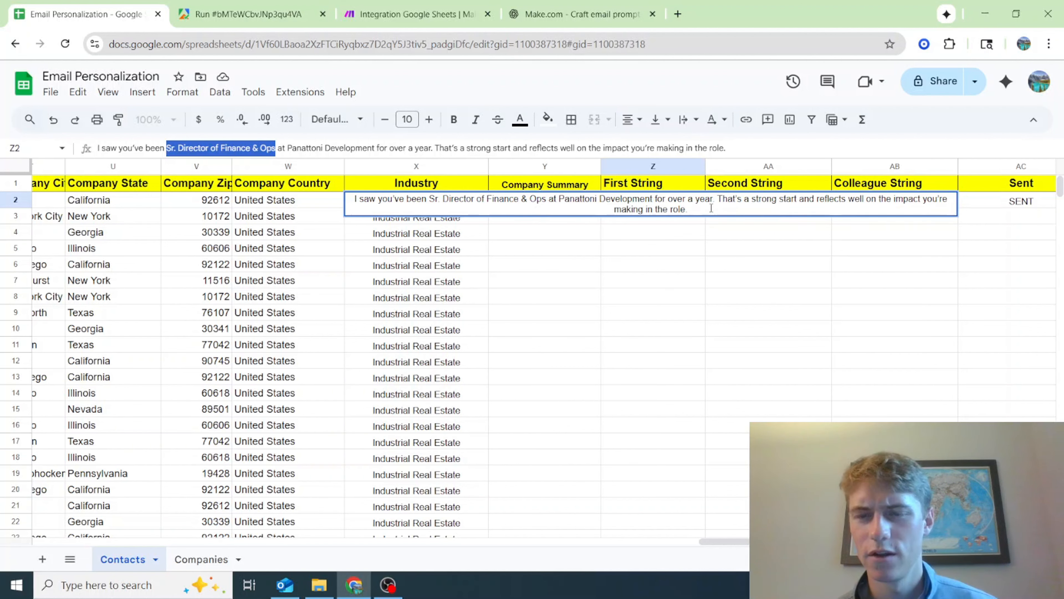
click(223, 9)
click(423, 6)
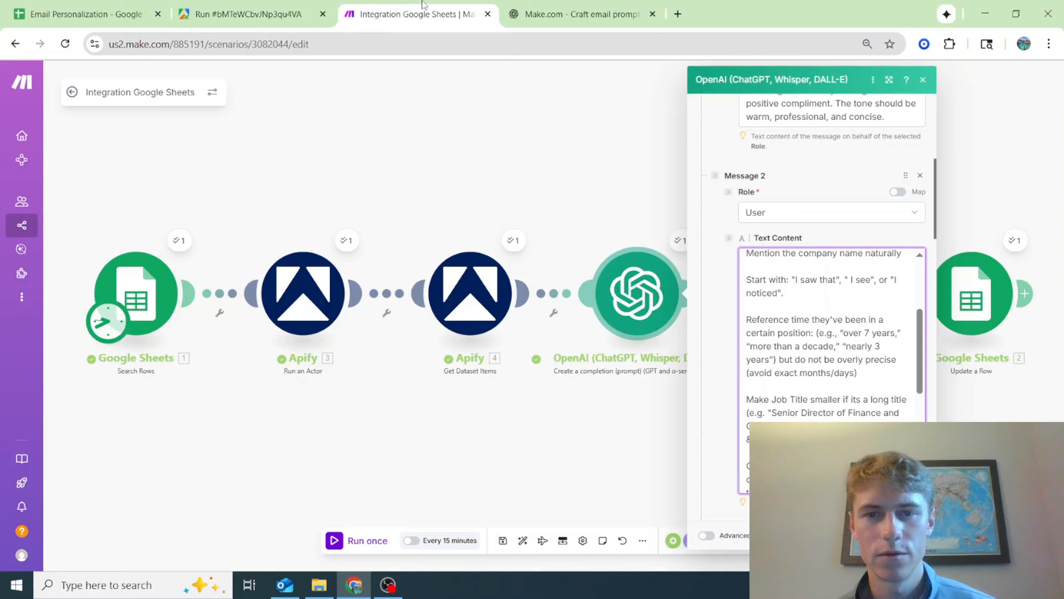
click(579, 13)
click(415, 14)
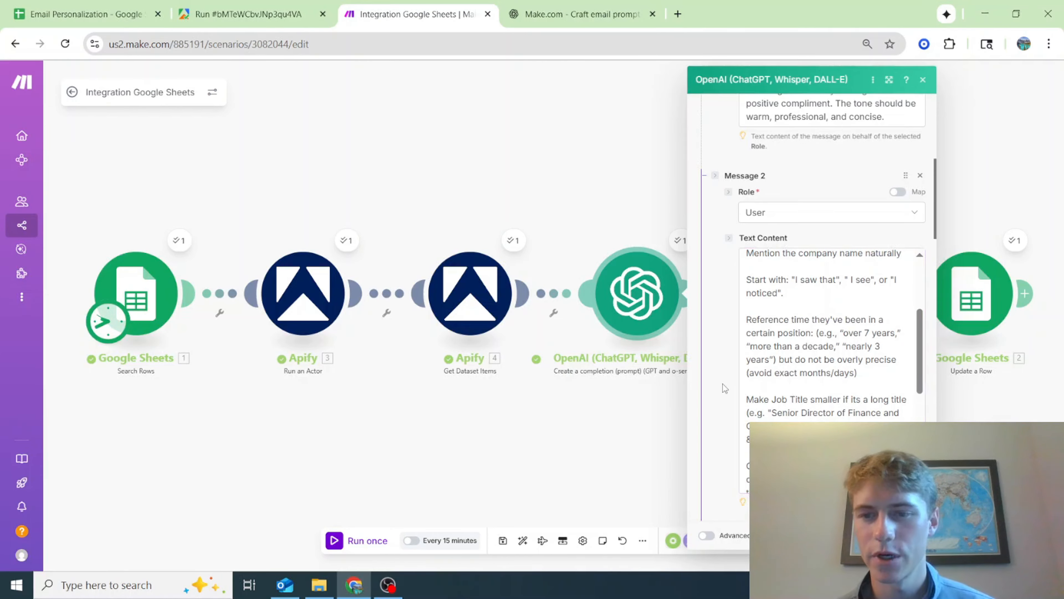
scroll(722, 384, down, 2)
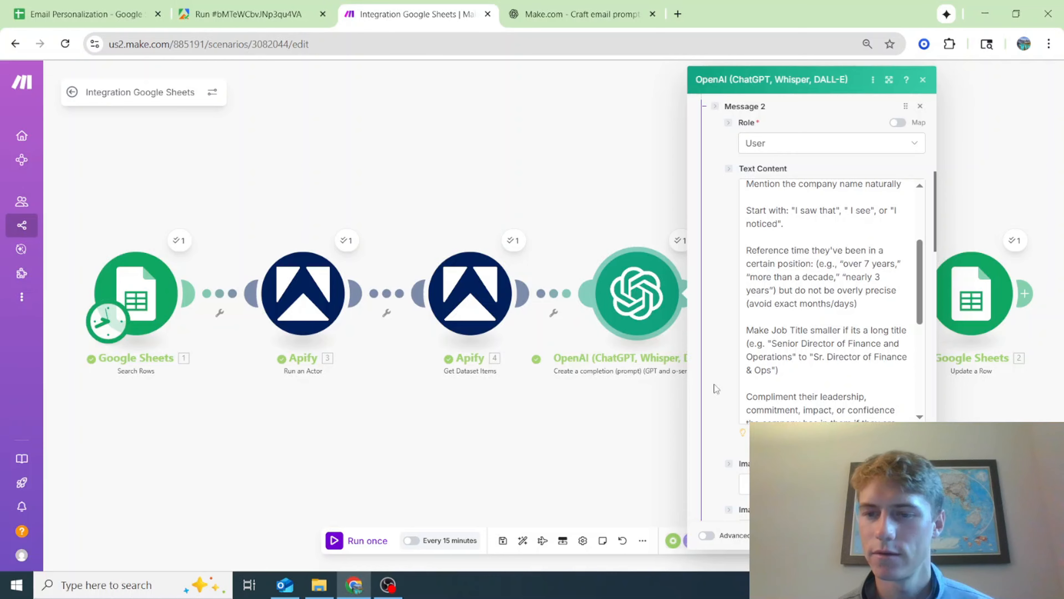
Switch to the ChatGPT email prompts chat and begin a message with "OpenAI module 1 resulted in this output:"
click(578, 14)
scroll(622, 484, down, 2)
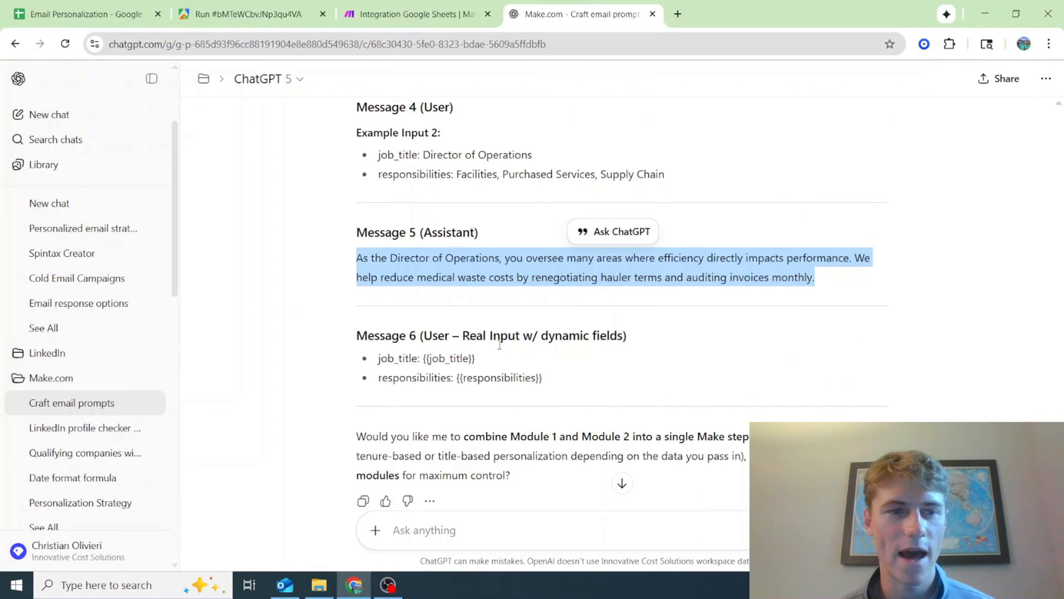
click(507, 534)
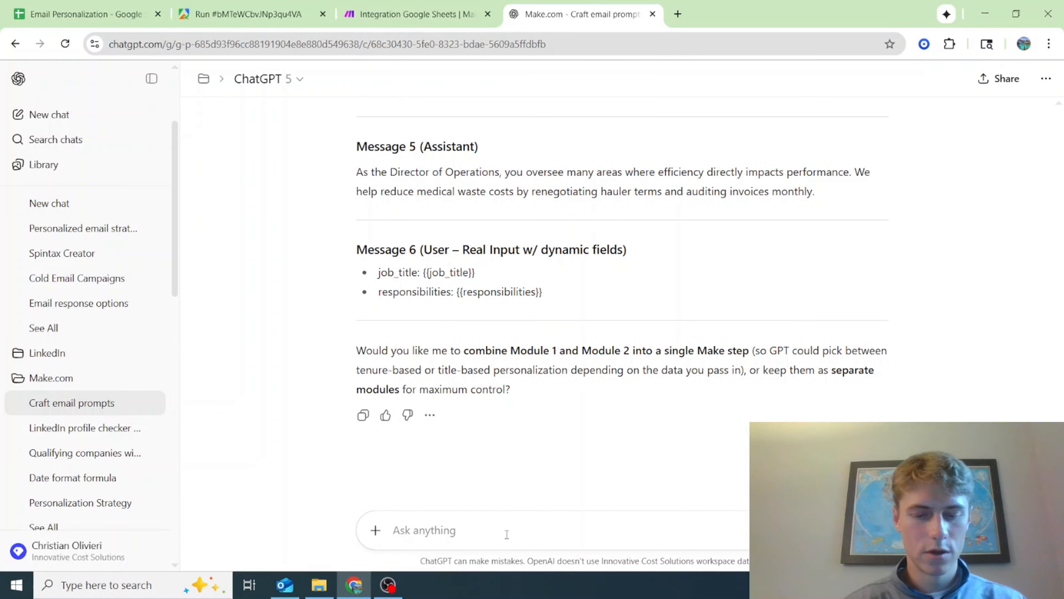
text(Cha)
key(BackSpace)
key(BackSpace)
key(BackSpace)
text(OpenAI )
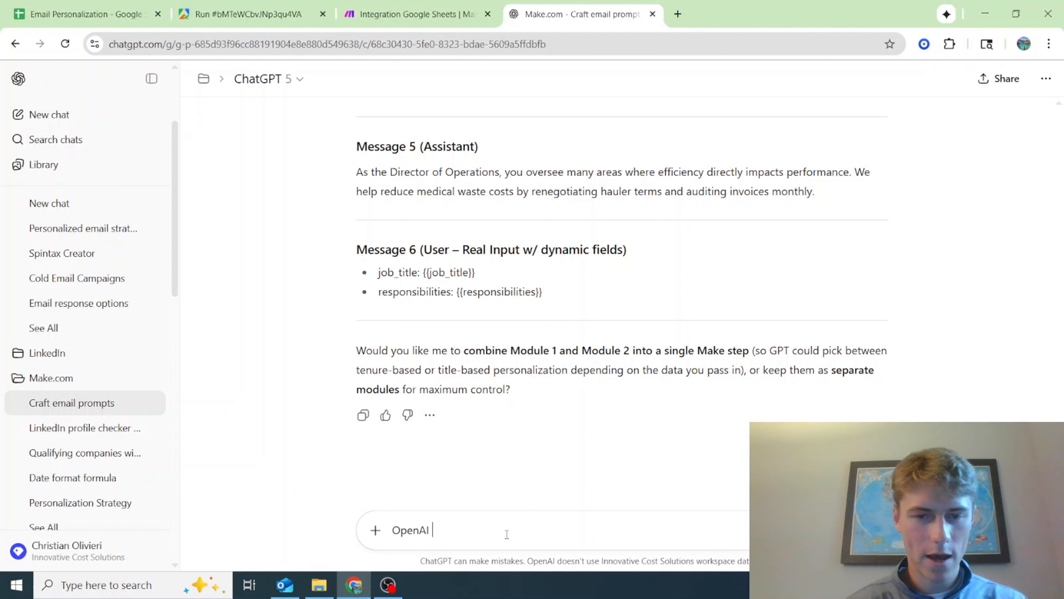
text(module 1 resulted in this )
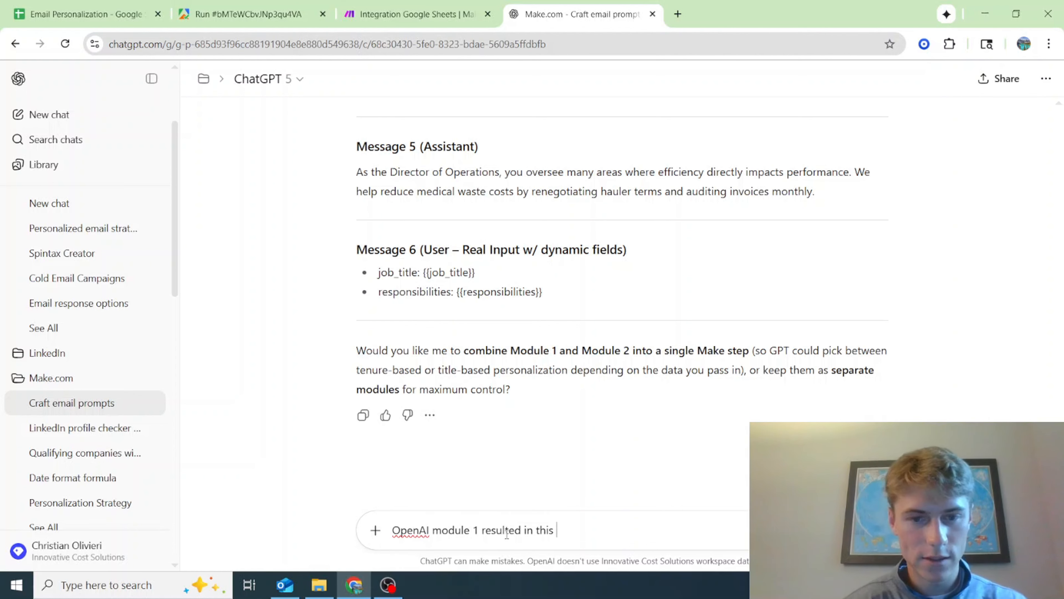
text(output:)
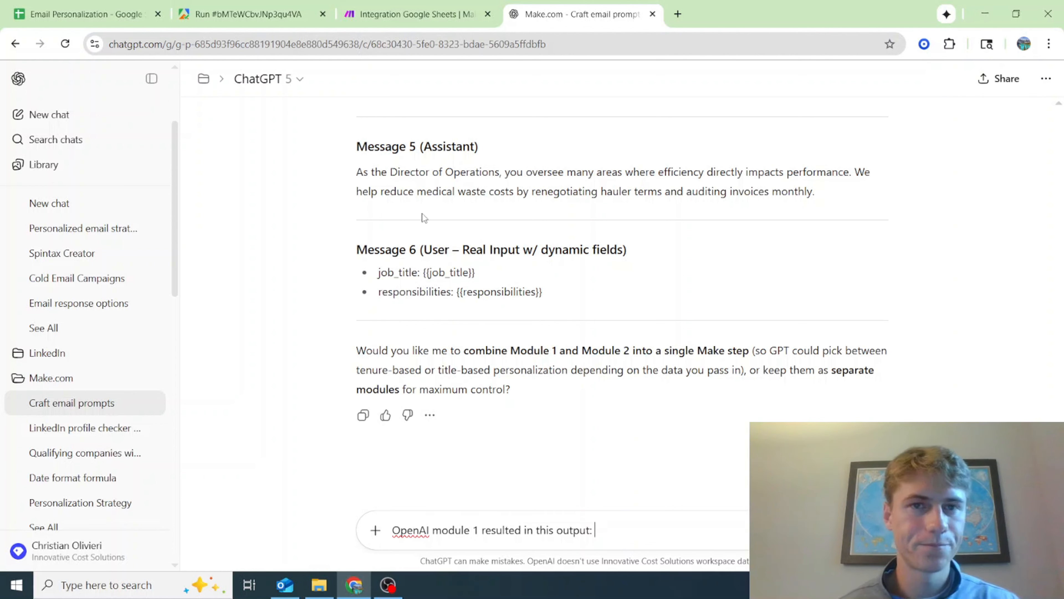
Copy the First String sentence from cell Z2 of the Contacts sheet into the ChatGPT message and enclose it in quotation marks
click(415, 14)
click(122, 13)
click(545, 204)
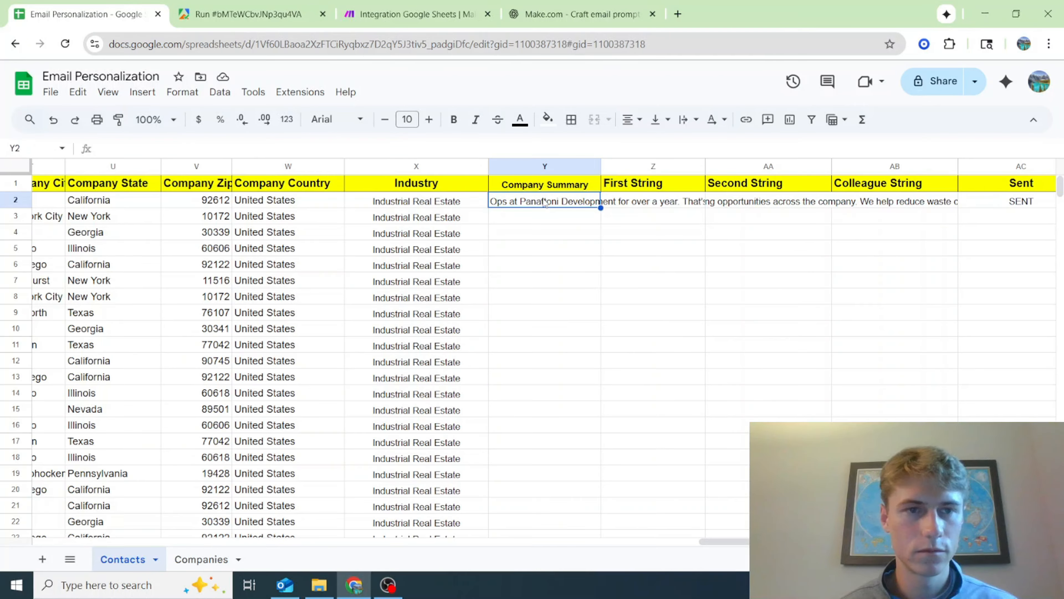
click(671, 205)
key(ctrl+c)
click(562, 13)
key(ctrl+v)
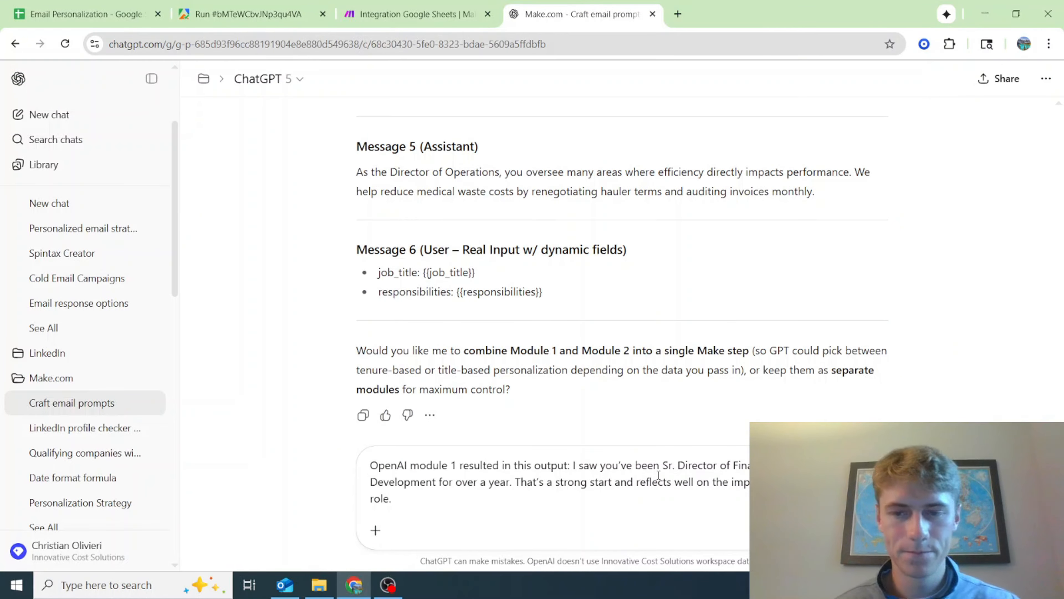
text(")
click(573, 465)
text(")
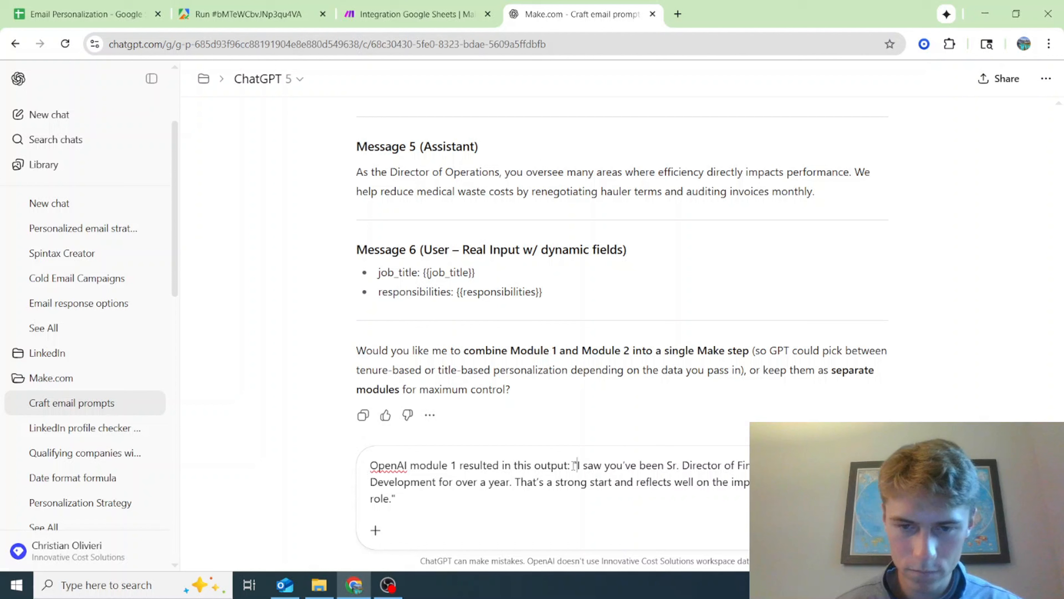
Add the critique "the second sentence is not good in that" to the message, followed by the quoted phrase "That's a strong start and reflects well"
click(480, 503)
text(the se)
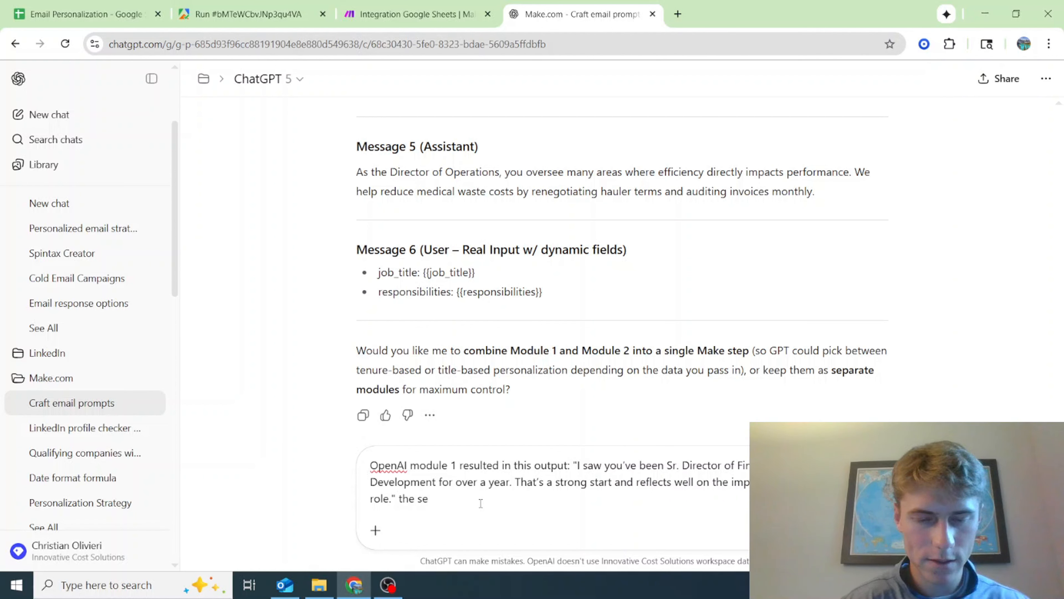
text(cond sentence is not good in that)
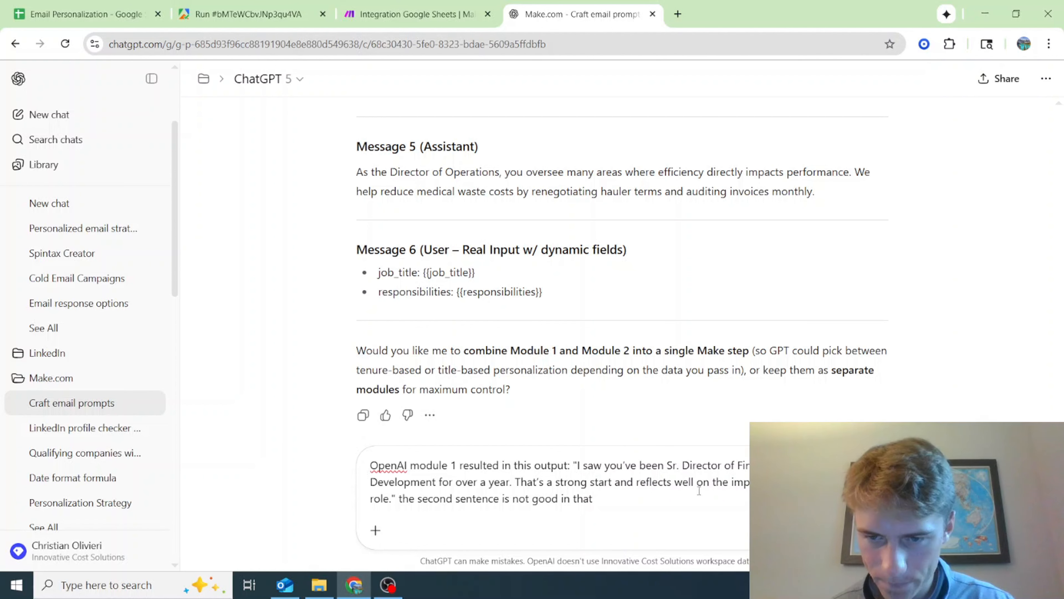
drag(516, 481, 693, 486)
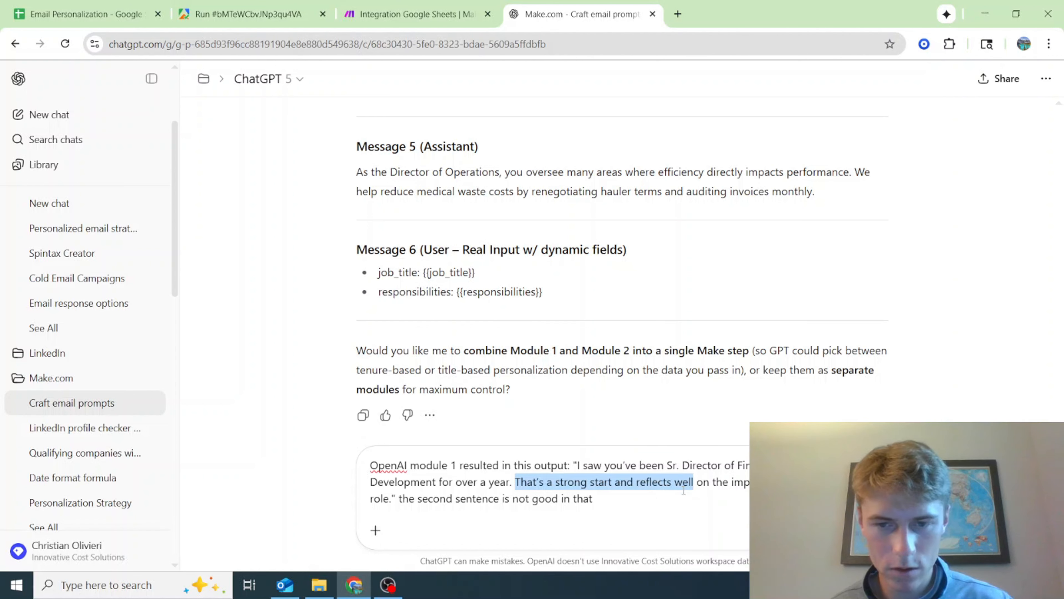
click(649, 498)
text(")
key(ctrl+v)
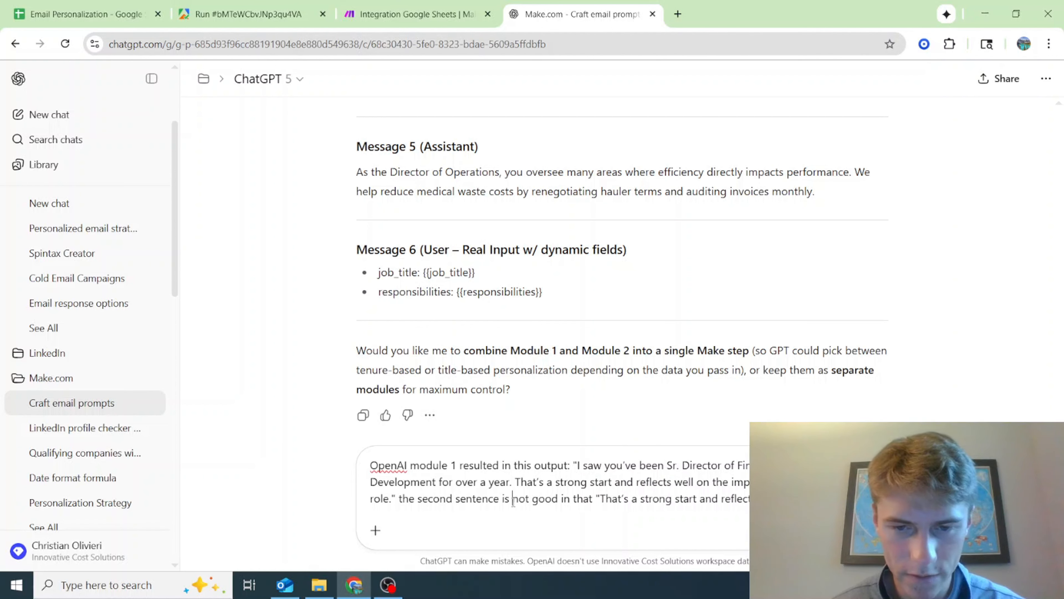
Reword the critique in the ChatGPT message to "The first sentence is great but not the second sentence." before the quoted phrase
drag(503, 499, 590, 498)
click(401, 502)
text(The first sentence is g)
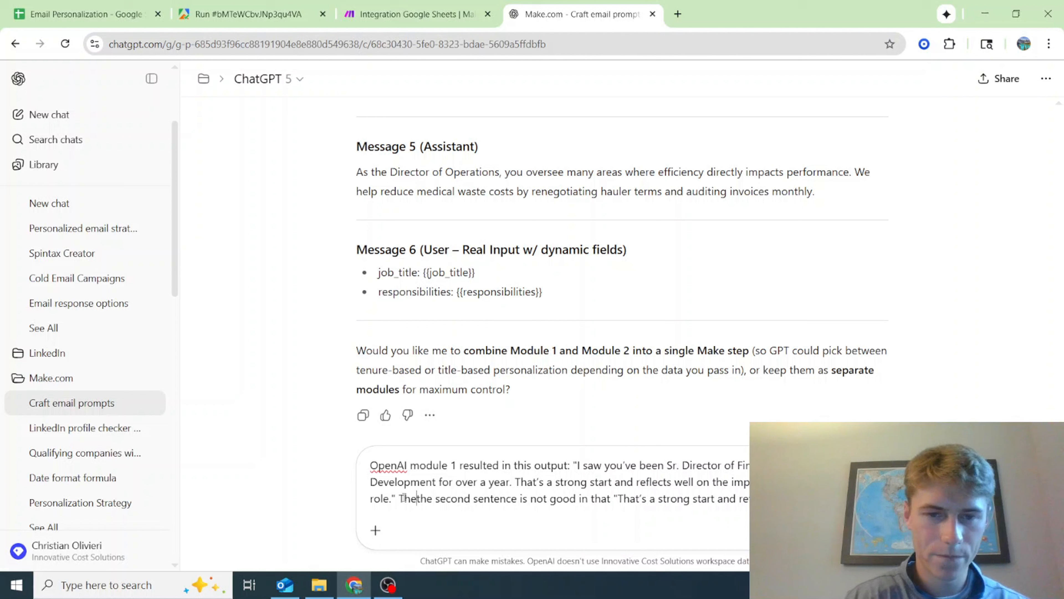
text(reat but no)
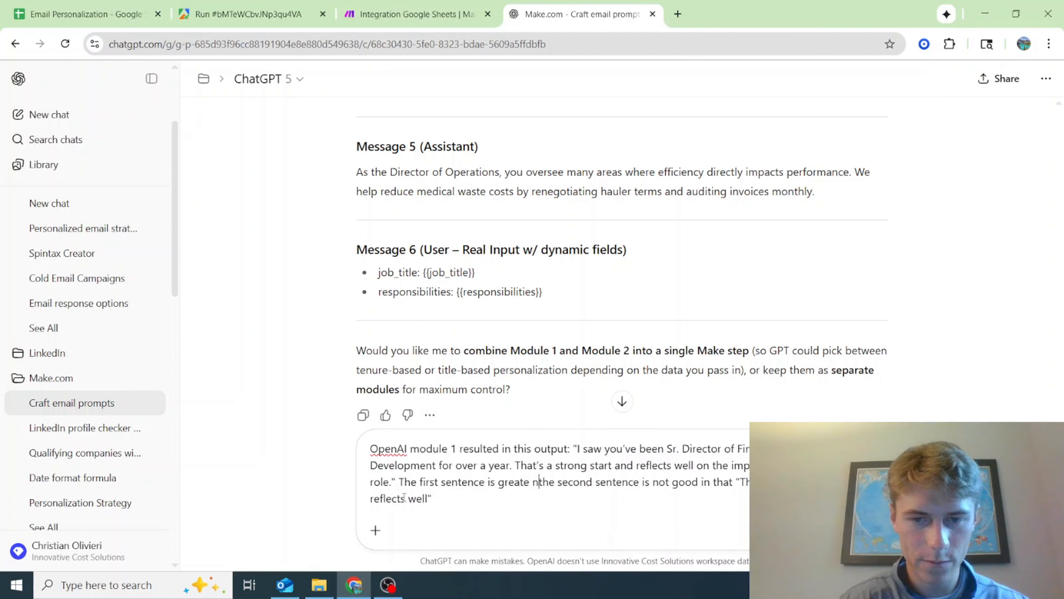
key(BackSpace)
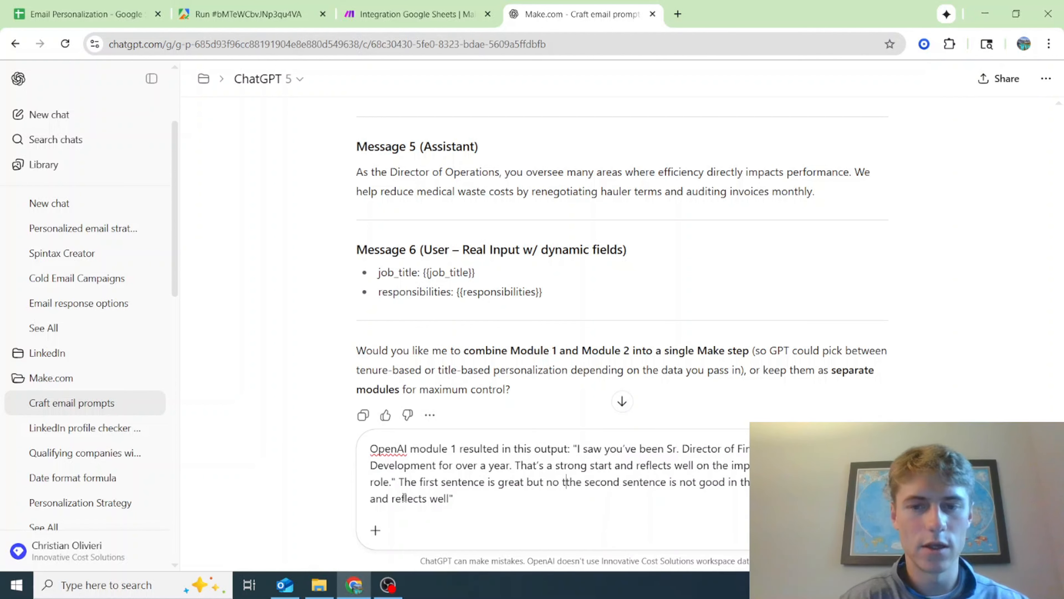
text(t)
drag(767, 482, 667, 482)
text(. )
text(making)
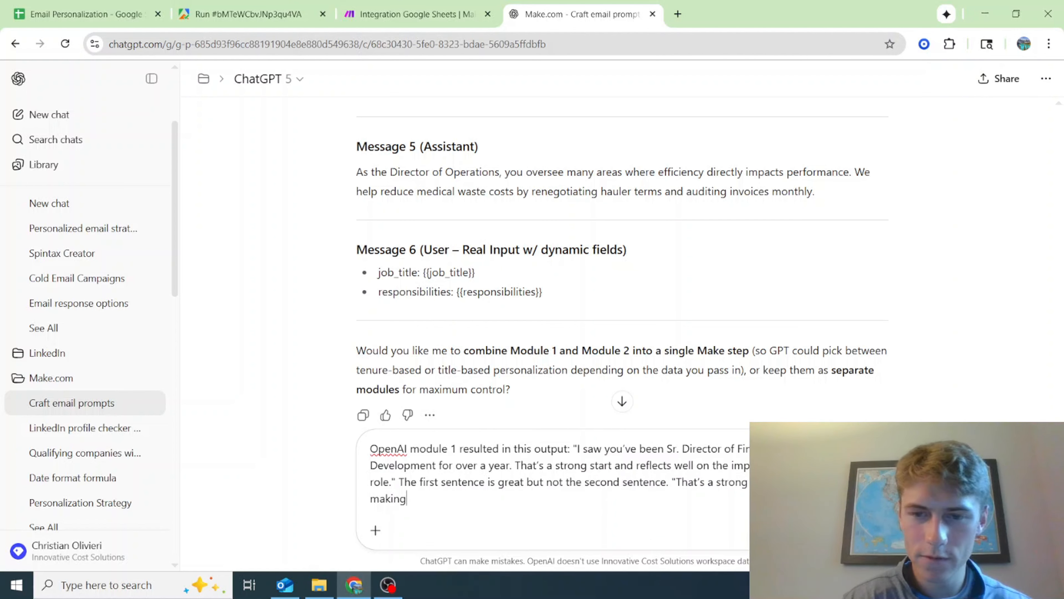
Call the phrase "very broad and kind of made up", ask "What can you tell me what is wrong with that sentence", and send the message
key(ctrl+BackSpace)
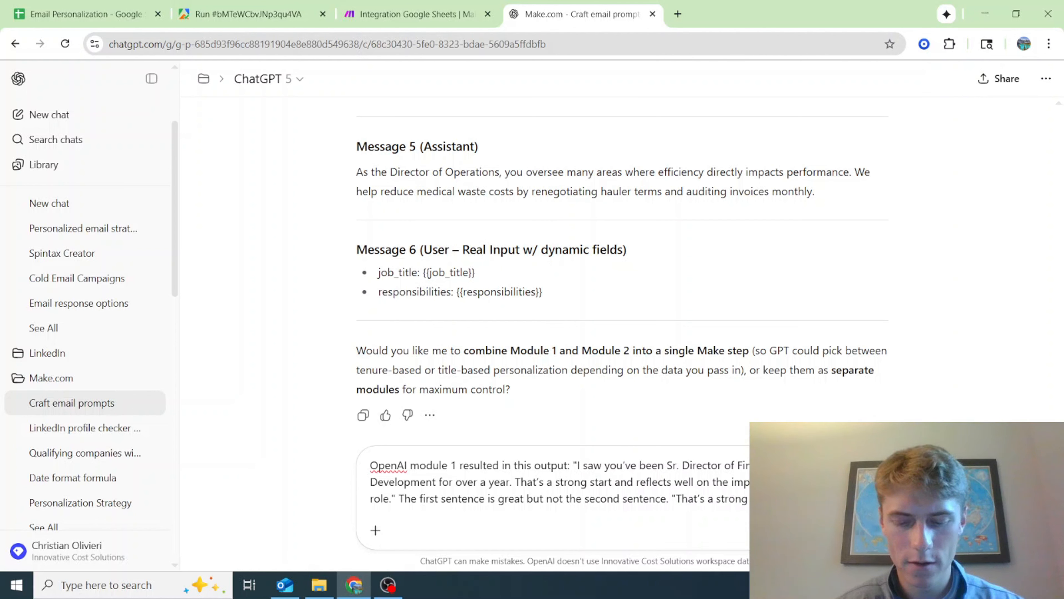
text(kind of made)
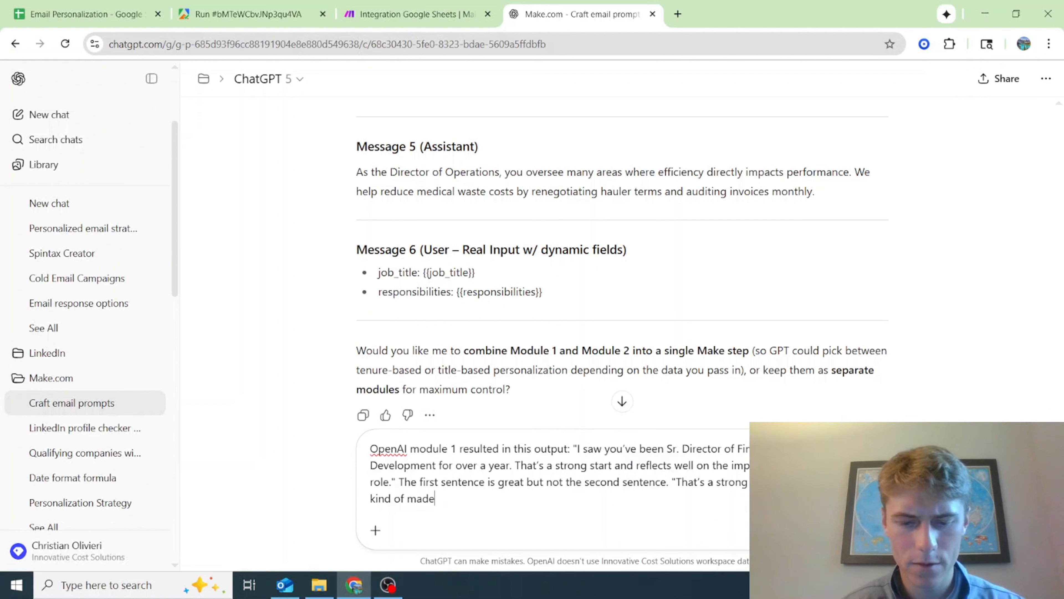
text( up. What can you tel)
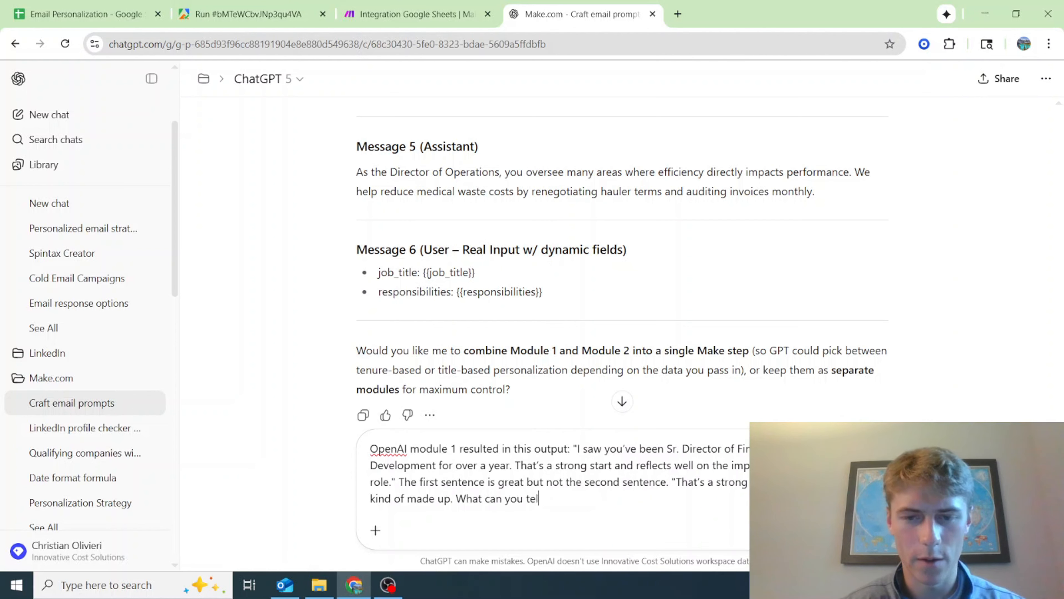
text(l me what is wrong with that sentence)
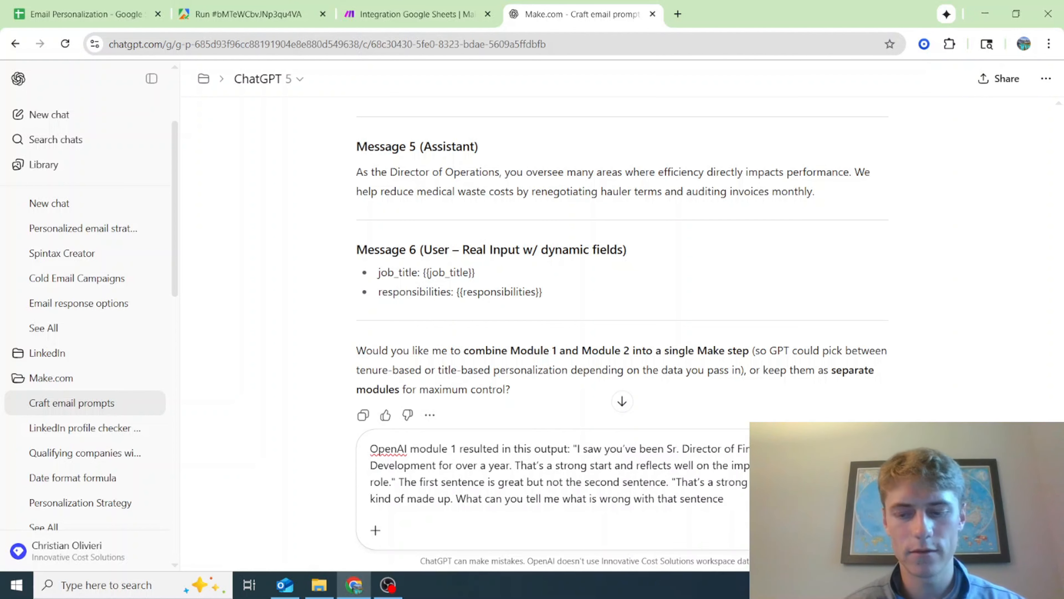
key(Return)
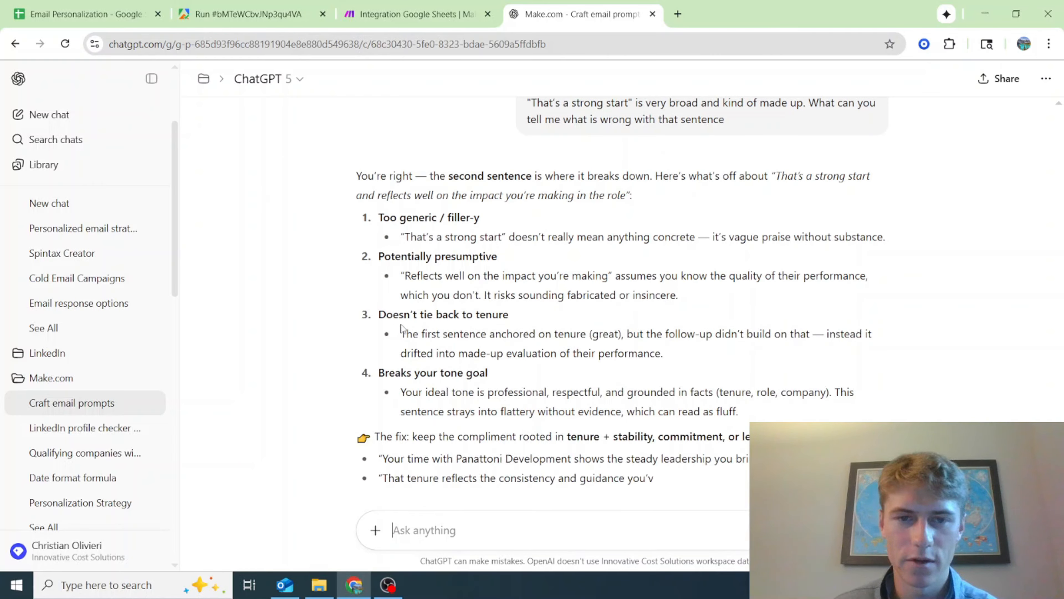
scroll(595, 336, down, 2)
scroll(595, 335, down, 2)
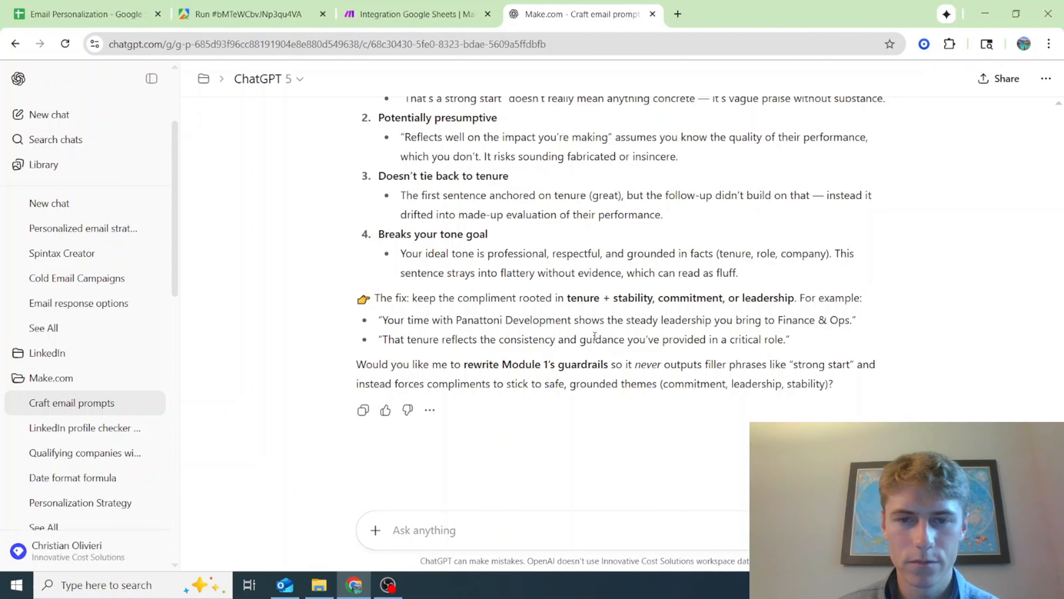
text(Rewrite th)
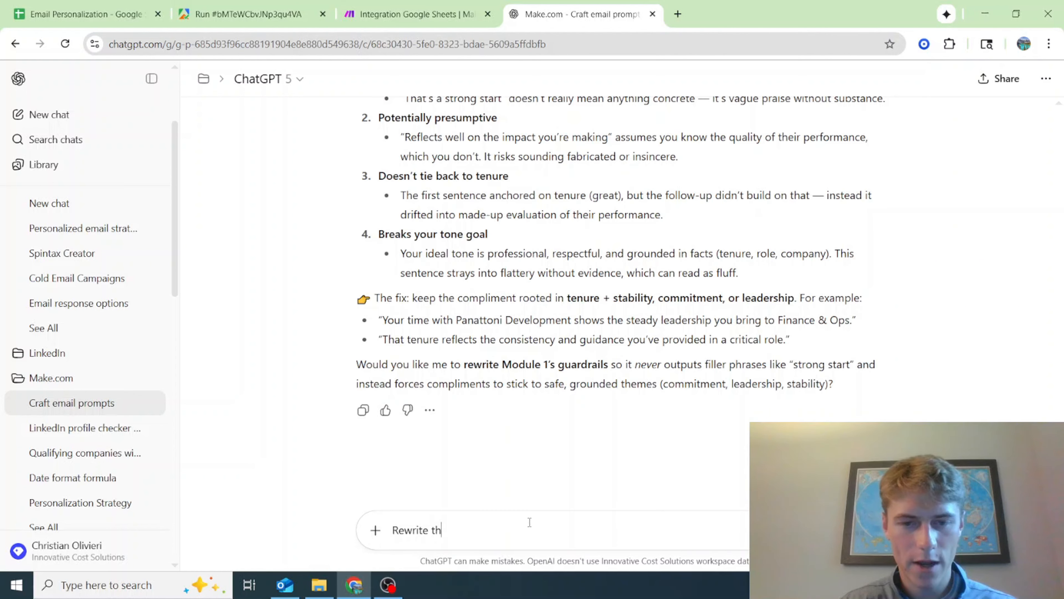
text(is modul)
key(ctrl+a)
key(BackSpace)
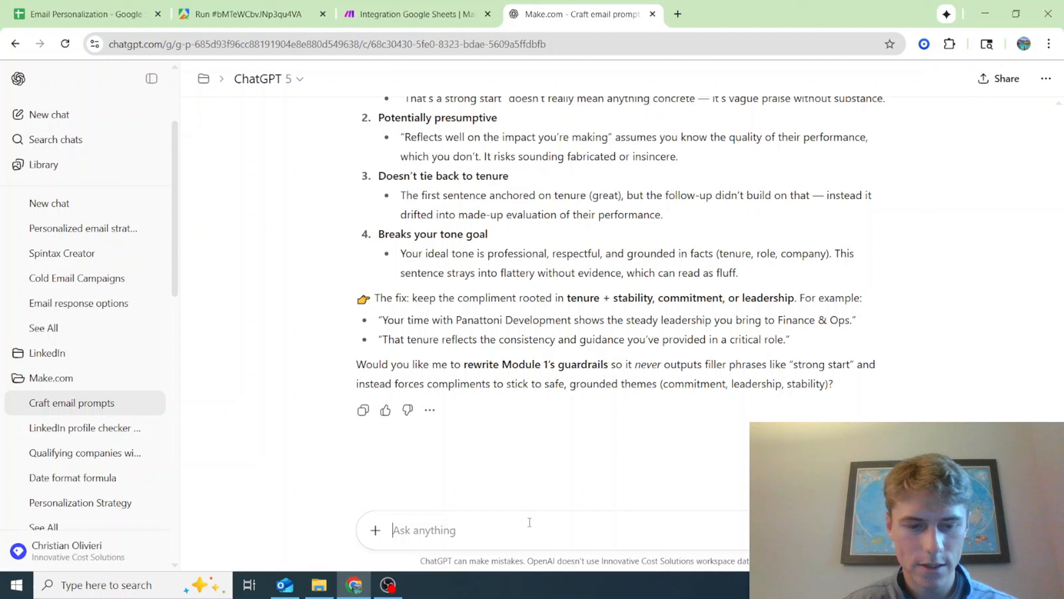
Write a message asking to "Rewrite module 2 (user prompt 1)", introducing the new module and adding "be sure to include the changes that I made to it:"
text(Rewrite module )
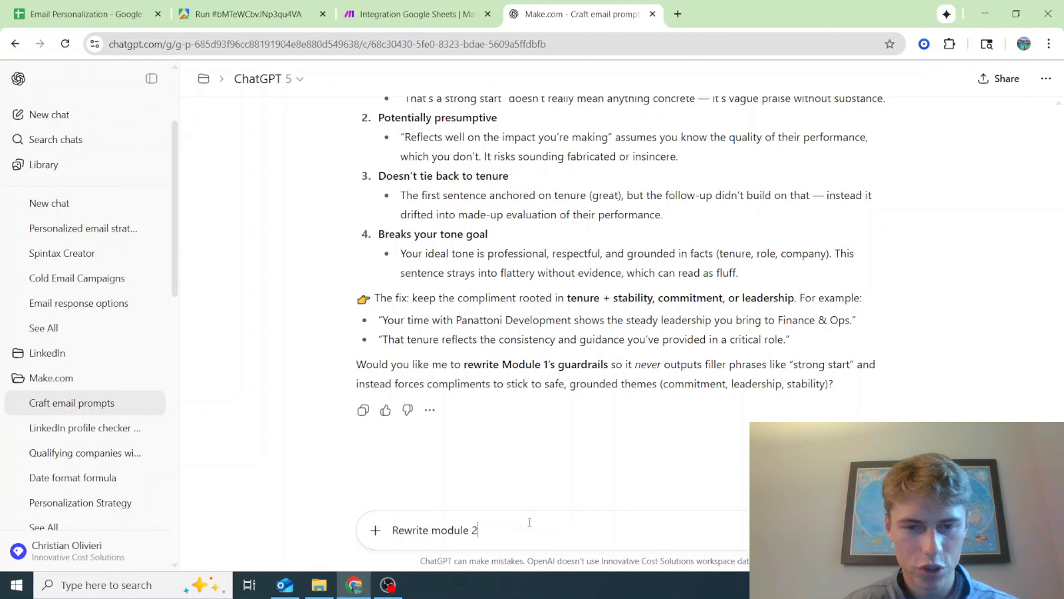
text(2 (user prompt 1). )
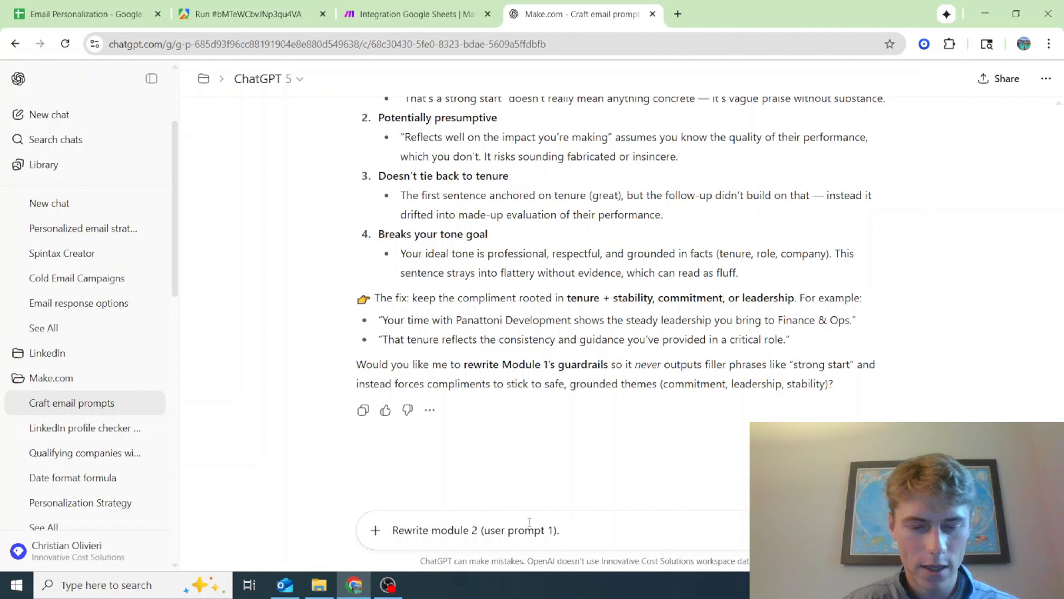
text(Here is my new module )
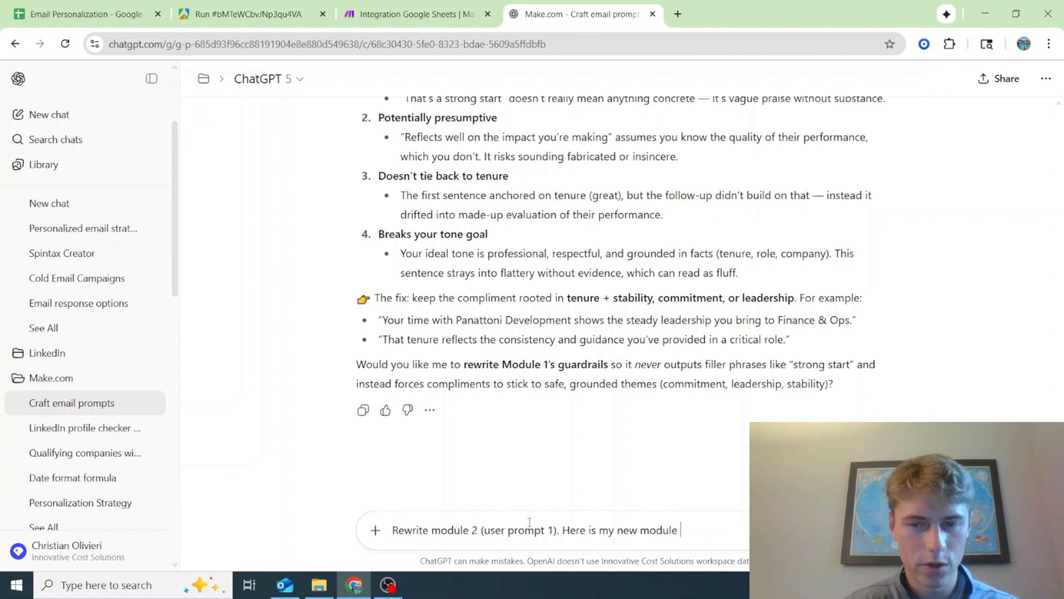
text(that I crafted w)
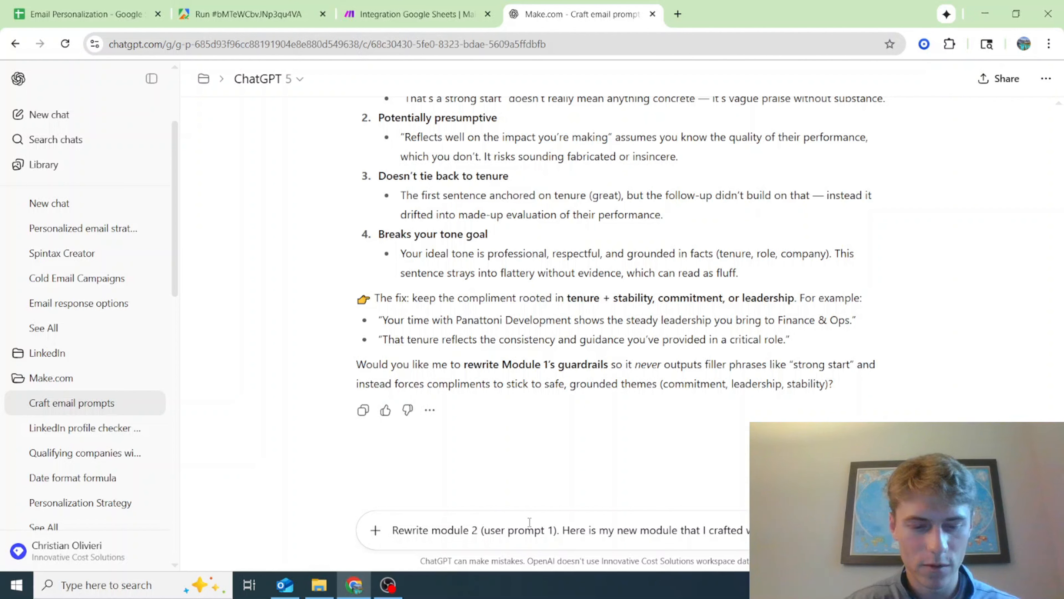
text(ith m )
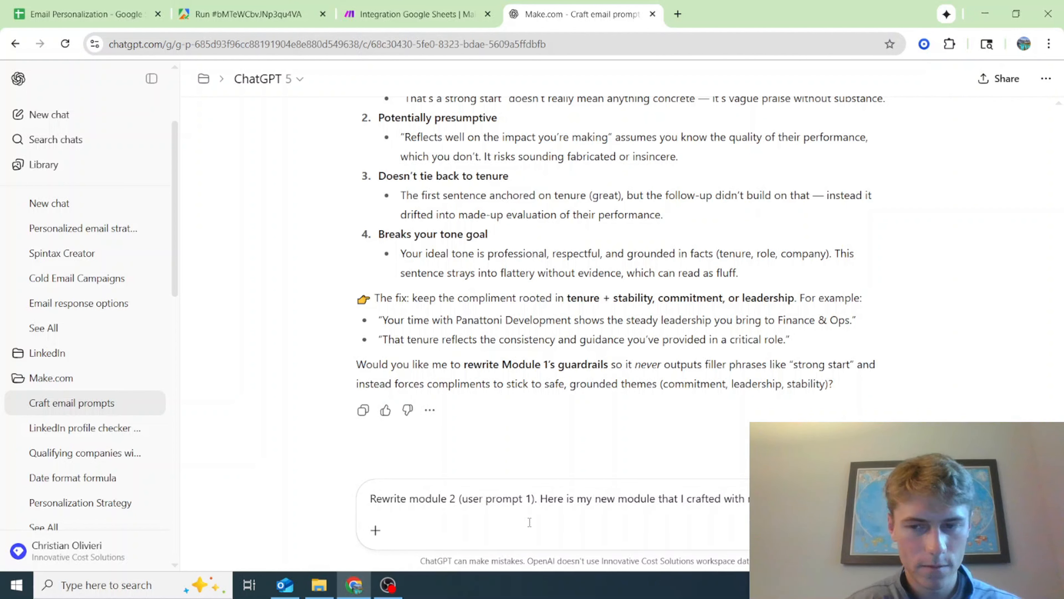
text(- be sure to inclu)
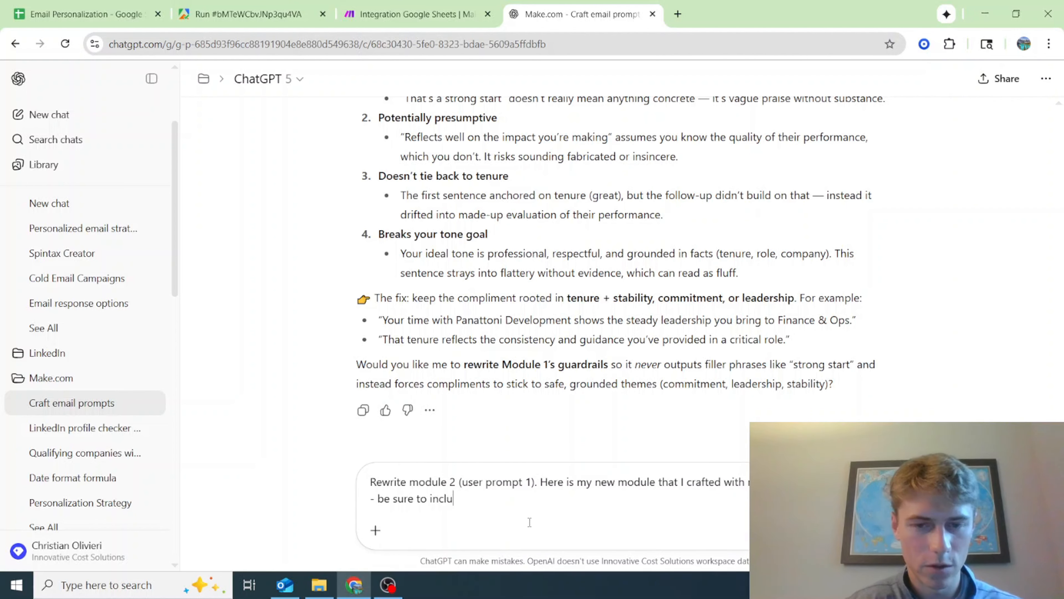
text(de the changes that I made to it:)
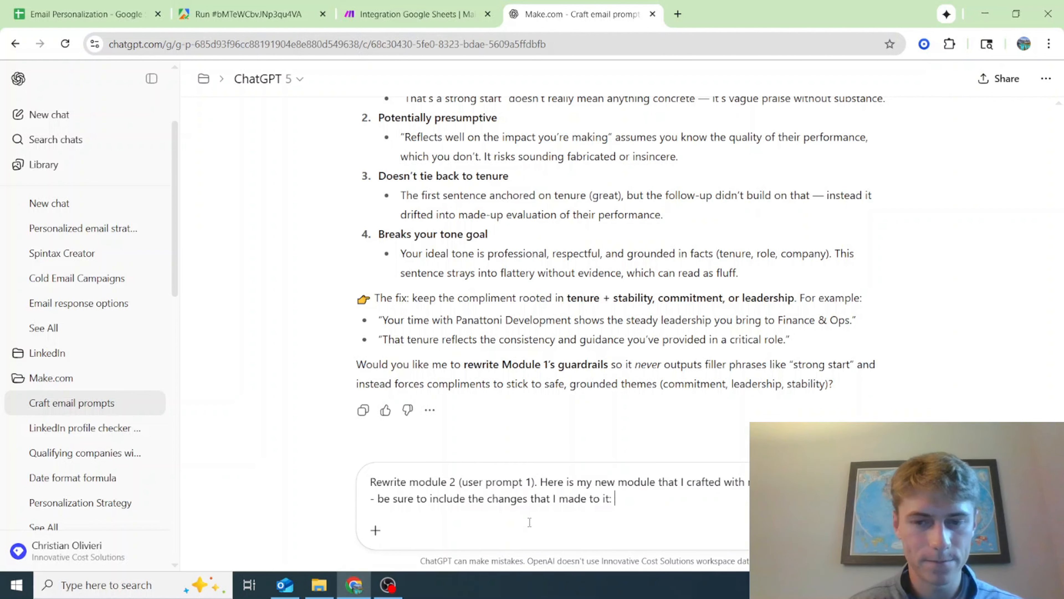
Copy the full Message 2 text from the first OpenAI module in Make into the ChatGPT message and send it
click(417, 14)
scroll(874, 385, down, 8)
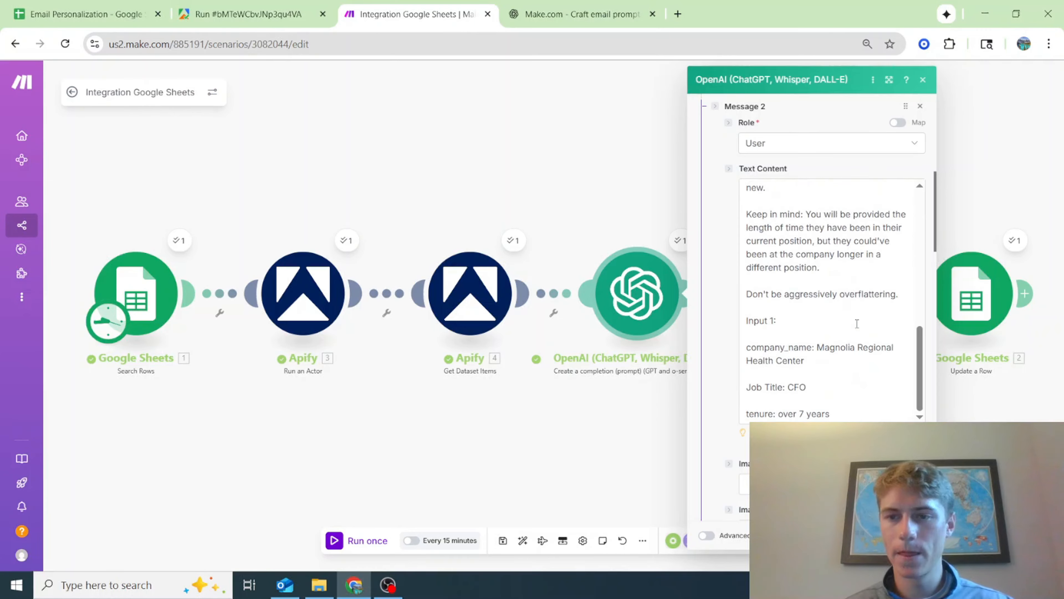
drag(845, 277, 709, 80)
scroll(746, 117, down, 16)
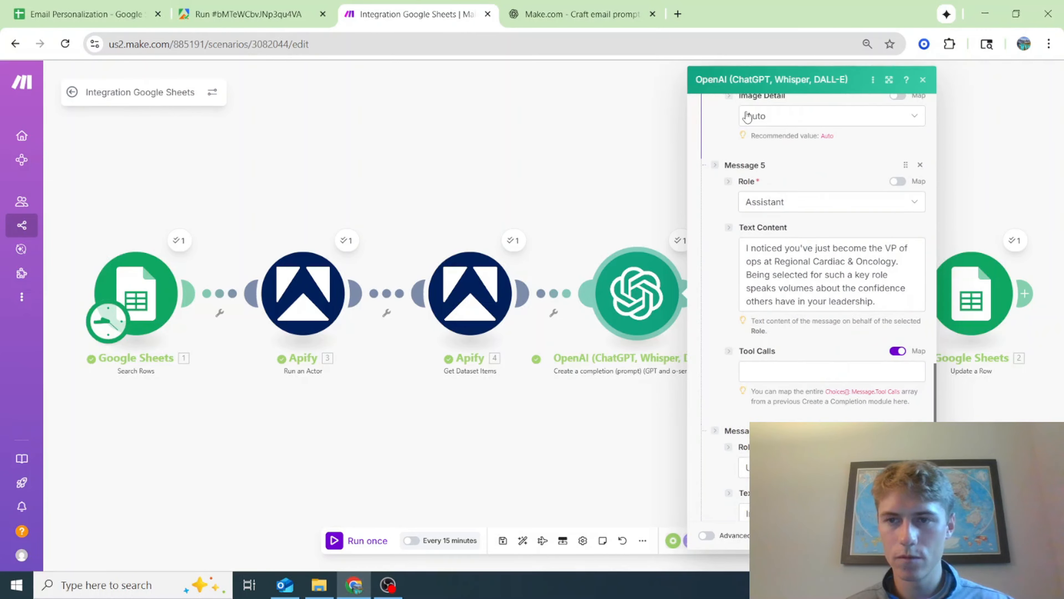
scroll(746, 116, up, 15)
scroll(746, 96, up, 5)
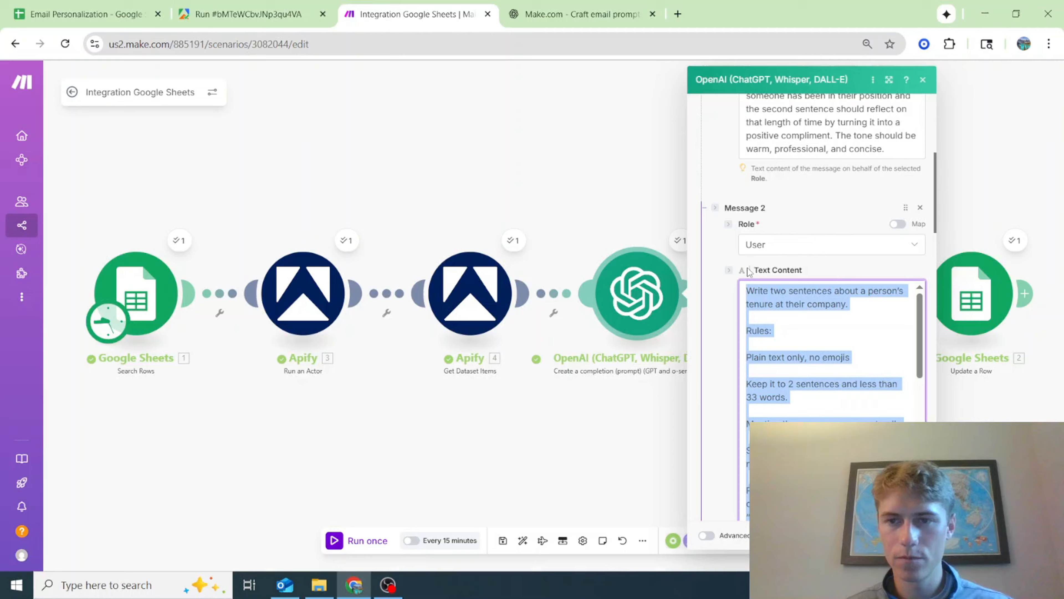
click(582, 14)
key(ctrl+v)
key(Return)
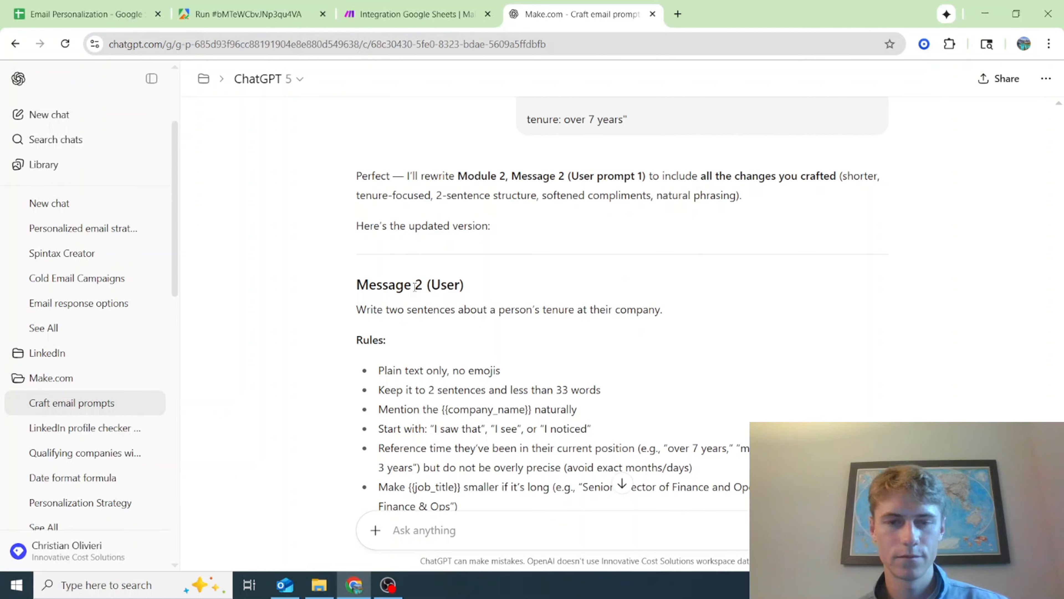
Replace the Message 2 text in Make's first OpenAI module with ChatGPT's rewritten Message 2, through the Example Input 1 tenure line, and save the module
scroll(415, 287, down, 2)
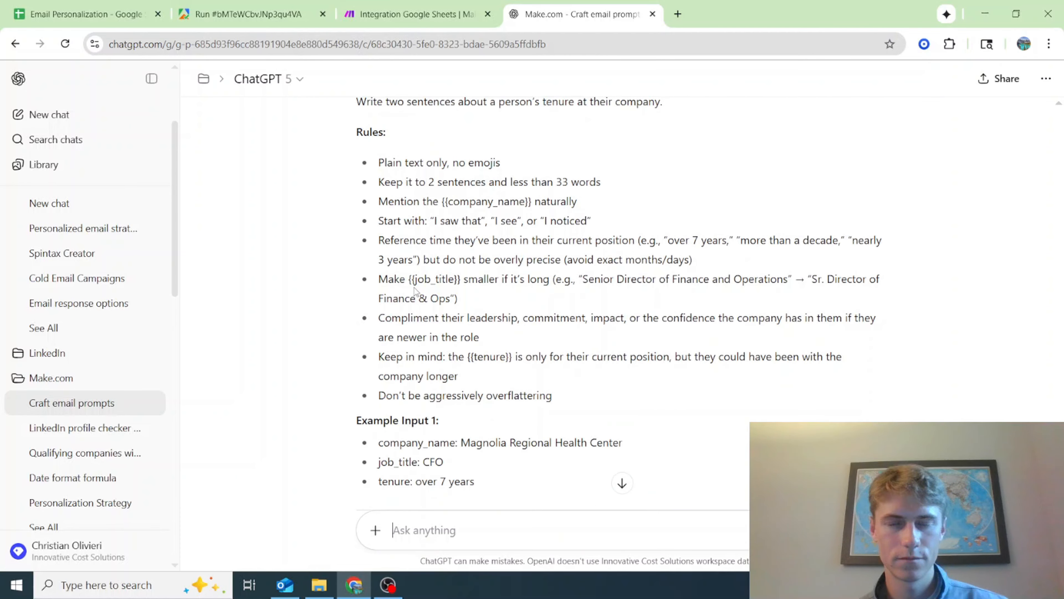
scroll(415, 290, down, 3)
drag(472, 342, 337, 143)
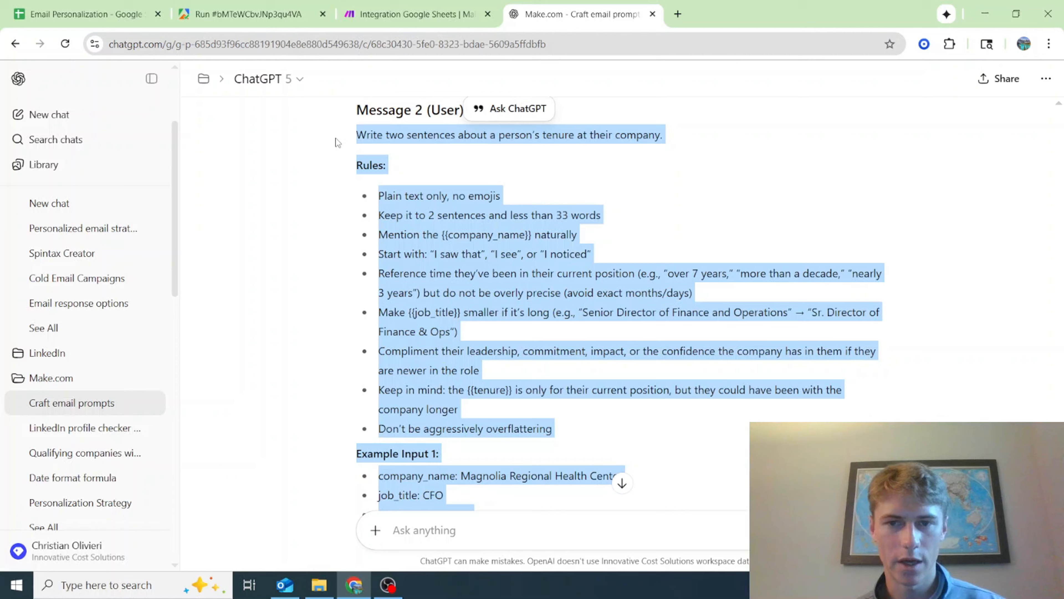
click(415, 14)
scroll(774, 285, down, 10)
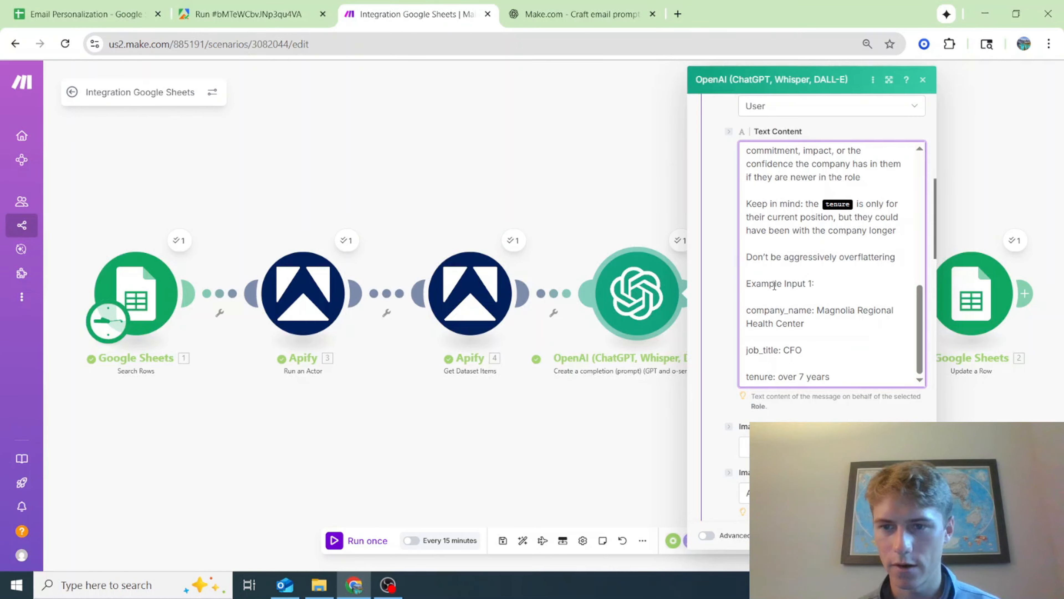
scroll(774, 285, down, 3)
scroll(868, 361, up, 4)
click(913, 536)
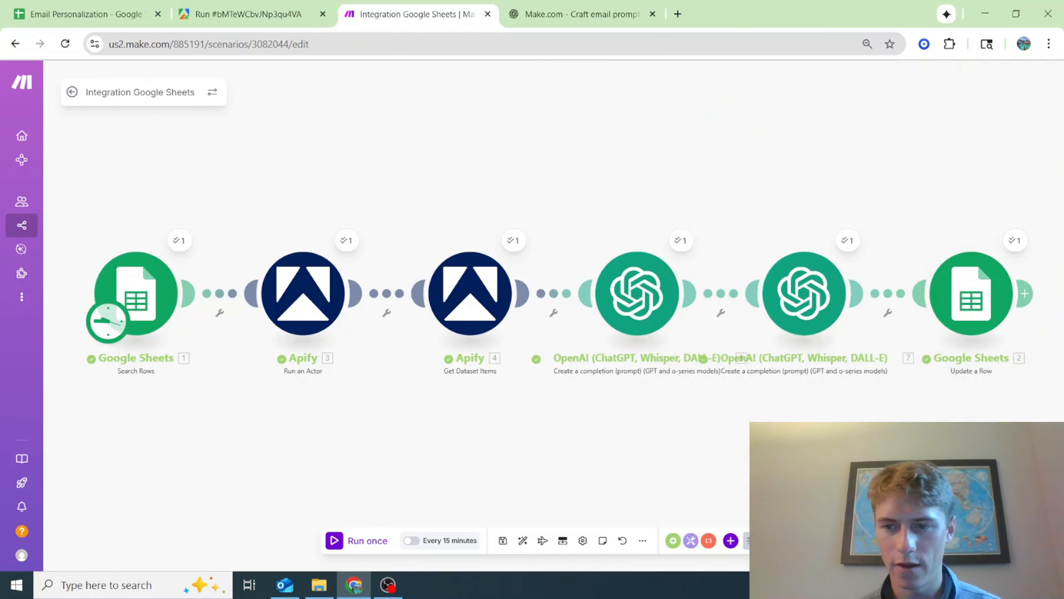
Run only the first OpenAI module with job title CFO, company name ABC LLC and current job duration 7 months
right_click(666, 310)
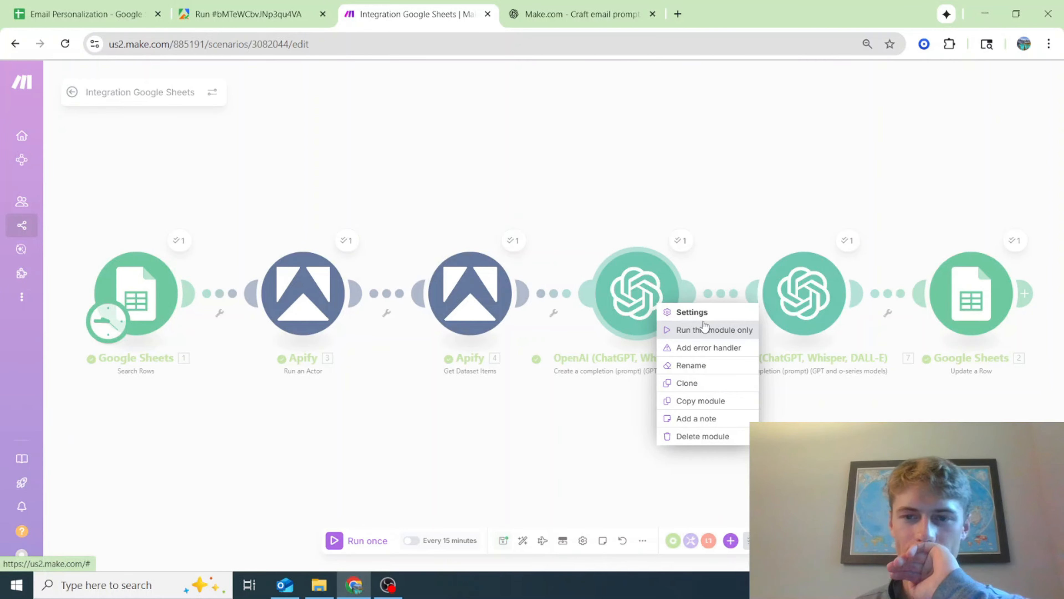
click(704, 330)
click(859, 309)
text(CFO)
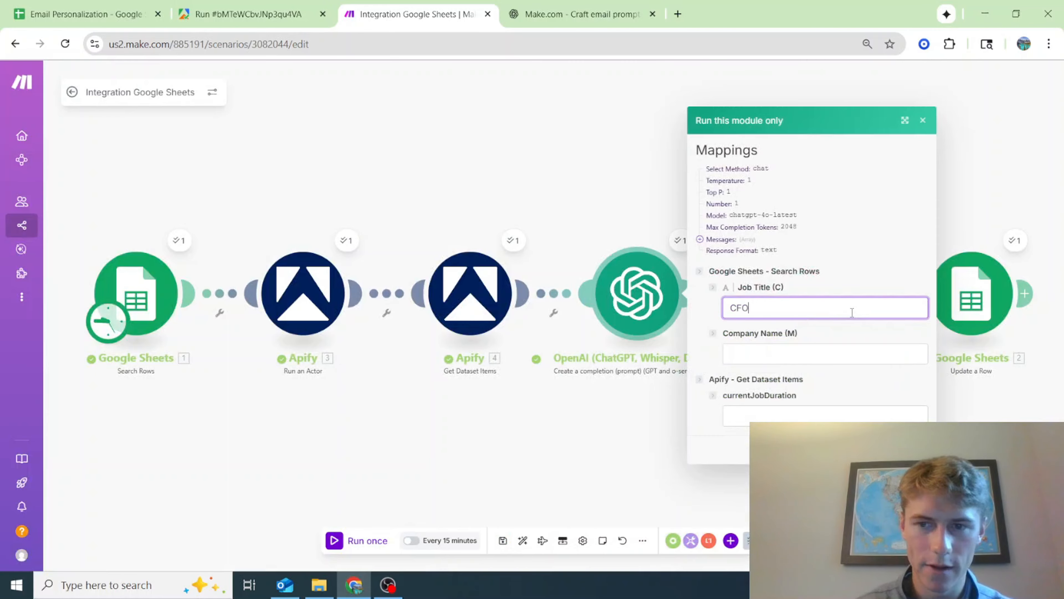
click(803, 418)
text(7 mon)
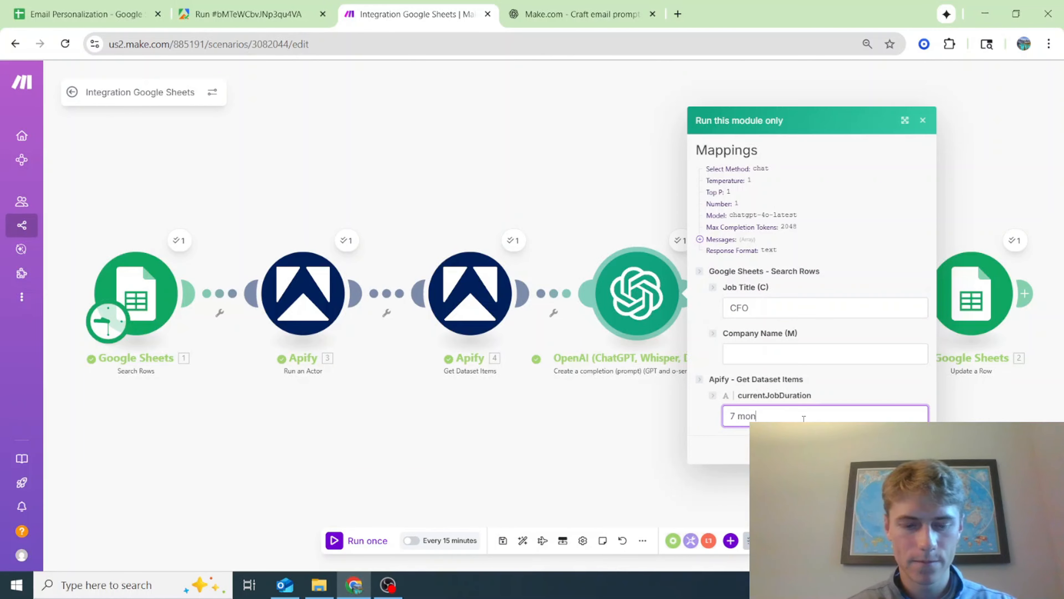
text(ths)
click(816, 356)
text(ABC LL)
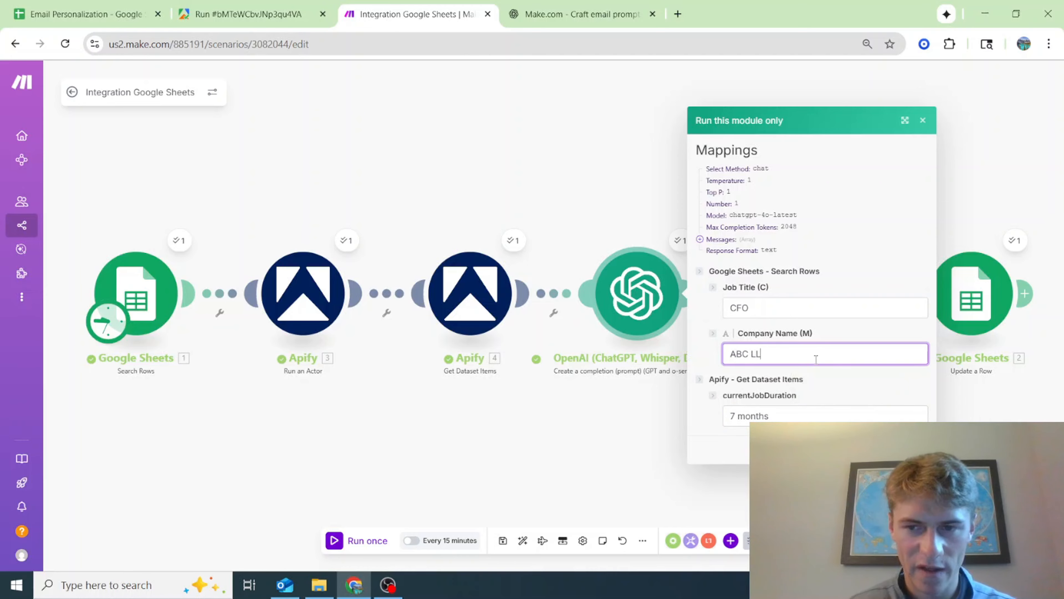
text(C)
click(909, 450)
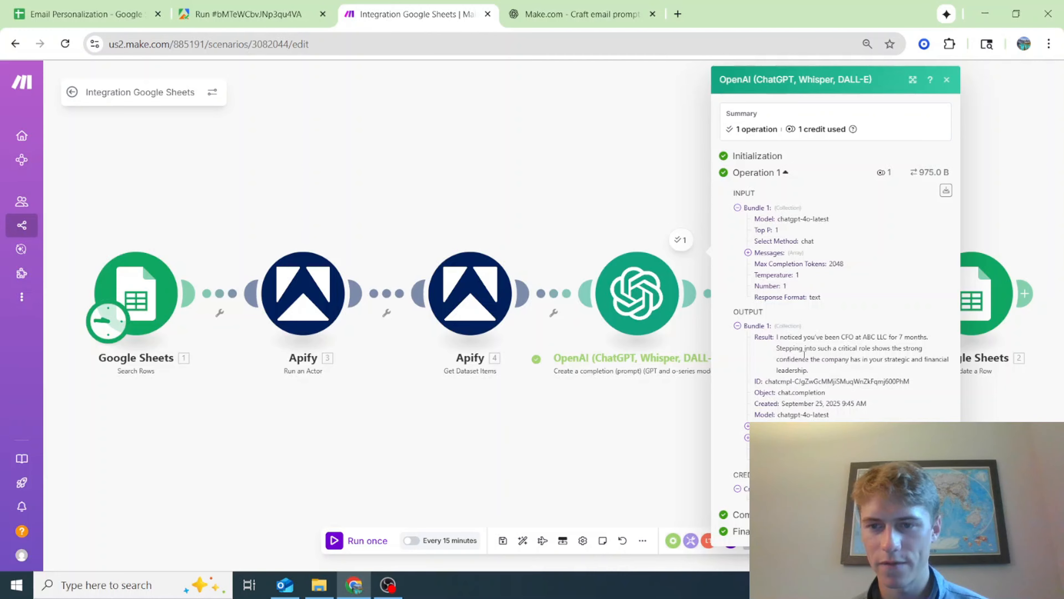
Set up a run of only the first OpenAI module with the job title Vice President of Operations and Finance
click(726, 325)
click(857, 309)
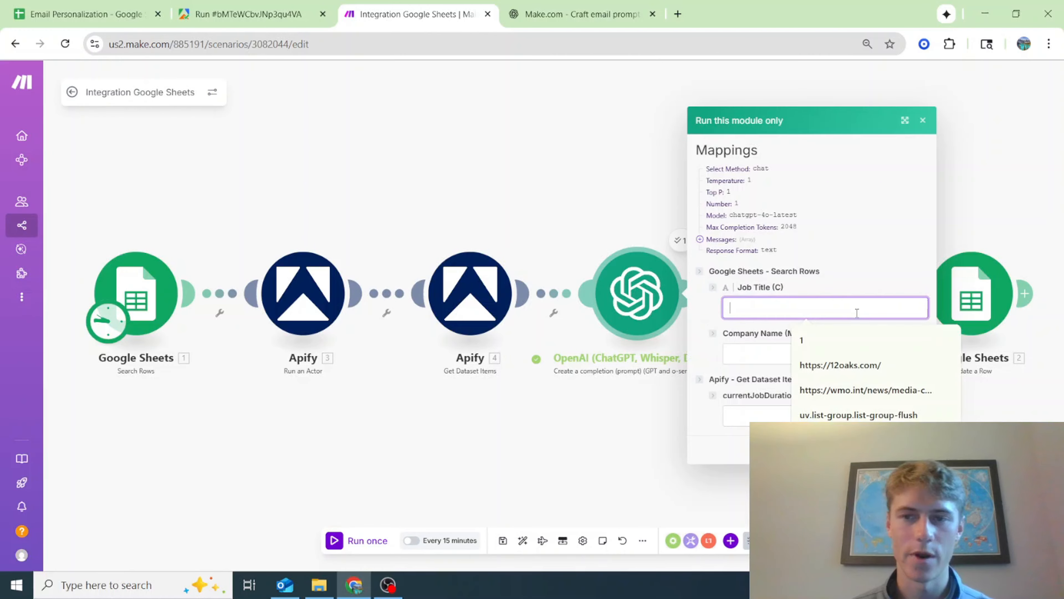
text(VP of Operations)
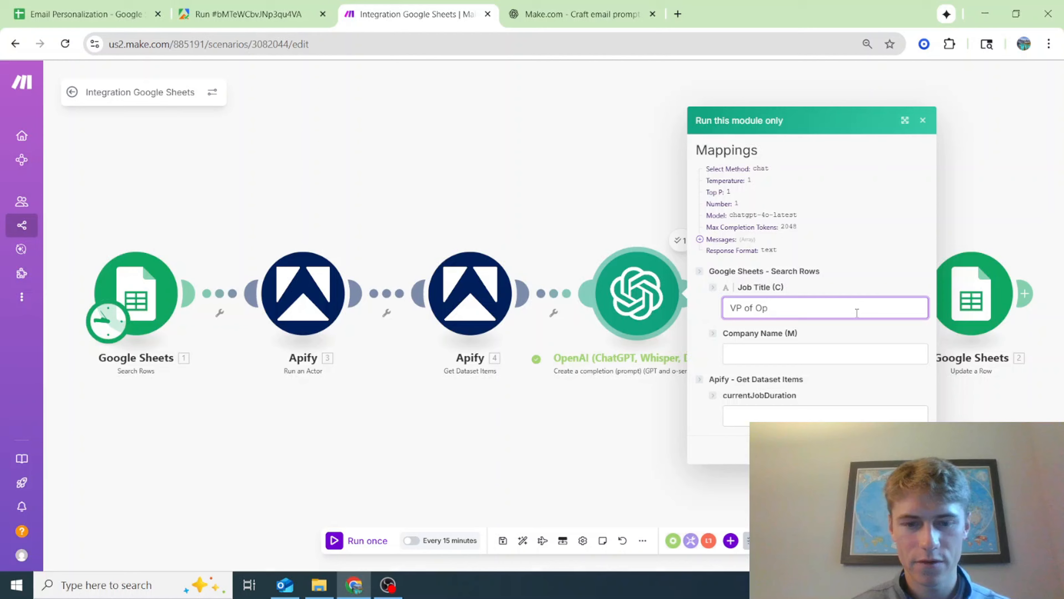
click(736, 309)
text(ice)
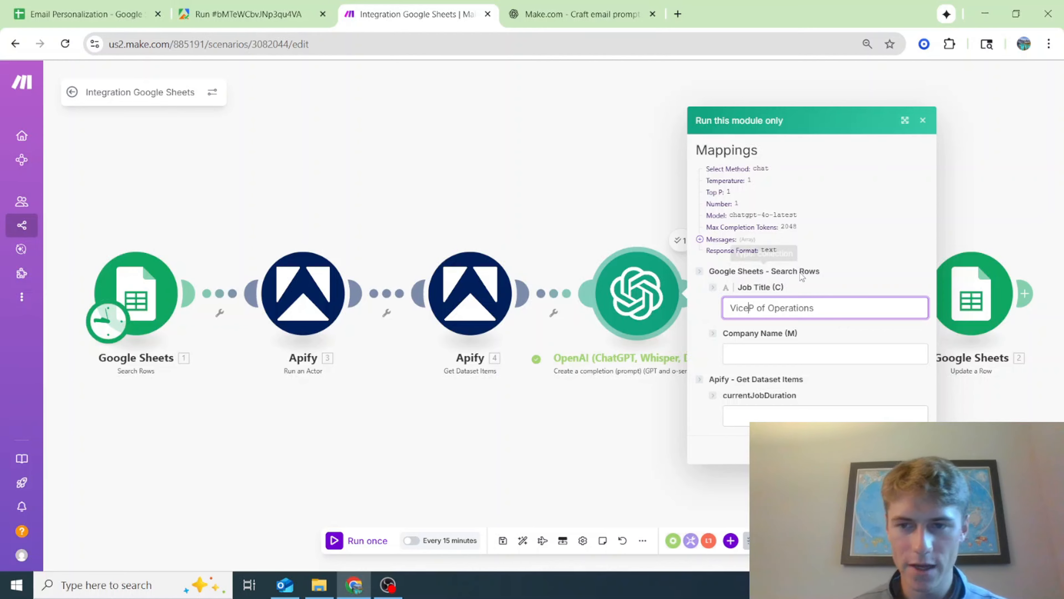
click(757, 309)
text(resident)
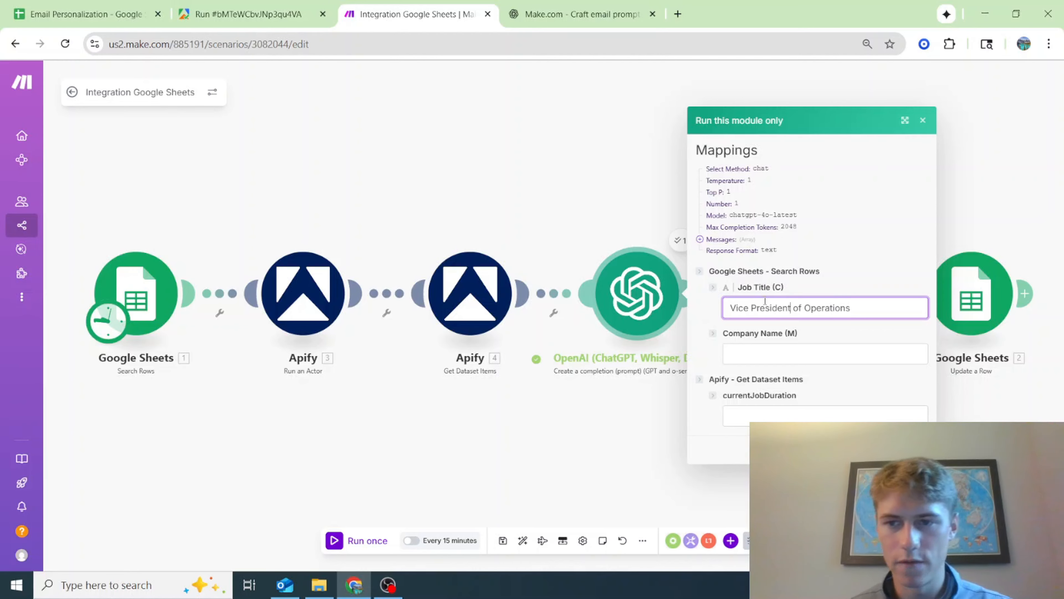
click(879, 305)
text(and Finance)
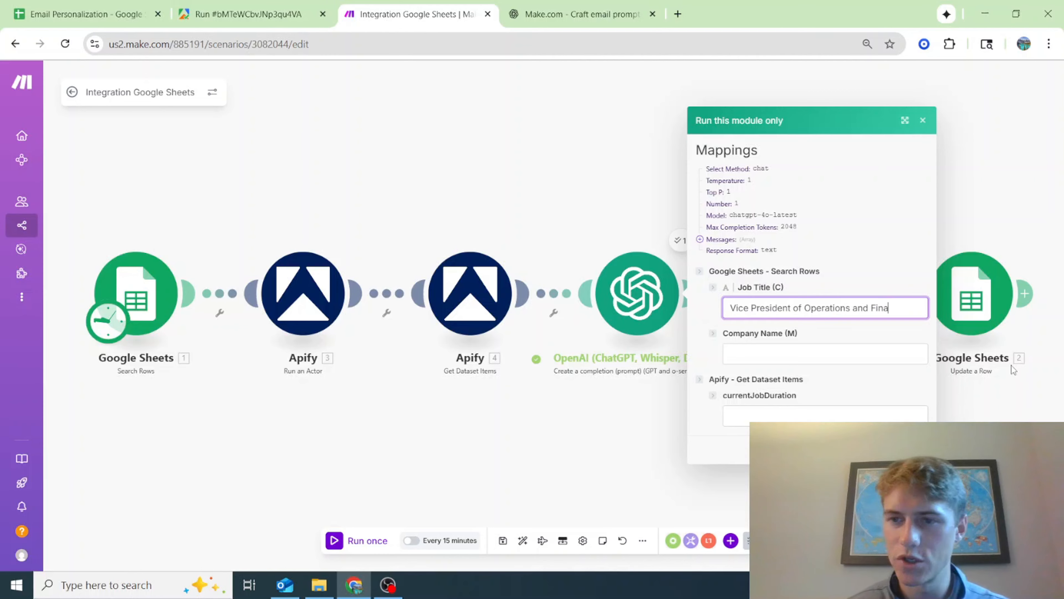
Set the company name to ABC LLC and the current job duration to 1 year 1 month, and run the module
click(866, 359)
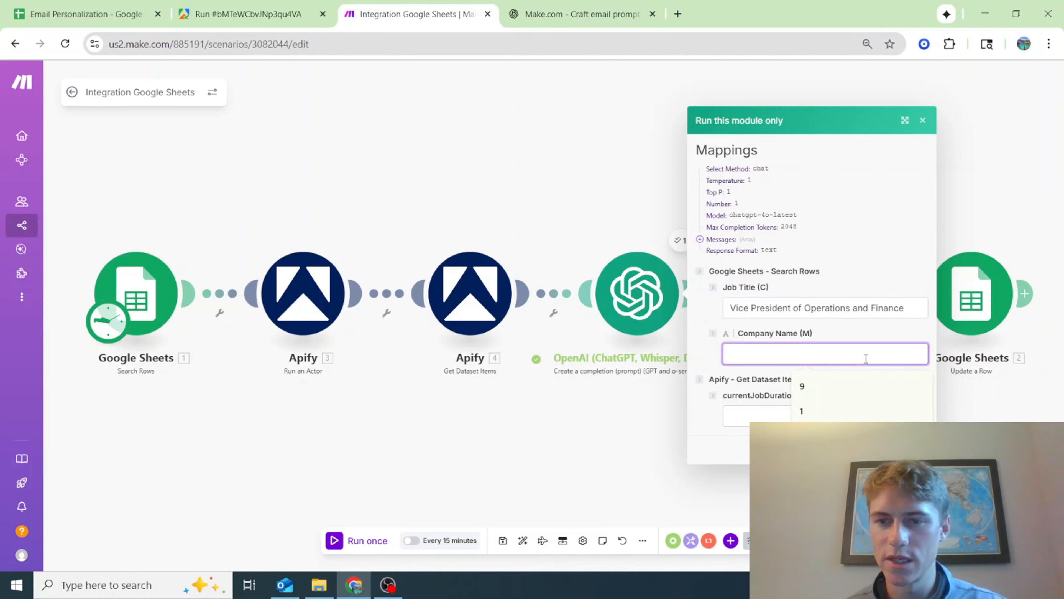
text(ABC LLC)
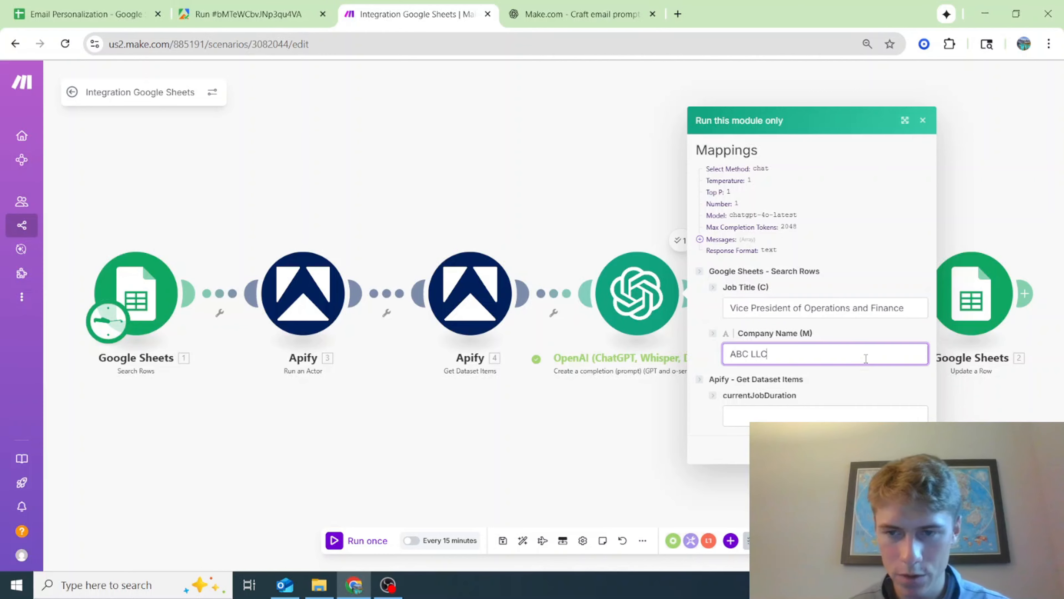
click(820, 416)
text(1 year 1 month)
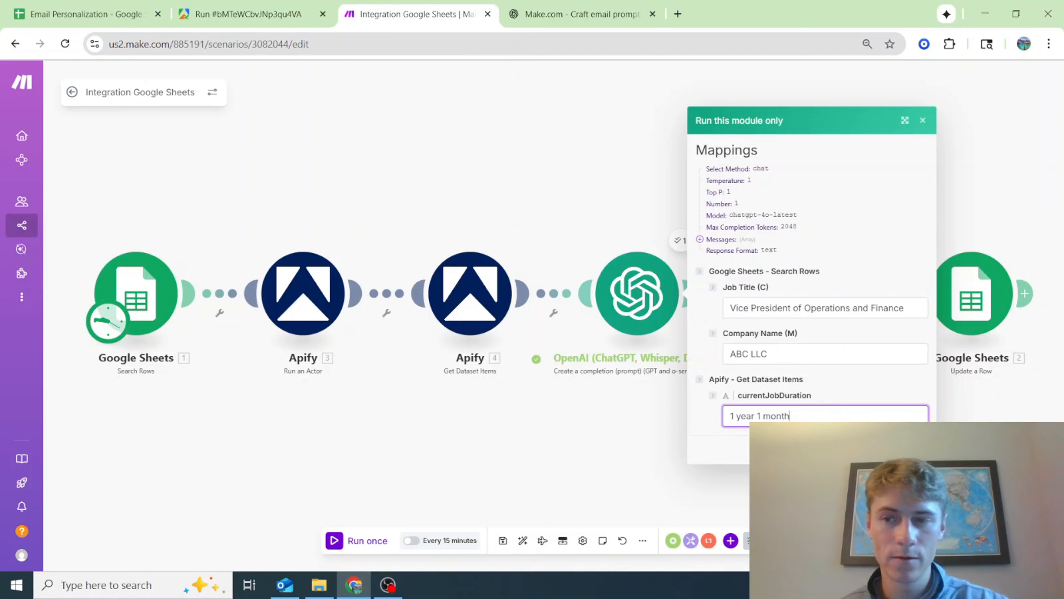
key(Return)
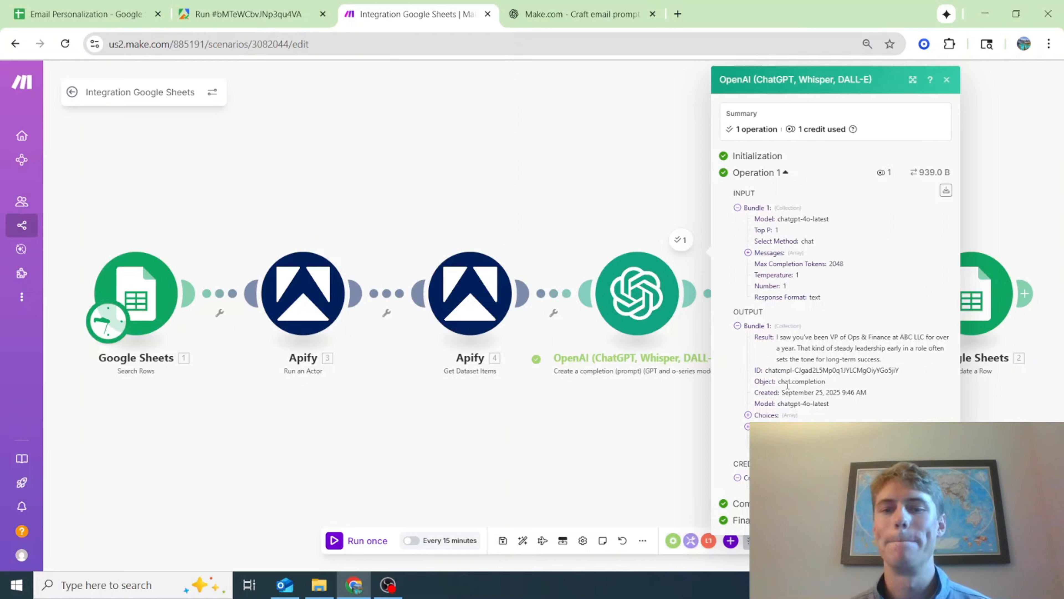
click(562, 408)
click(38, 4)
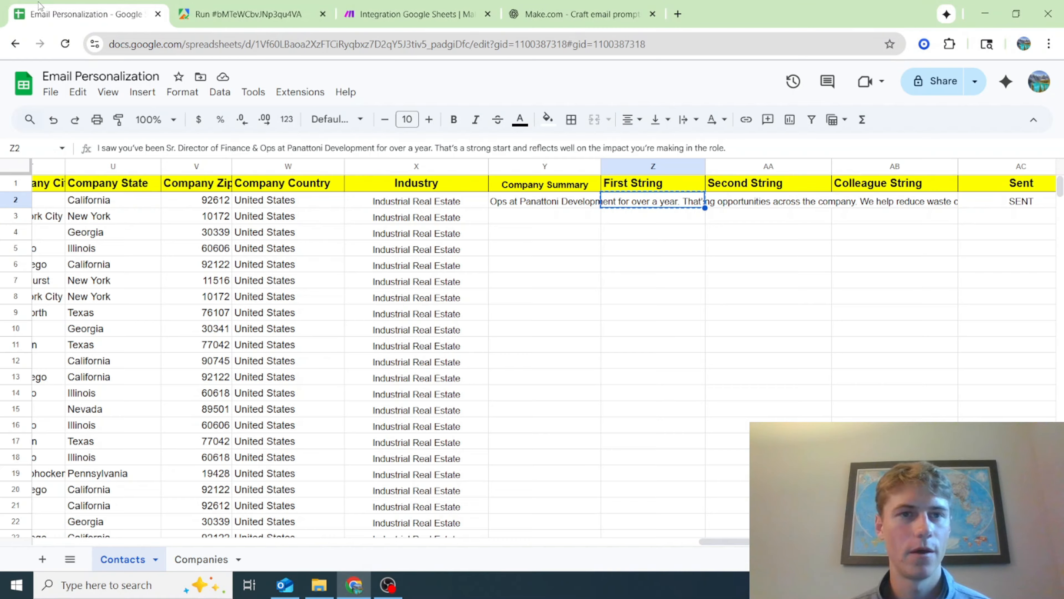
click(277, 3)
click(86, 6)
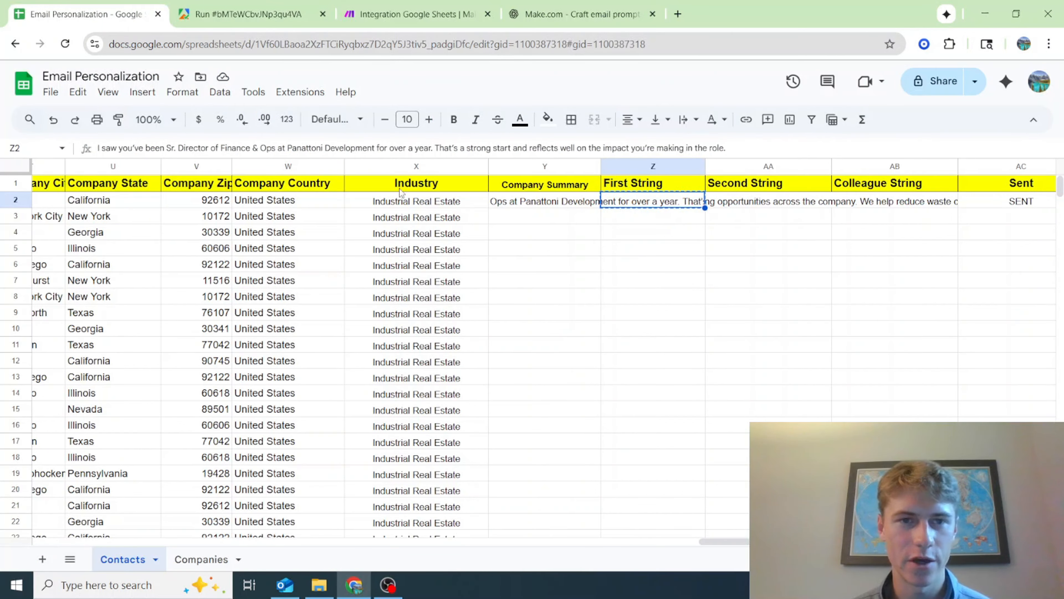
drag(780, 541, 225, 488)
click(257, 201)
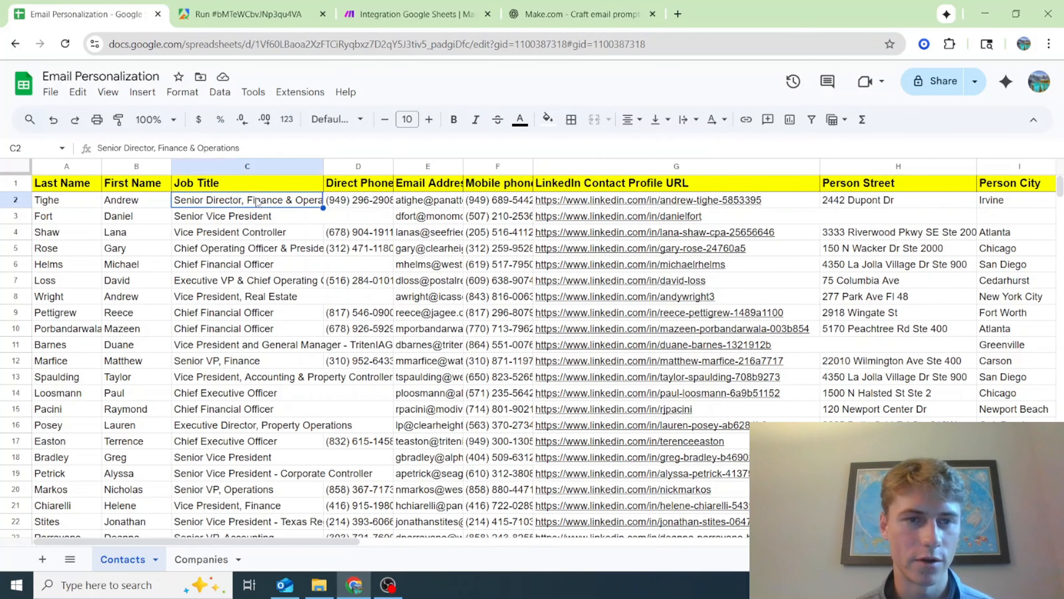
click(259, 8)
click(442, 8)
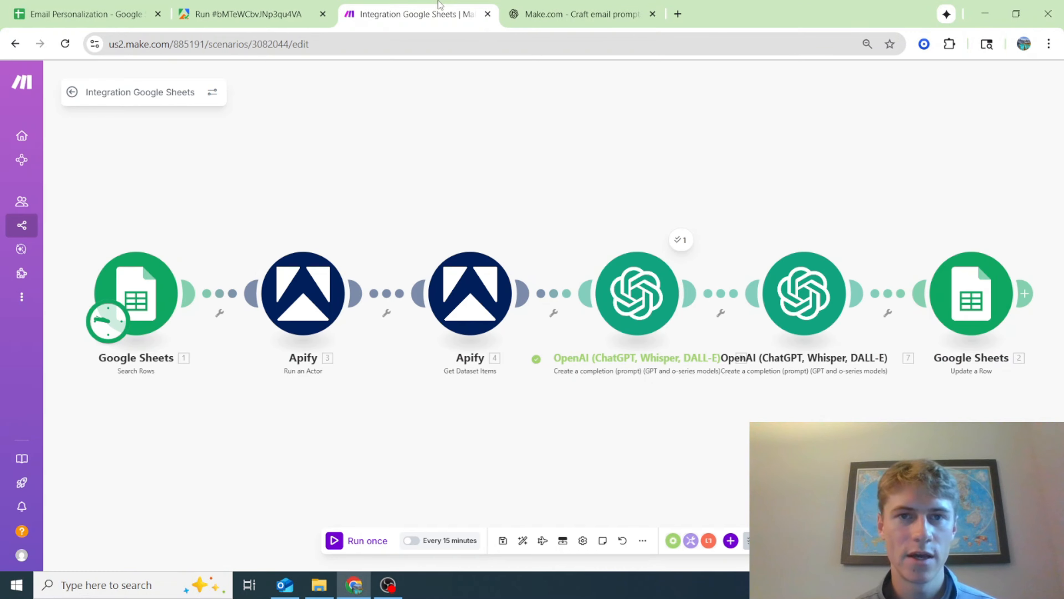
right_click(644, 281)
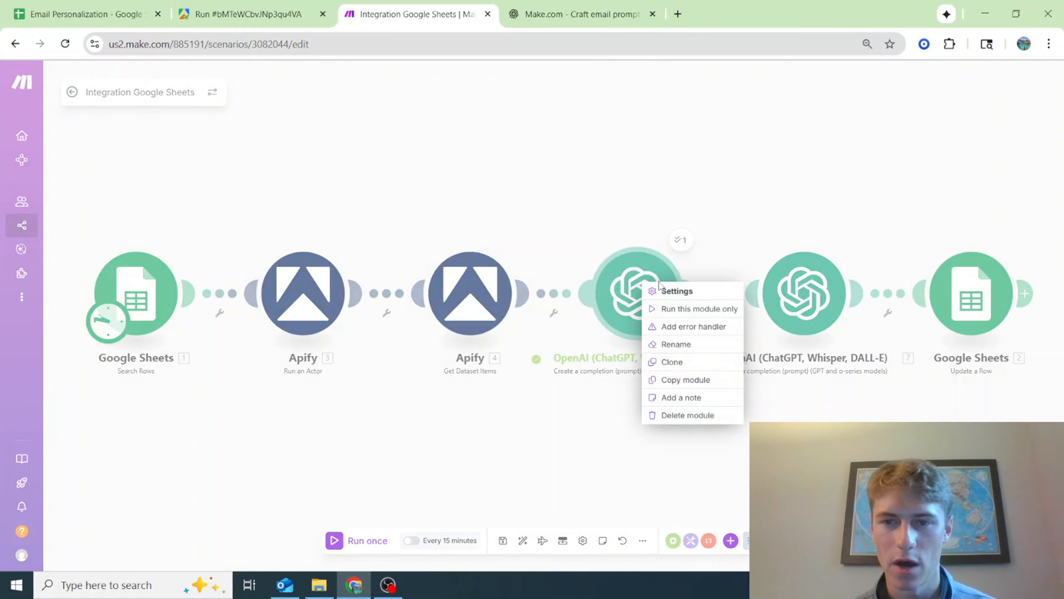
click(737, 310)
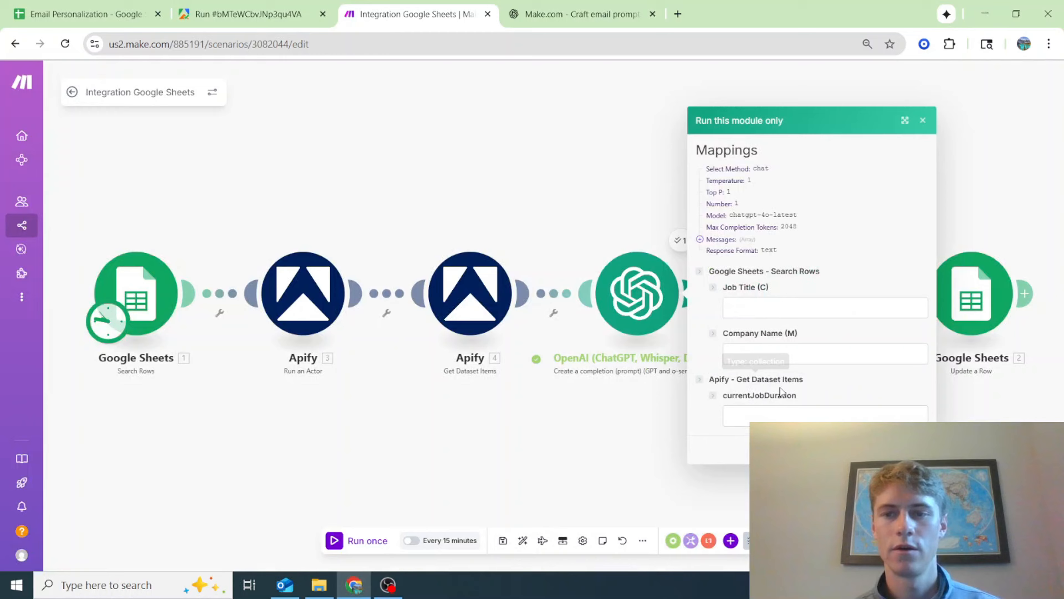
click(770, 310)
text(Senior Director, Finance & Operations)
Copy the company name Panattoni Development from row 2 of the Contacts sheet in Google Sheets and return to Make
click(54, 8)
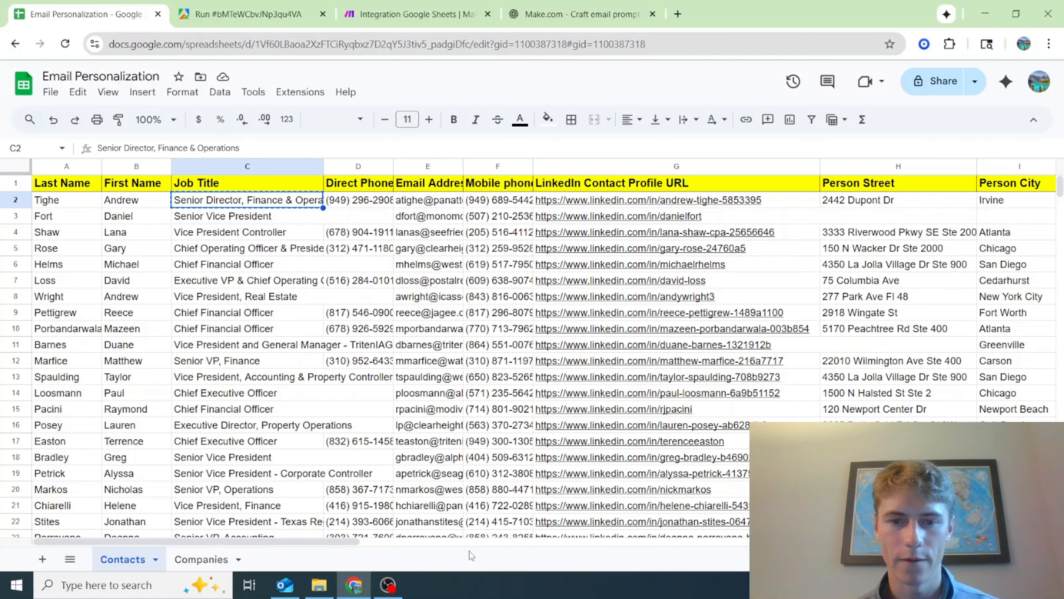
drag(340, 541, 565, 541)
click(692, 201)
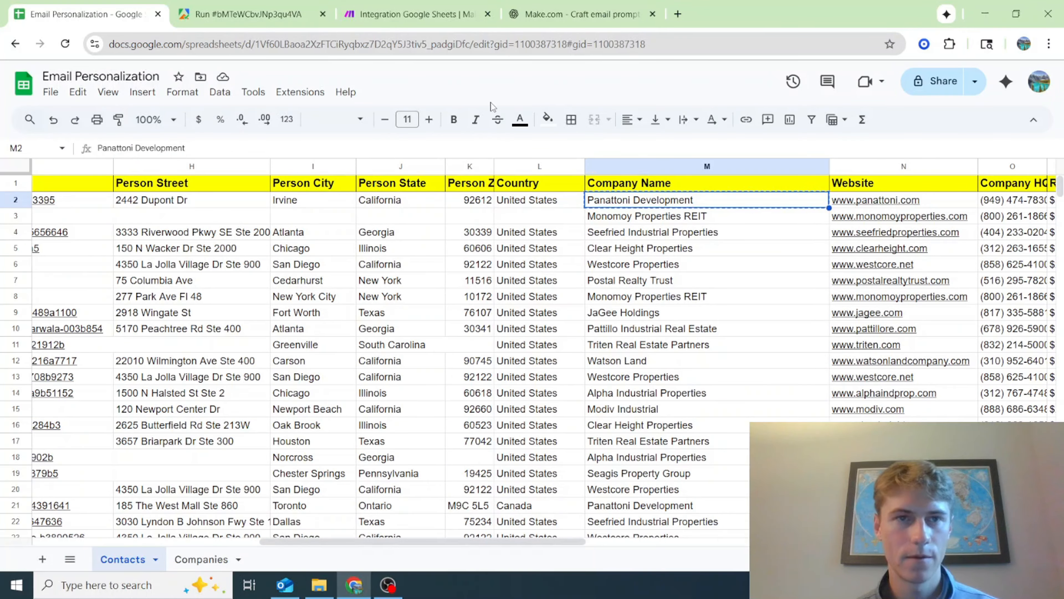
key(ctrl+Tab)
key(ctrl+Tab)
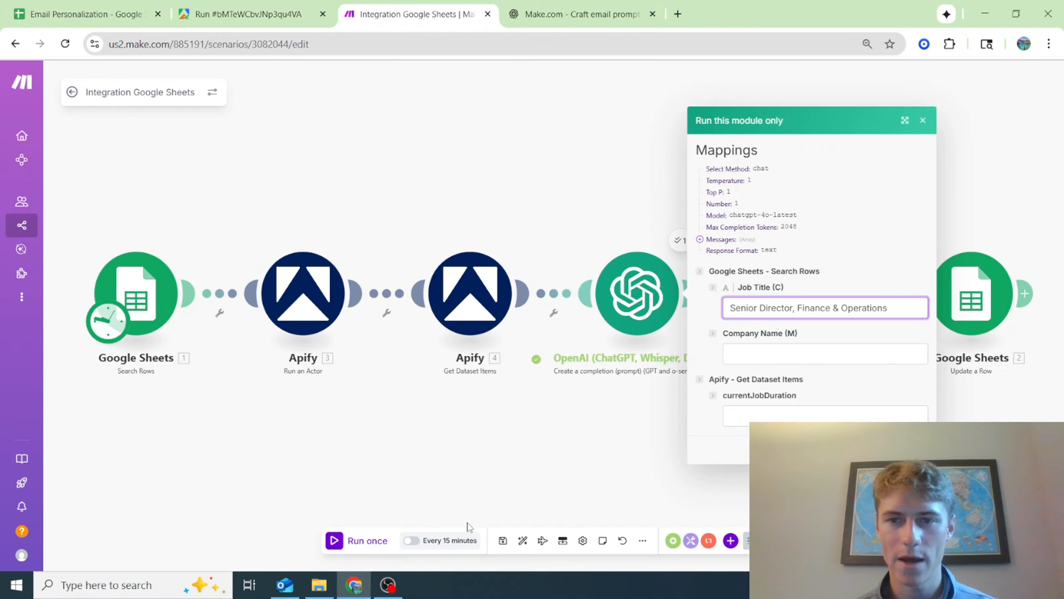
Examine the Message 2 instructions on tenure and job title length in the first OpenAI module, leaving the module's prompt as is
click(503, 405)
click(608, 295)
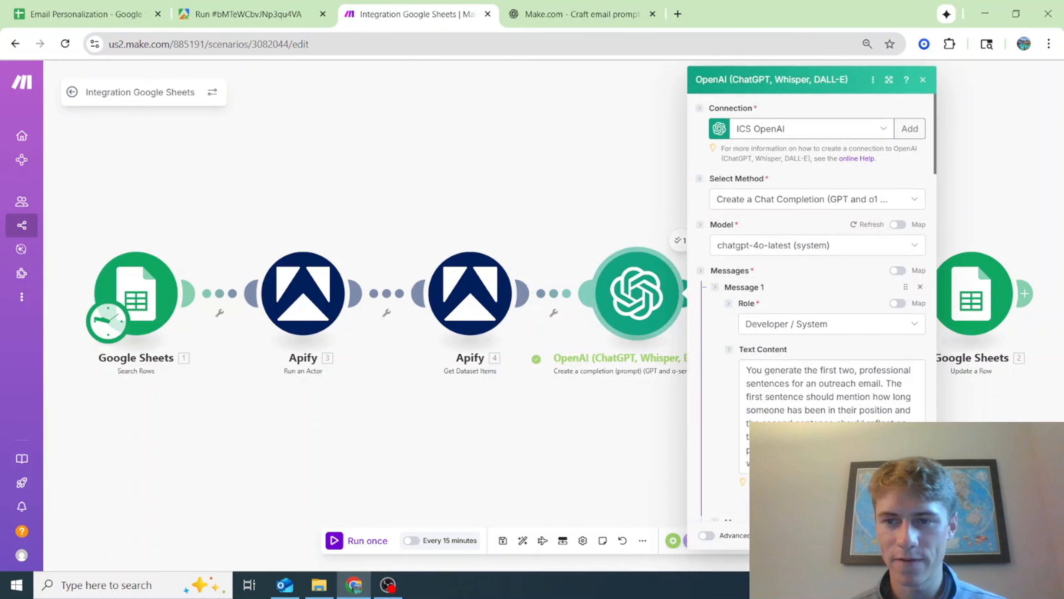
scroll(864, 417, down, 8)
click(864, 417)
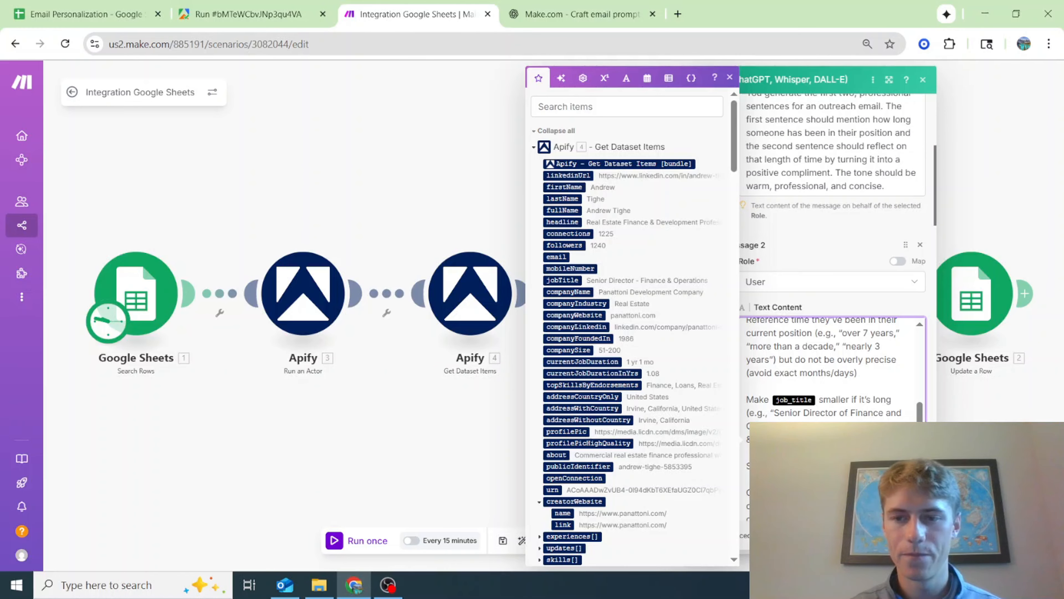
scroll(838, 453, down, 1)
click(910, 535)
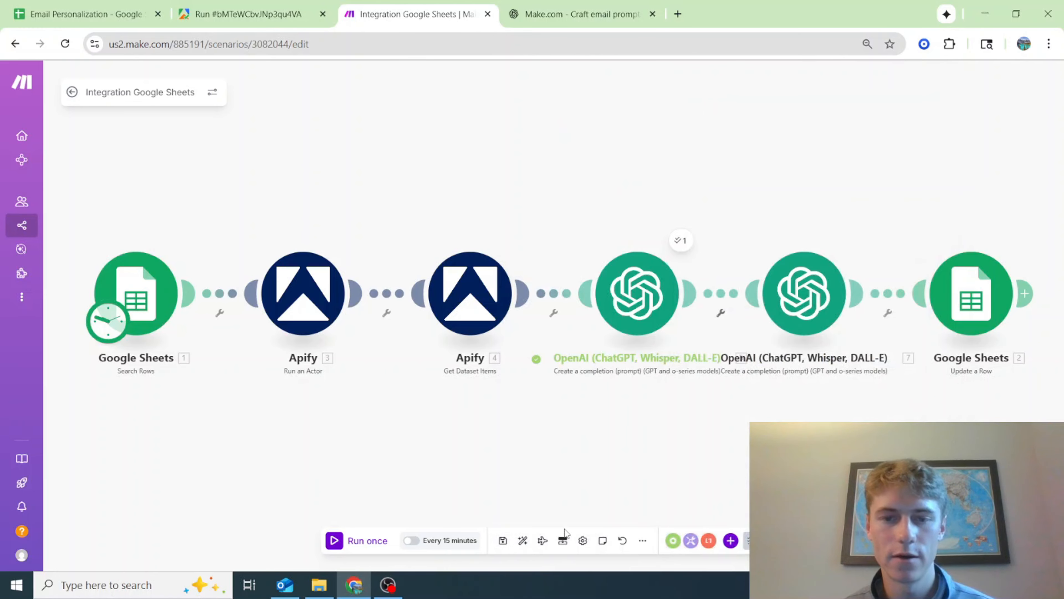
Set up another run of only the first OpenAI module with Panattoni Development as the company name
right_click(633, 276)
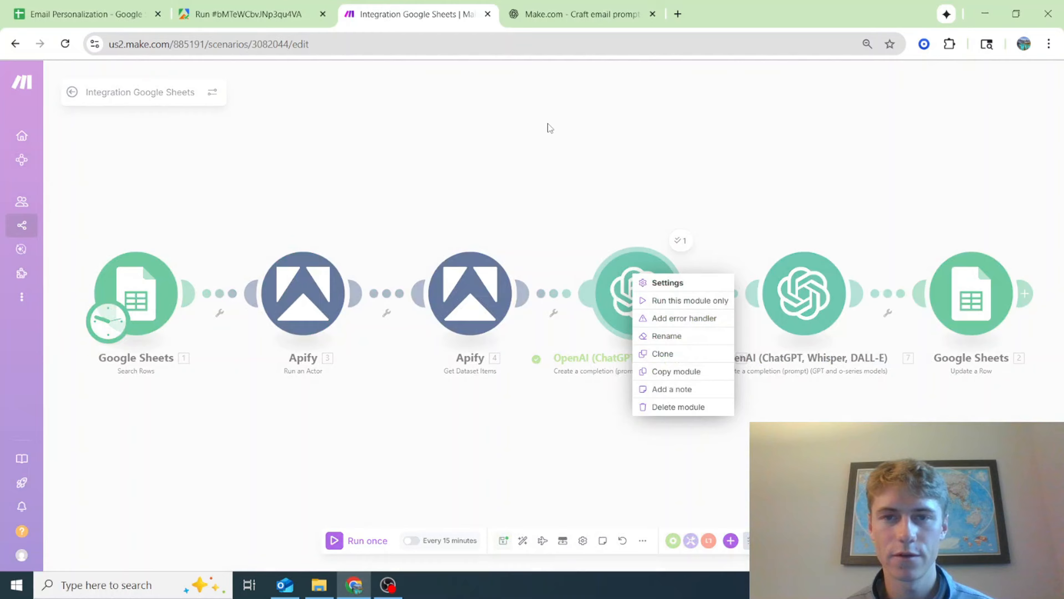
click(252, 14)
click(84, 14)
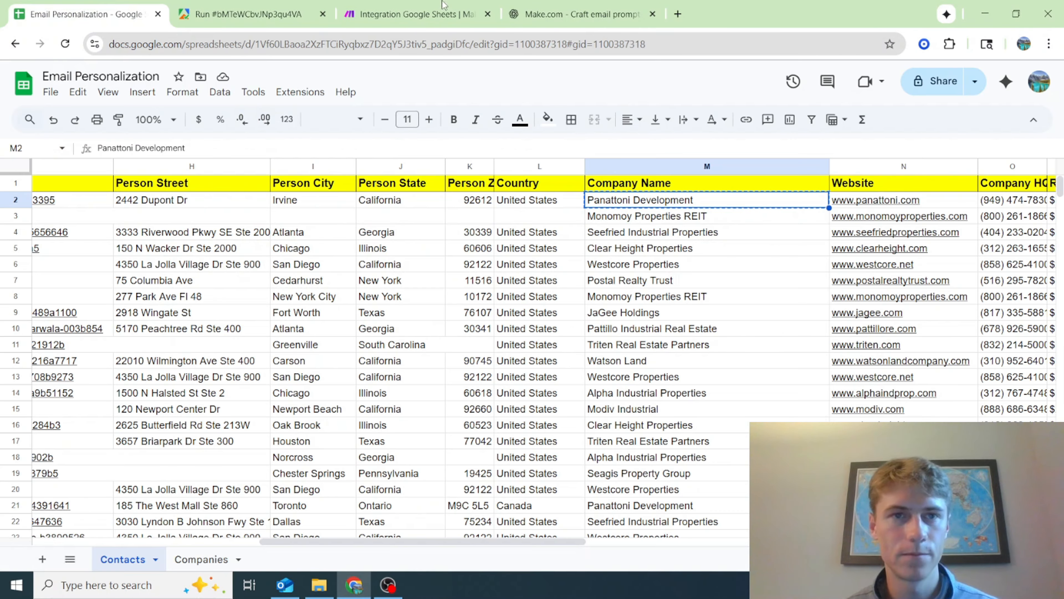
click(458, 5)
click(679, 300)
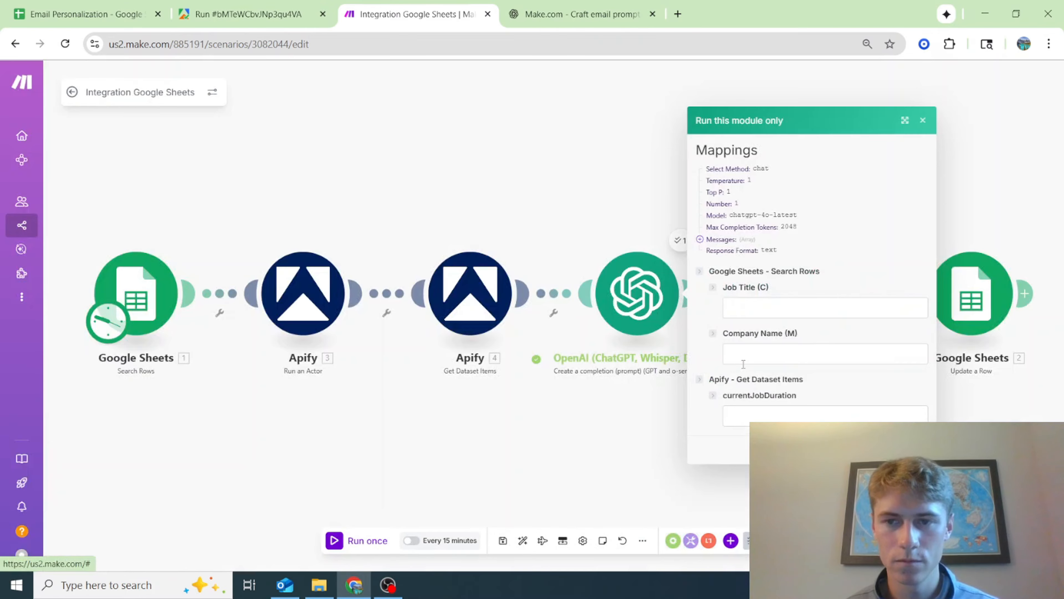
click(769, 354)
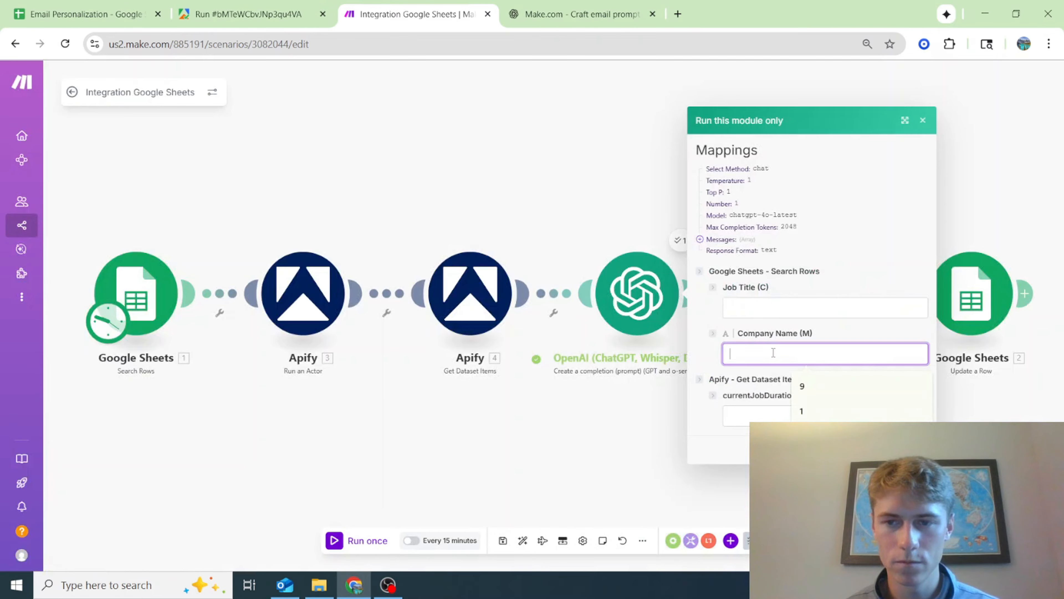
text(Panattoni Development)
Copy the job title Senior Director, Finance & Operations from row 2 of the Contacts sheet into the module run's Job Title
click(140, 10)
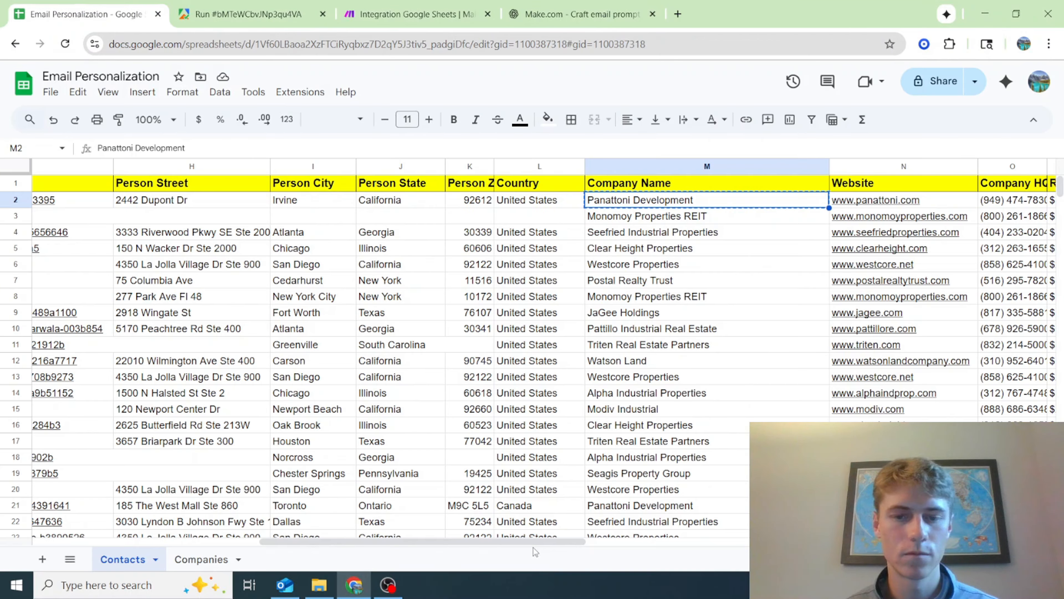
drag(534, 544, 307, 544)
click(247, 199)
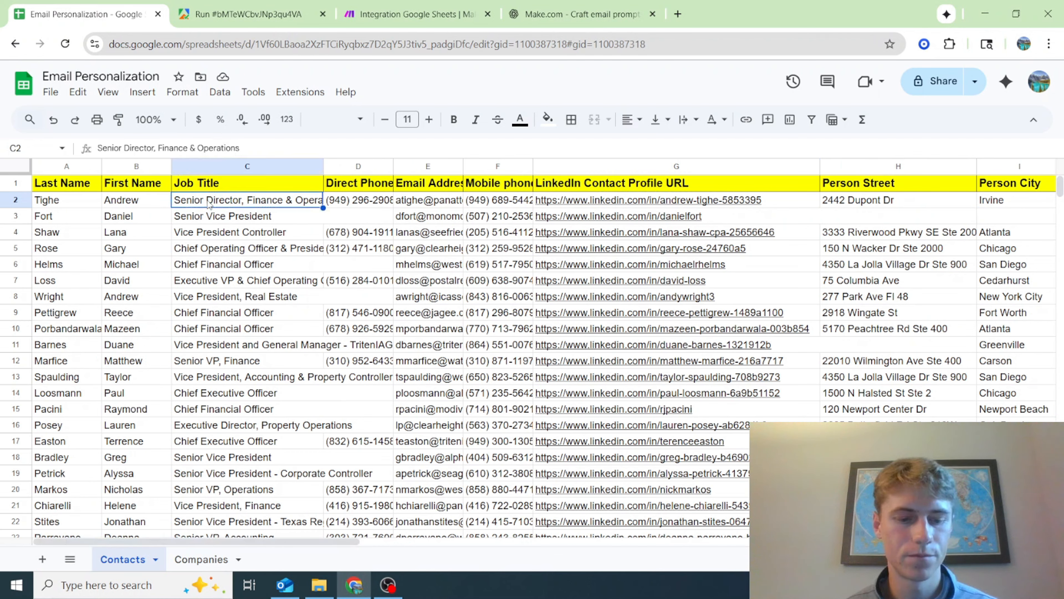
click(217, 5)
click(415, 14)
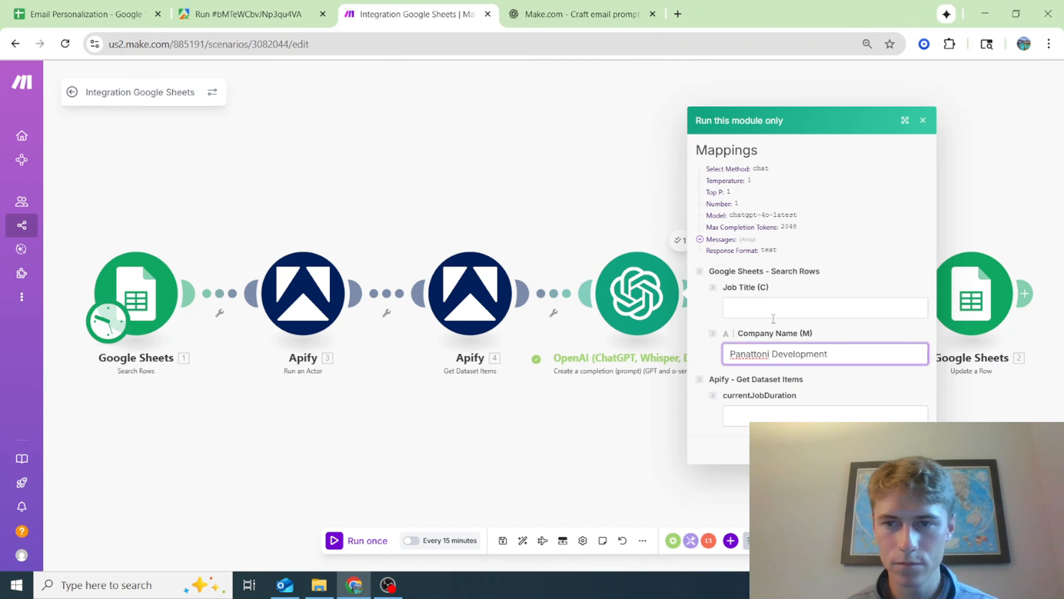
click(779, 307)
text(Senior Director, Finance & Operations)
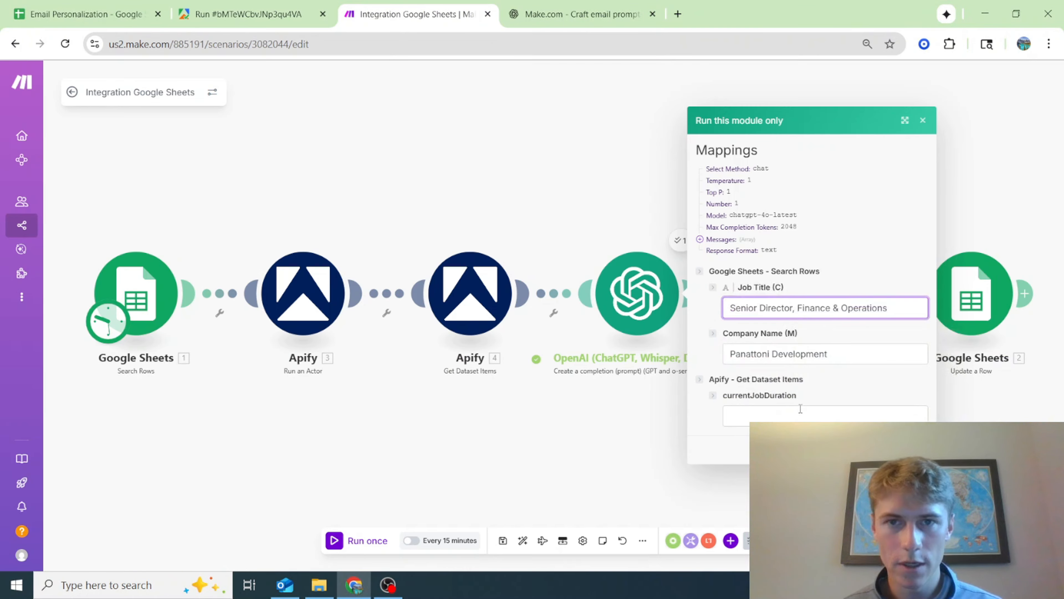
Set the current job duration to 1 year 1 month and run the first OpenAI module
click(801, 414)
text(1 year 1 month)
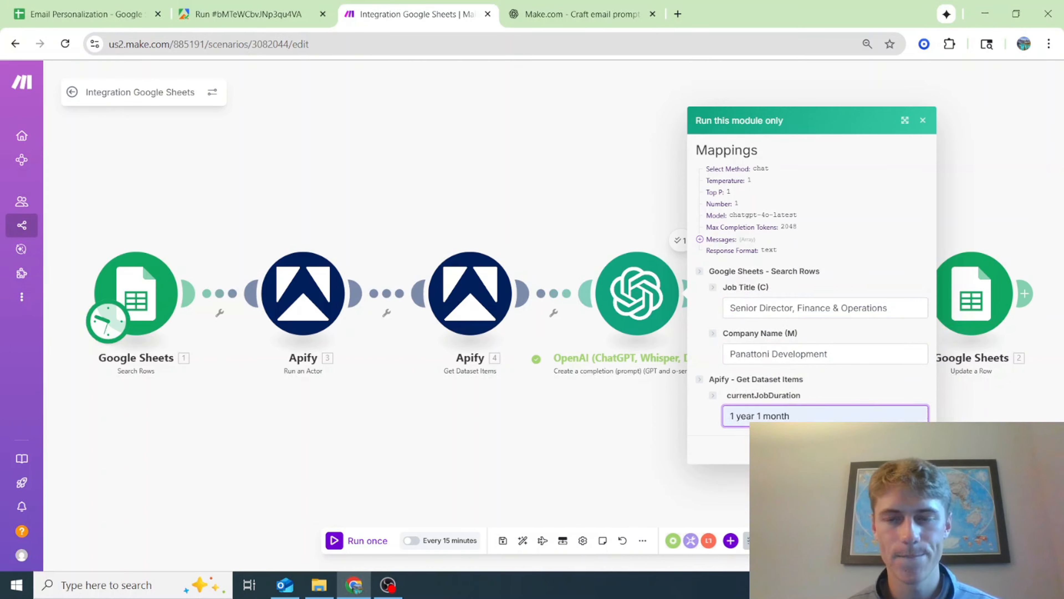
click(914, 449)
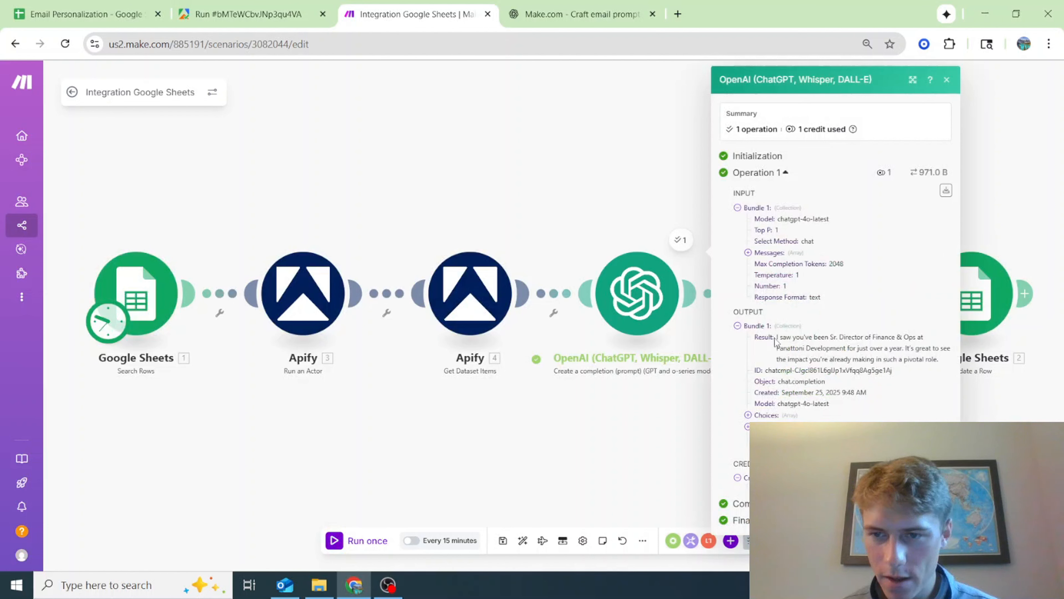
Copy the generated sentence from the first OpenAI module's output into the First String column of the Contacts sheet
drag(776, 338, 936, 361)
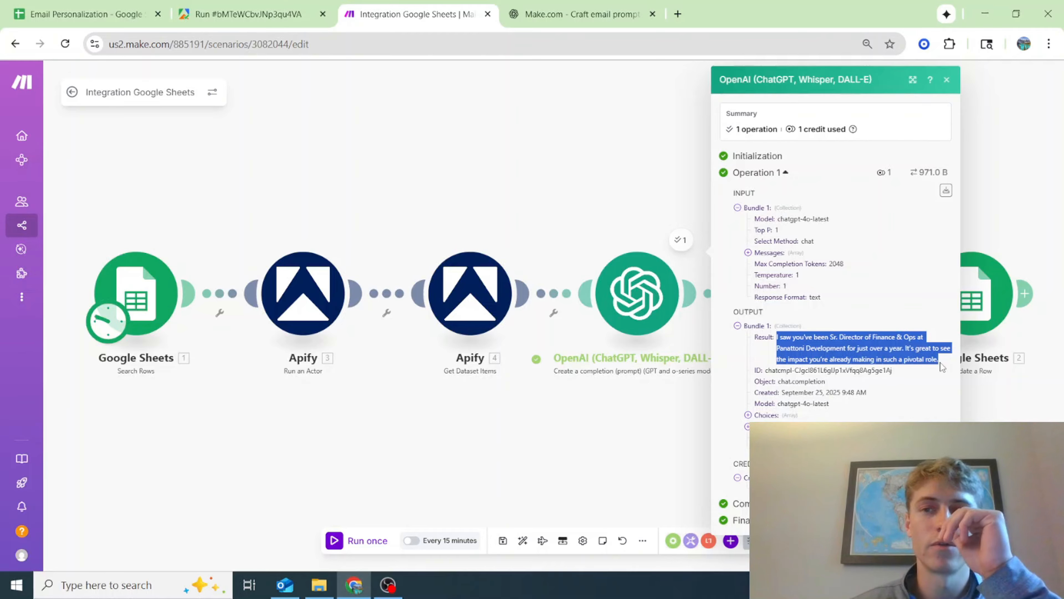
click(46, 6)
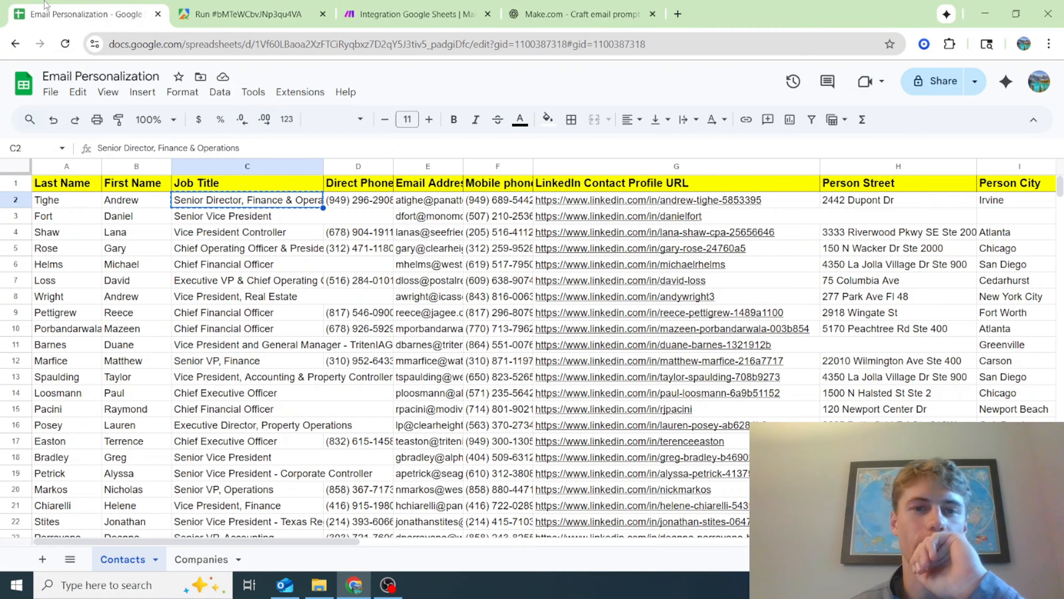
scroll(598, 530, right, 3)
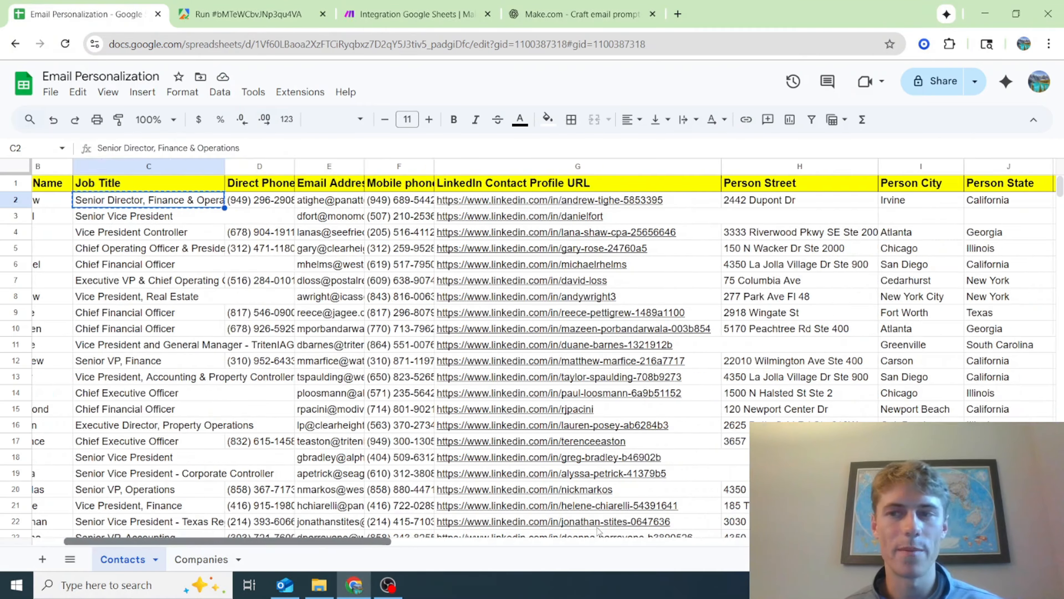
scroll(599, 531, right, 15)
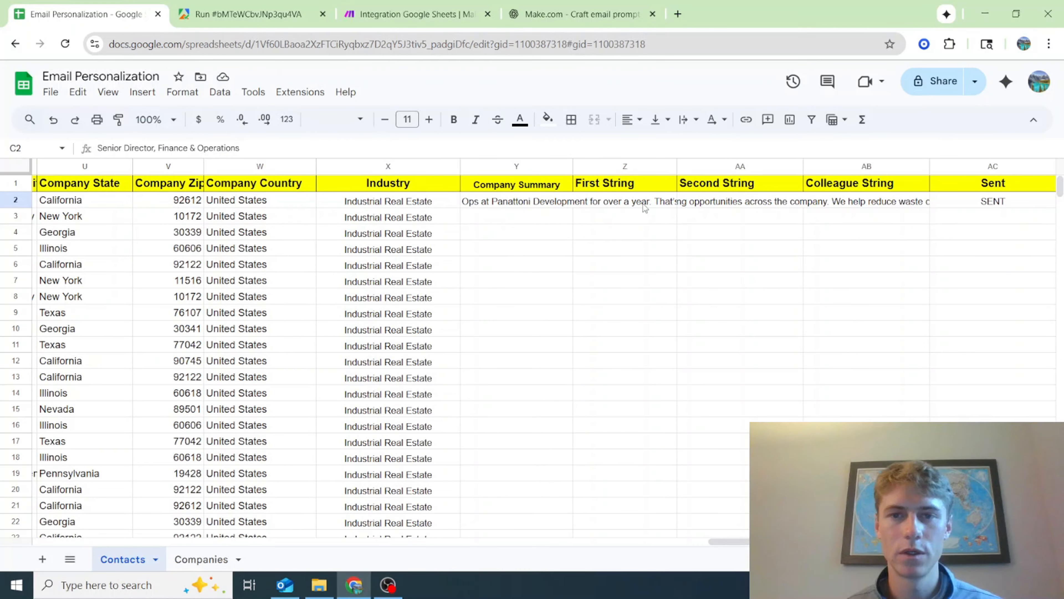
click(623, 204)
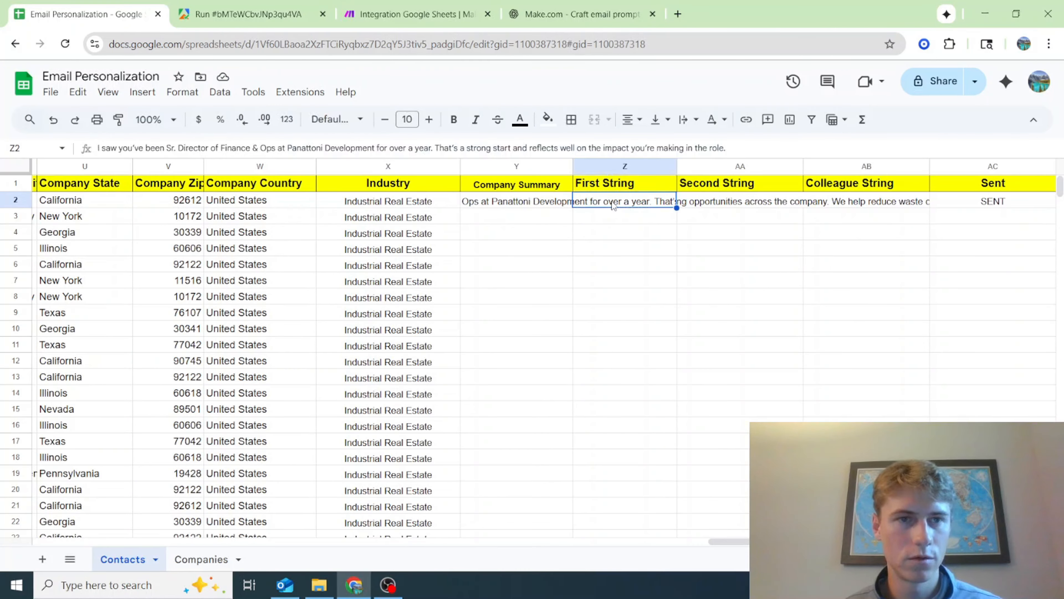
key(ctrl+v)
click(663, 310)
Move the pasted sentence from row 3 up to row 2 of the First String column
click(622, 203)
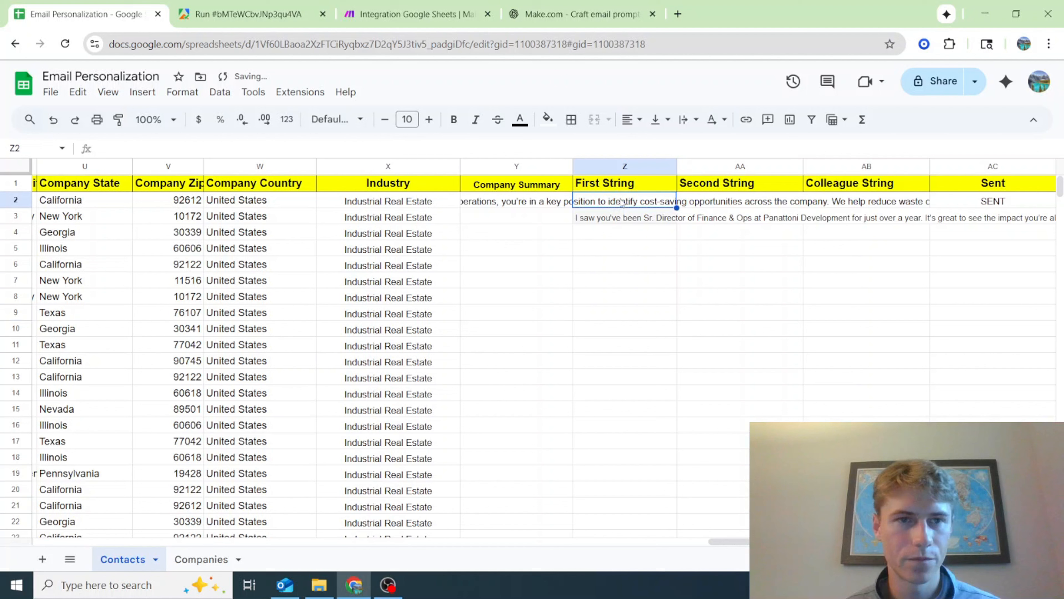
click(625, 219)
click(622, 207)
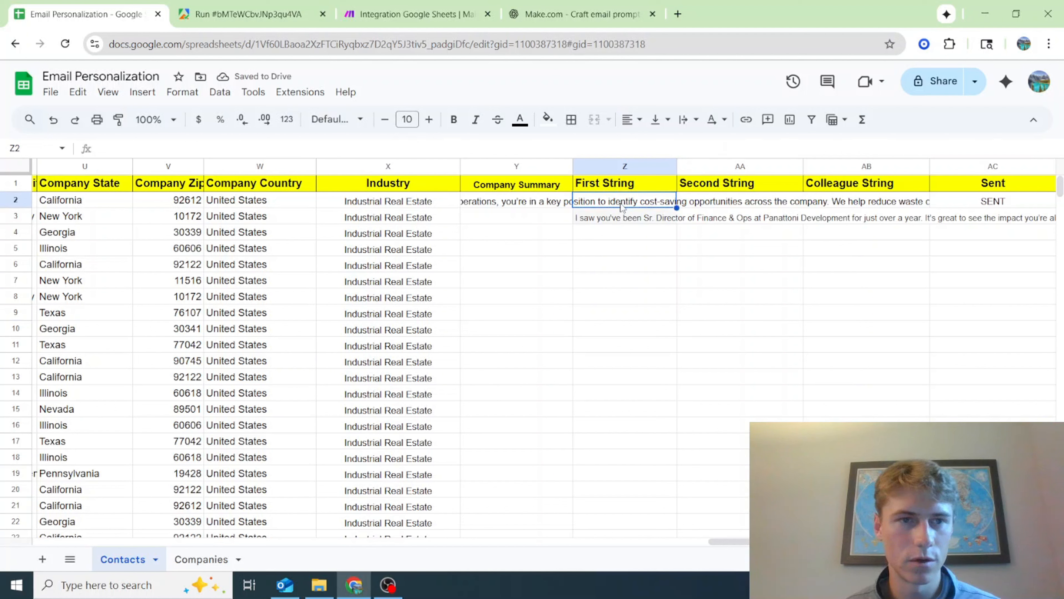
click(623, 220)
key(ctrl+c)
click(623, 206)
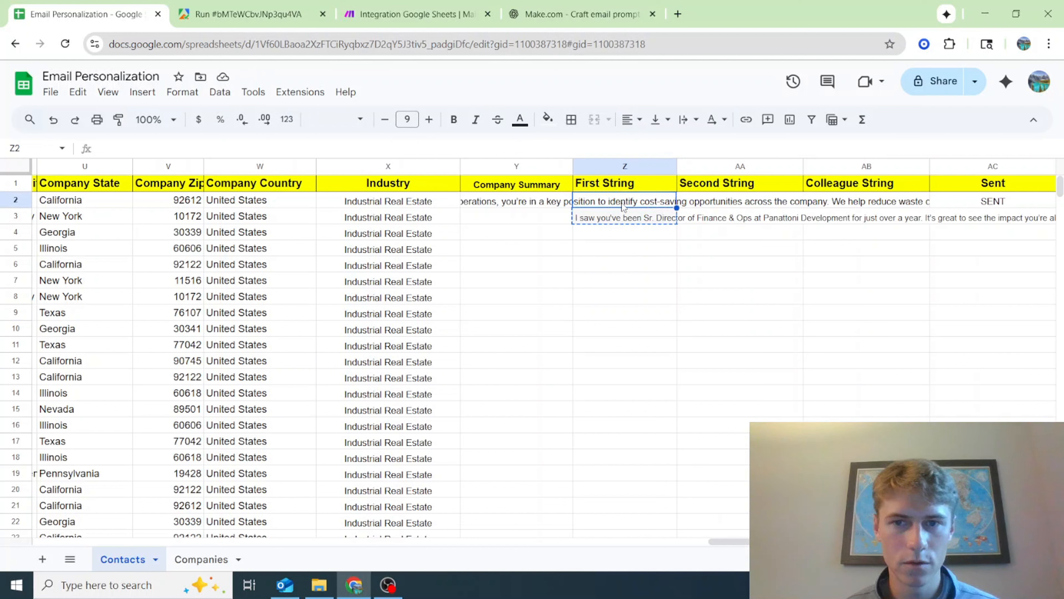
key(ctrl+v)
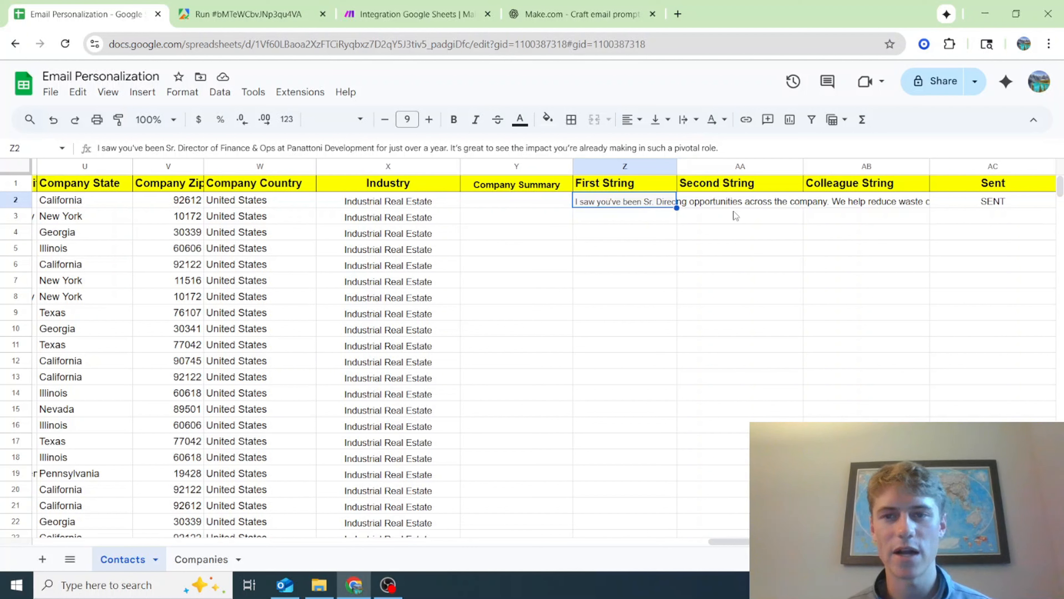
Read the Second String text in row 2 and save the scenario in Make
click(729, 203)
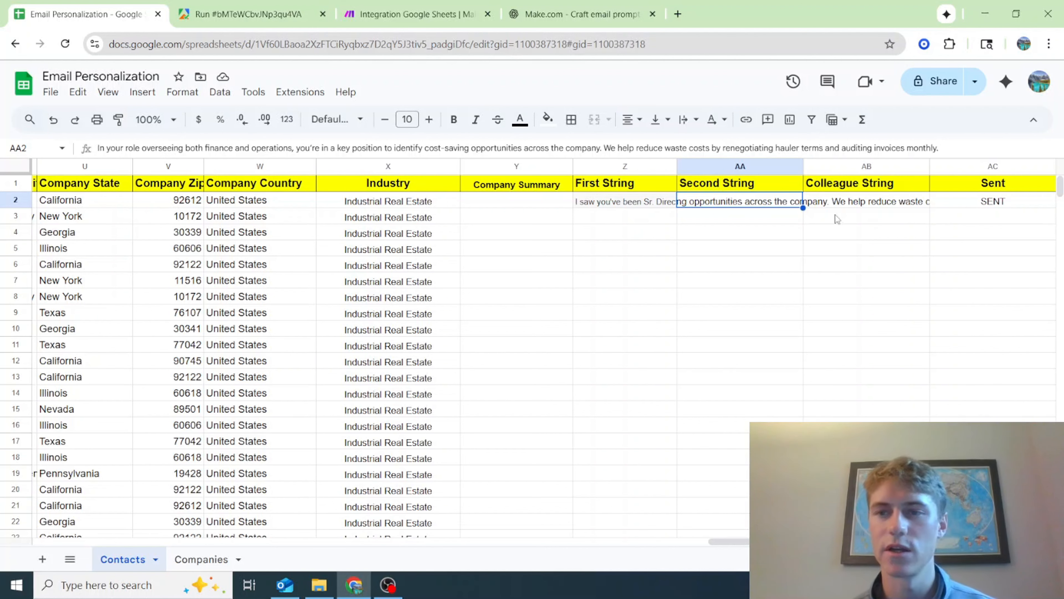
click(855, 364)
click(360, 8)
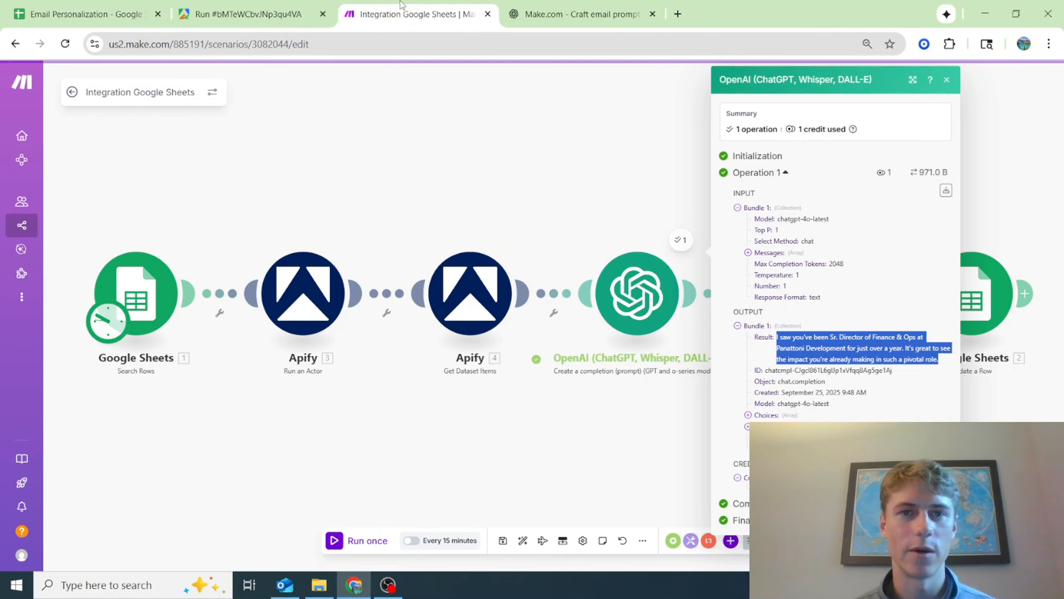
click(503, 540)
Rename the first OpenAI module as String 1
scroll(493, 473, down, 1)
right_click(623, 331)
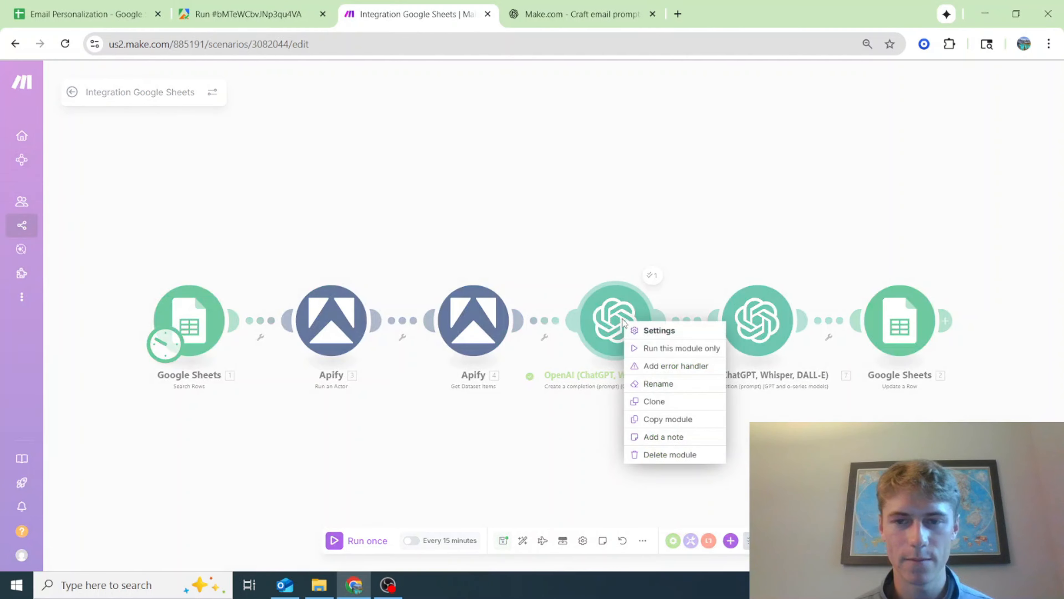
click(686, 348)
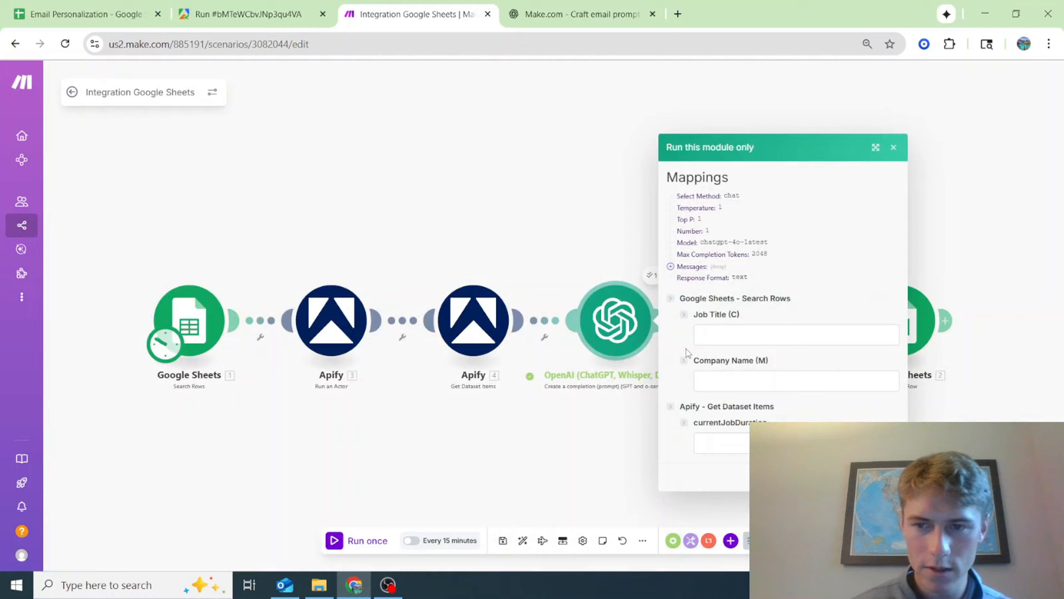
click(668, 376)
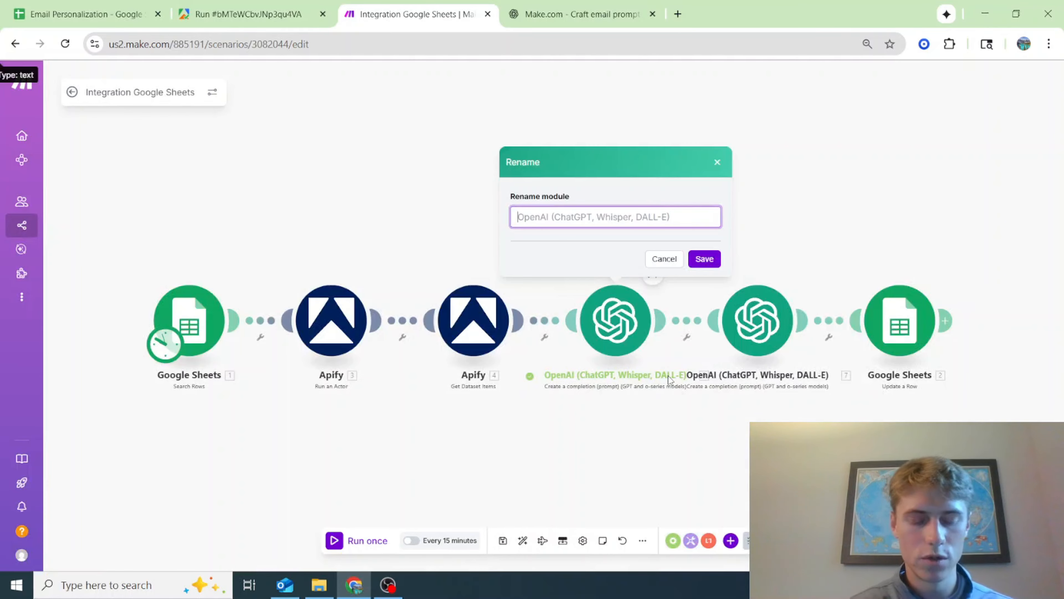
text(String 1)
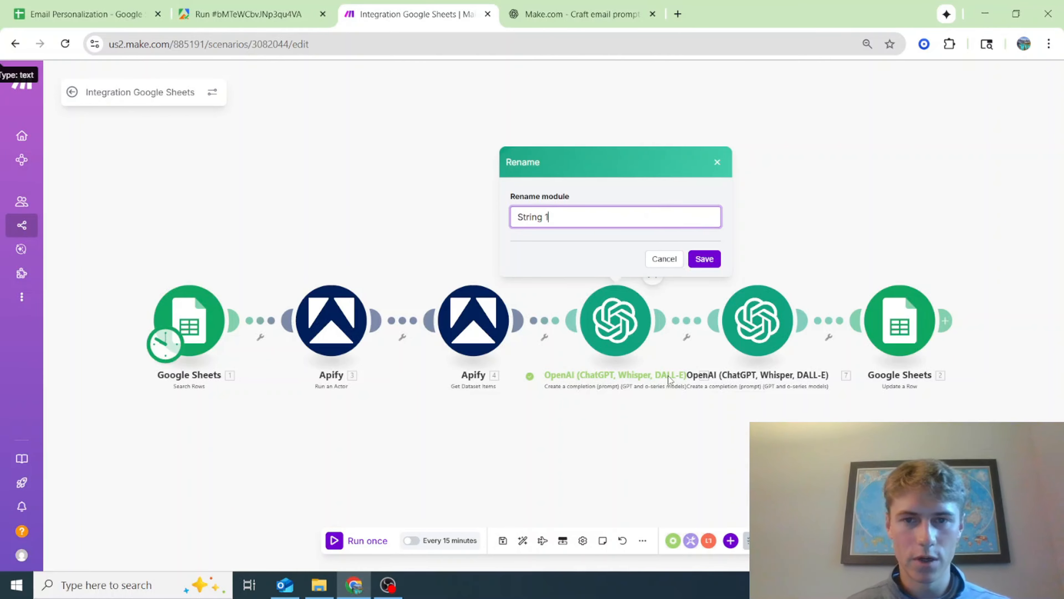
click(717, 259)
Rename the second OpenAI module as String 2
right_click(762, 325)
click(815, 382)
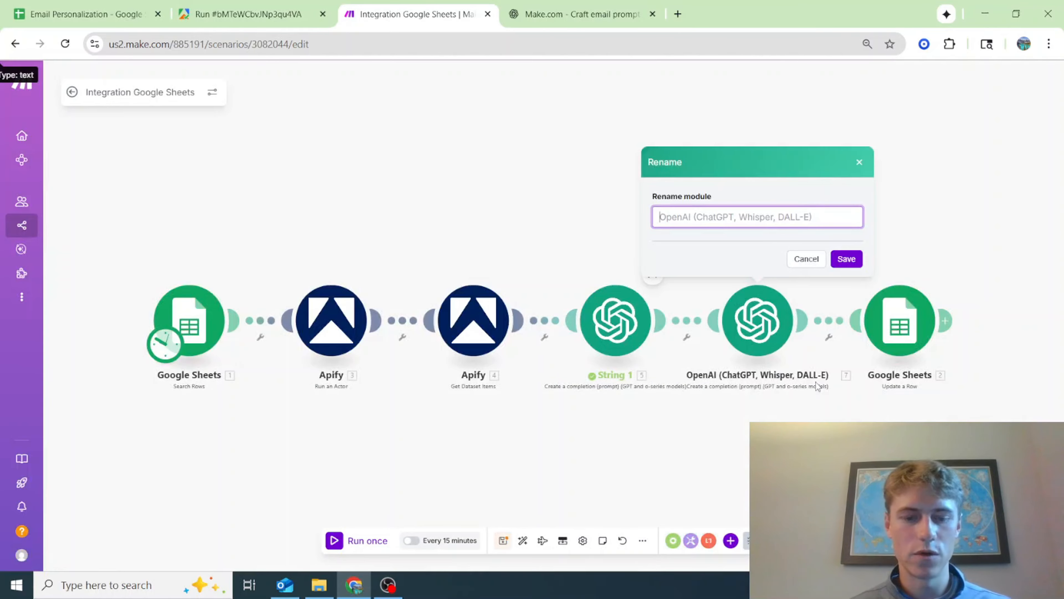
text(String 2)
key(Return)
Rename the Apify Run an Actor module as Scrape LinkedIn and save the scenario
right_click(341, 320)
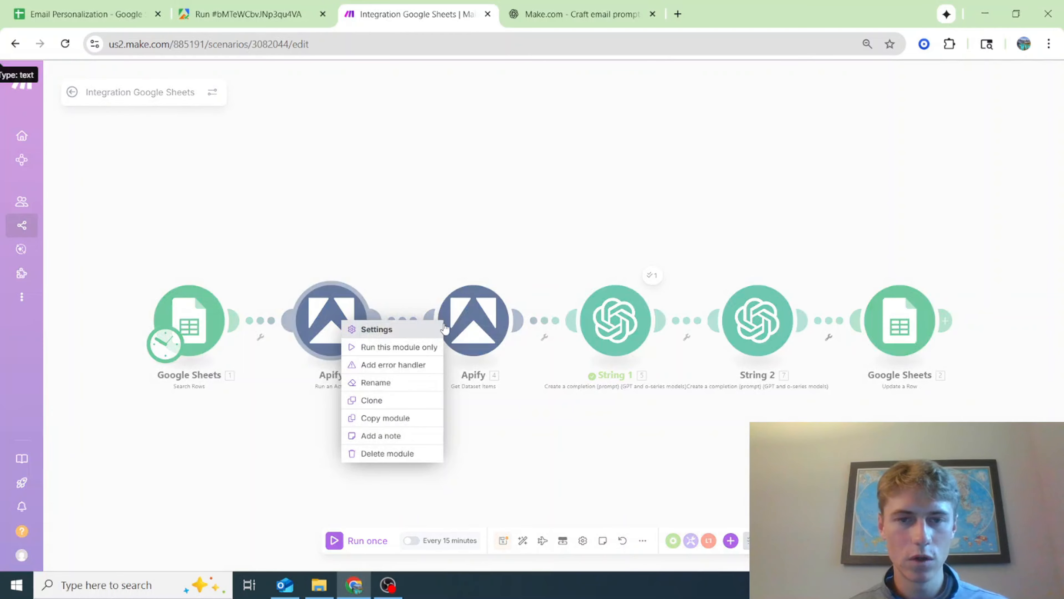
click(421, 382)
text(Scrape )
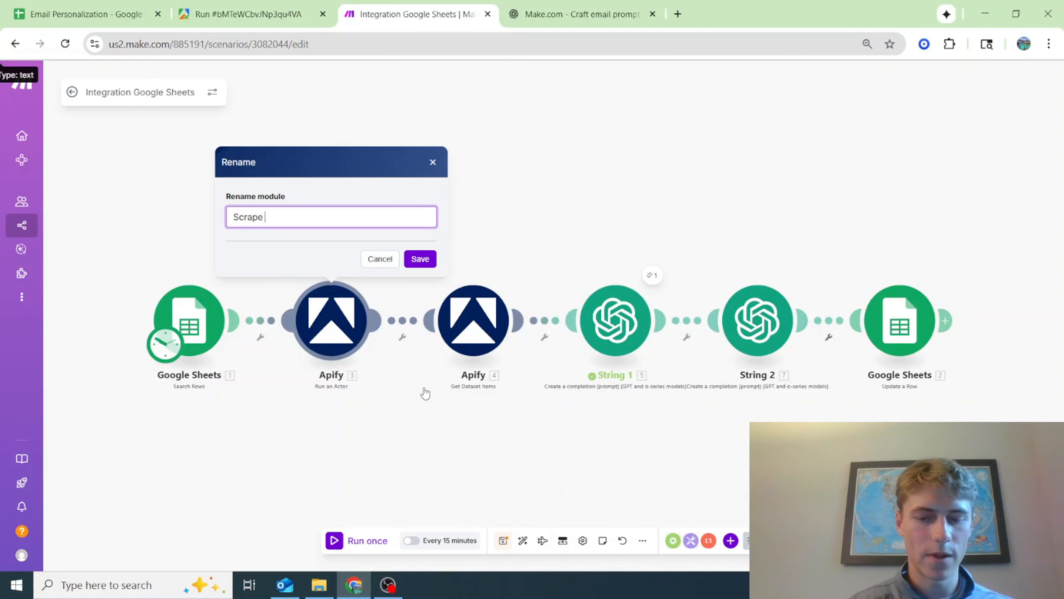
text(LinkedIn)
key(Return)
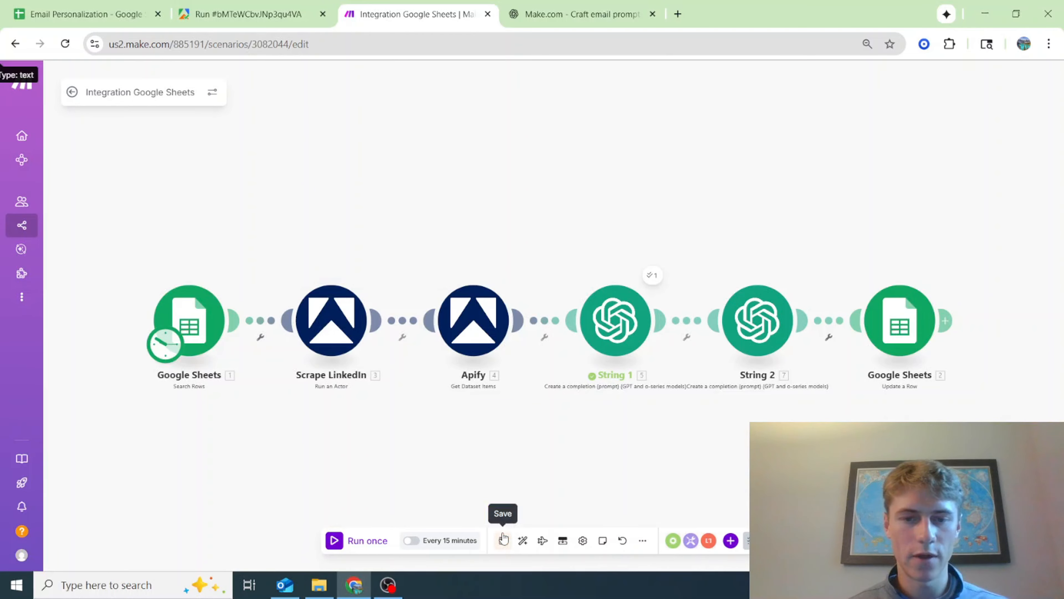
Glance at the Sent column in the Contacts sheet and run the full Make scenario once
click(131, 8)
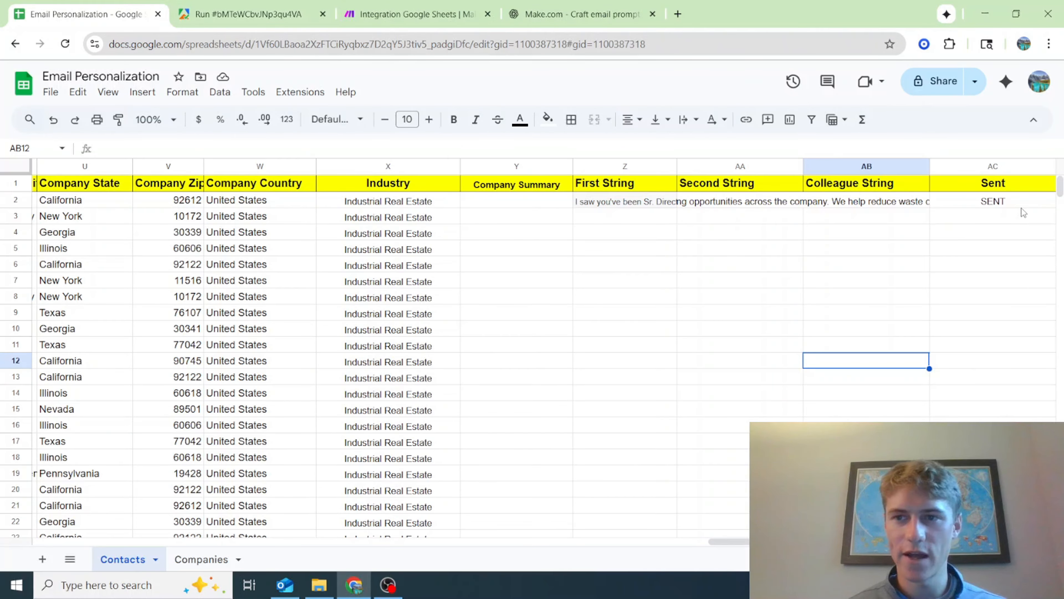
click(400, 14)
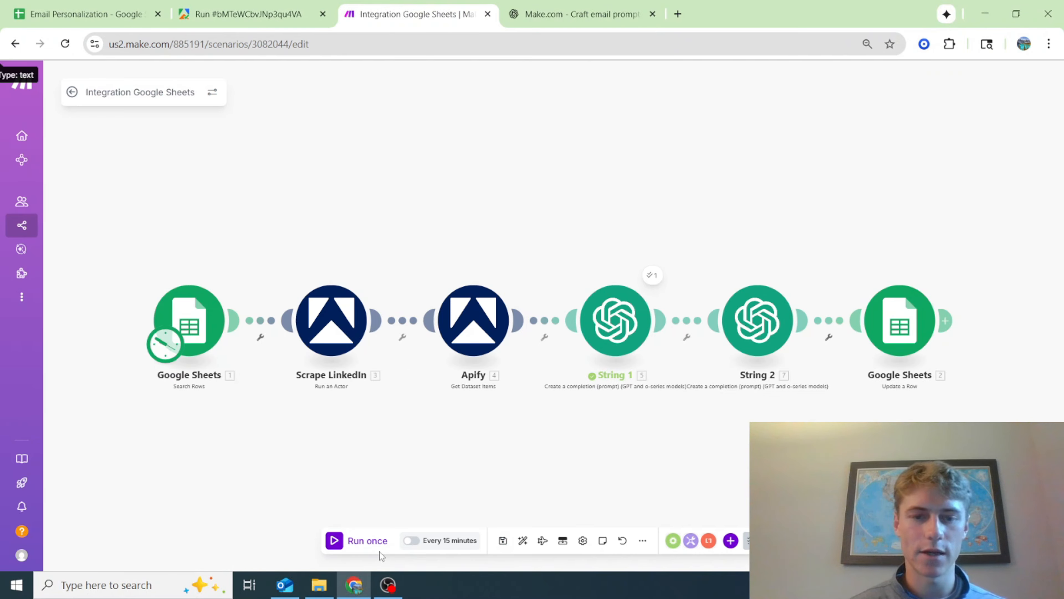
click(374, 541)
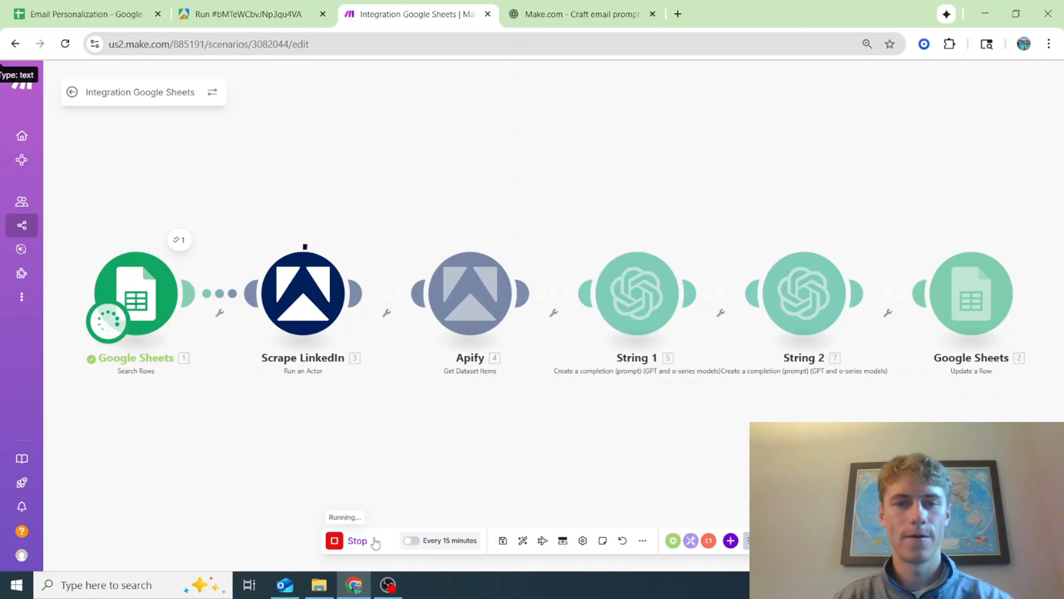
Review the First String and Second String texts in row 3 of the Contacts sheet, including the job title wording
click(67, 14)
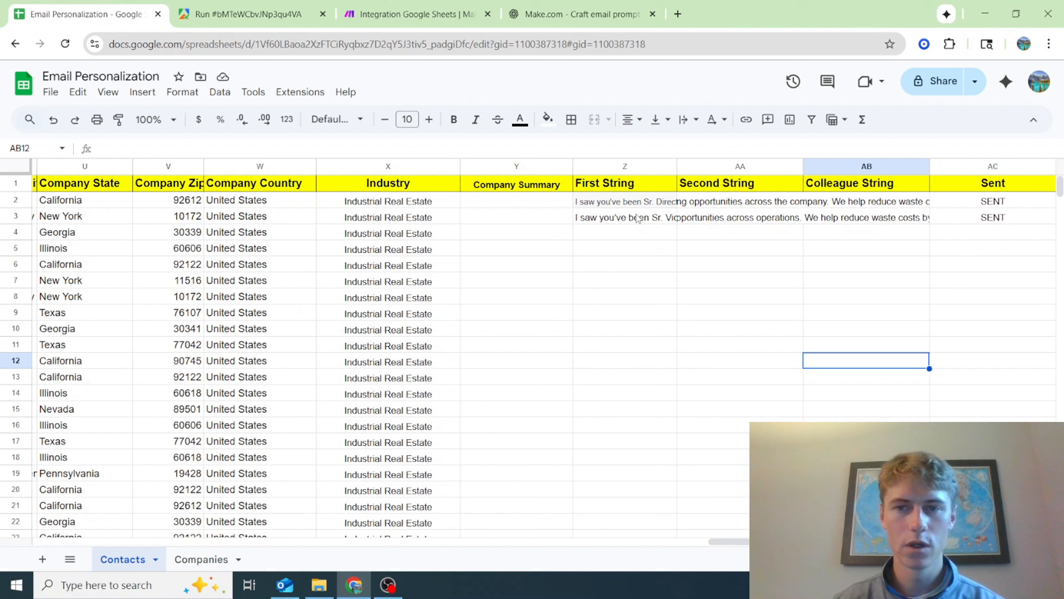
click(637, 219)
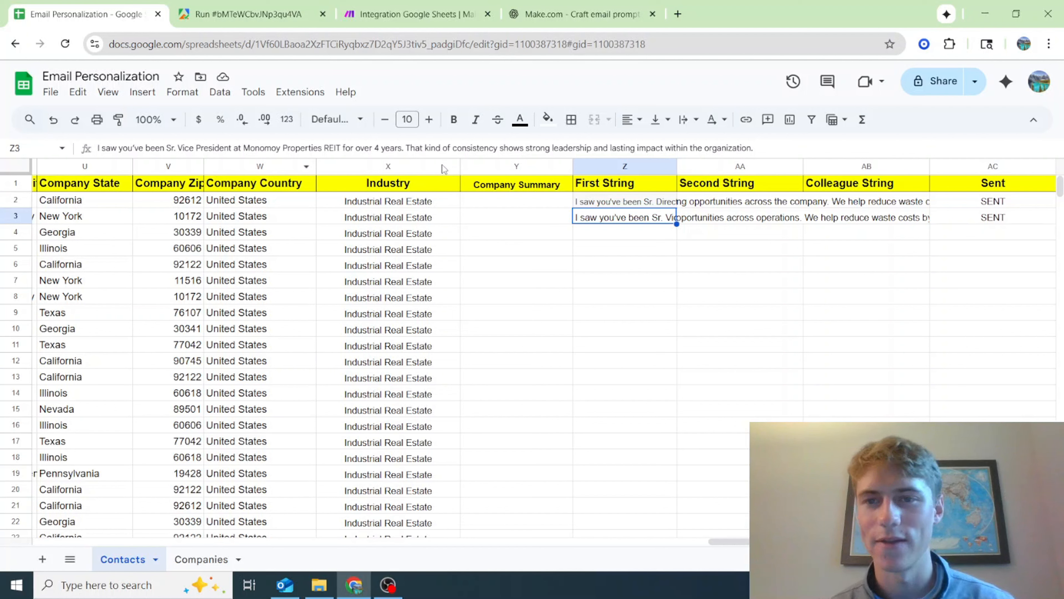
click(788, 222)
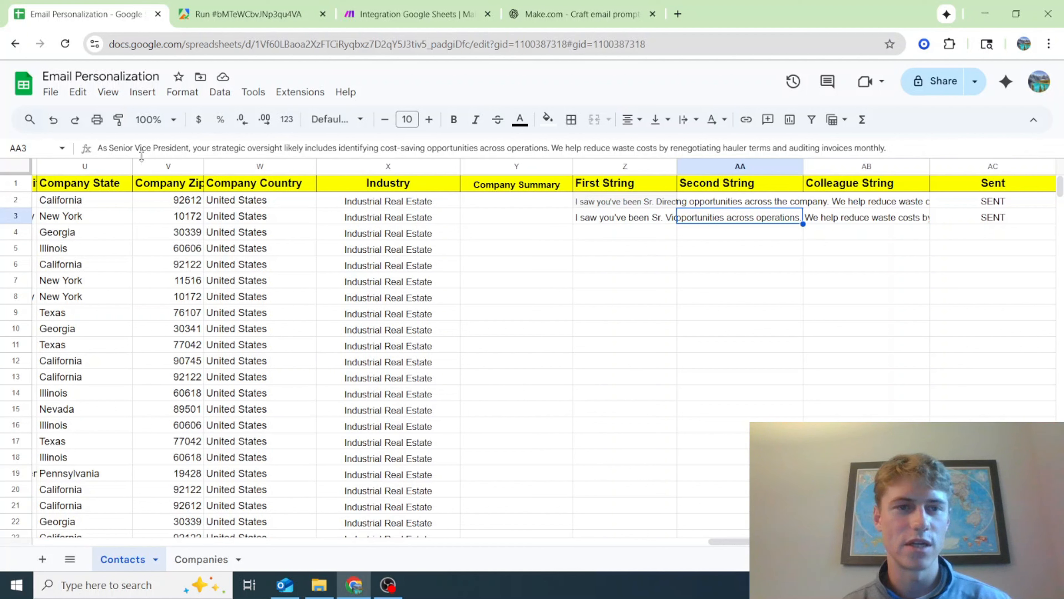
drag(109, 148, 191, 148)
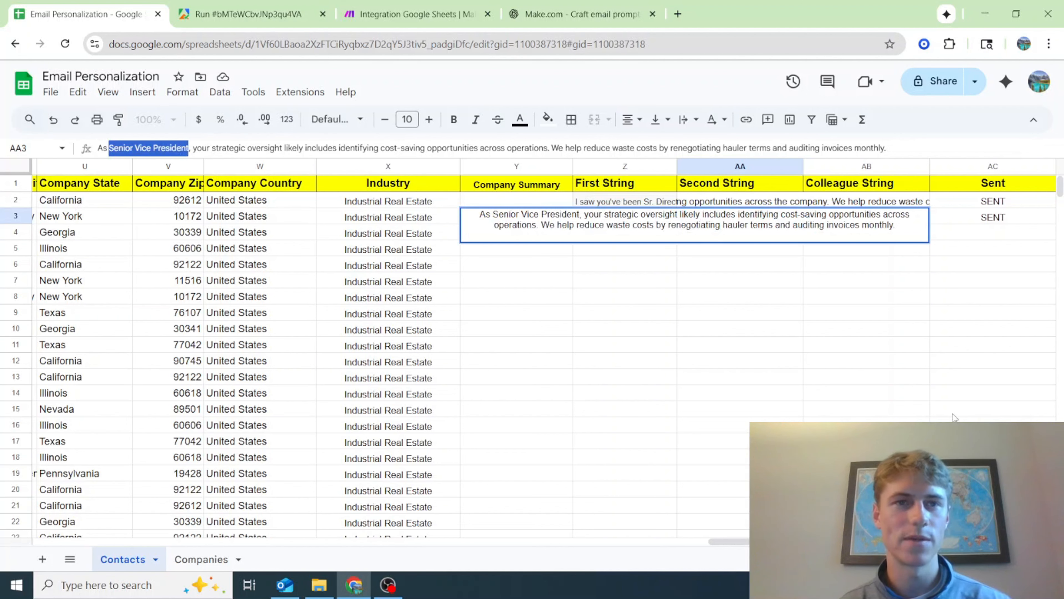
Return to Make and run the full scenario again for the next contact
click(440, 4)
right_click(357, 225)
click(360, 530)
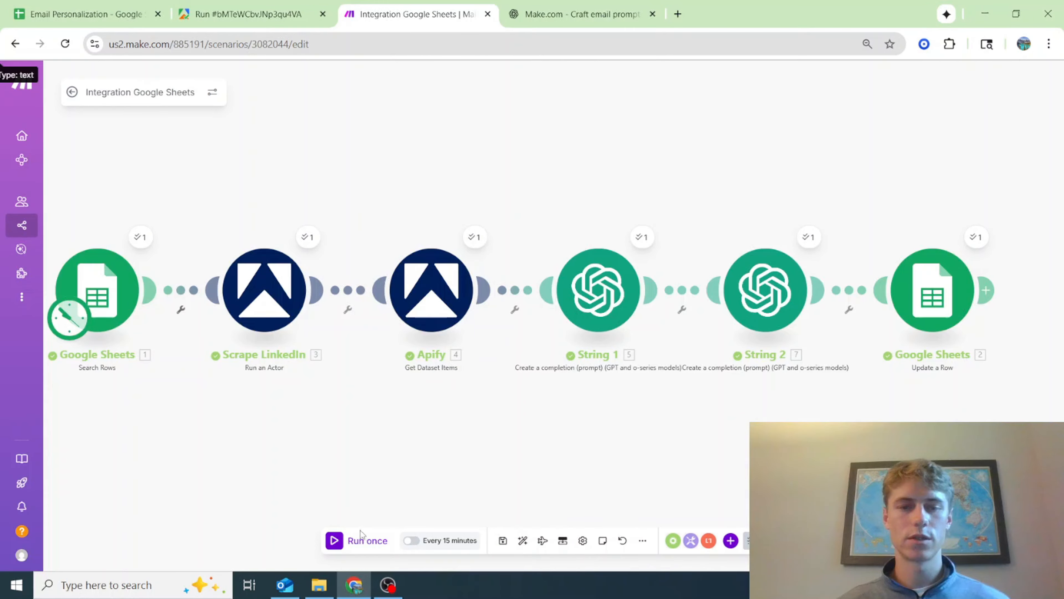
click(353, 540)
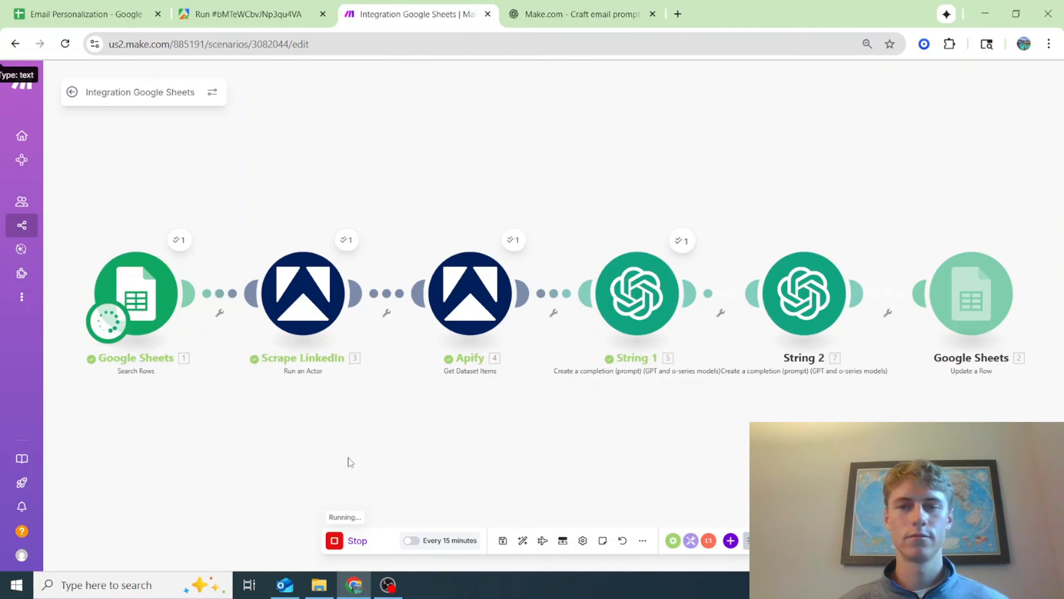
Review the First String and Second String texts in row 4 of the Contacts sheet and return to the Make scenario
click(96, 5)
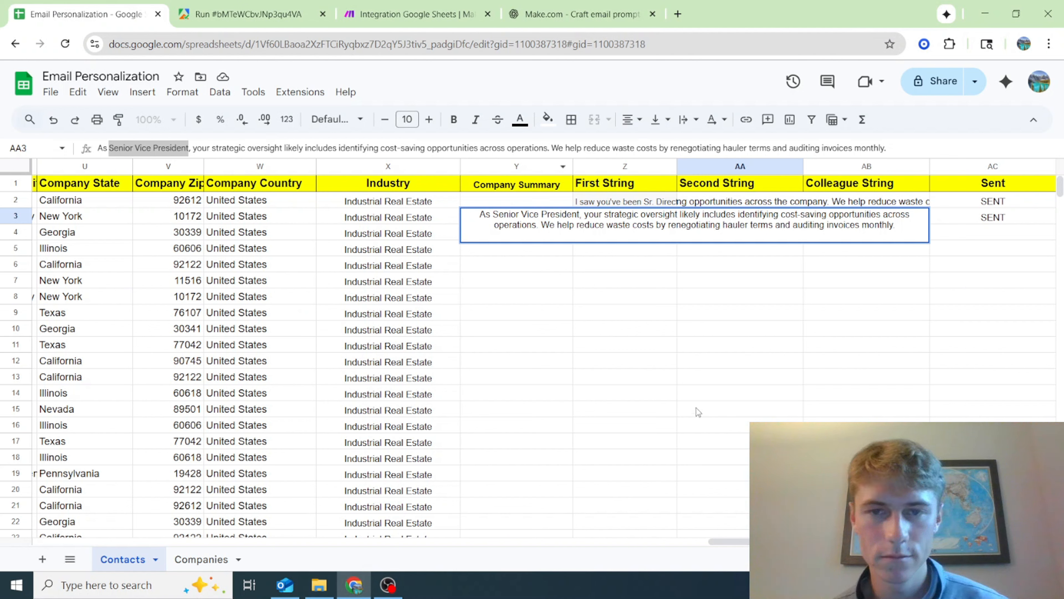
click(491, 399)
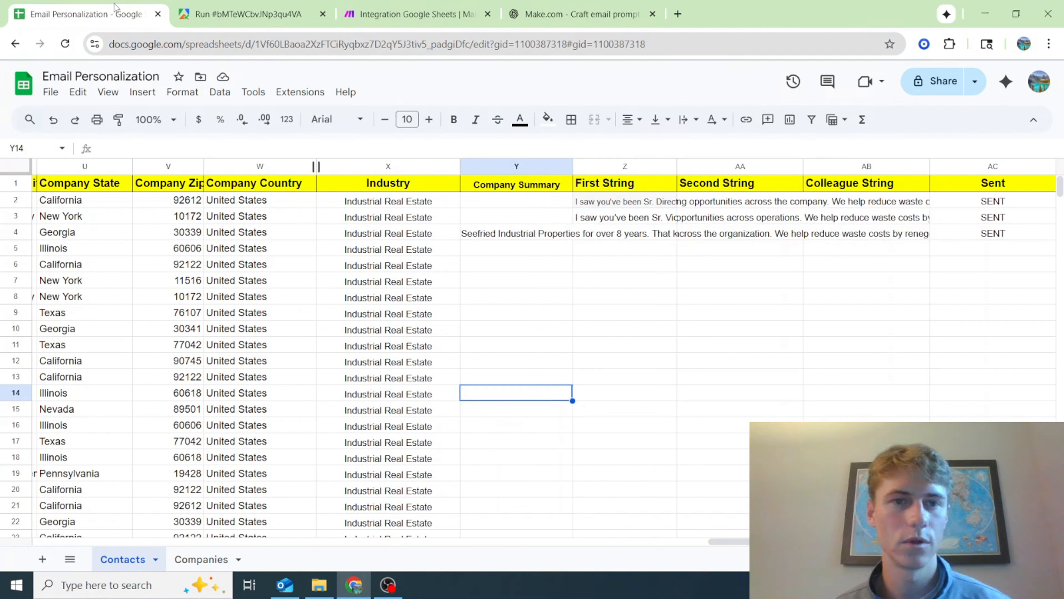
click(628, 238)
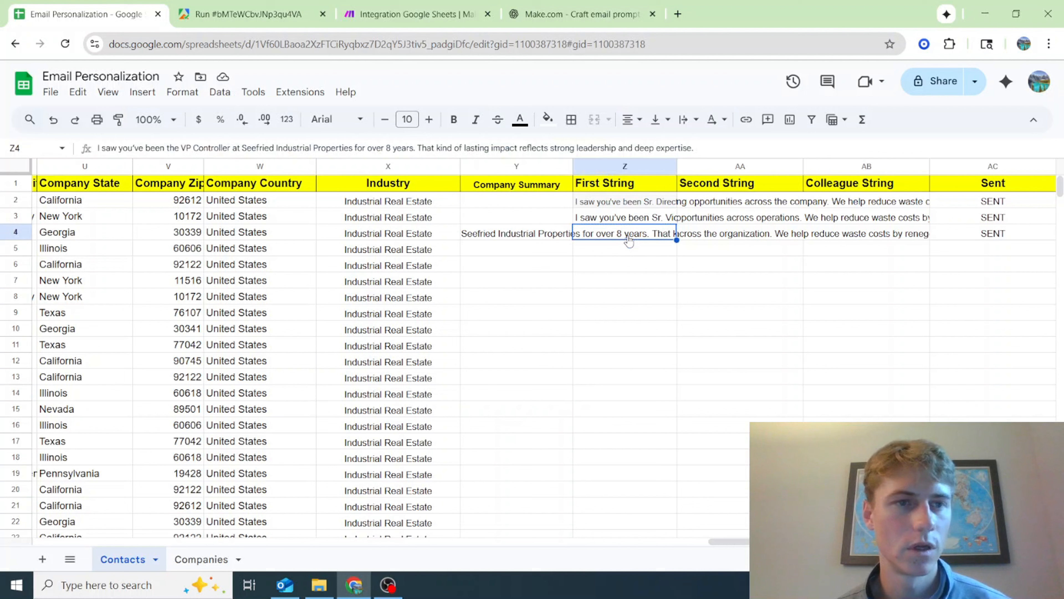
right_click(626, 238)
click(516, 361)
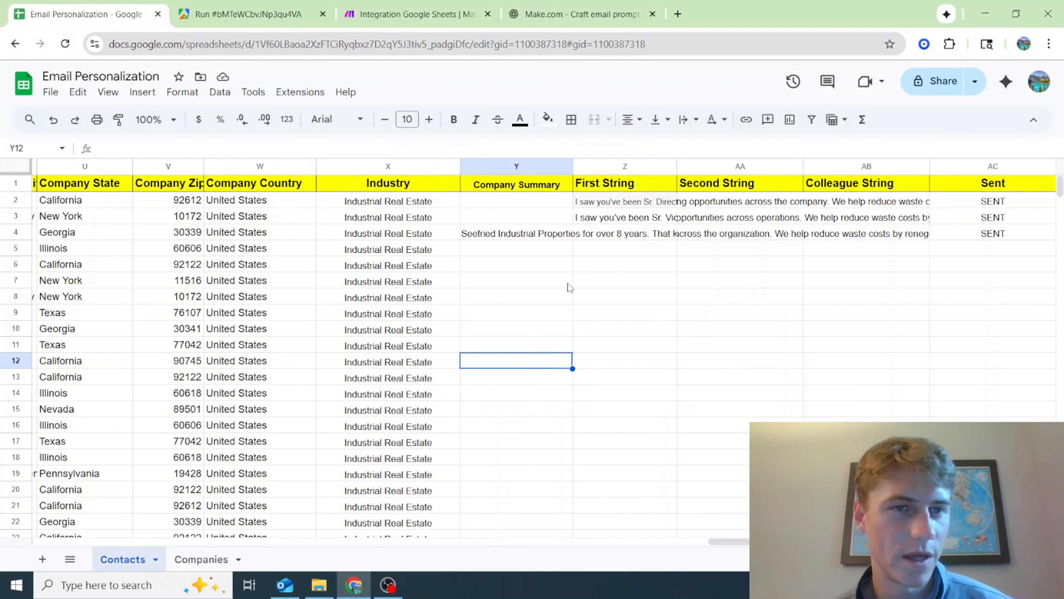
click(629, 238)
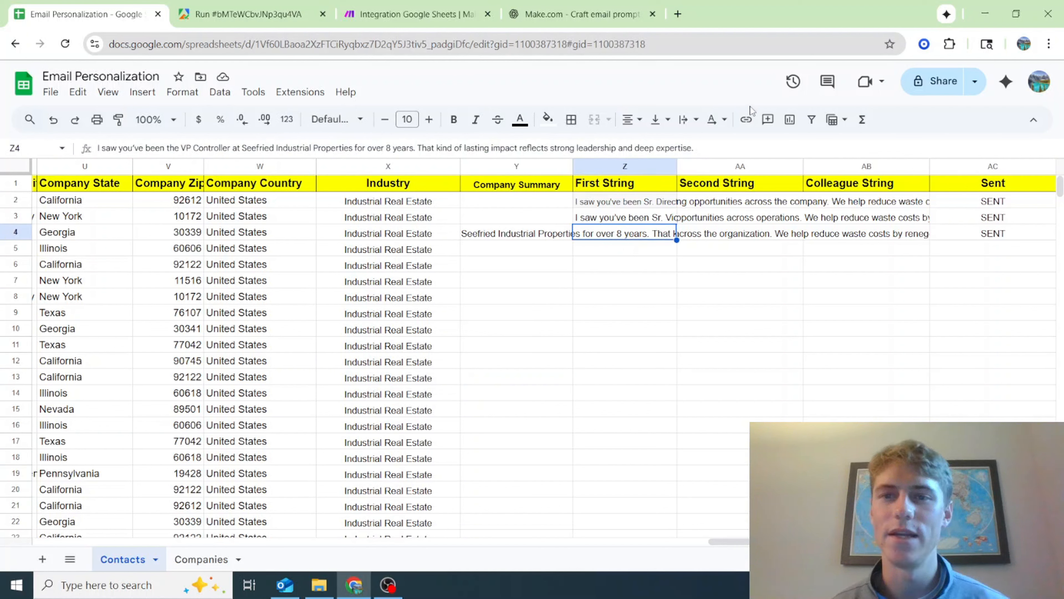
click(766, 235)
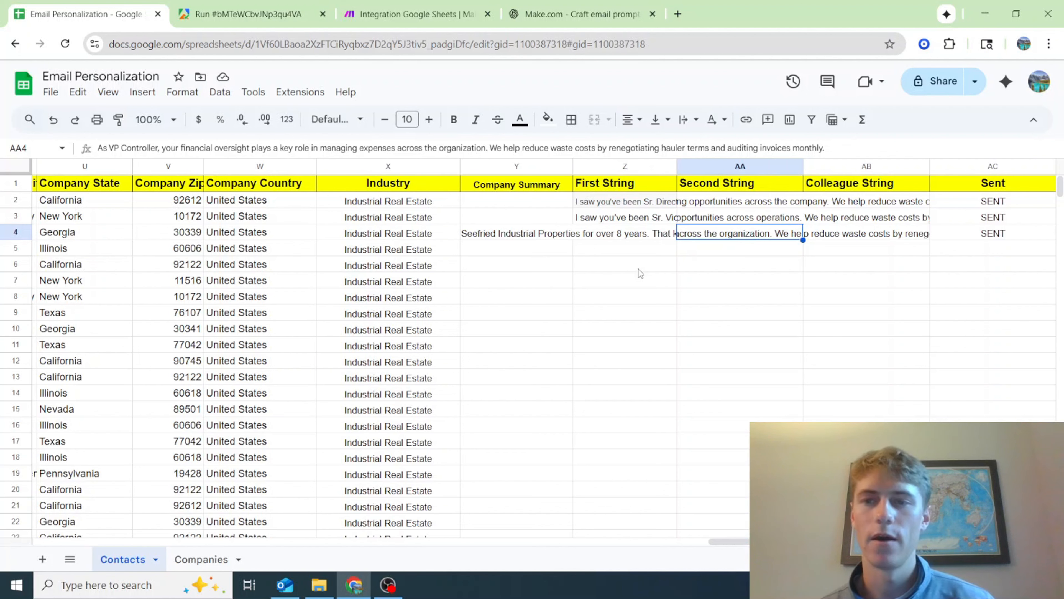
key(Right)
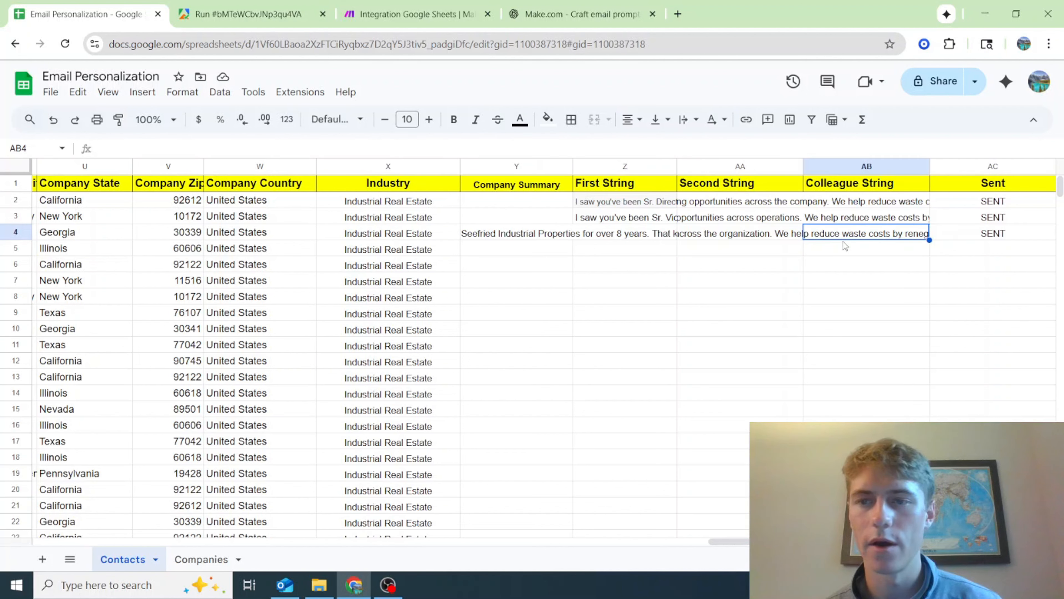
click(419, 13)
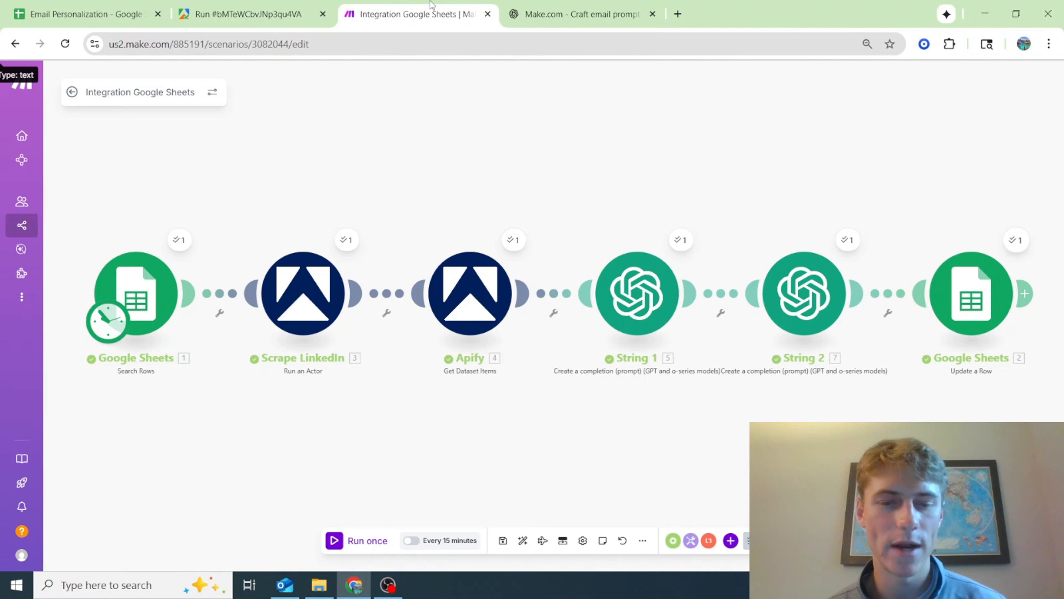
Set the scenario's schedule to run at regular intervals of 1 minute, then activate and save the scenario
click(446, 543)
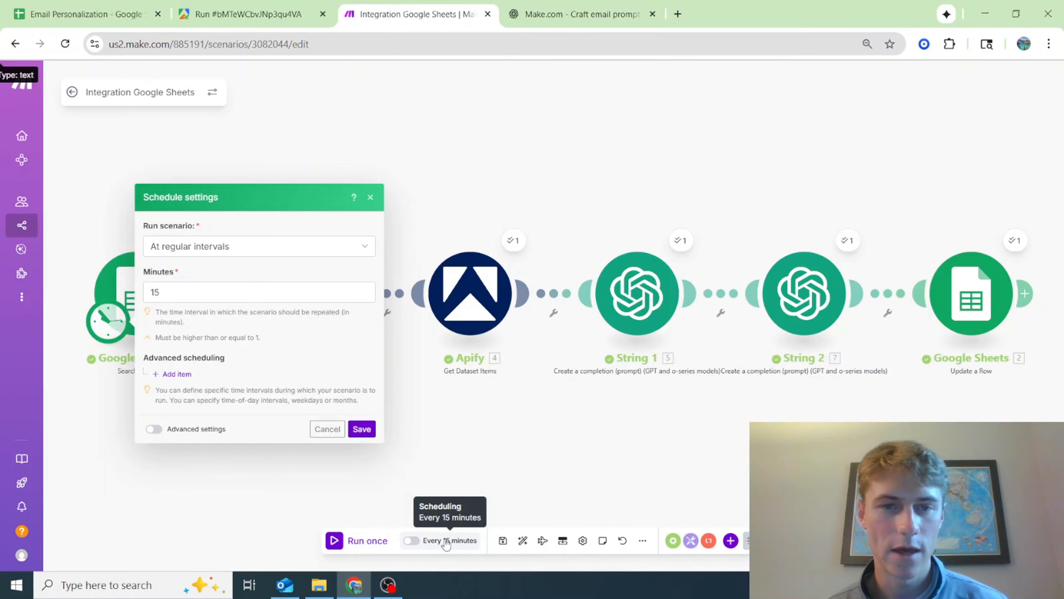
click(365, 288)
click(364, 289)
text(1)
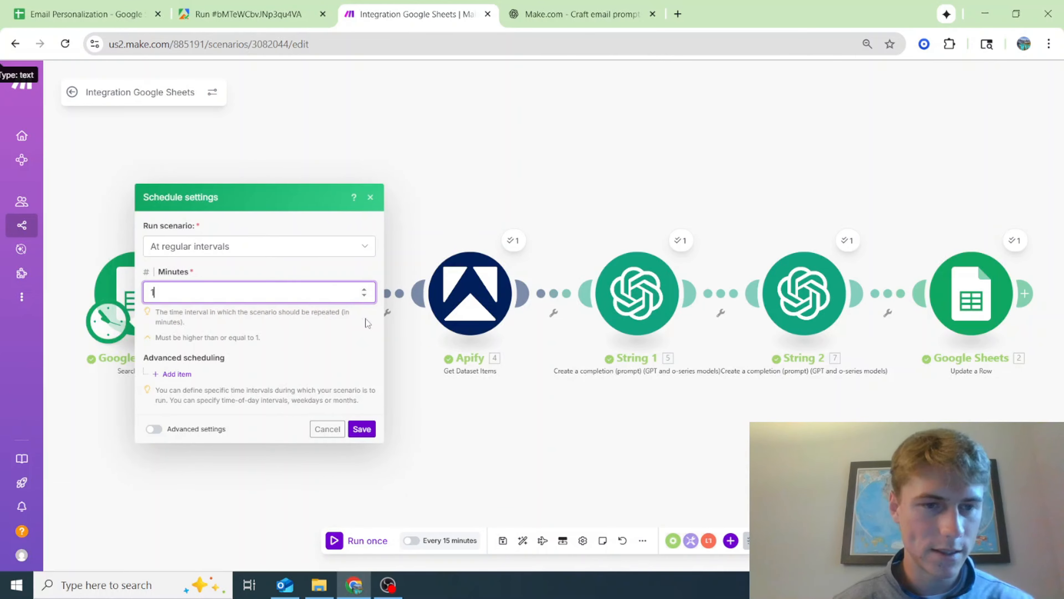
click(363, 431)
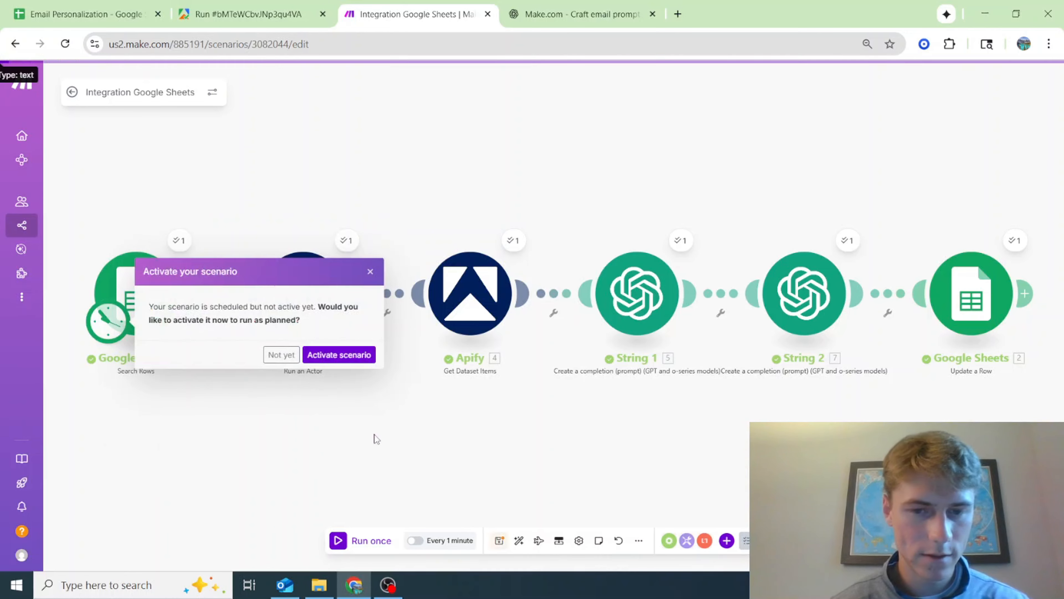
click(345, 355)
click(500, 545)
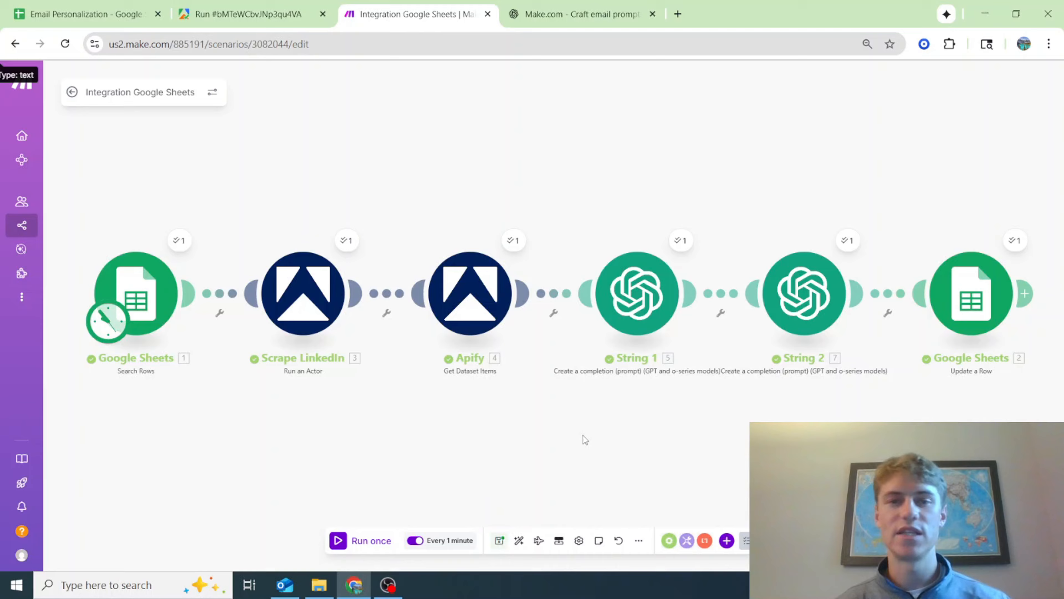
Switch to the Contacts sheet and check how far down the list of contact rows extends
click(38, 8)
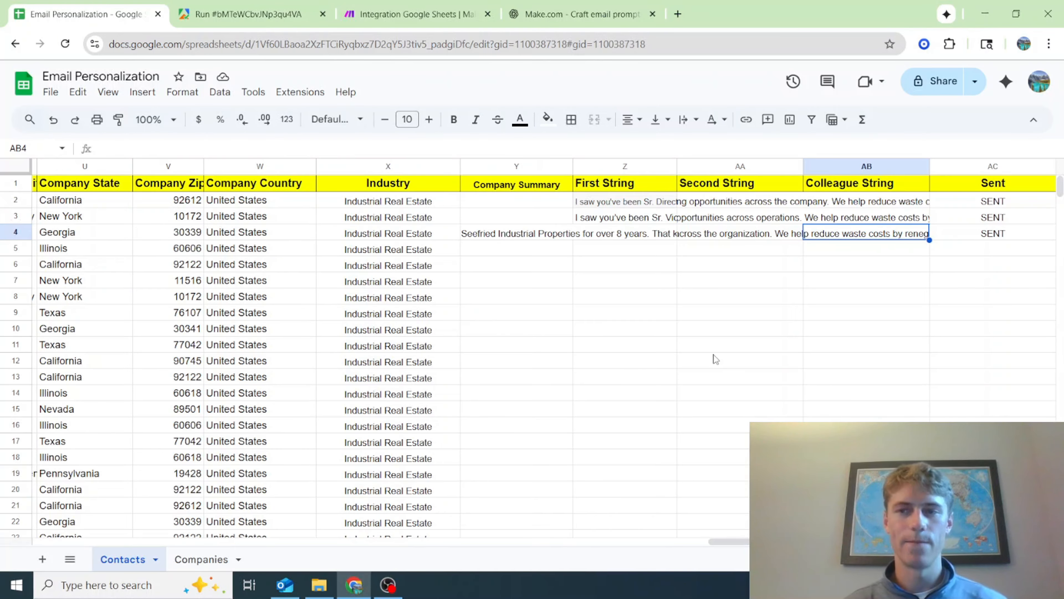
scroll(714, 354, down, 10)
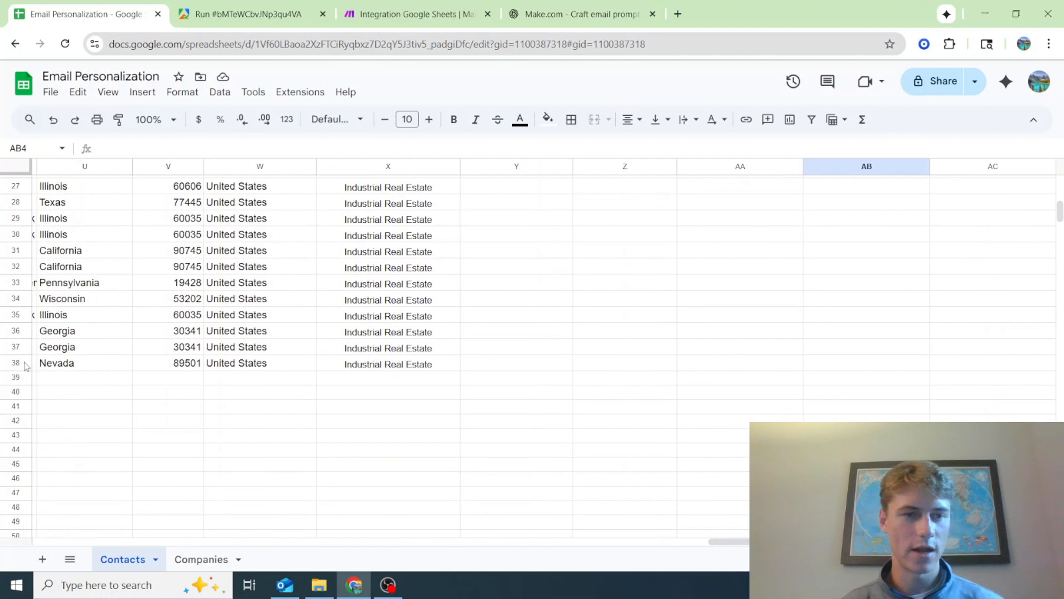